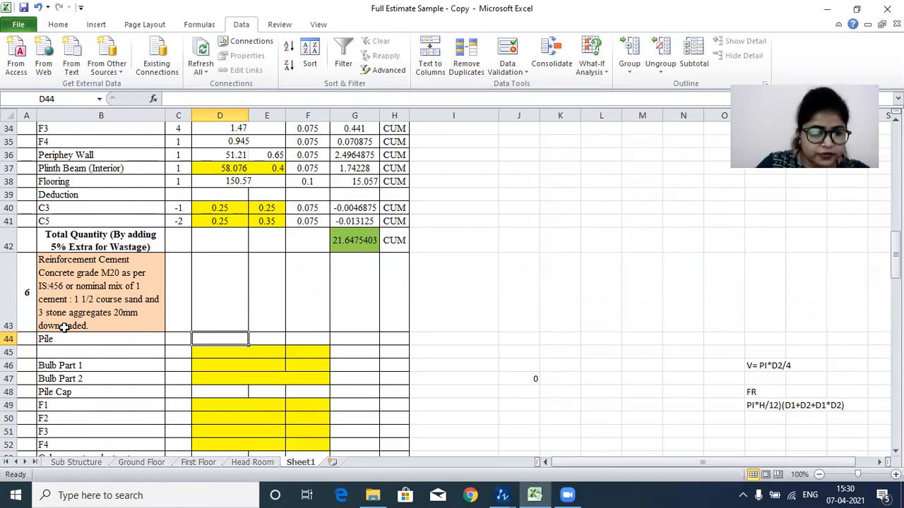
Step: Switch to Structural Drawing.dxf in ZWCAD and inspect the pile cap and PPC bed in the typical foundation section
click(488, 498)
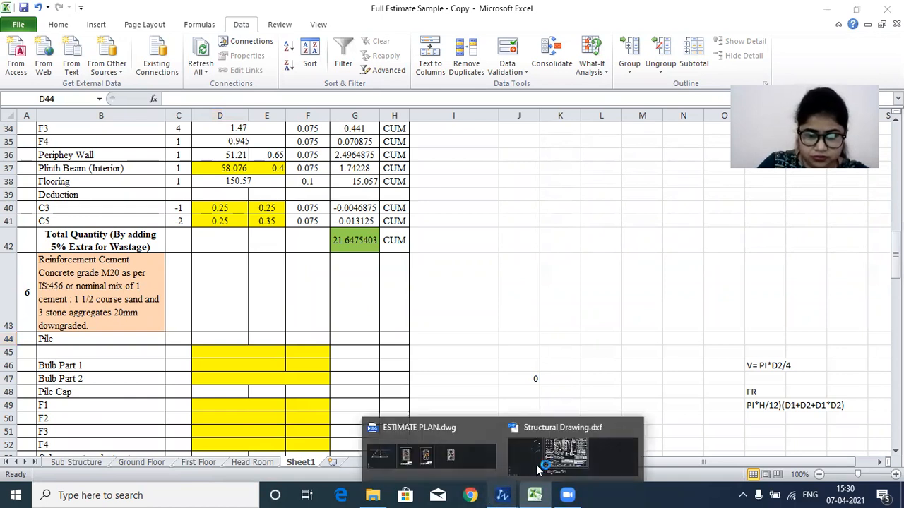
click(558, 455)
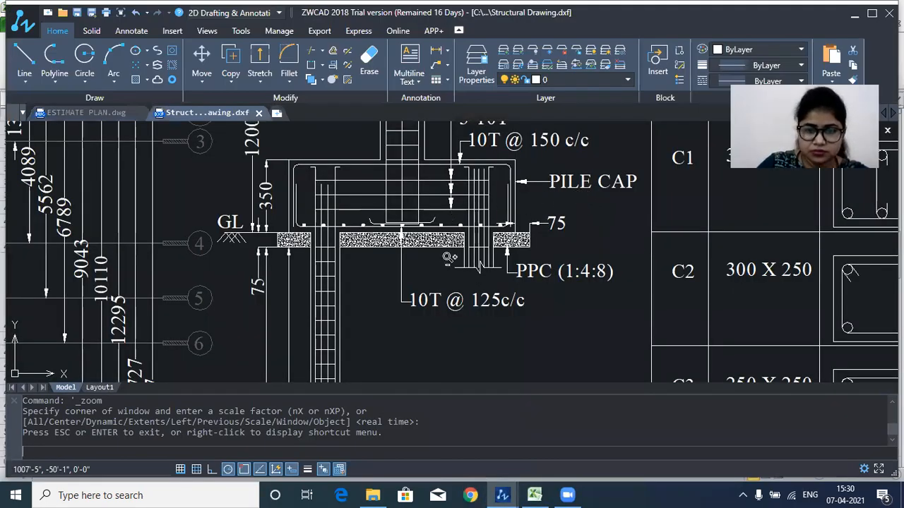
scroll(480, 265, down, 6)
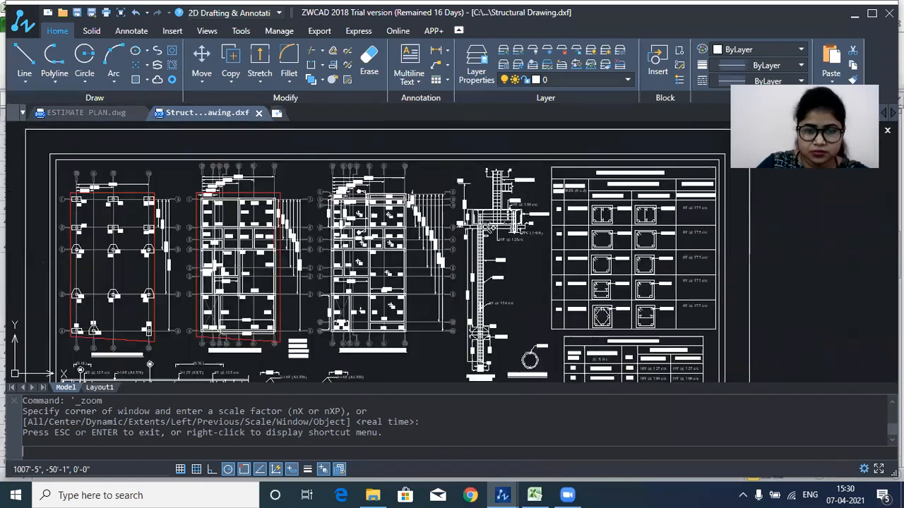
key(Escape)
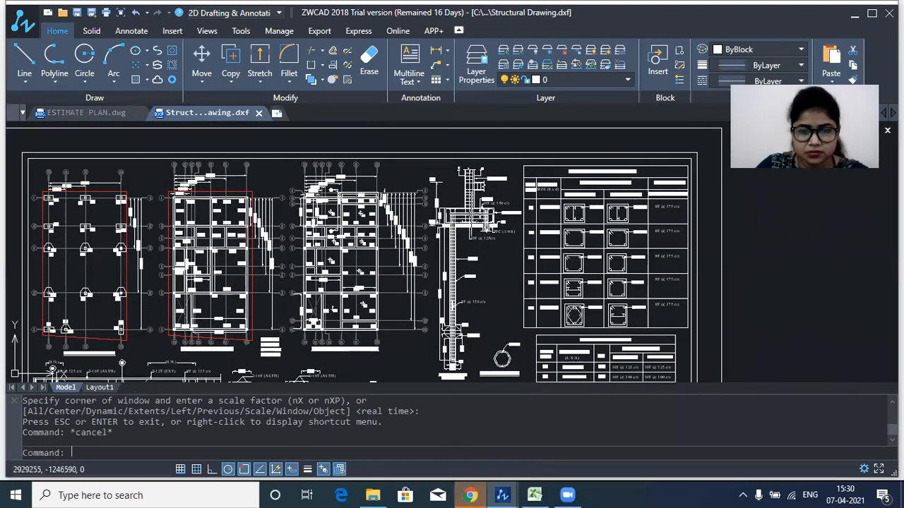
scroll(468, 214, up, 3)
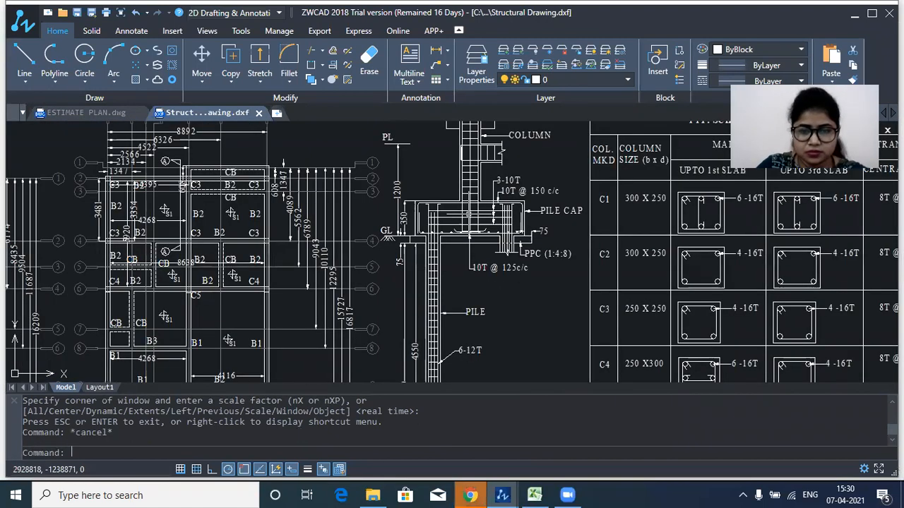
key(Escape)
scroll(468, 214, up, 3)
scroll(418, 177, up, 1)
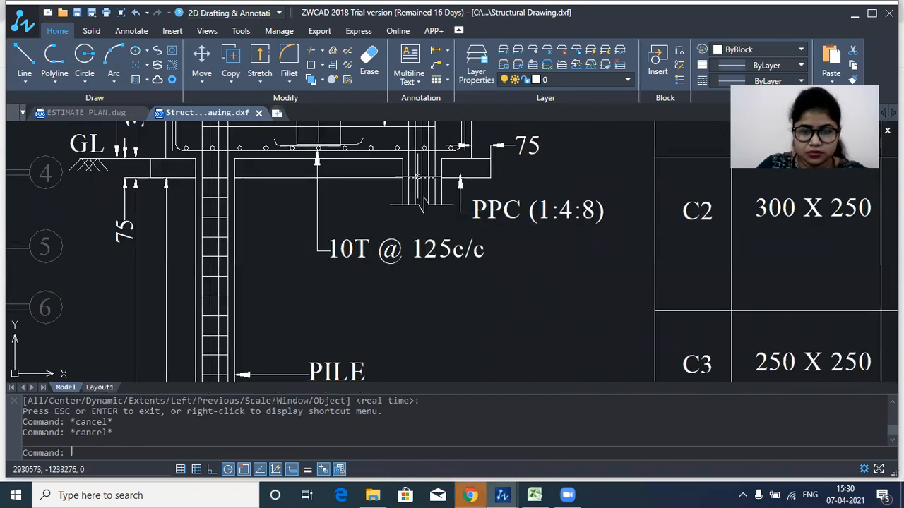
scroll(418, 177, down, 5)
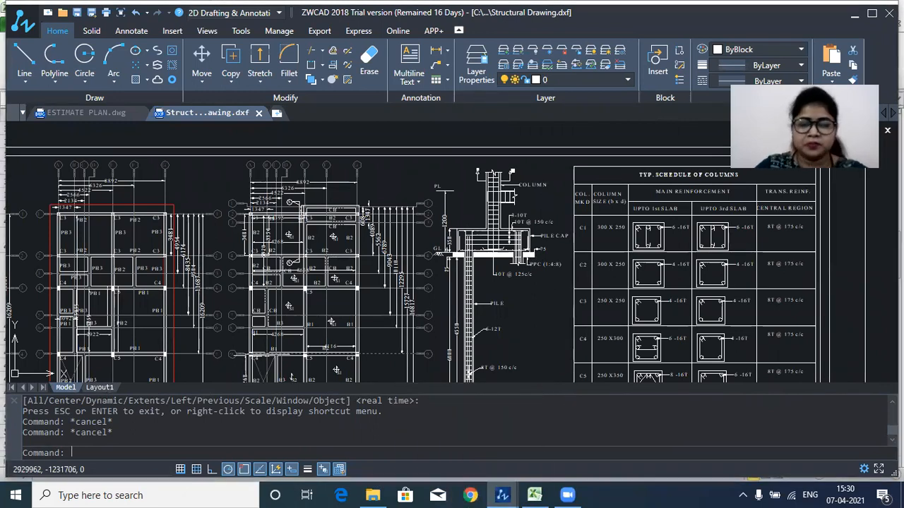
Step: Examine the pile in the typical foundation section from the pile cap down to the bulb
drag(529, 298, 532, 198)
scroll(529, 195, up, 5)
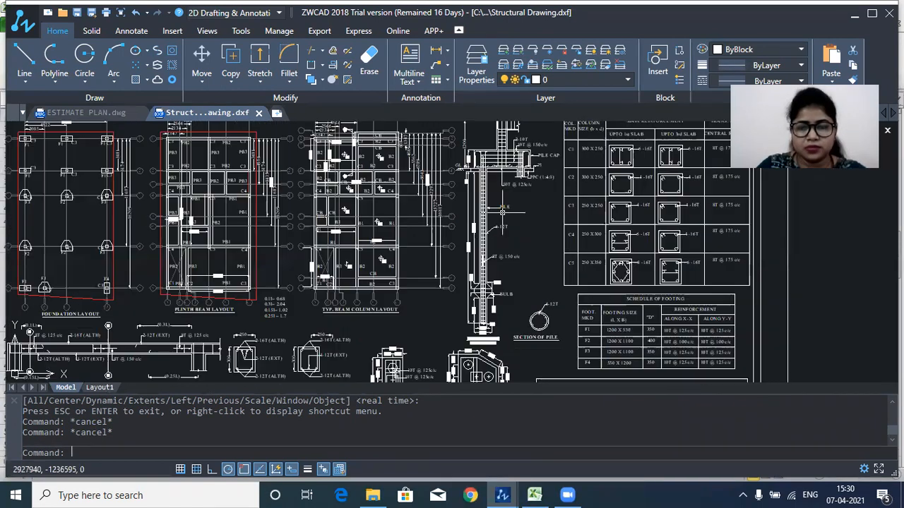
scroll(496, 245, down, 3)
scroll(497, 245, up, 4)
scroll(497, 244, down, 2)
scroll(463, 190, down, 3)
scroll(486, 293, up, 3)
drag(480, 346, 483, 255)
scroll(486, 202, down, 4)
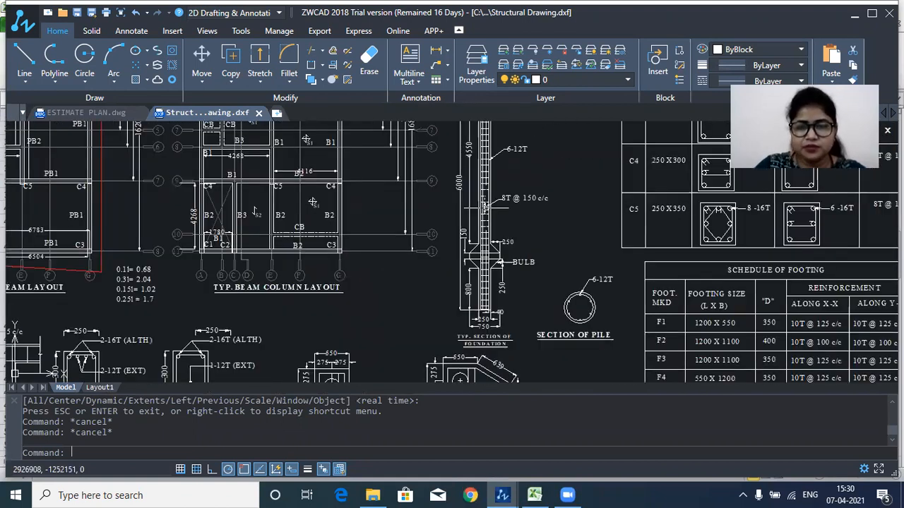
scroll(487, 163, up, 3)
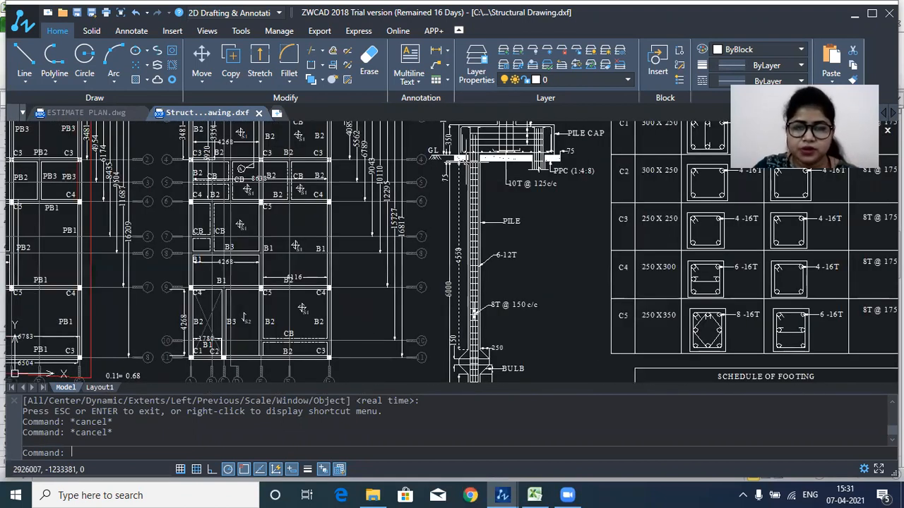
scroll(494, 220, up, 4)
scroll(452, 284, down, 3)
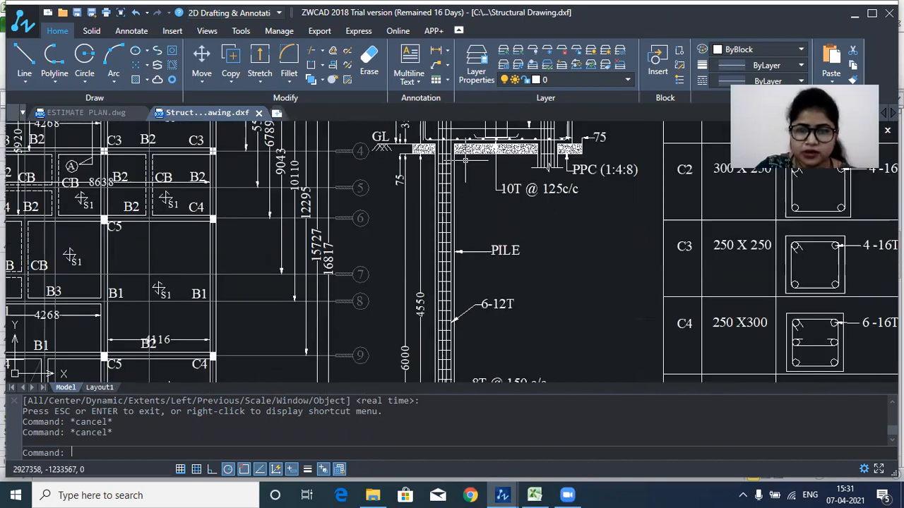
Step: Follow the pile from its cap to its base and read the bulb's height and width dimensions
drag(477, 159, 470, 216)
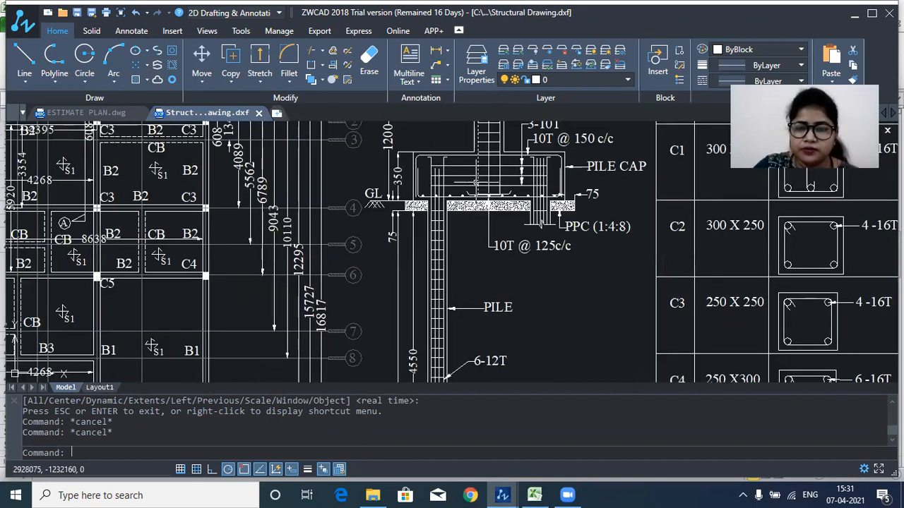
scroll(458, 267, down, 1)
drag(458, 267, 457, 144)
scroll(443, 321, up, 1)
drag(442, 322, 460, 229)
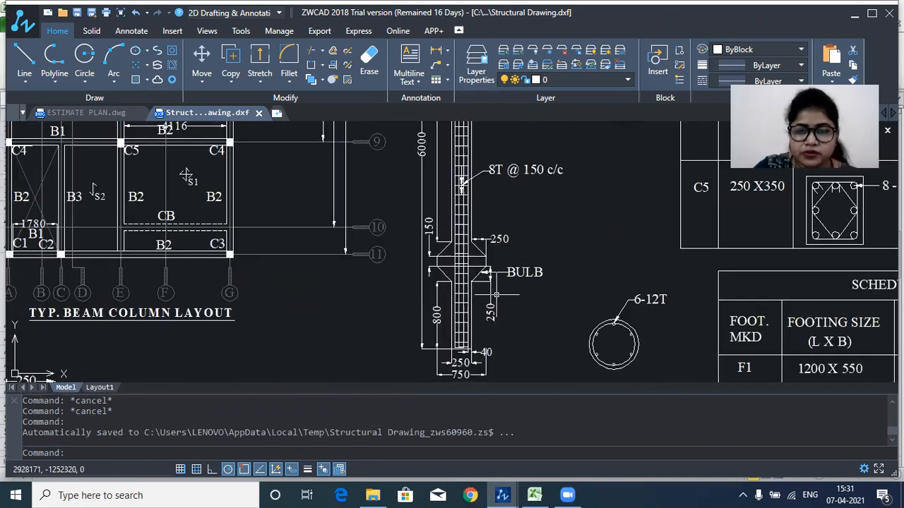
scroll(477, 271, up, 4)
scroll(452, 252, down, 4)
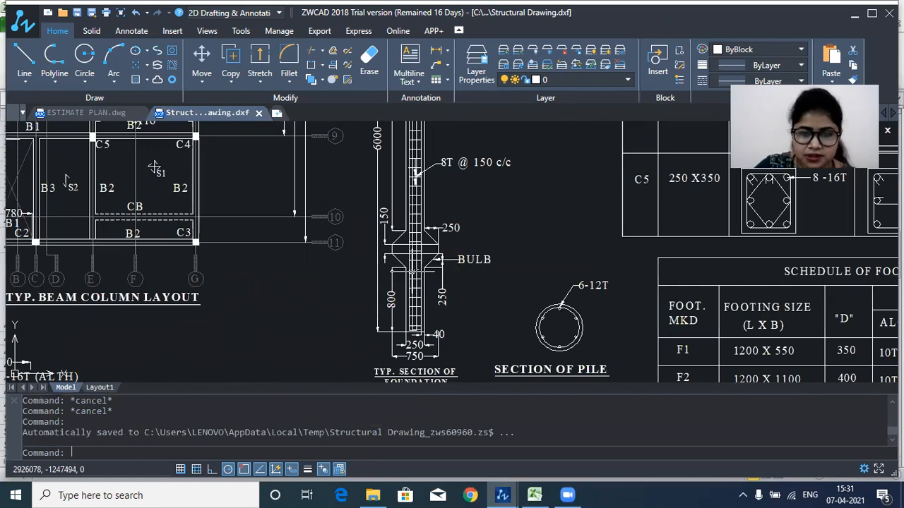
scroll(385, 311, down, 3)
scroll(435, 207, up, 5)
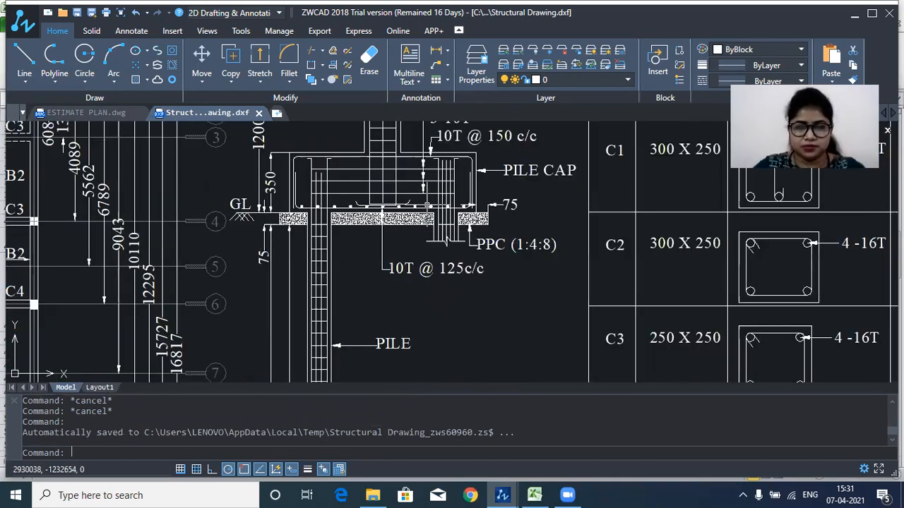
Step: Examine the pile cap, the column above it and the ground and plinth levels in the foundation section
scroll(427, 205, down, 3)
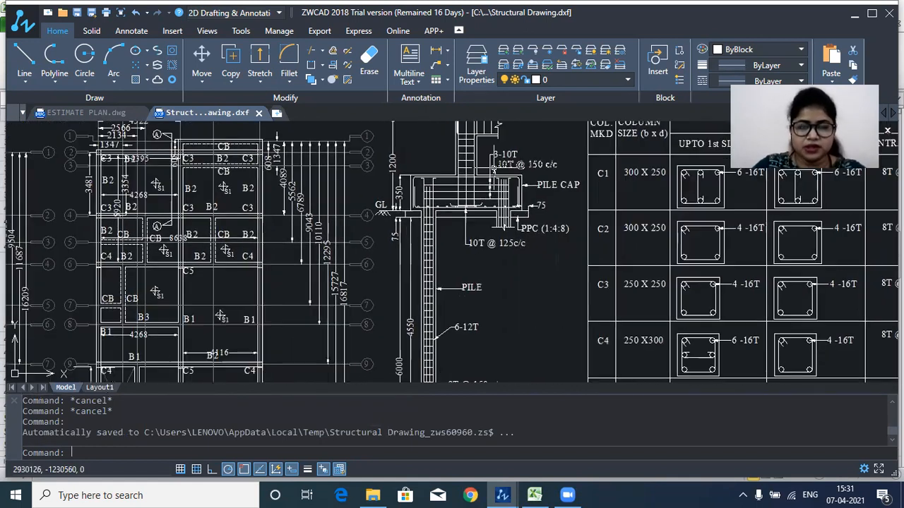
scroll(394, 317, down, 3)
scroll(713, 196, up, 2)
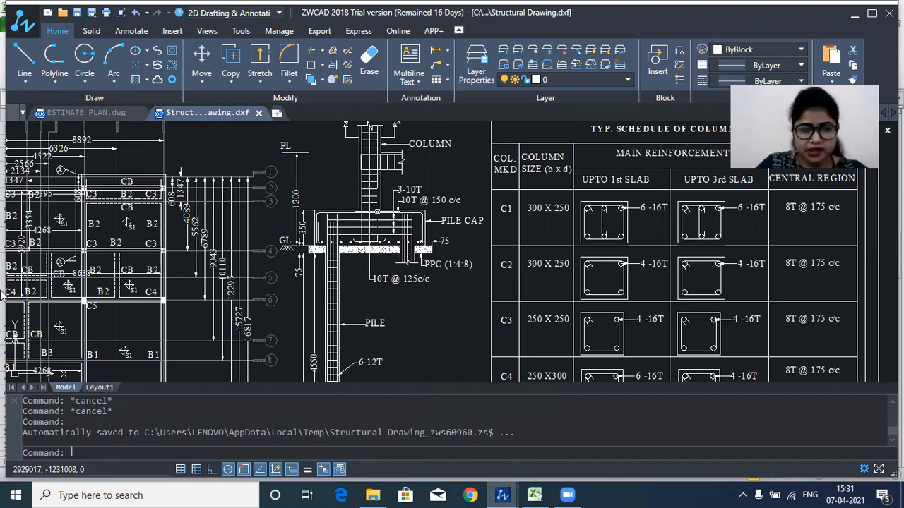
scroll(319, 289, down, 2)
scroll(339, 268, up, 3)
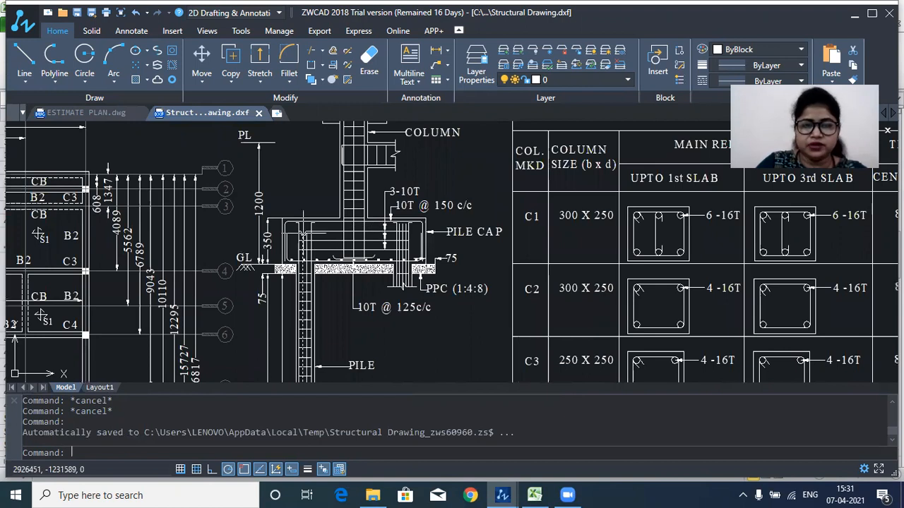
scroll(325, 233, down, 2)
scroll(346, 177, up, 4)
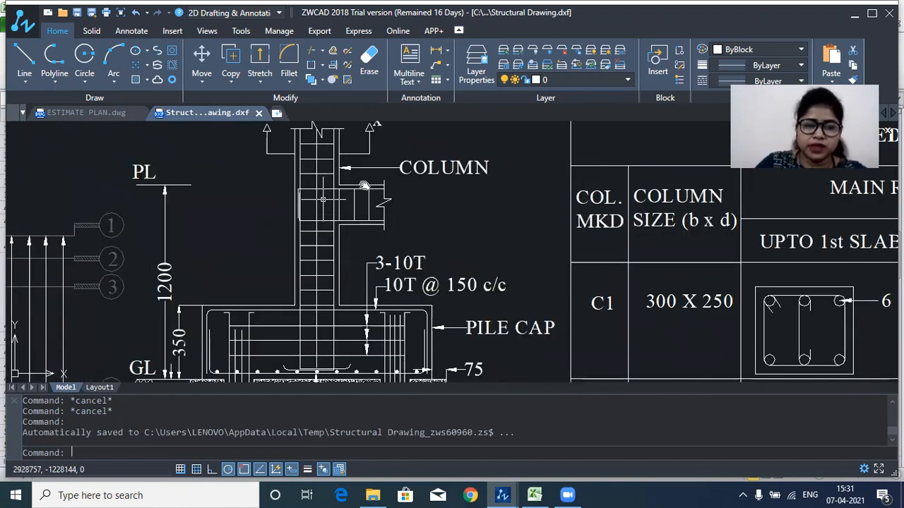
scroll(323, 200, down, 1)
scroll(374, 150, down, 2)
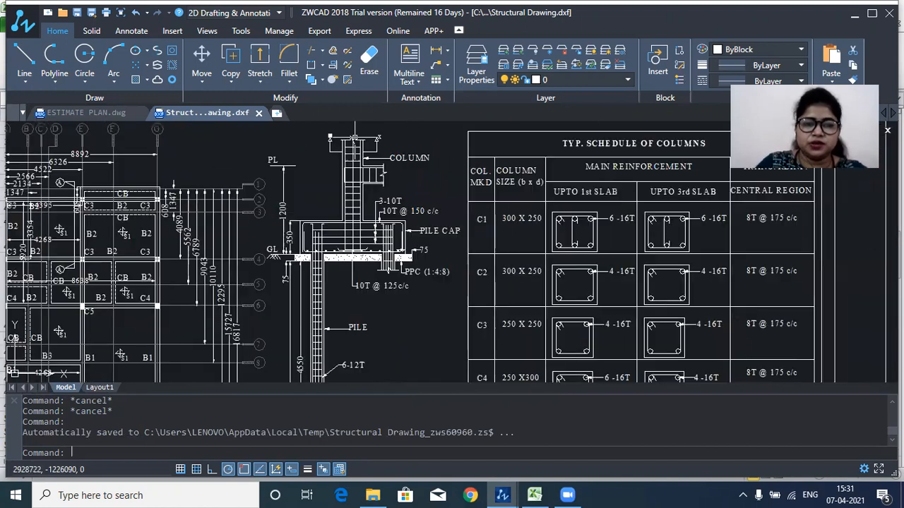
scroll(375, 237, down, 1)
scroll(373, 156, down, 1)
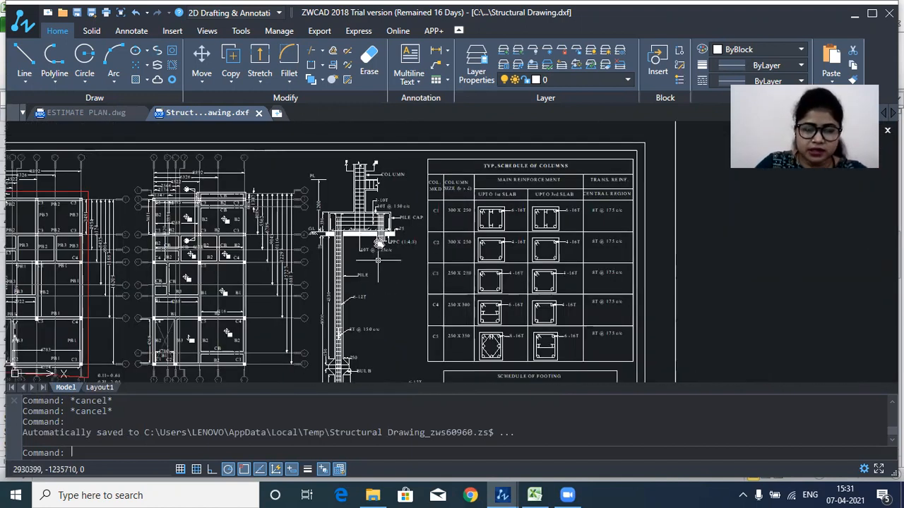
drag(379, 243, 372, 202)
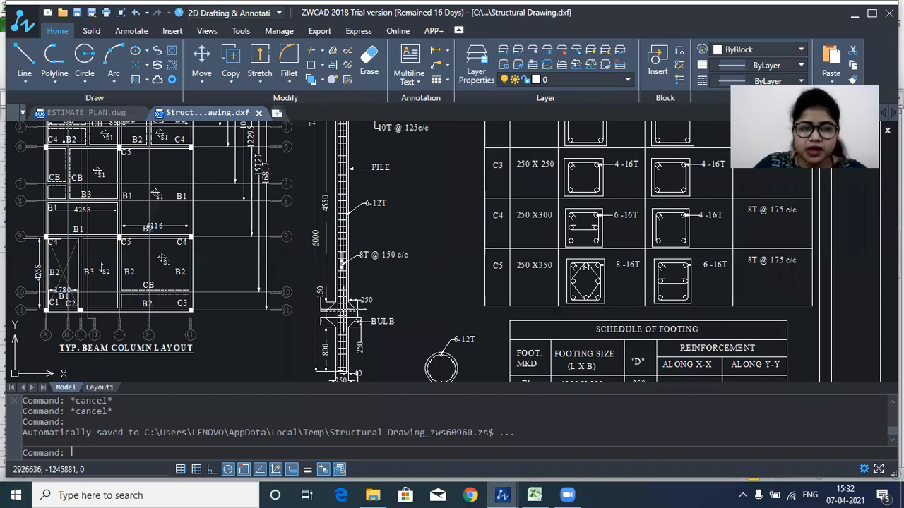
Step: Check the pile shaft's length dimensions above and below the bulb in the foundation section
scroll(317, 325, up, 3)
scroll(367, 198, down, 7)
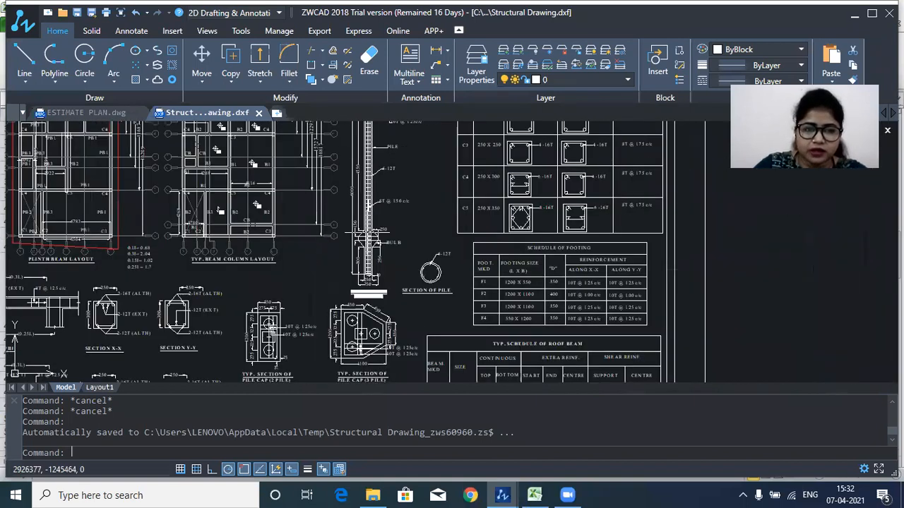
scroll(368, 152, up, 4)
scroll(358, 164, up, 3)
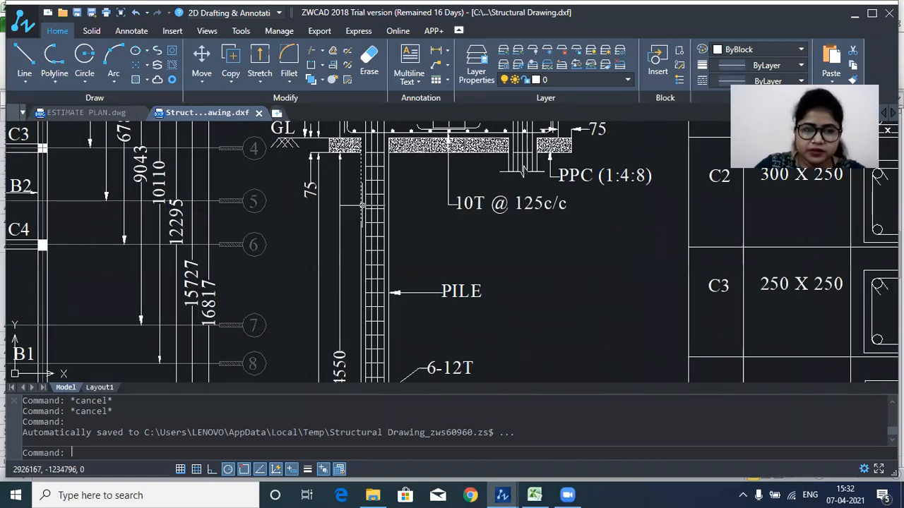
scroll(360, 211, down, 2)
scroll(402, 319, up, 2)
scroll(403, 320, down, 4)
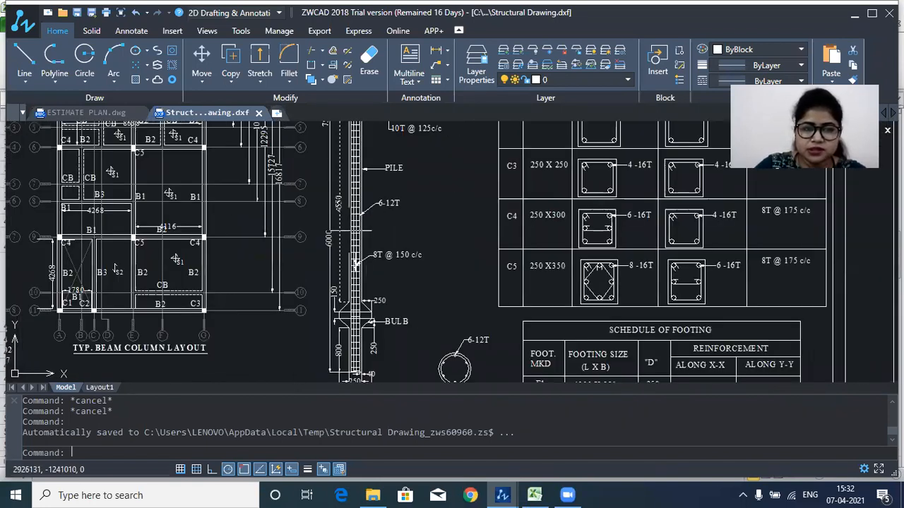
scroll(346, 229, up, 2)
scroll(353, 226, down, 1)
scroll(368, 324, up, 4)
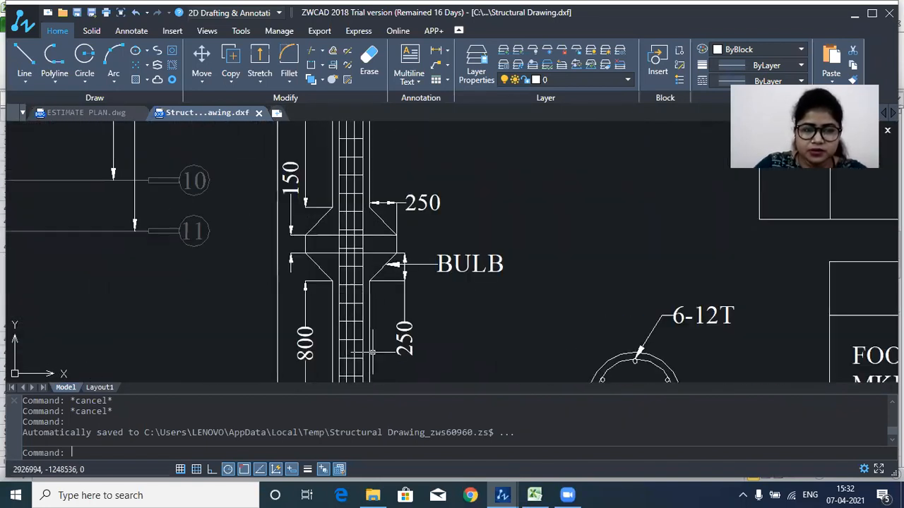
scroll(374, 154, down, 5)
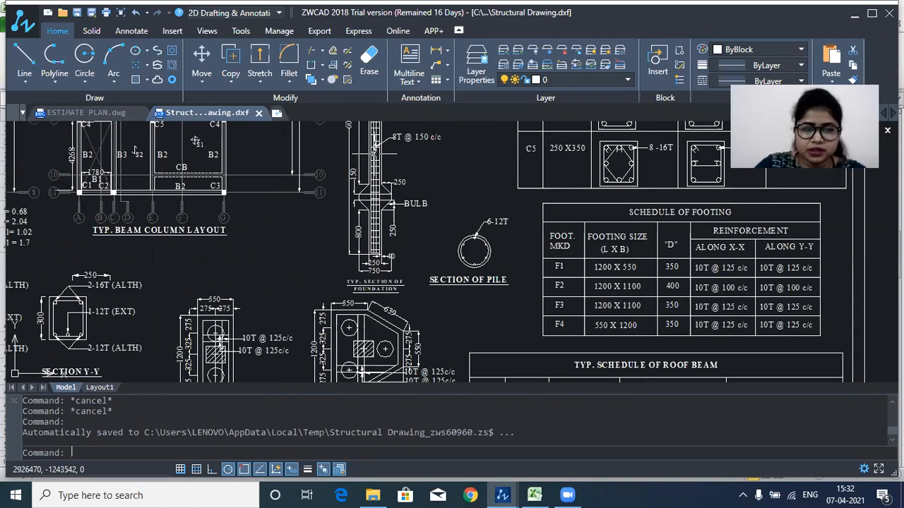
drag(374, 154, 360, 276)
drag(362, 144, 366, 237)
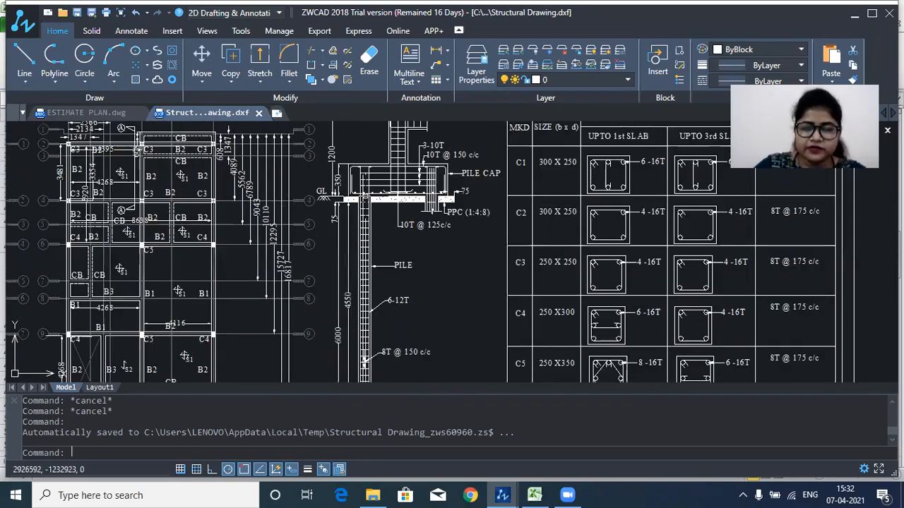
Step: Examine the tapered parts of the bulb and compare them with the straight pile shaft under the cap
scroll(364, 192, down, 1)
scroll(367, 297, up, 2)
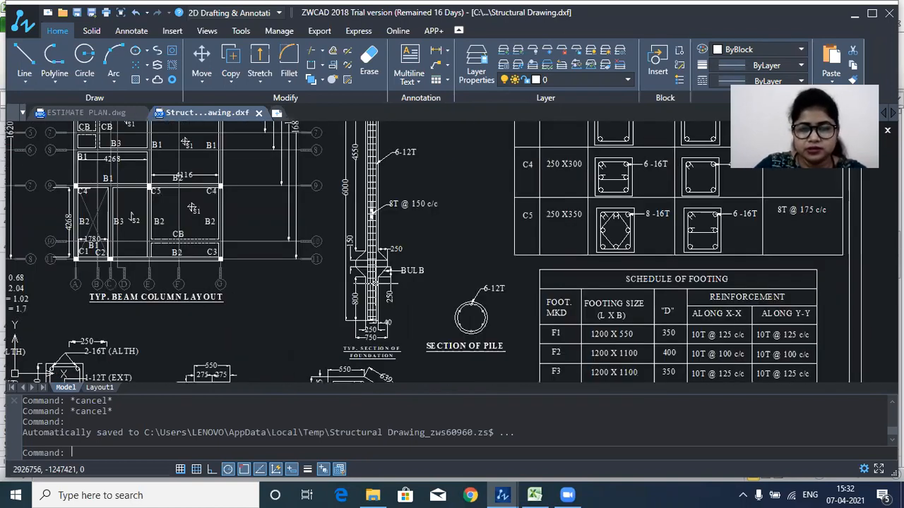
scroll(367, 296, up, 1)
scroll(382, 288, up, 1)
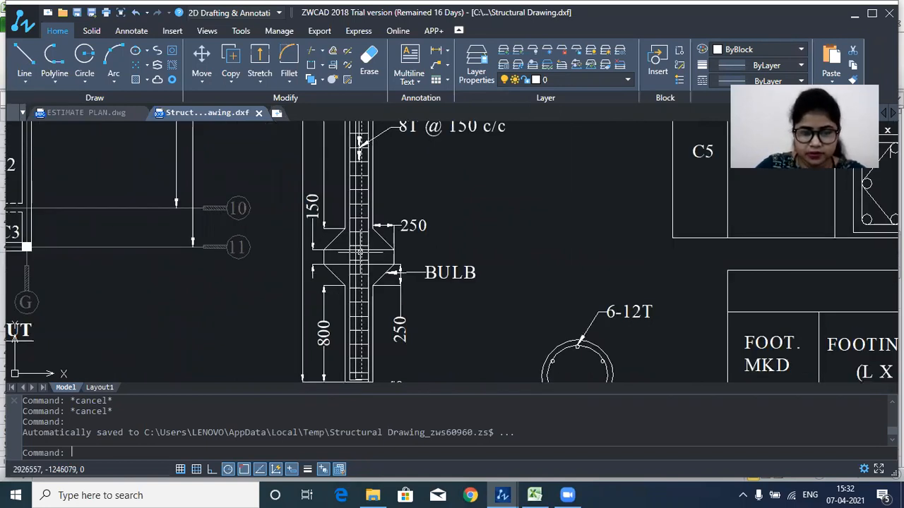
scroll(377, 255, down, 2)
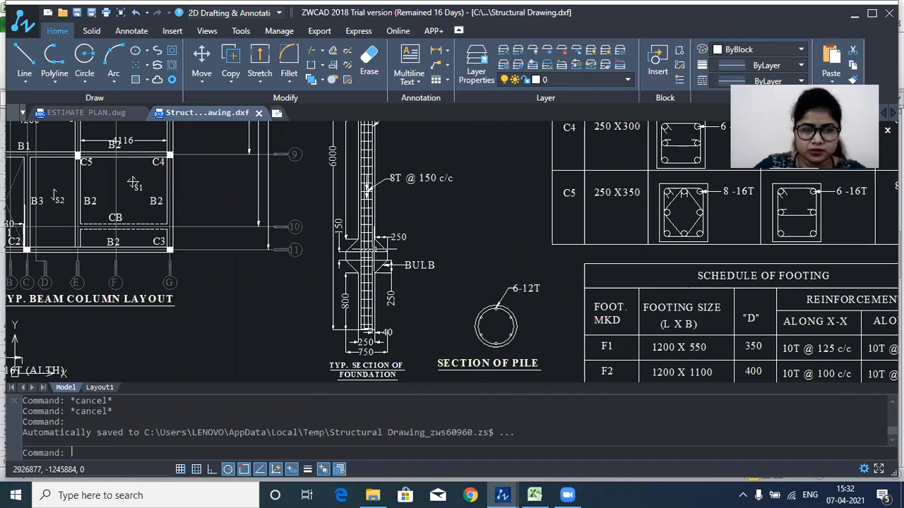
scroll(401, 201, up, 2)
scroll(344, 216, down, 5)
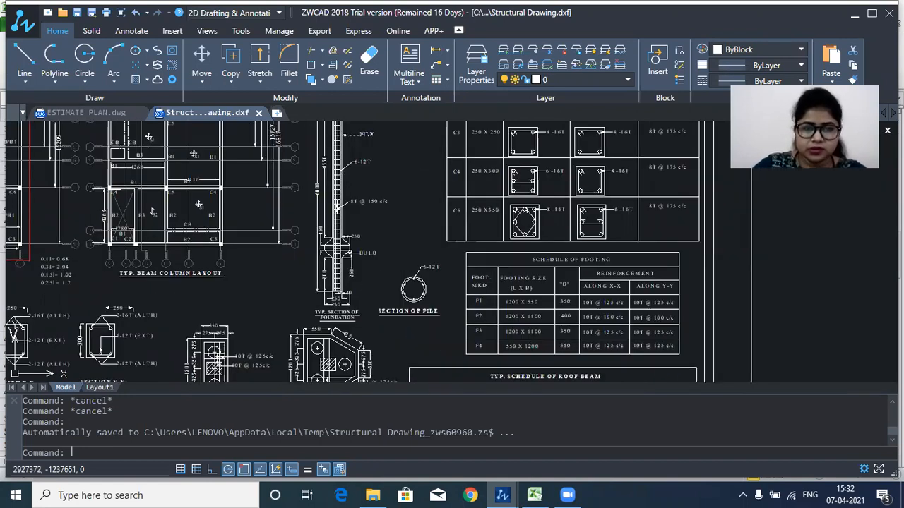
drag(345, 175, 347, 215)
scroll(339, 212, up, 3)
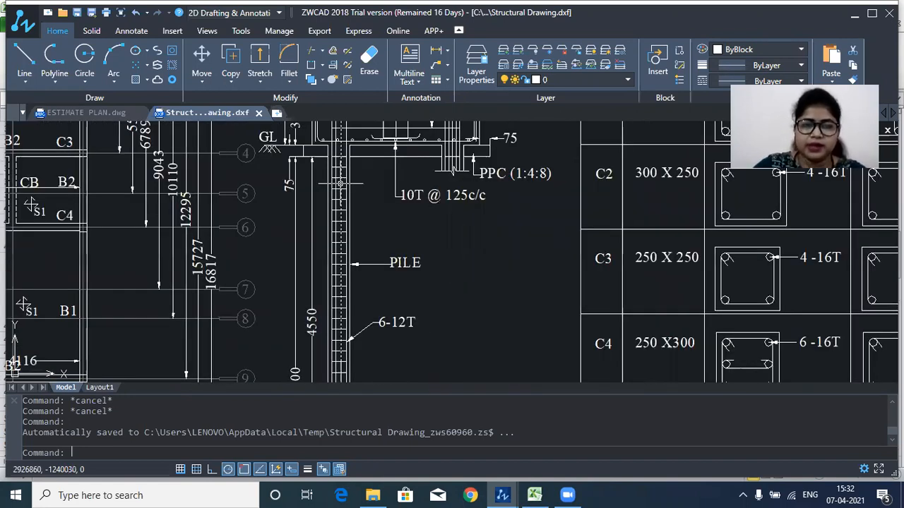
scroll(370, 252, down, 1)
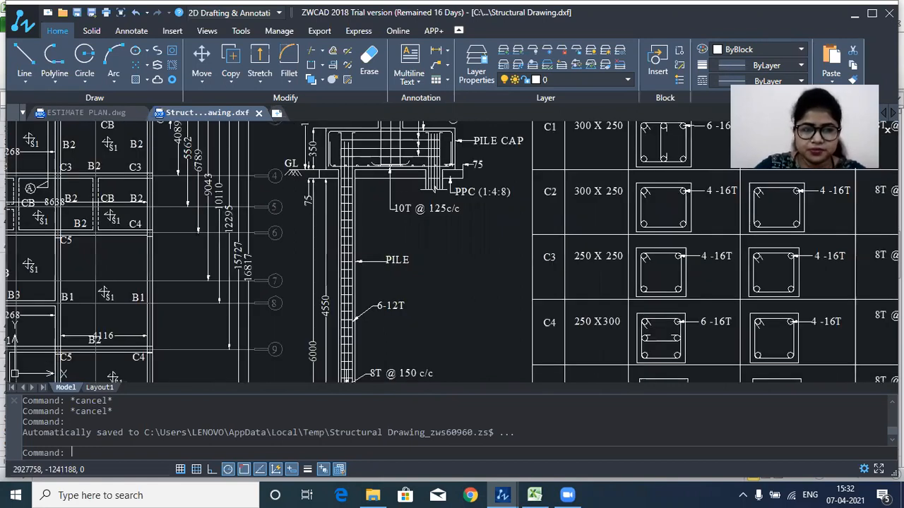
scroll(362, 212, down, 1)
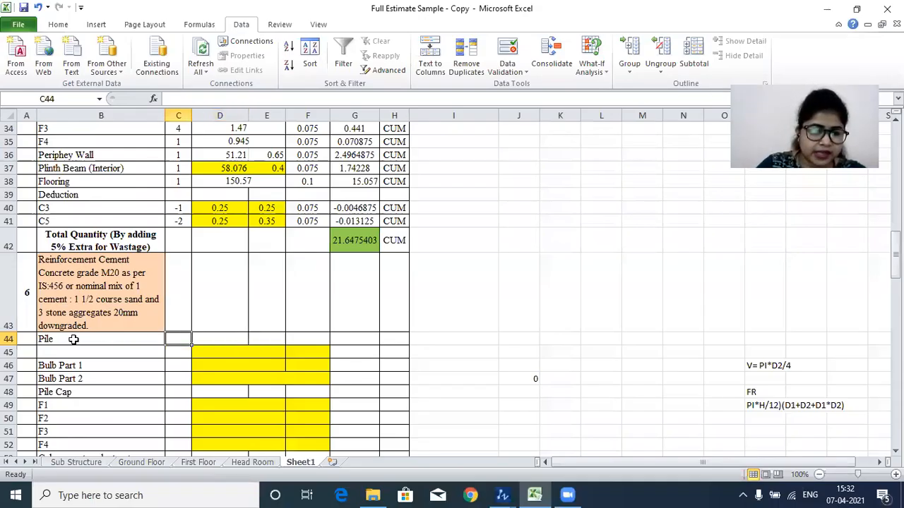
Step: Look up the number of piles in the piling work item at the start of the estimate sheet
click(130, 334)
click(183, 339)
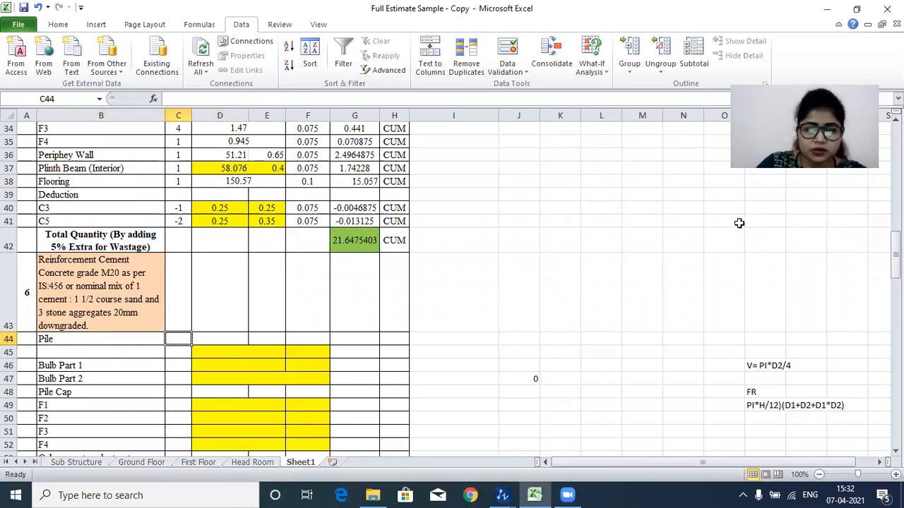
drag(895, 254, 895, 146)
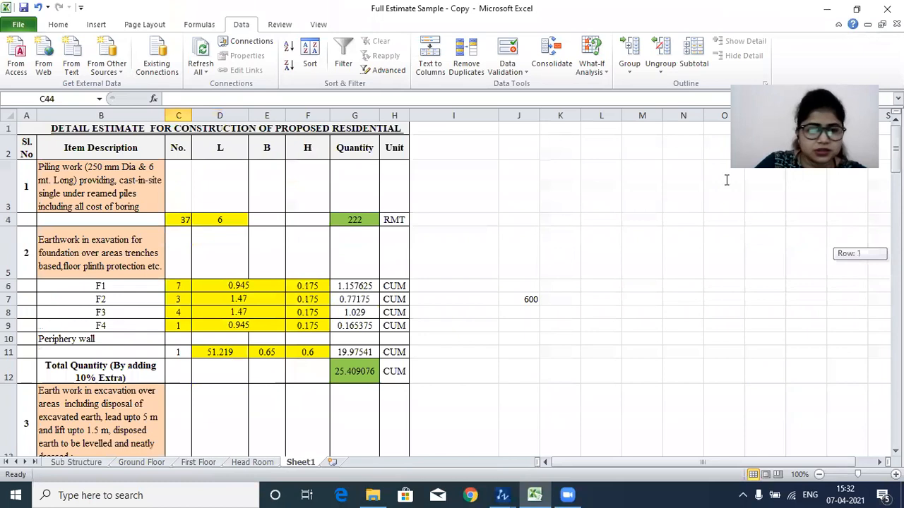
click(51, 178)
click(178, 221)
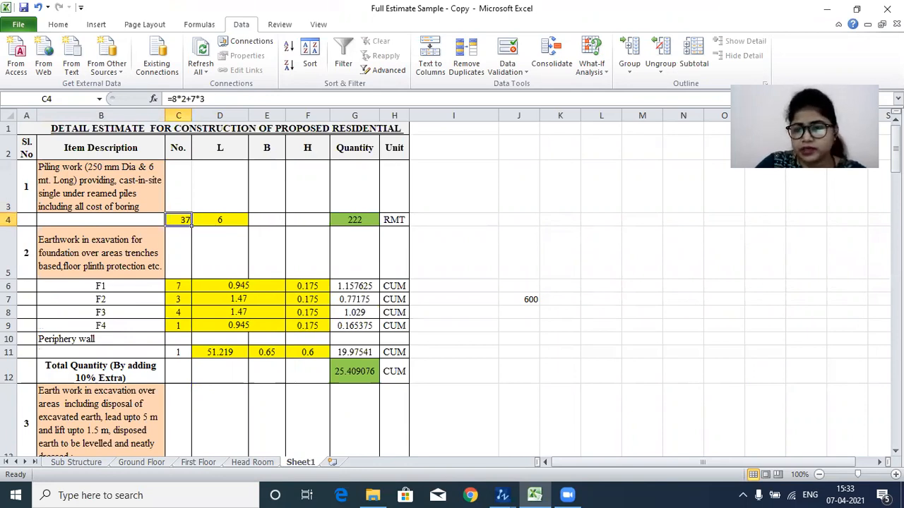
Step: Enter 37 as the number for the Pile row under the M20 reinforced concrete item
drag(895, 151, 895, 279)
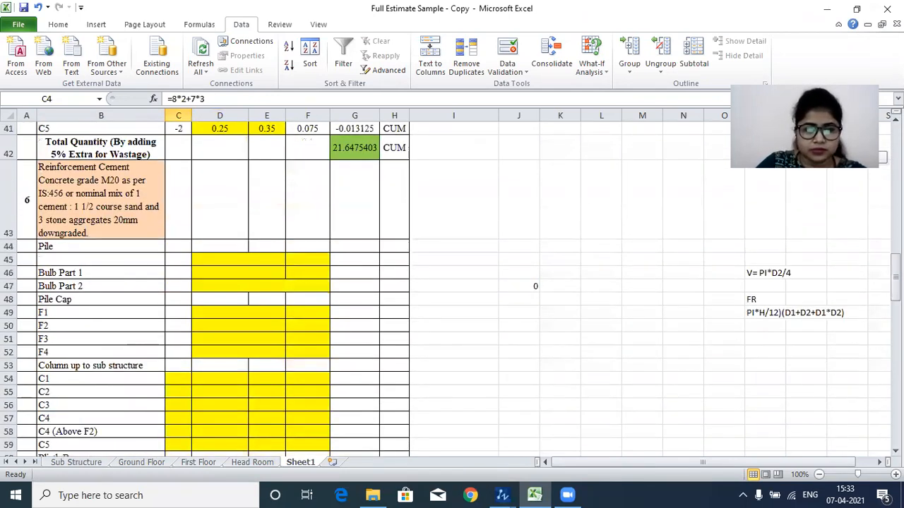
click(173, 245)
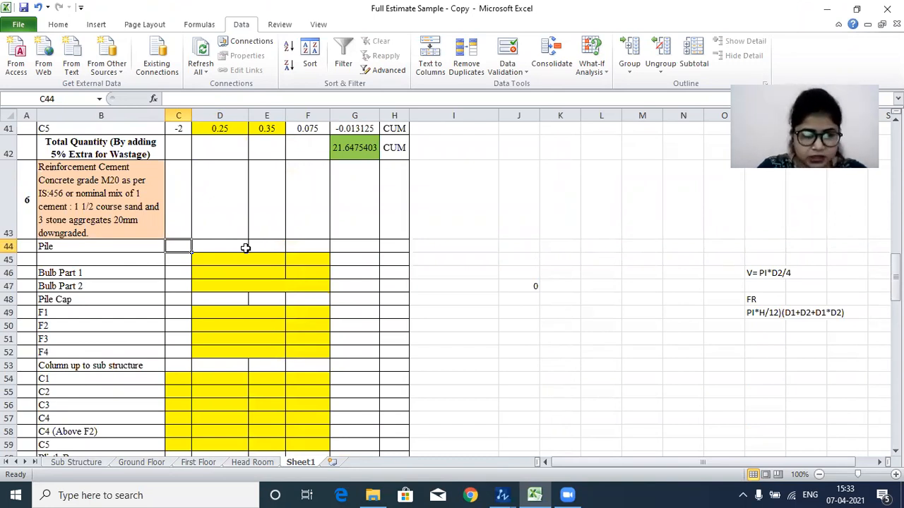
text(37)
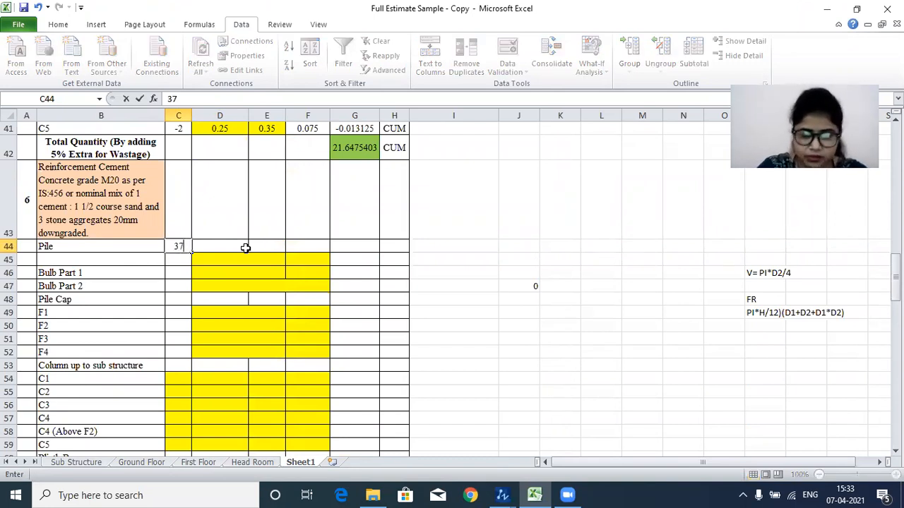
click(245, 248)
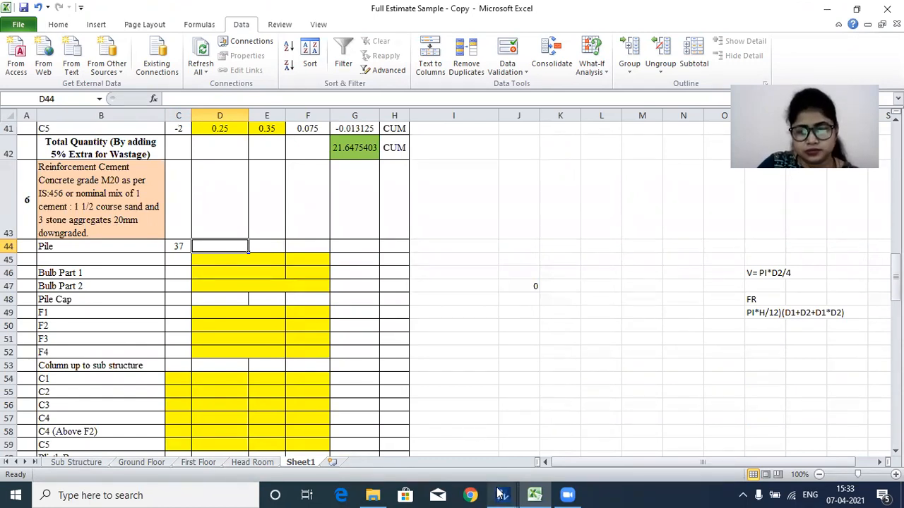
Step: Check the pile shaft and bulb in the foundation section of Structural Drawing.dxf in ZWCAD, and return to the Excel estimate
mouse_move(500, 494)
click(537, 404)
mouse_move(338, 247)
mouse_down()
mouse_move(342, 319)
mouse_move(374, 216)
mouse_up()
scroll(370, 282, down, 3)
scroll(373, 219, up, 3)
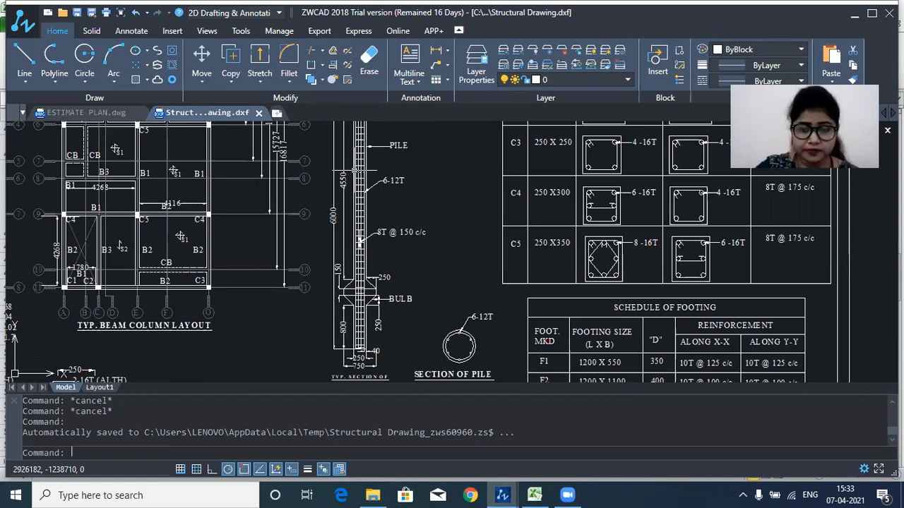
click(536, 493)
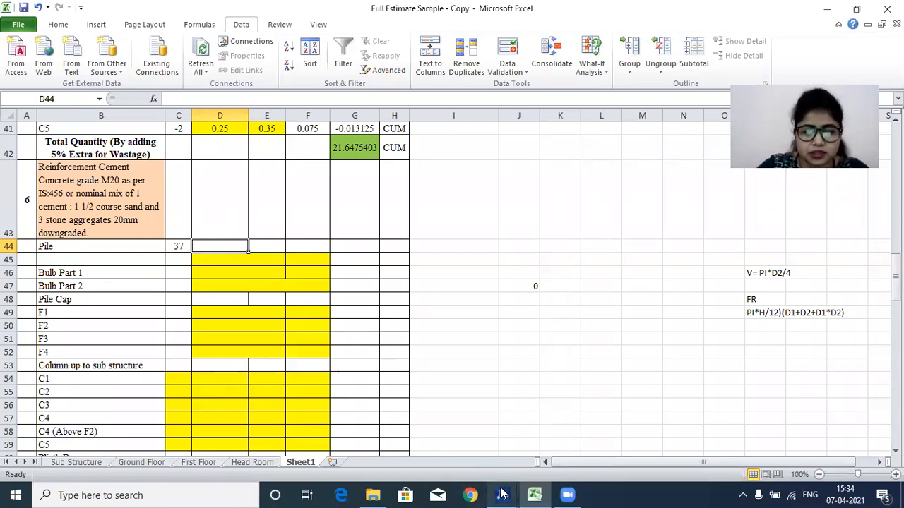
Step: Switch to the structural drawing in ZWCAD and examine the pile's diameter at its base and its shaft up to the pile cap
mouse_move(513, 494)
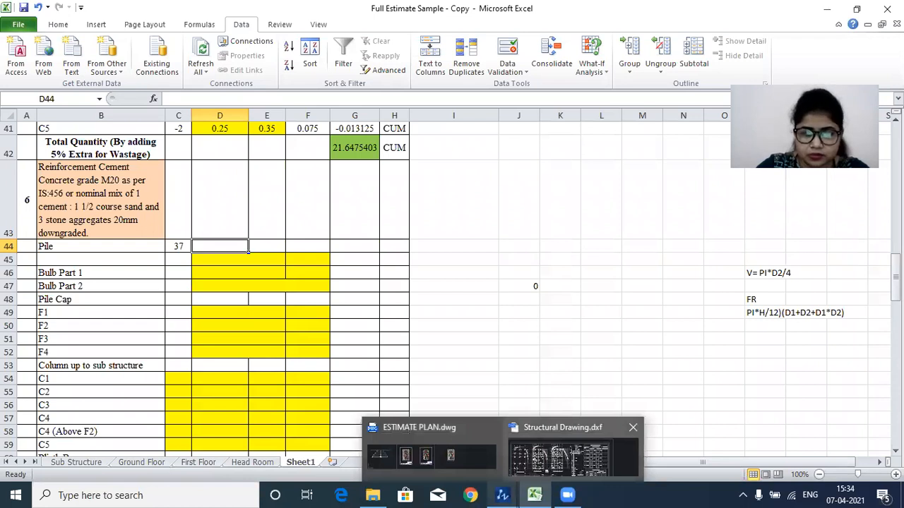
click(573, 456)
drag(348, 169, 354, 215)
scroll(362, 206, down, 2)
scroll(360, 329, up, 3)
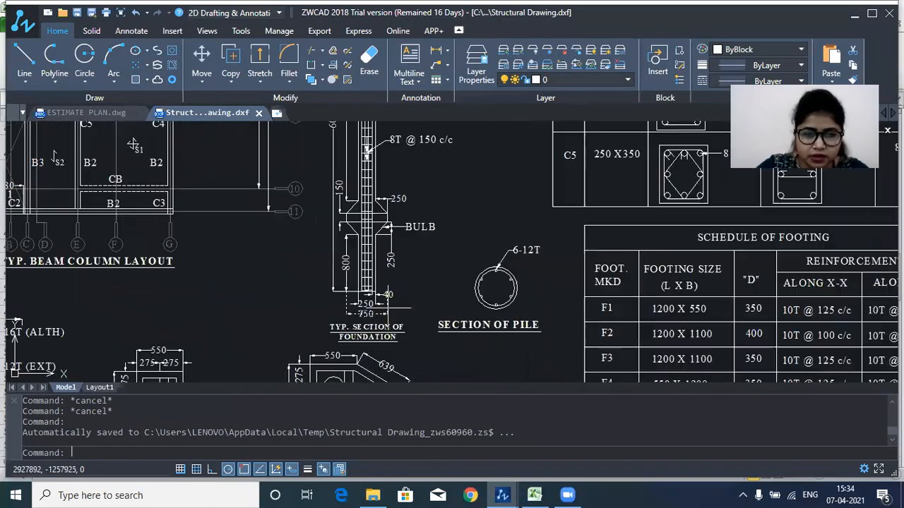
scroll(371, 307, up, 2)
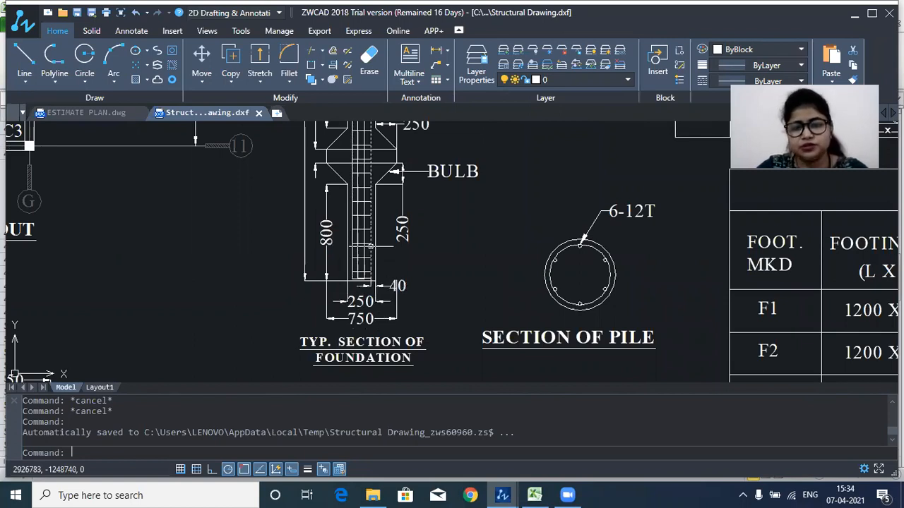
scroll(370, 246, down, 3)
scroll(374, 210, up, 3)
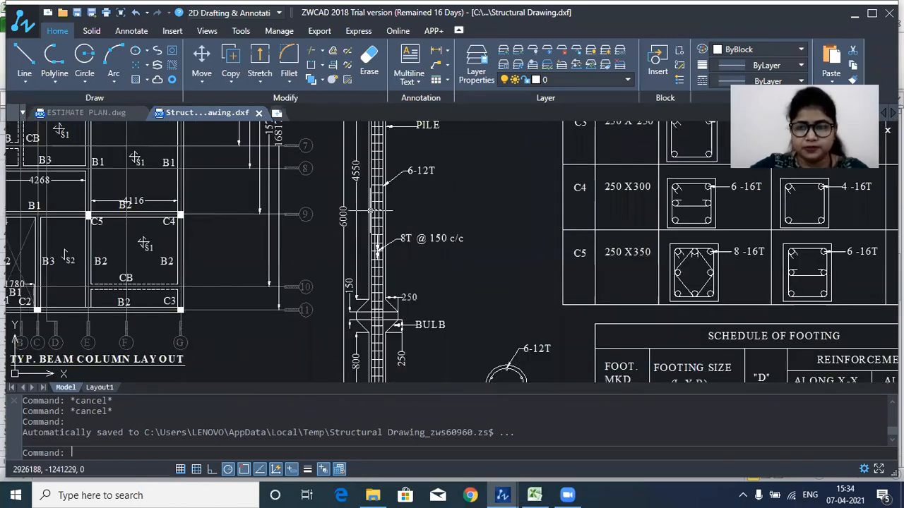
scroll(377, 211, down, 3)
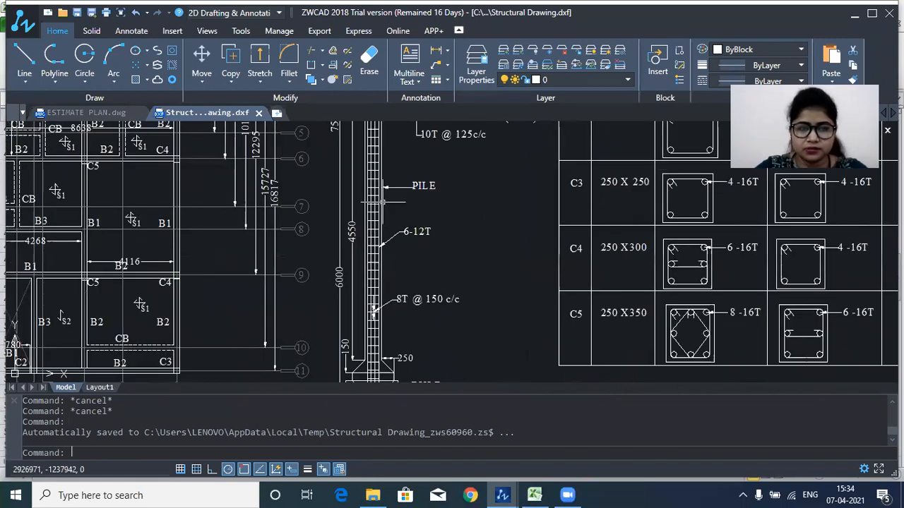
scroll(372, 212, up, 2)
scroll(373, 212, down, 3)
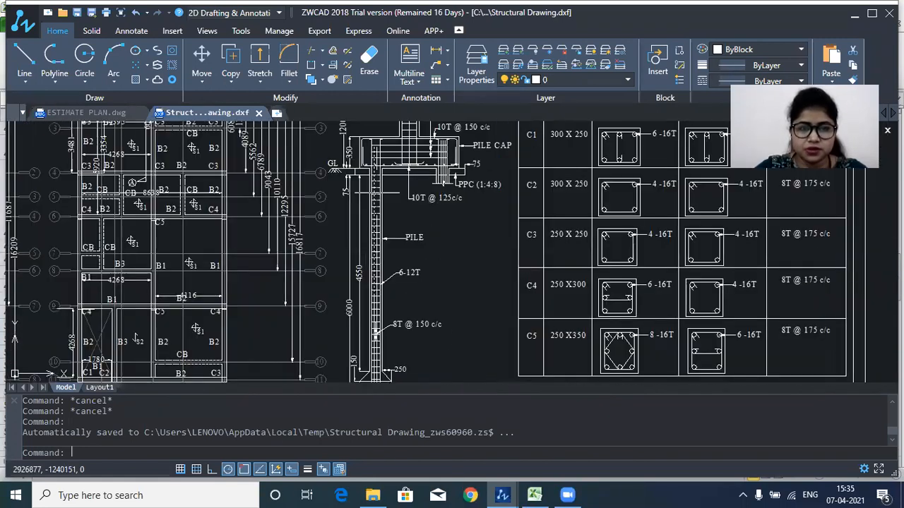
Step: In the Excel estimate, enter the pile's circular cross-section area in cell D44 as =((PI()*0.25^2)/4)
click(541, 487)
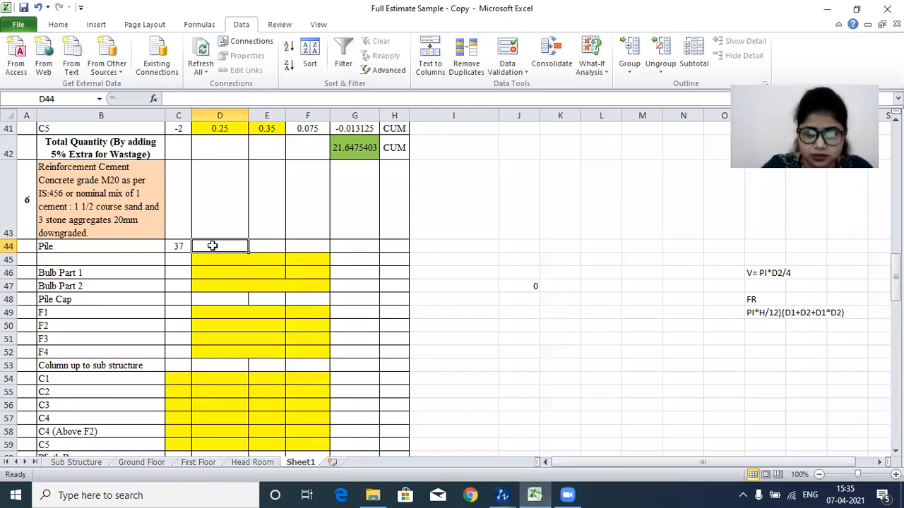
text(=)
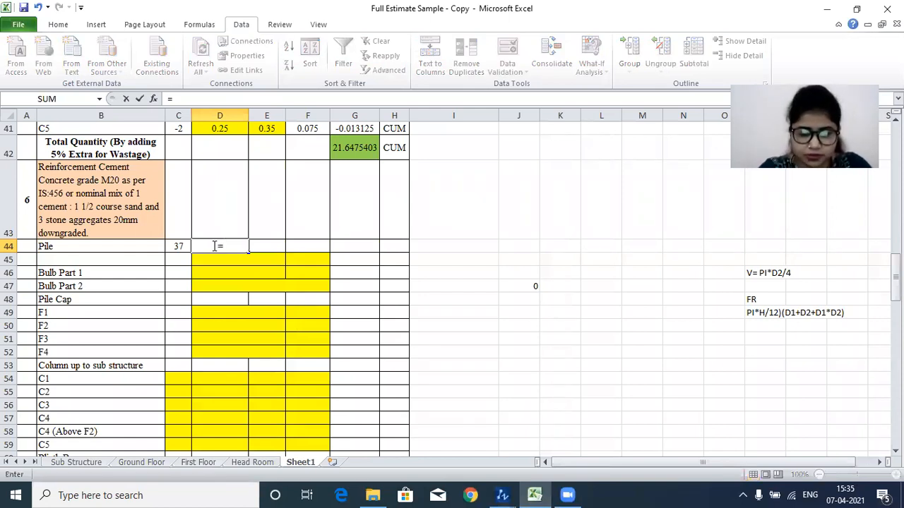
text(PI)
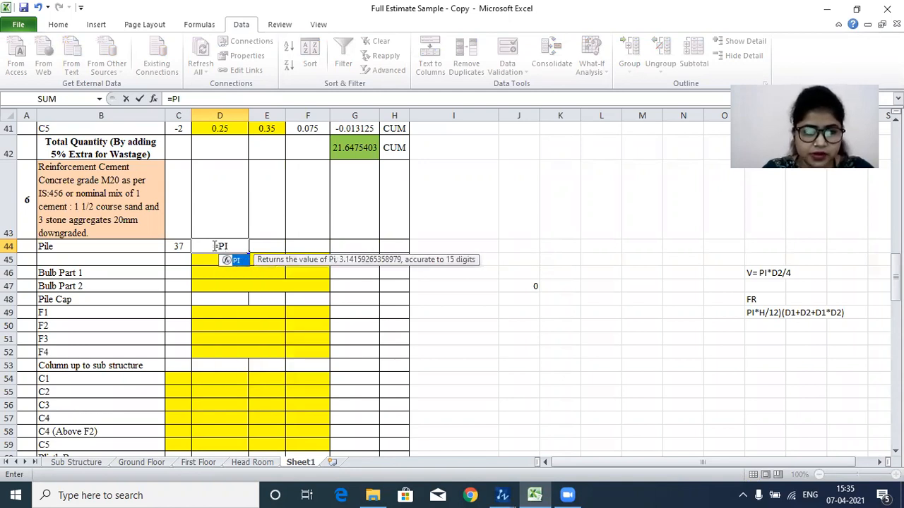
key(BackSpace)
key(BackSpace)
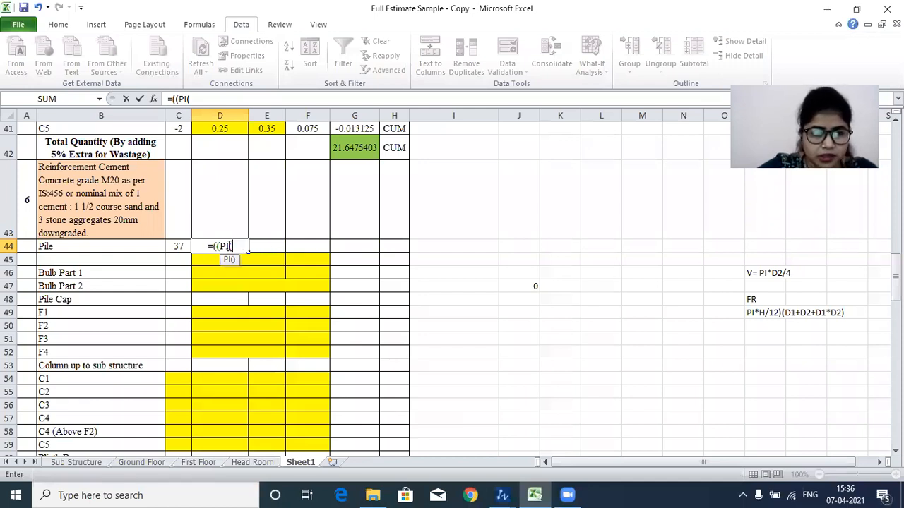
text())
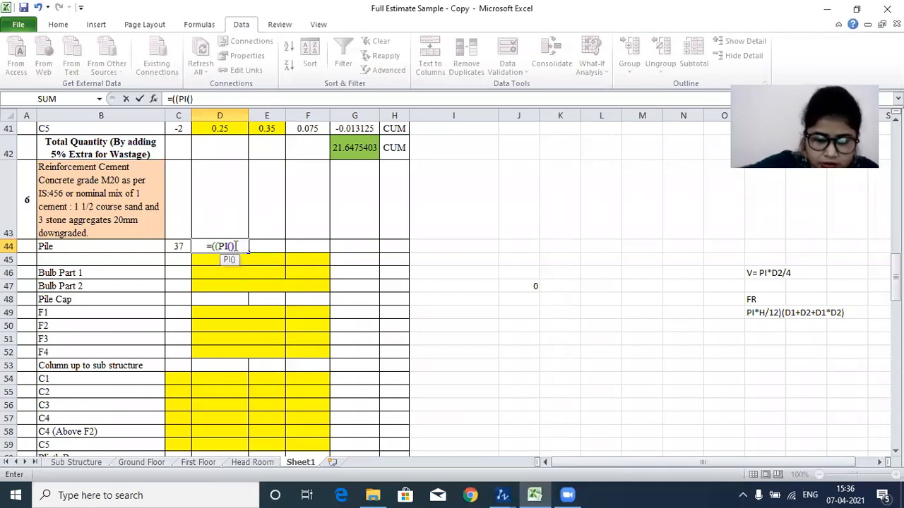
text(*)
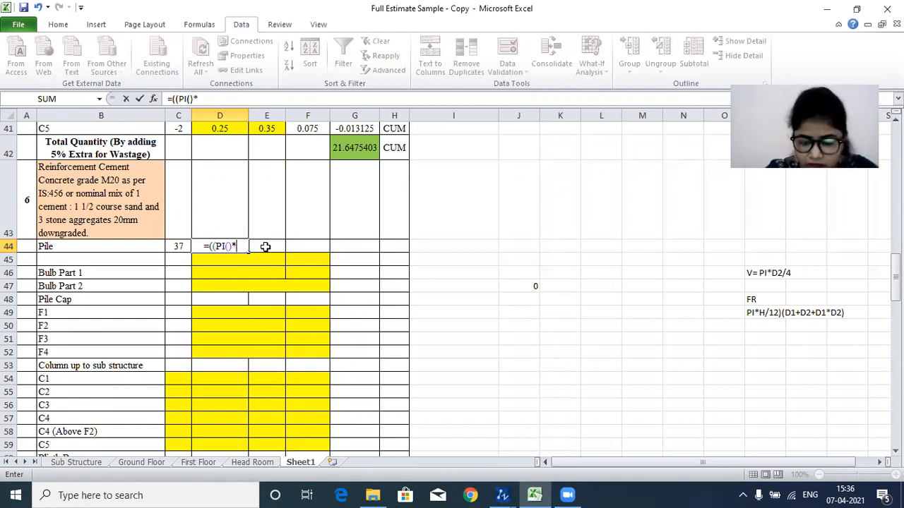
text(0.25)
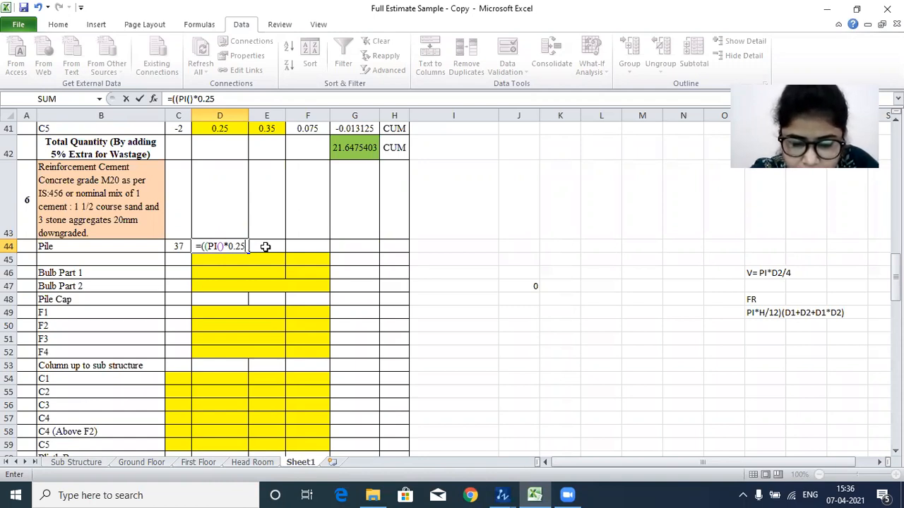
text(^)
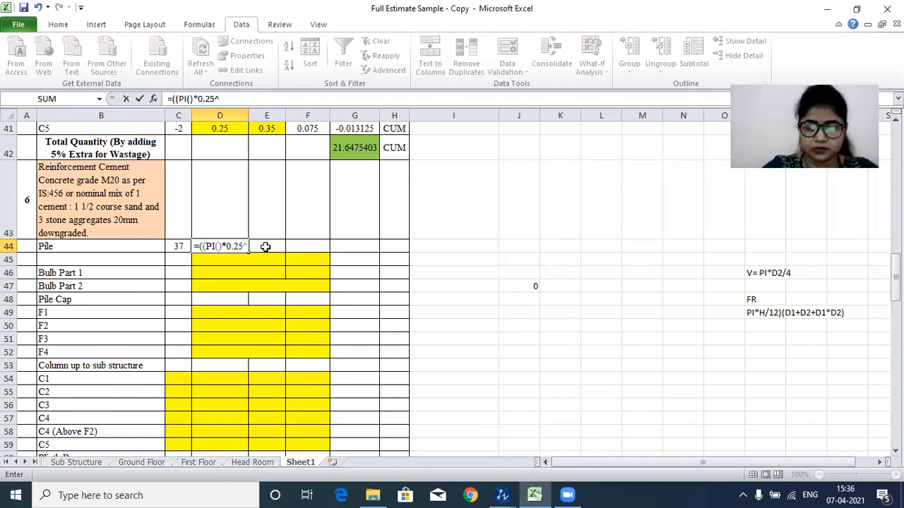
text(2)
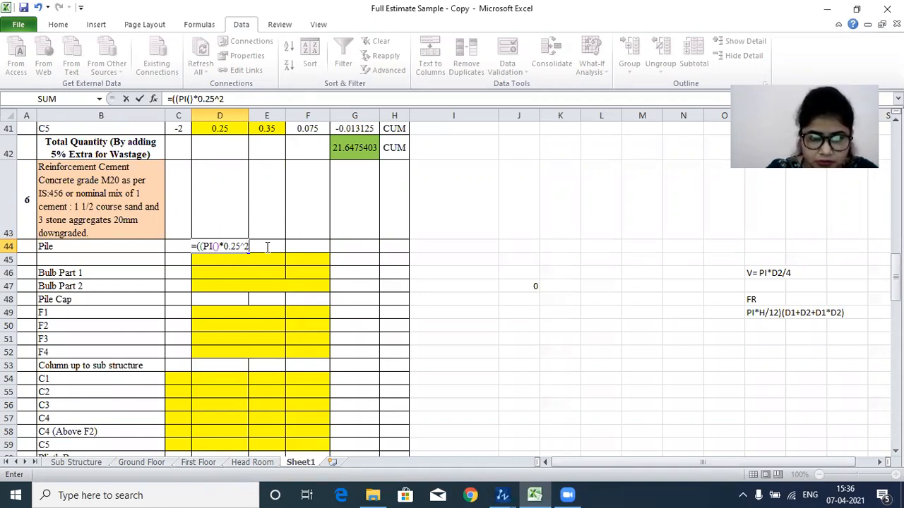
text()/4)
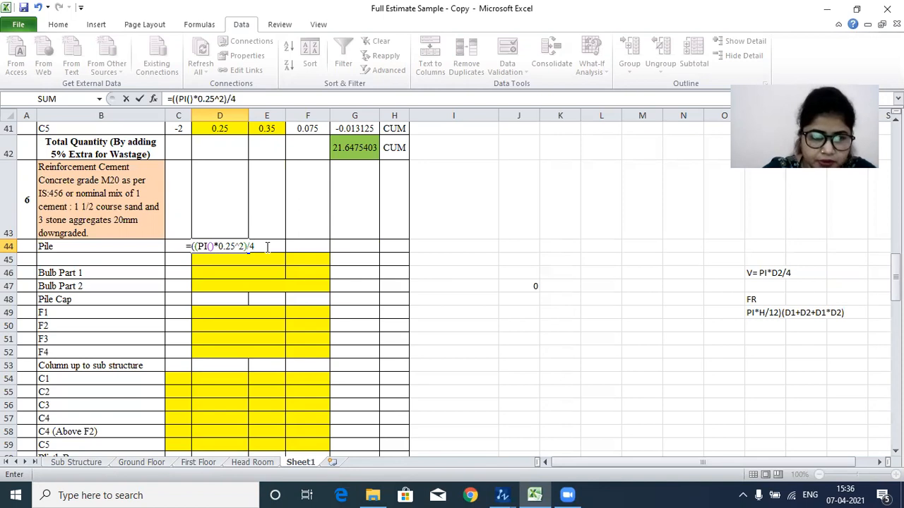
text())
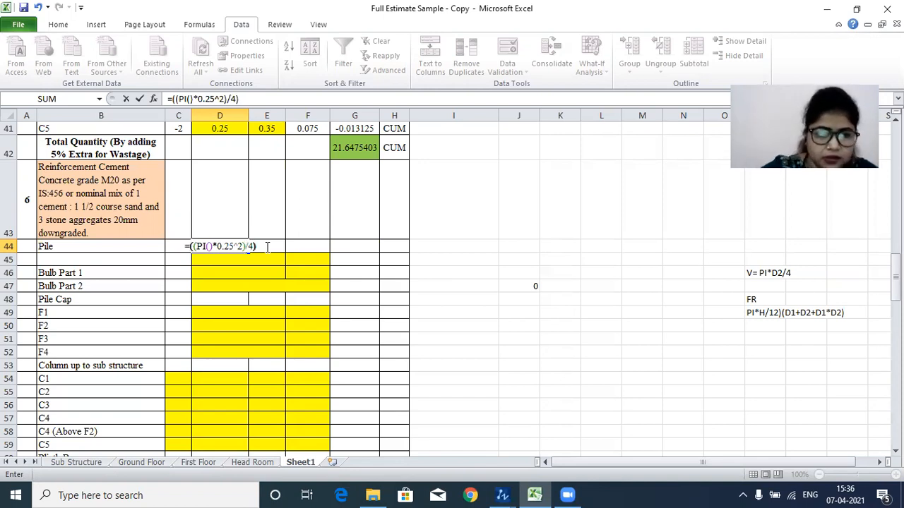
key(Return)
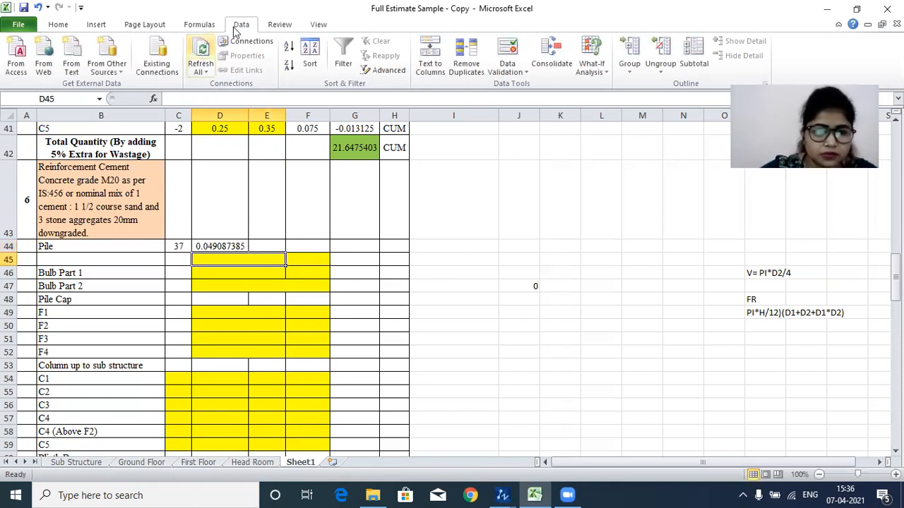
click(219, 246)
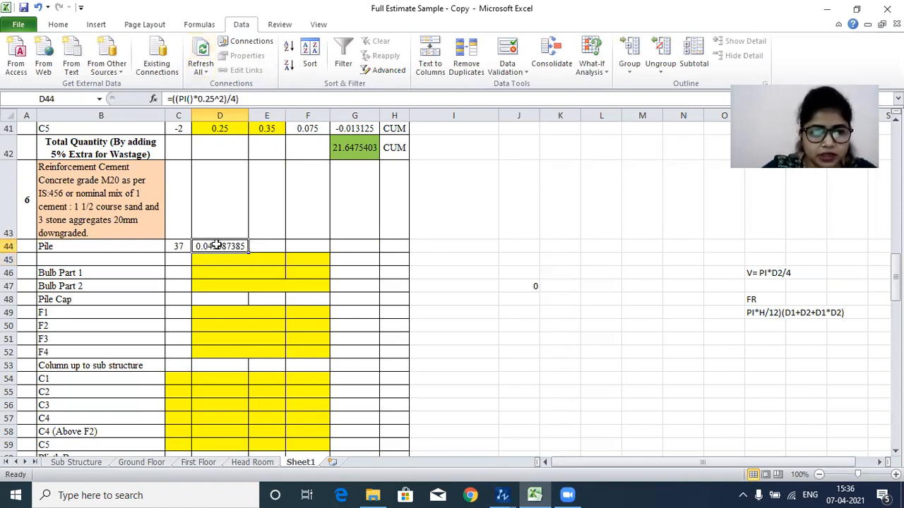
Step: Switch to the structural drawing in ZWCAD and check the pile's overall length in the foundation section
mouse_move(511, 492)
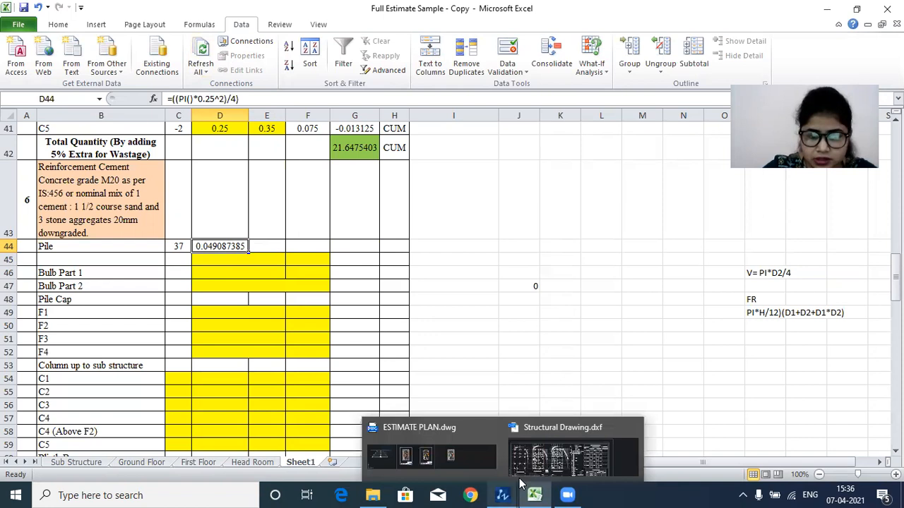
click(563, 455)
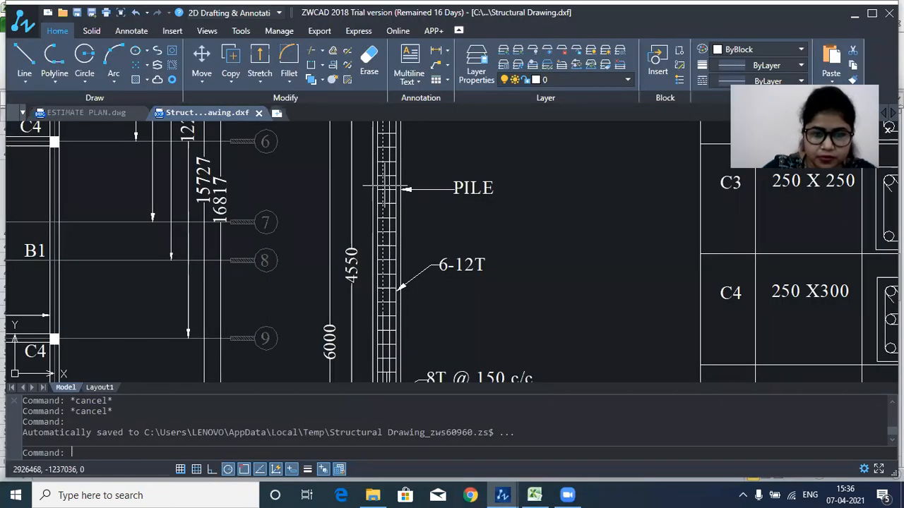
scroll(344, 291, down, 3)
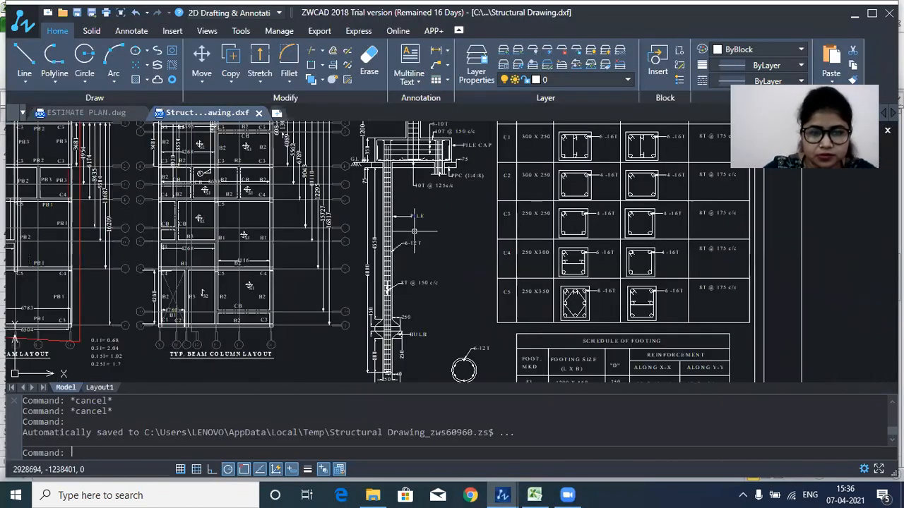
scroll(344, 291, up, 3)
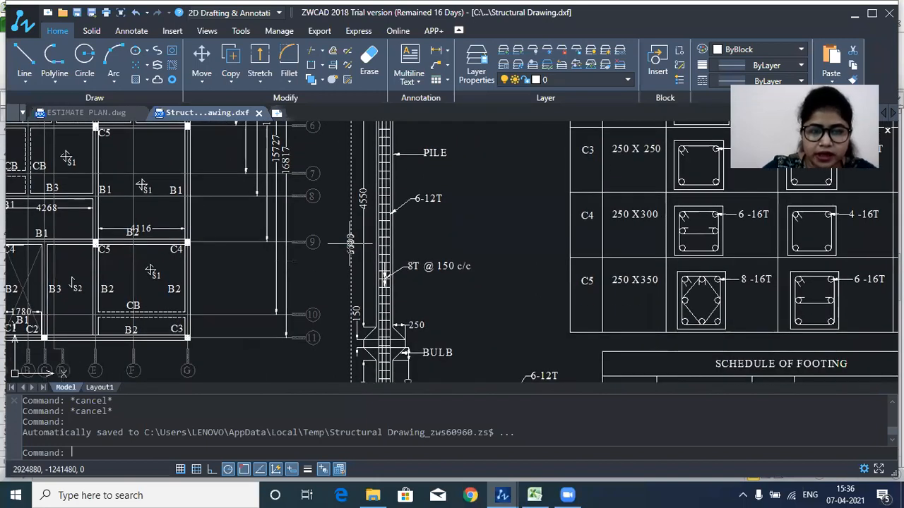
scroll(353, 212, down, 2)
drag(365, 327, 351, 363)
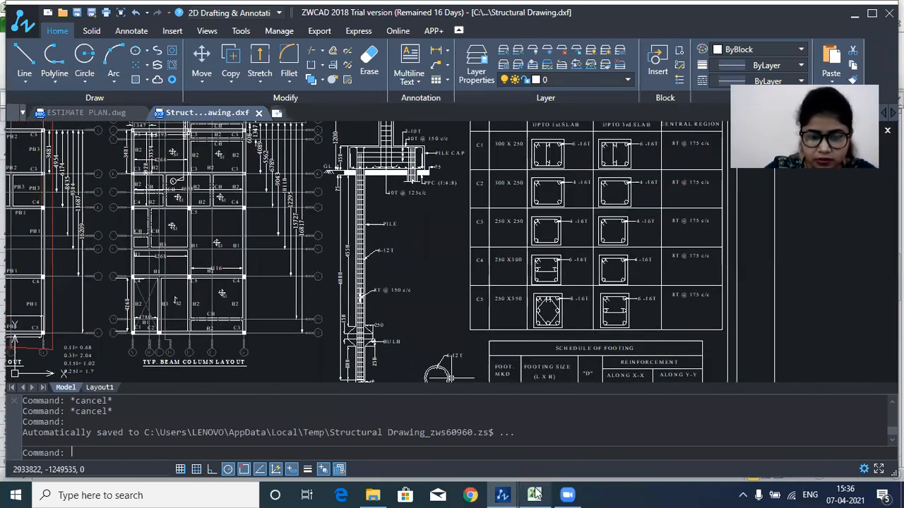
Step: Return to the Excel estimate and merge and center cells D44:E44 holding the pile's cross-section area
mouse_move(536, 494)
click(523, 448)
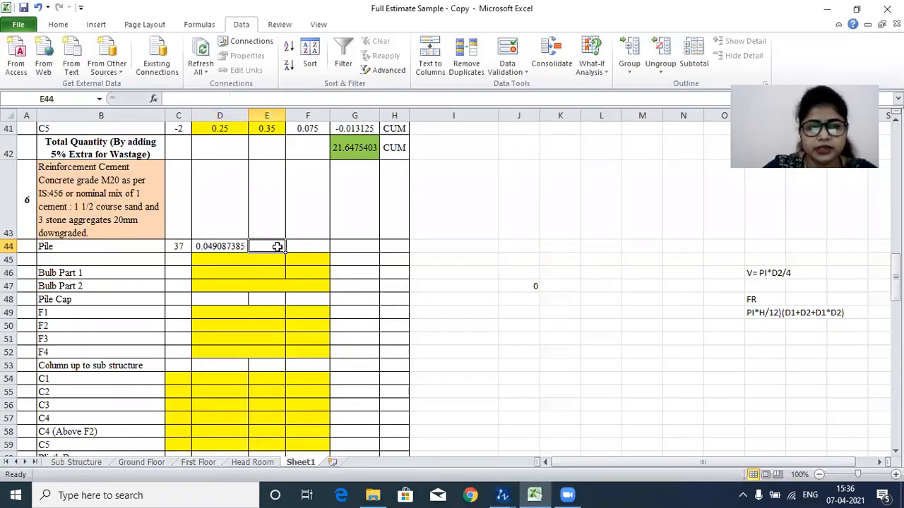
click(316, 245)
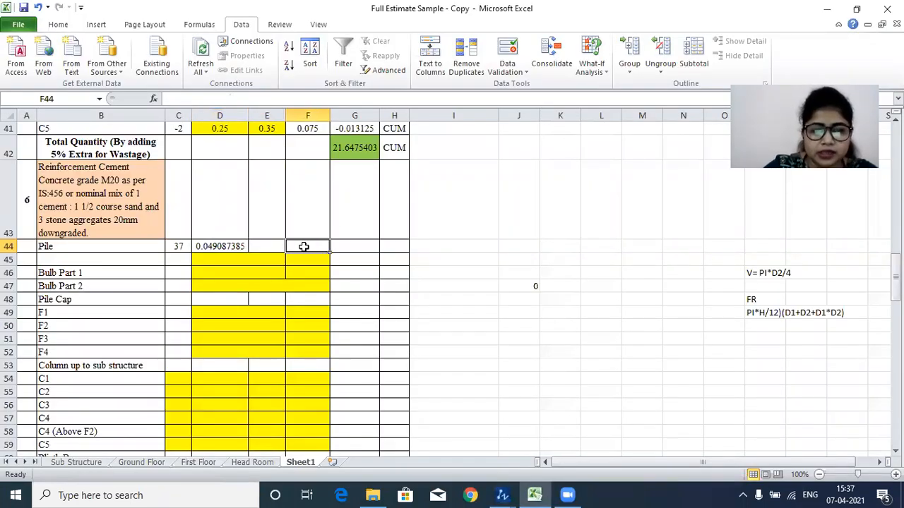
click(359, 246)
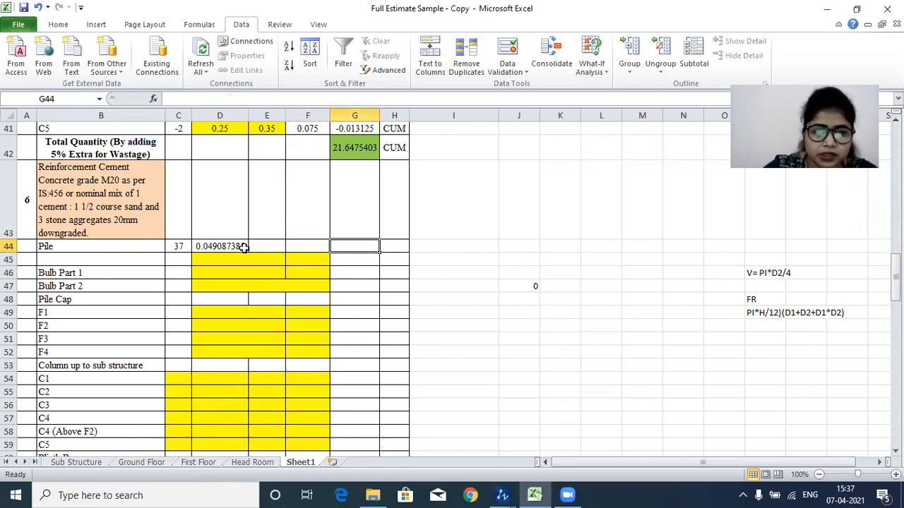
drag(220, 246, 269, 246)
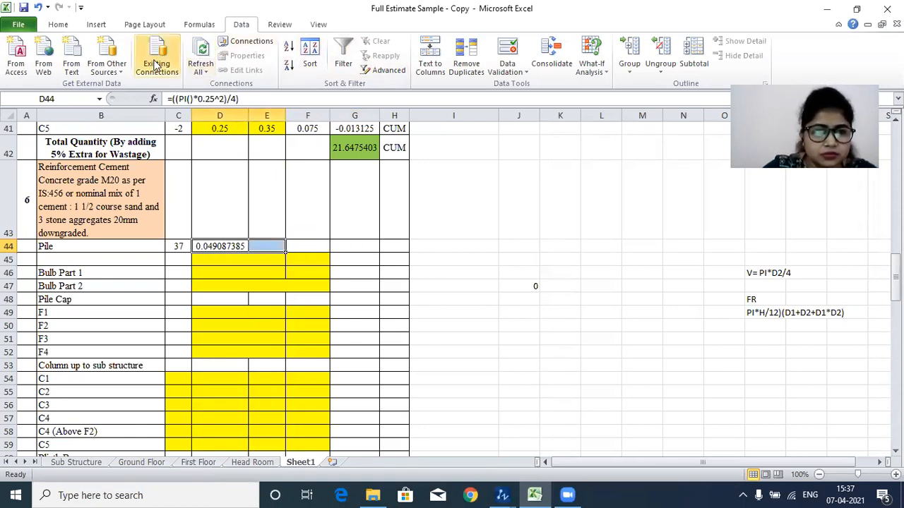
click(63, 25)
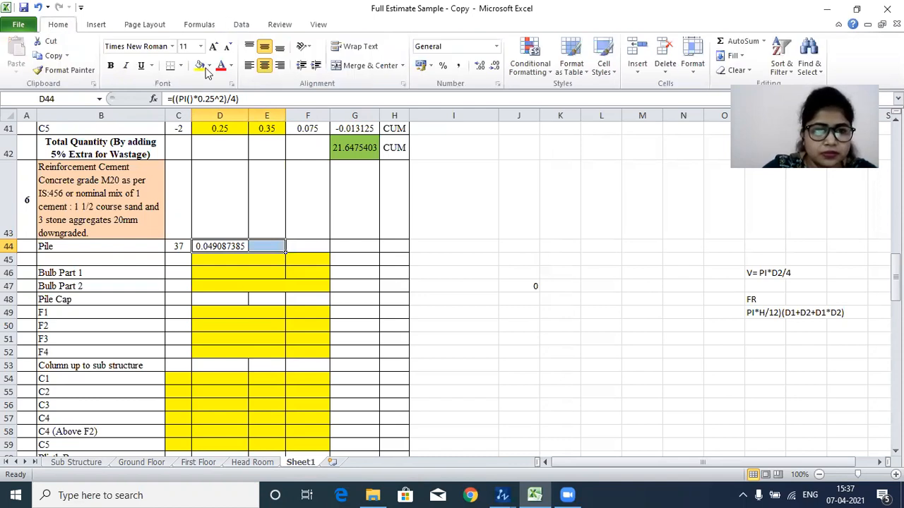
click(367, 62)
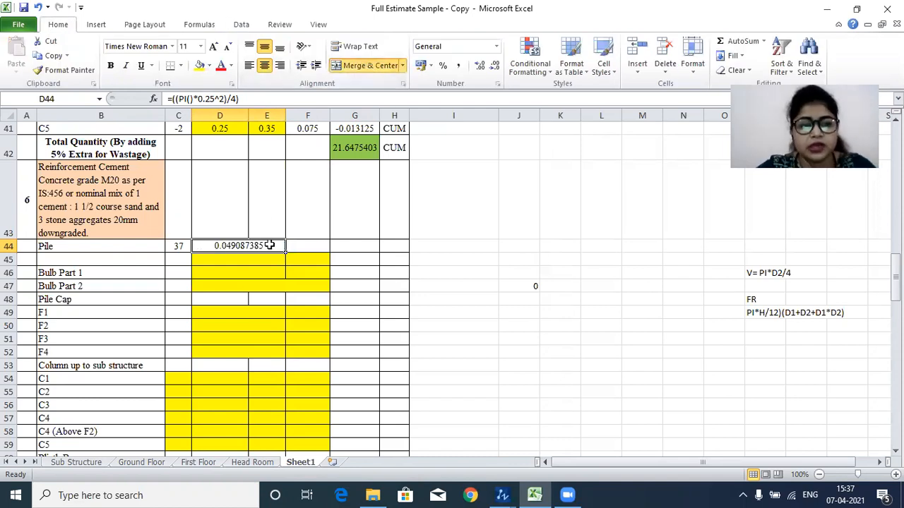
Step: Enter 6 as the pile's height in cell F44
click(313, 245)
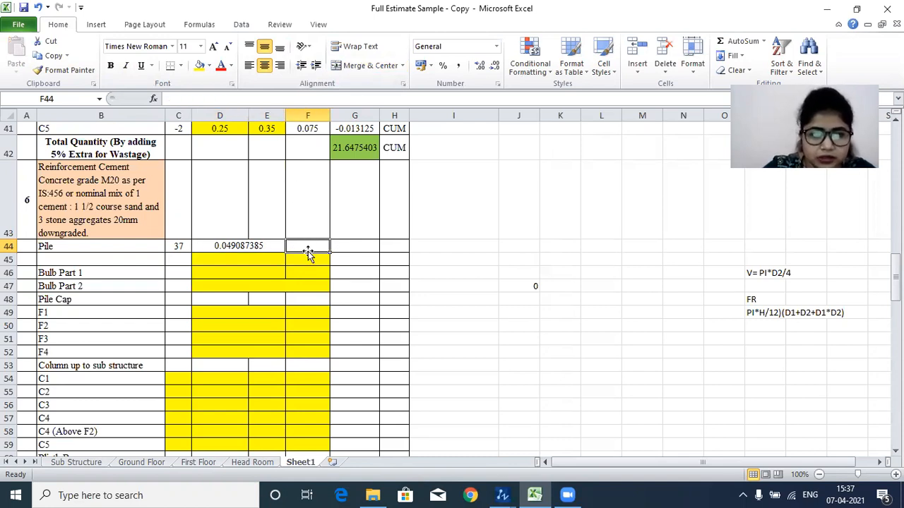
text(6)
key(Return)
click(358, 250)
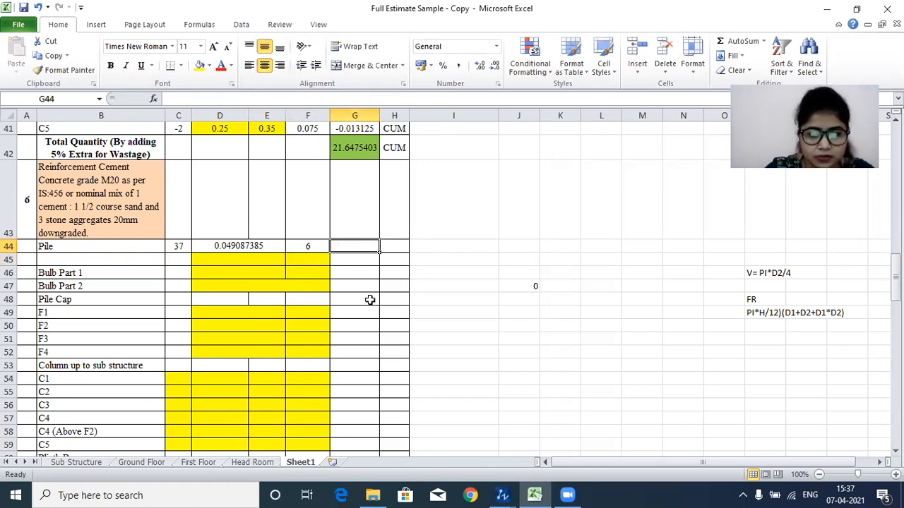
click(292, 246)
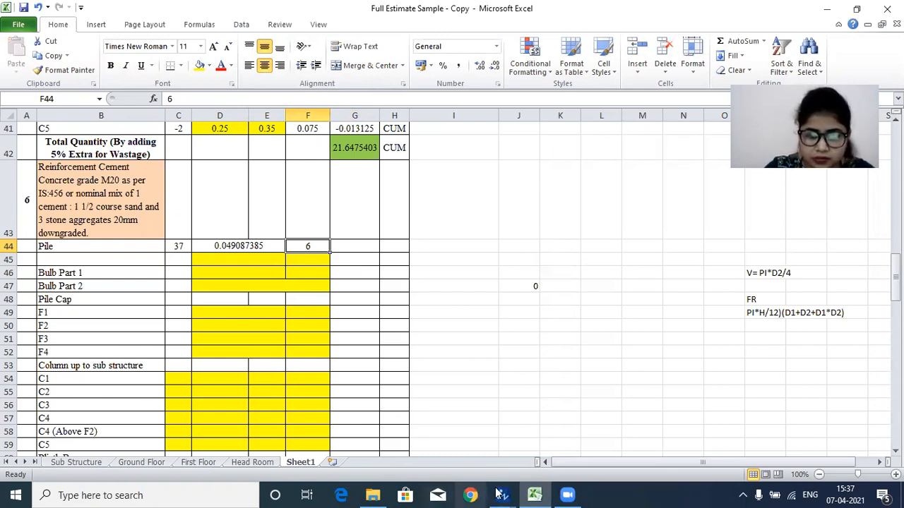
Step: Switch to the structural drawing in ZWCAD and examine the bulb's dimensions near the pile's base
mouse_move(500, 494)
click(560, 452)
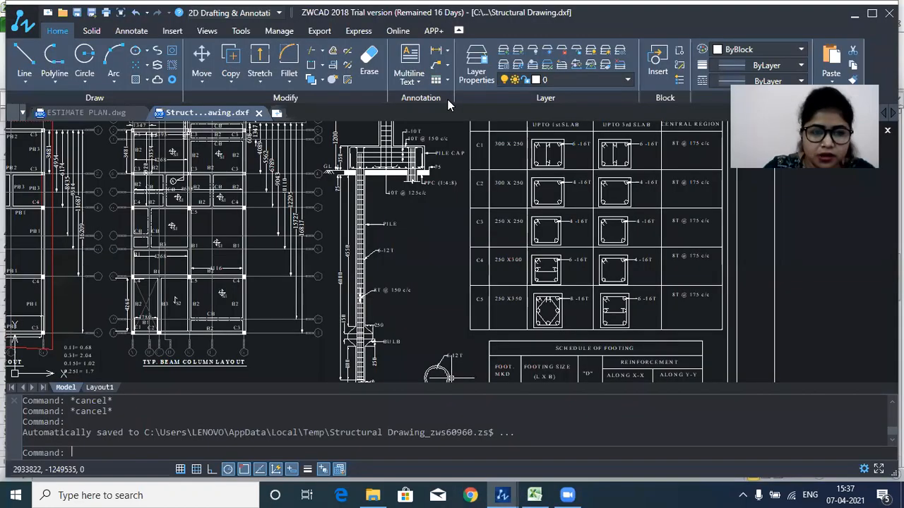
scroll(399, 219, up, 5)
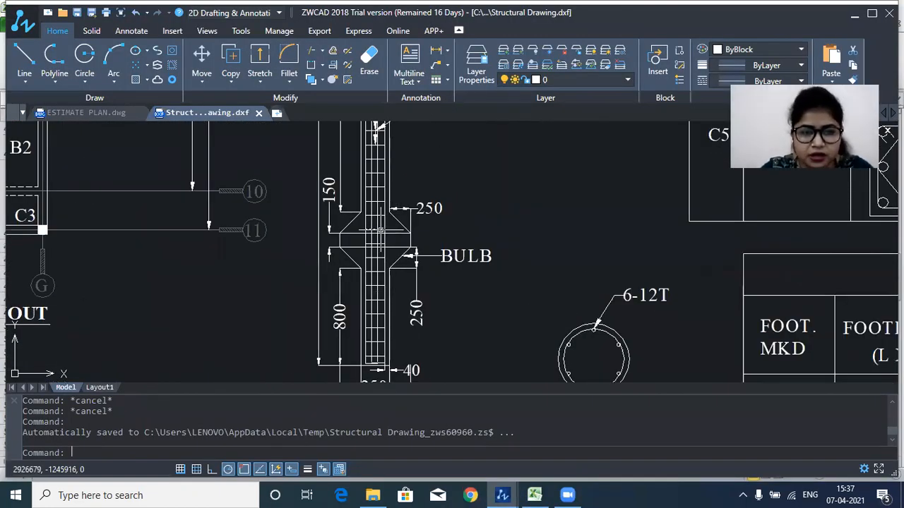
drag(381, 230, 351, 251)
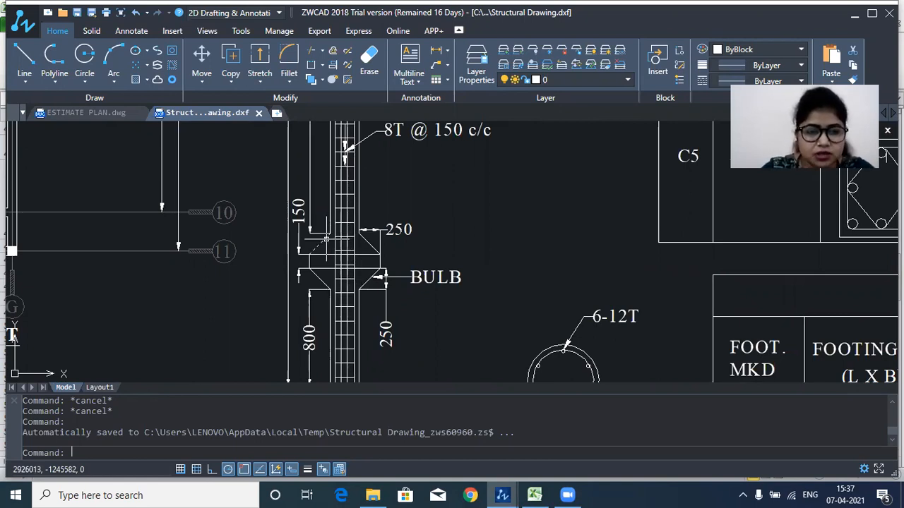
drag(357, 221, 352, 234)
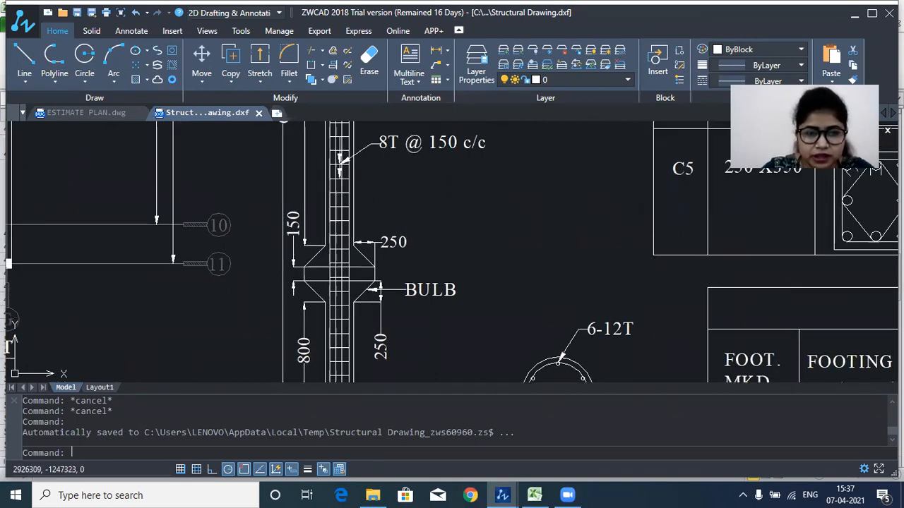
drag(347, 268, 345, 228)
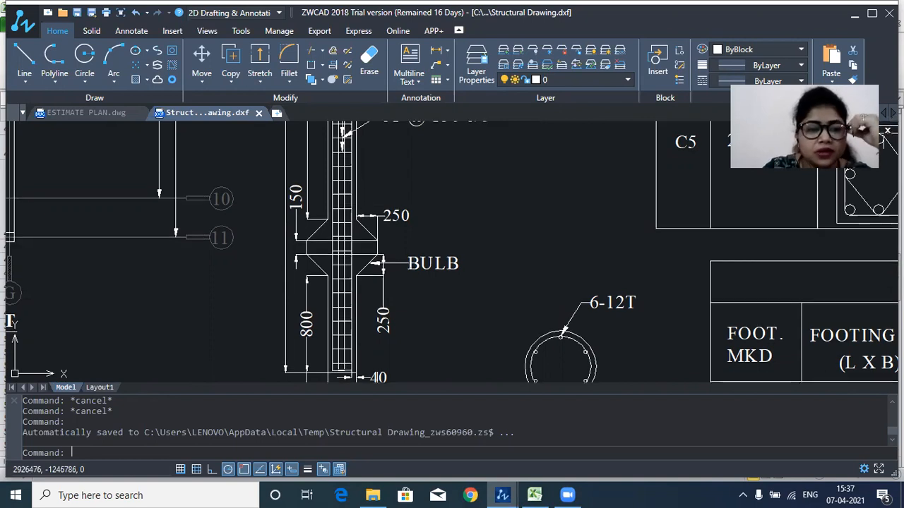
Step: Compare the pile's overall length with the length of its shaft above the bulb in the foundation section
scroll(353, 219, down, 3)
scroll(344, 255, up, 1)
scroll(339, 212, down, 3)
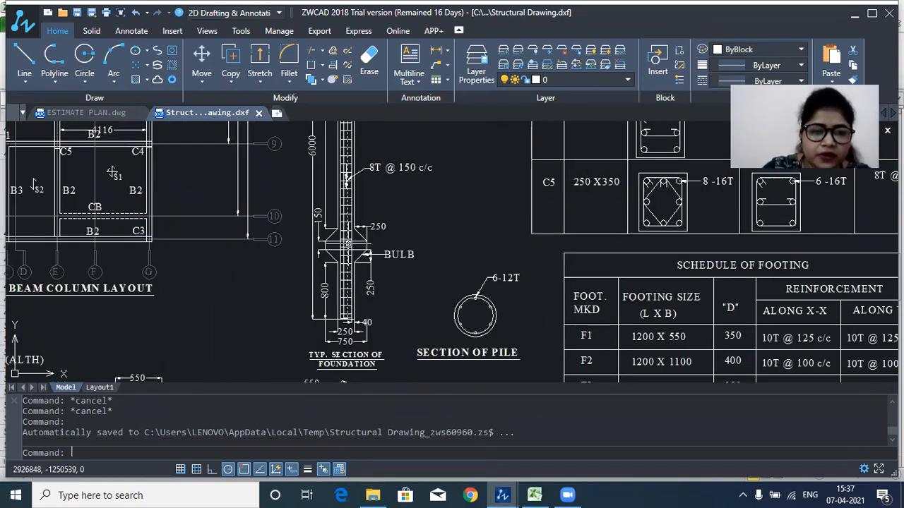
scroll(350, 261, down, 1)
scroll(346, 254, up, 3)
scroll(346, 255, down, 1)
scroll(339, 240, up, 2)
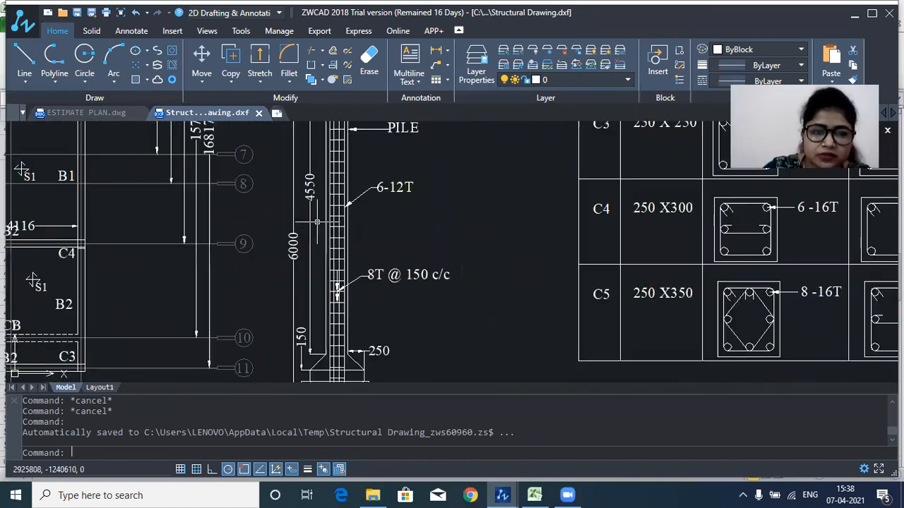
scroll(332, 271, down, 1)
scroll(353, 339, up, 2)
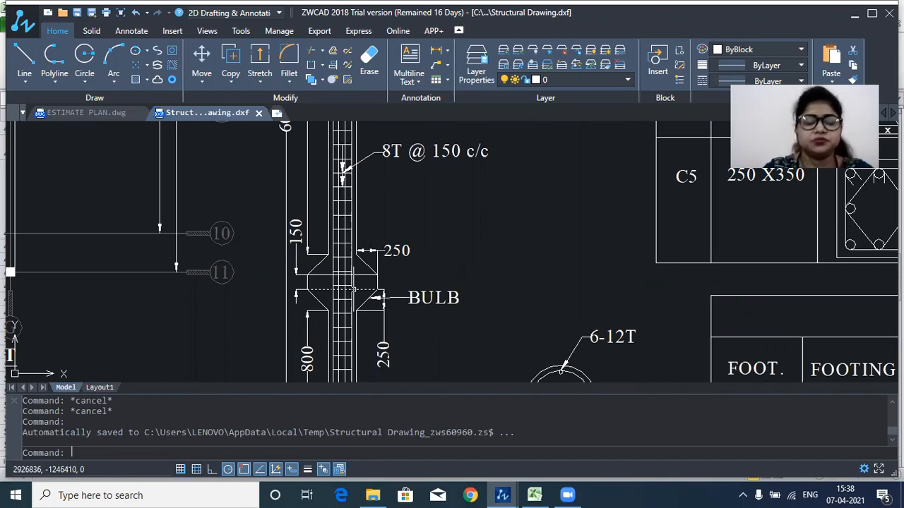
Step: Follow the pile shaft down to the bulb and examine the bulb's tapered parts and straight middle band
scroll(353, 290, down, 3)
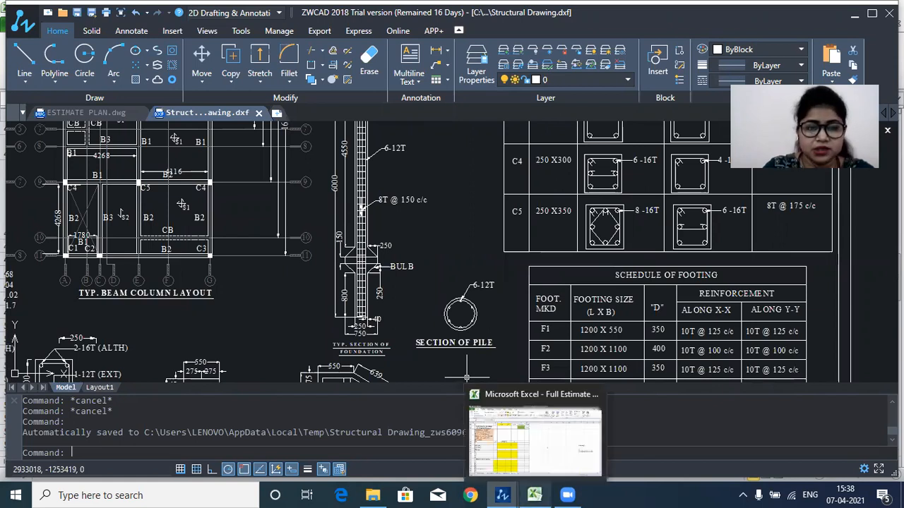
mouse_move(351, 167)
mouse_down()
mouse_move(329, 220)
mouse_move(340, 287)
mouse_up()
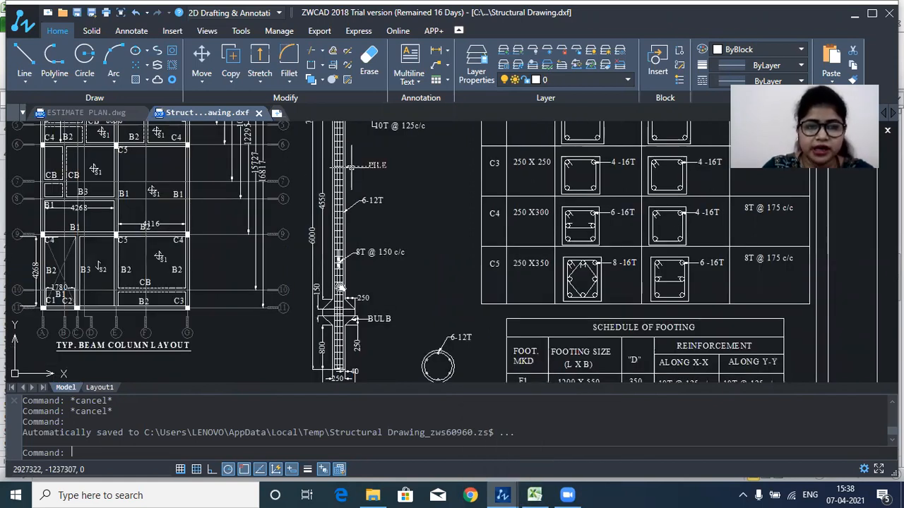
drag(338, 243, 331, 280)
scroll(298, 351, up, 3)
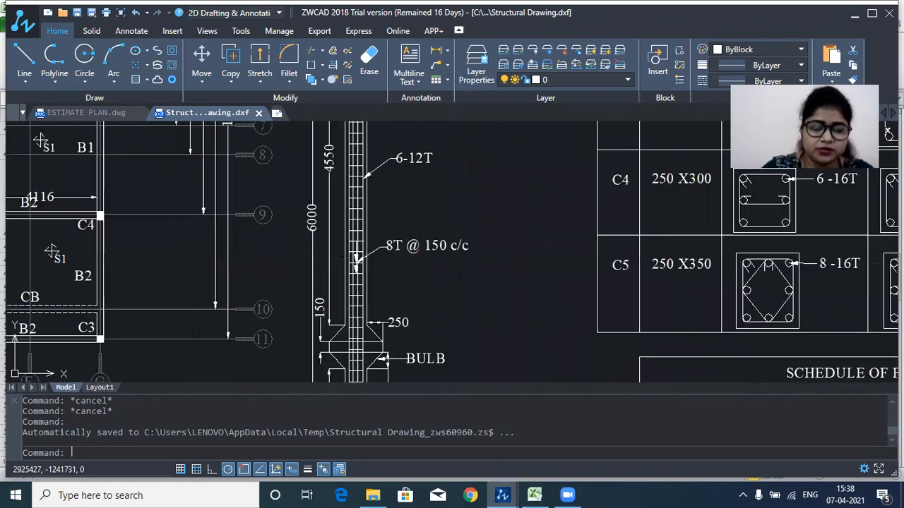
scroll(356, 260, down, 3)
drag(355, 324, 355, 240)
scroll(355, 240, up, 3)
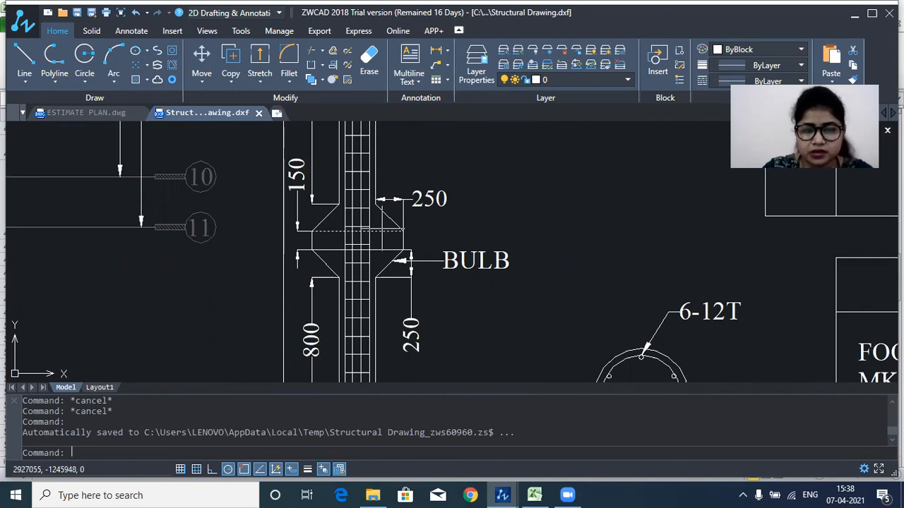
drag(368, 222, 366, 235)
scroll(324, 231, down, 2)
scroll(338, 170, up, 2)
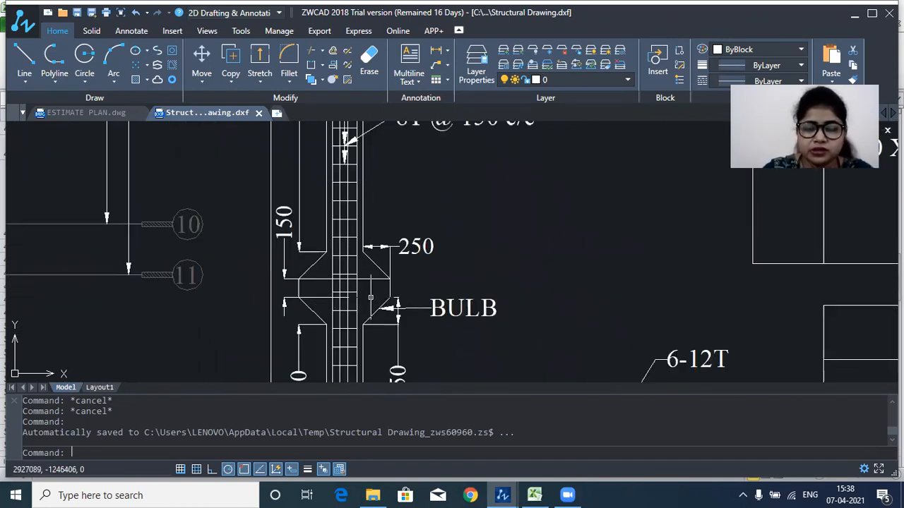
scroll(334, 211, down, 3)
scroll(340, 195, up, 4)
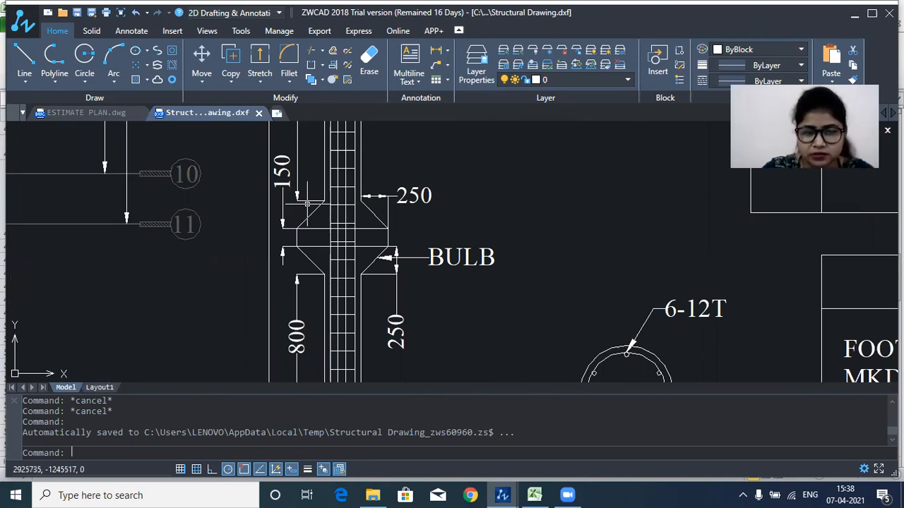
Step: Examine where the pile's length dimension starts relative to the ground level and the PPC layer below the pile cap
scroll(344, 259, down, 3)
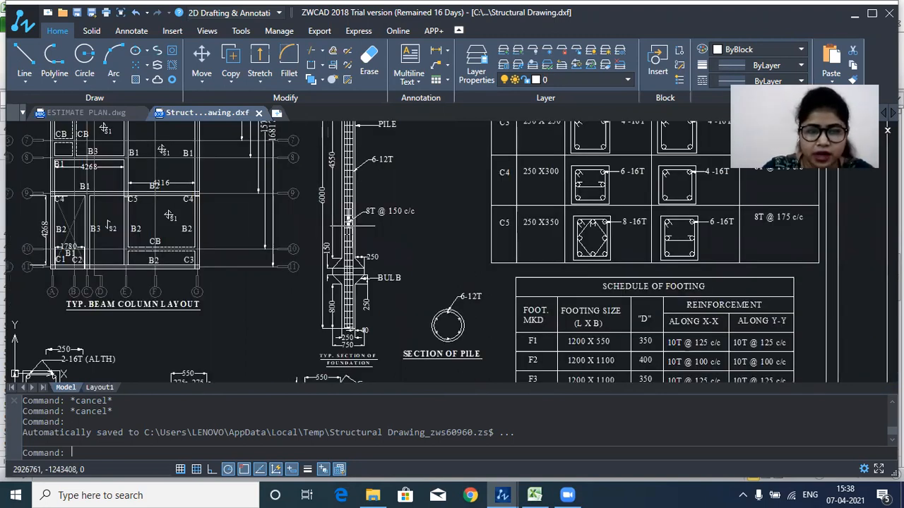
drag(348, 221, 317, 272)
scroll(307, 210, up, 5)
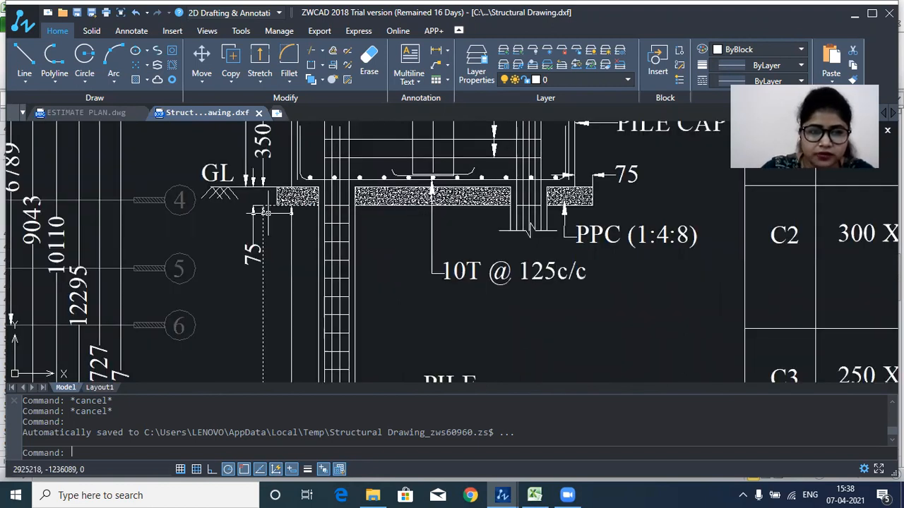
scroll(264, 212, down, 2)
scroll(266, 212, up, 1)
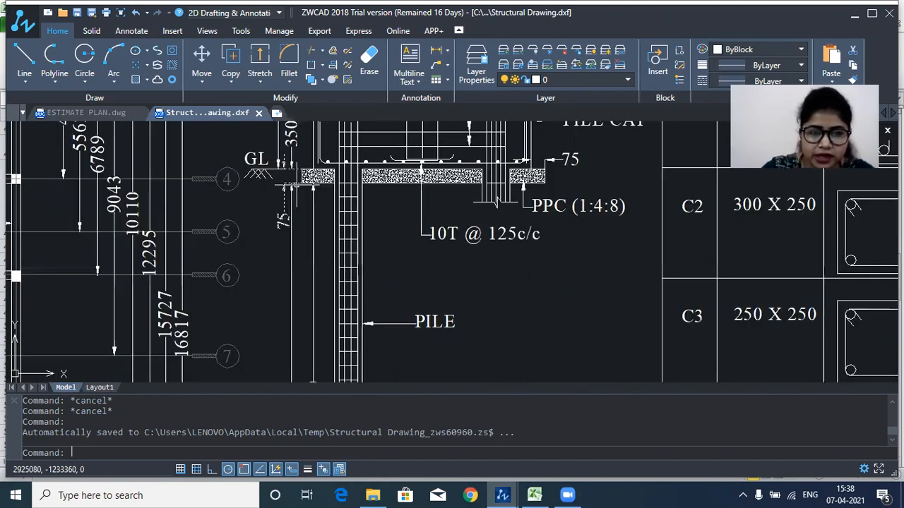
scroll(300, 185, up, 2)
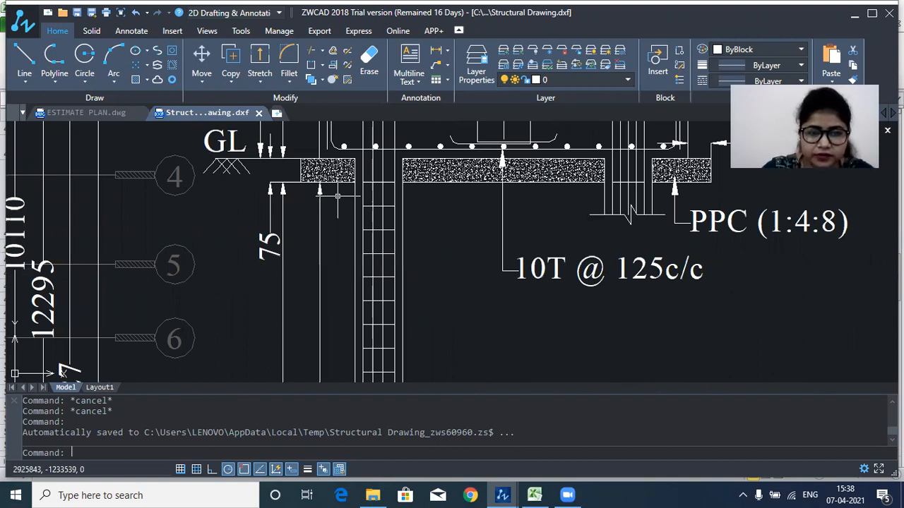
scroll(320, 187, down, 1)
drag(212, 283, 209, 222)
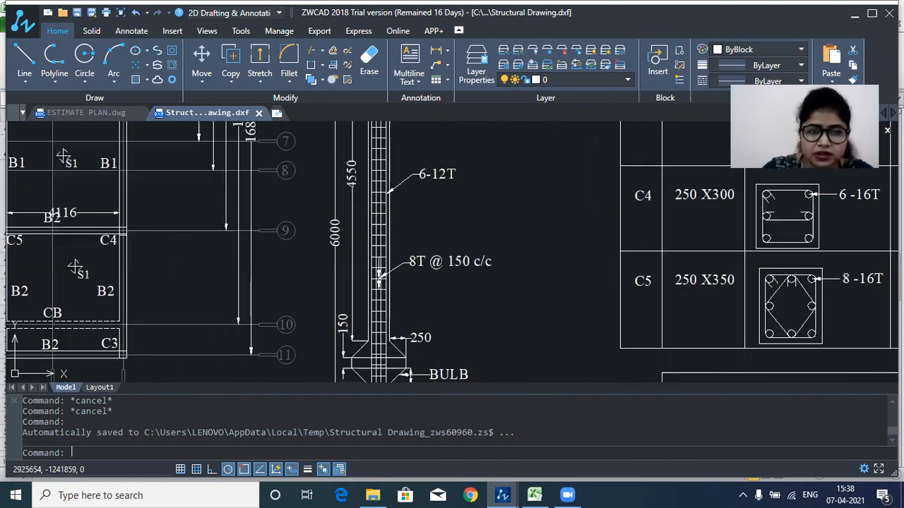
scroll(452, 250, up, 2)
scroll(328, 182, up, 1)
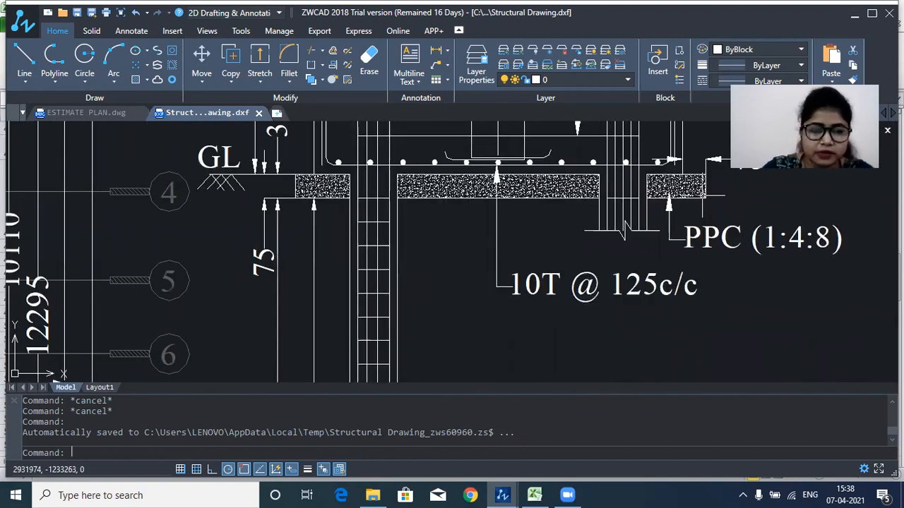
drag(548, 238, 371, 245)
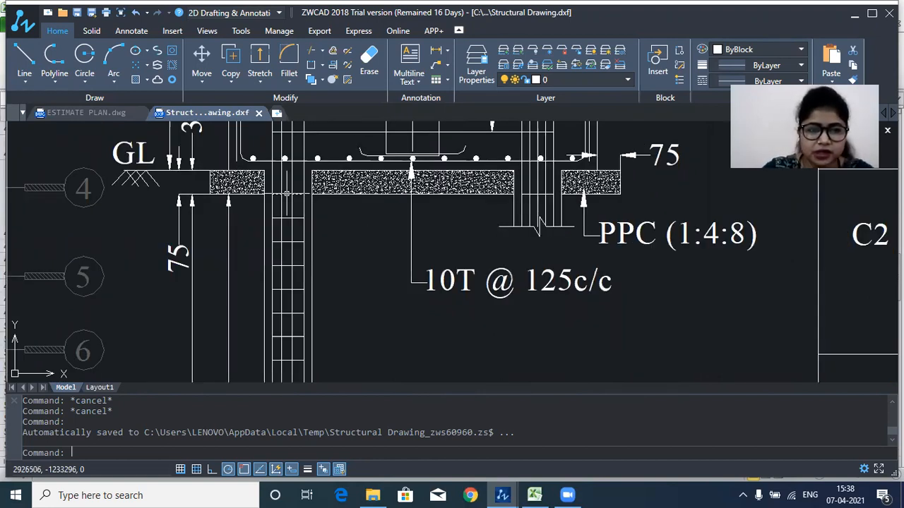
drag(245, 178, 243, 181)
scroll(205, 182, down, 1)
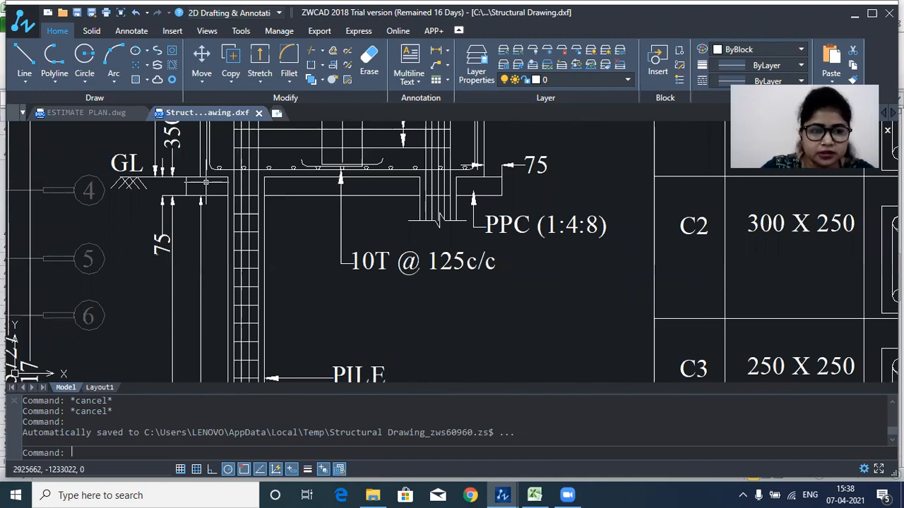
Step: Check the pile's overall length dimension down to the bulb, and return to the Excel estimate
scroll(205, 182, down, 1)
scroll(205, 182, down, 1)
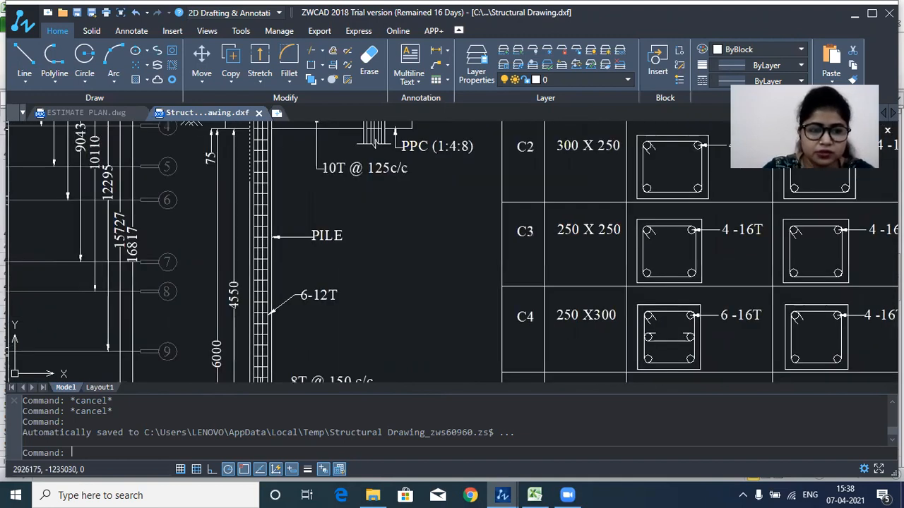
drag(216, 359, 244, 281)
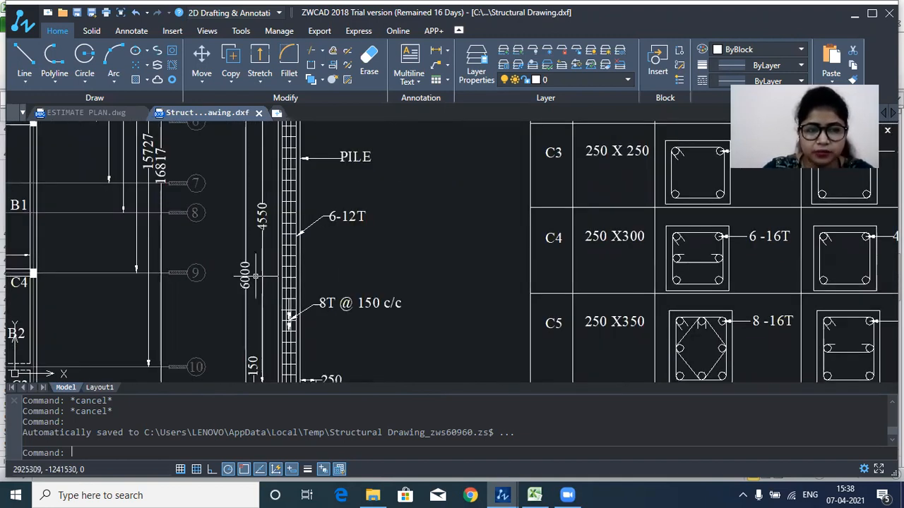
scroll(325, 226, down, 1)
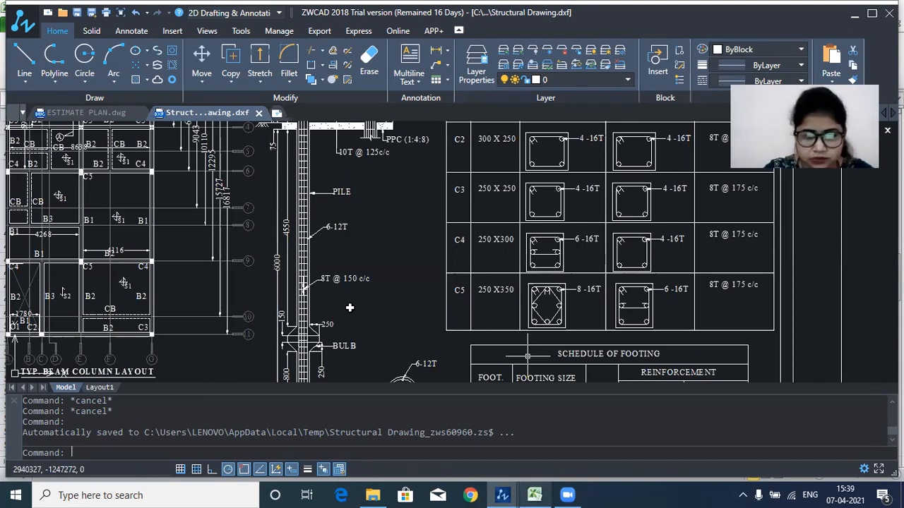
click(534, 494)
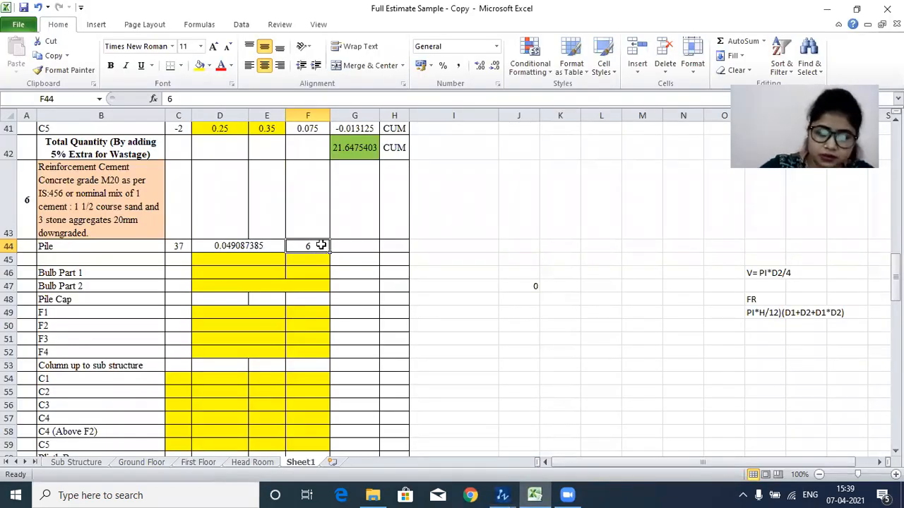
Step: Enter the pile's height in F44 as the formula =6+0.1+0.075
text(=)
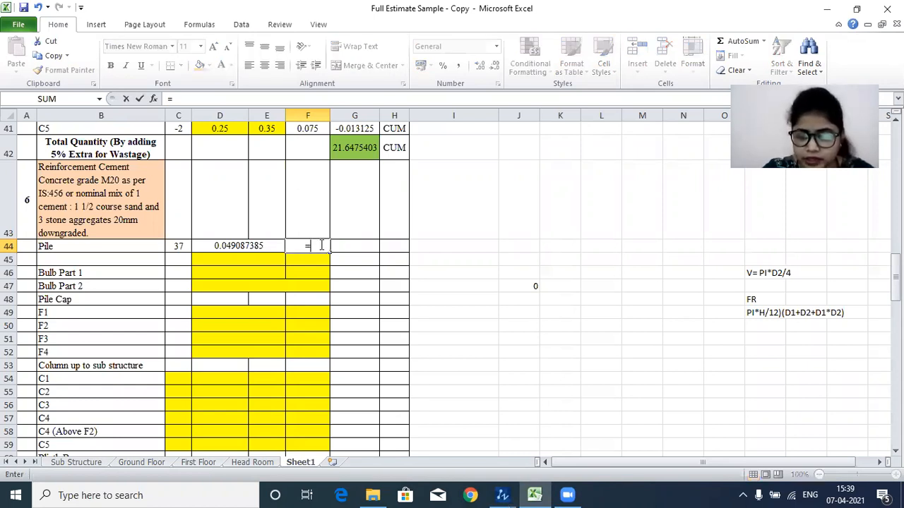
text(6+0.)
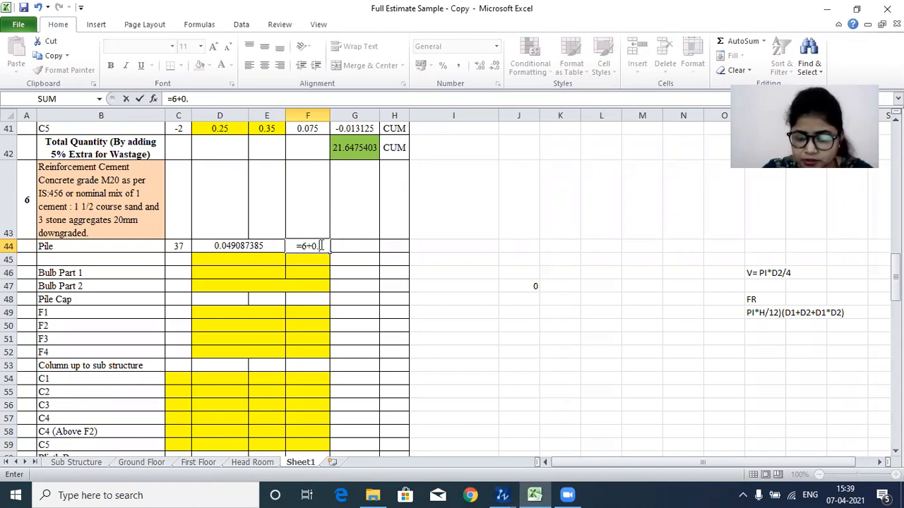
text(1+0.075)
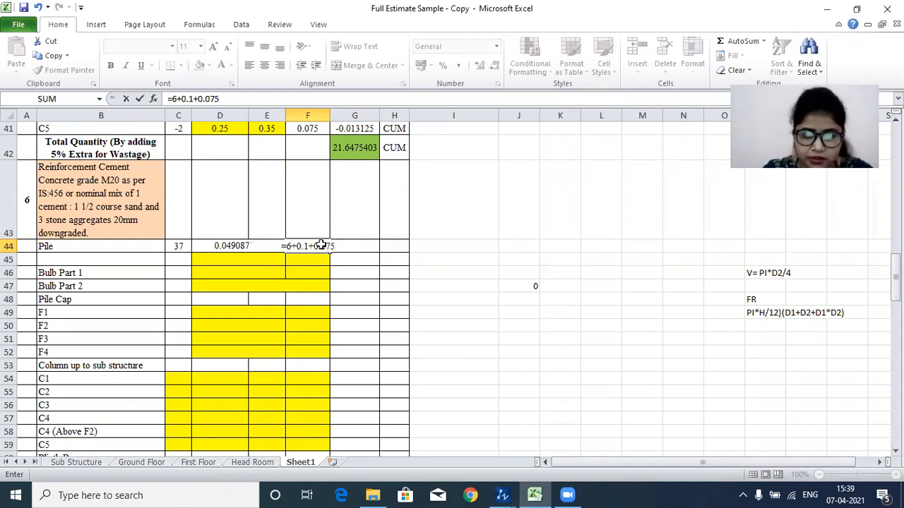
key(Return)
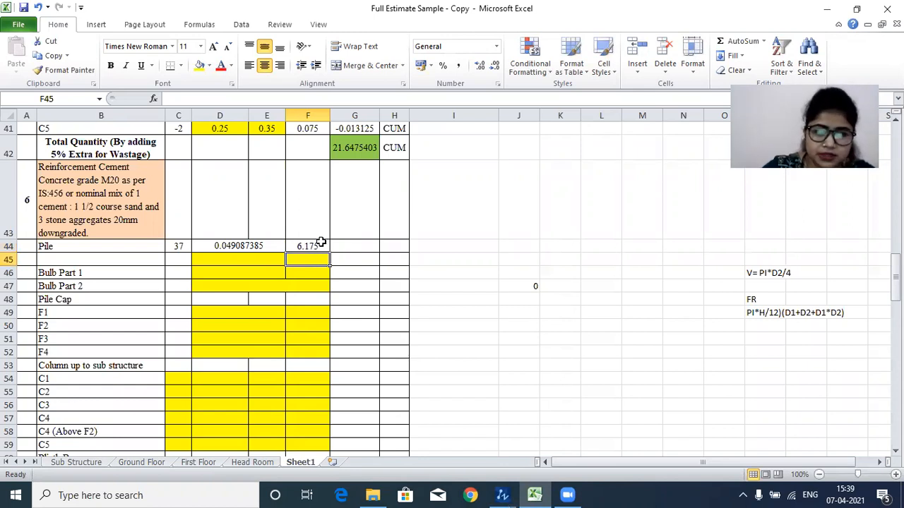
click(317, 246)
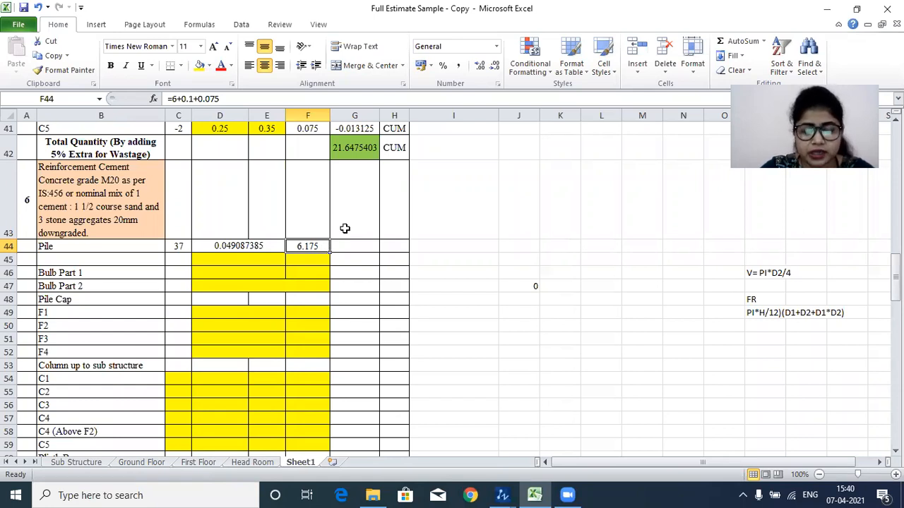
Step: Switch to Structural Drawing.dxf in ZWCAD and examine the bulb's upper tapered part and straight middle band
mouse_move(510, 492)
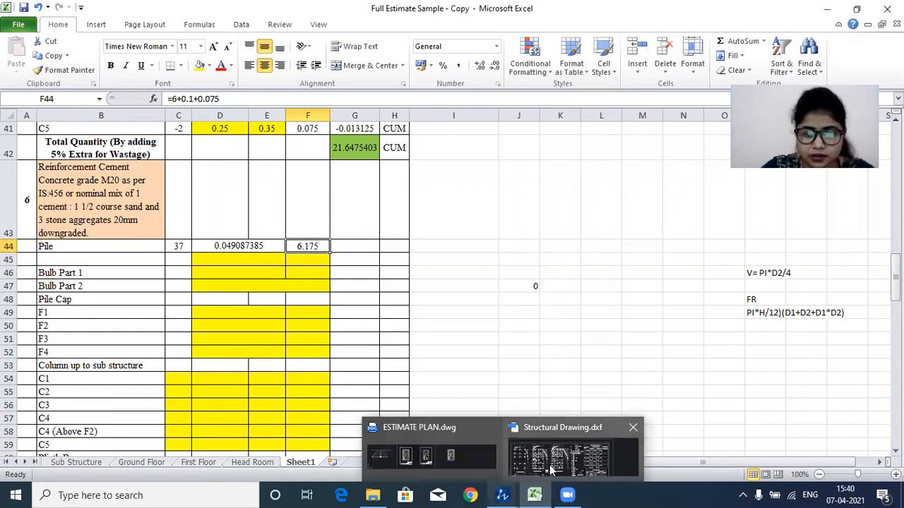
click(574, 452)
scroll(380, 203, down, 1)
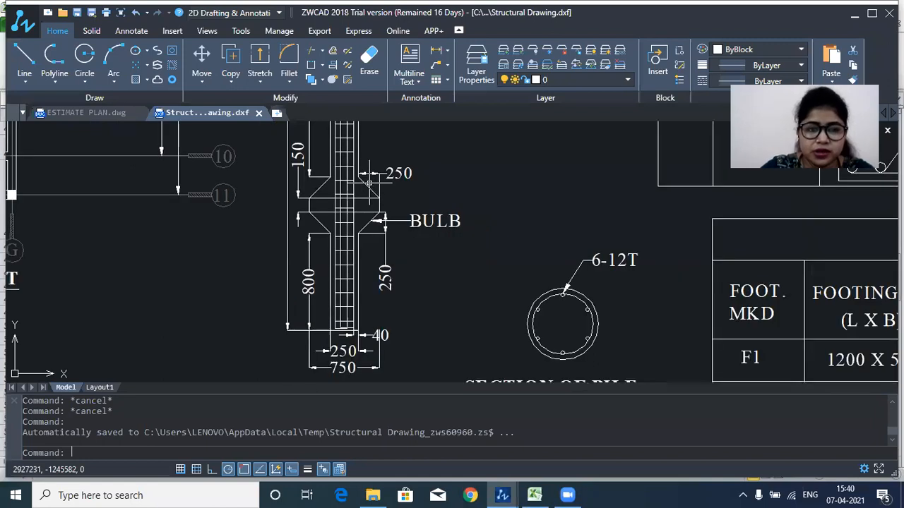
scroll(367, 198, up, 3)
scroll(362, 205, down, 2)
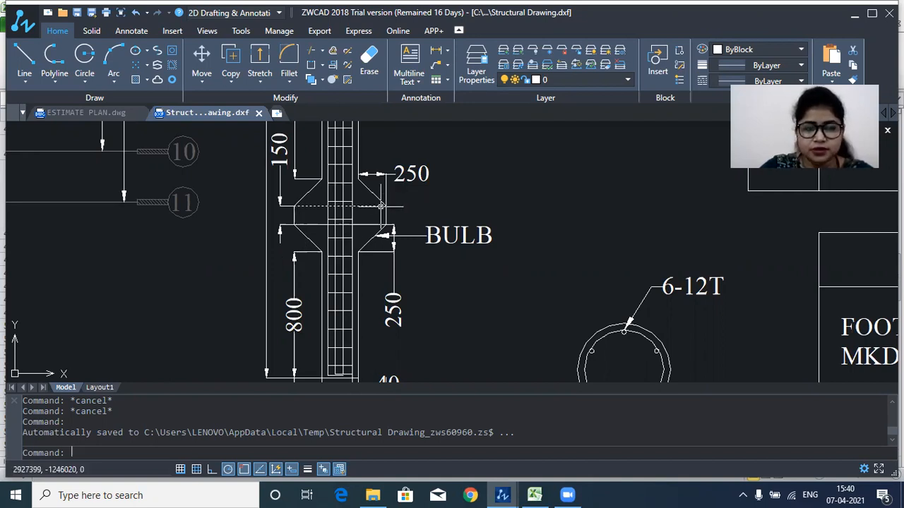
drag(380, 206, 370, 209)
scroll(330, 195, up, 1)
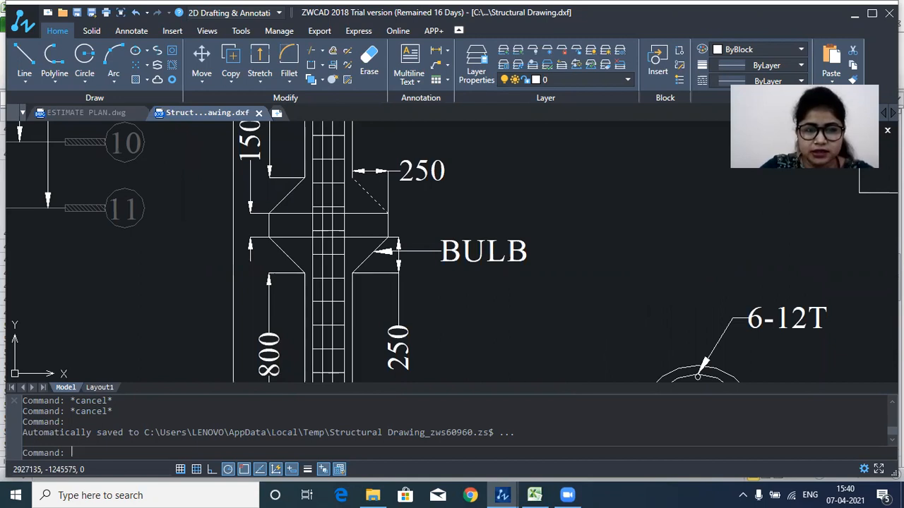
scroll(312, 192, down, 1)
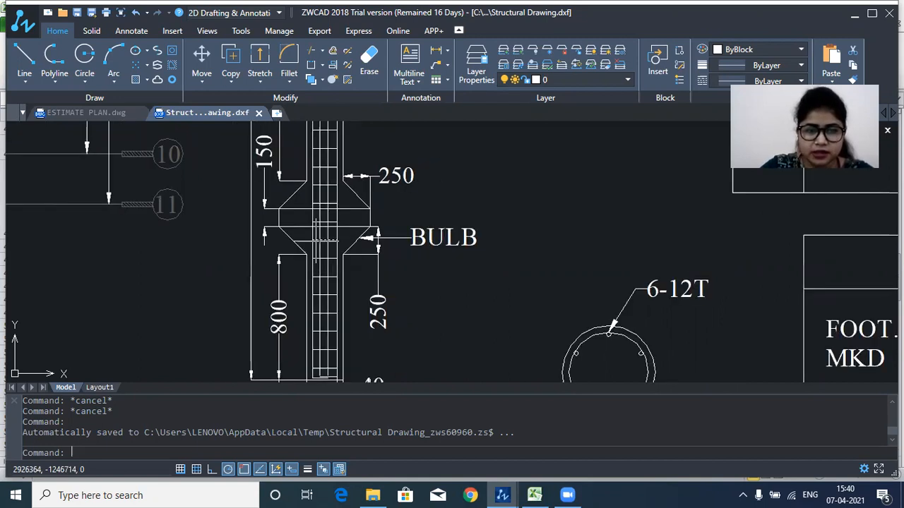
Step: Examine where the pile shaft passes through the bulb and read the bulb's projection dimension beyond the shaft
drag(333, 213, 332, 250)
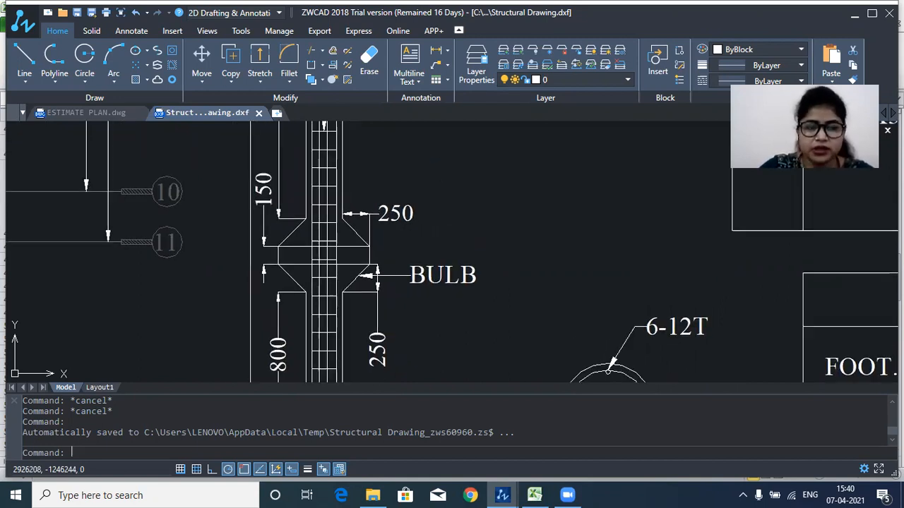
scroll(341, 284, down, 1)
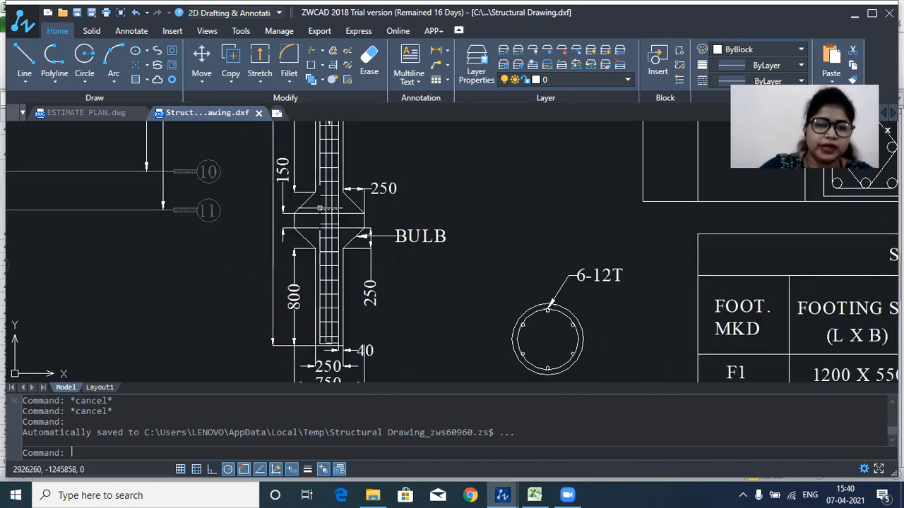
scroll(362, 188, up, 1)
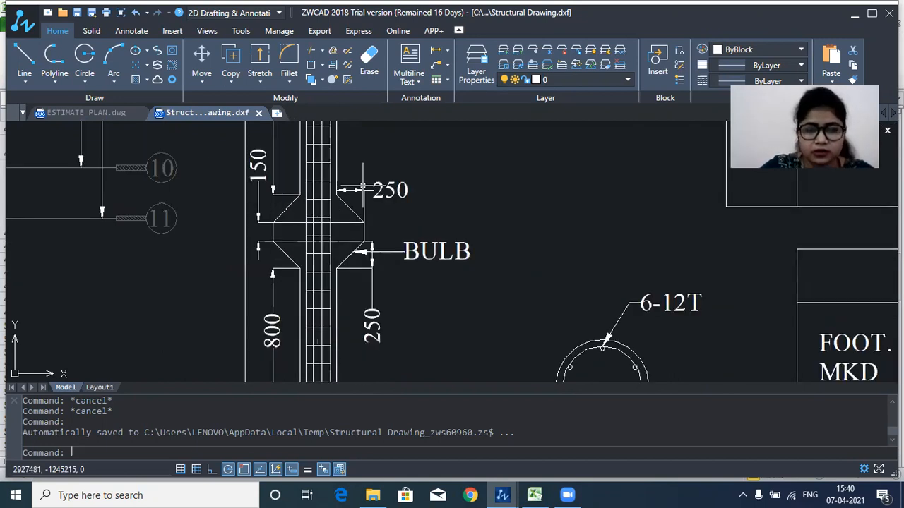
scroll(362, 188, up, 1)
drag(410, 168, 424, 169)
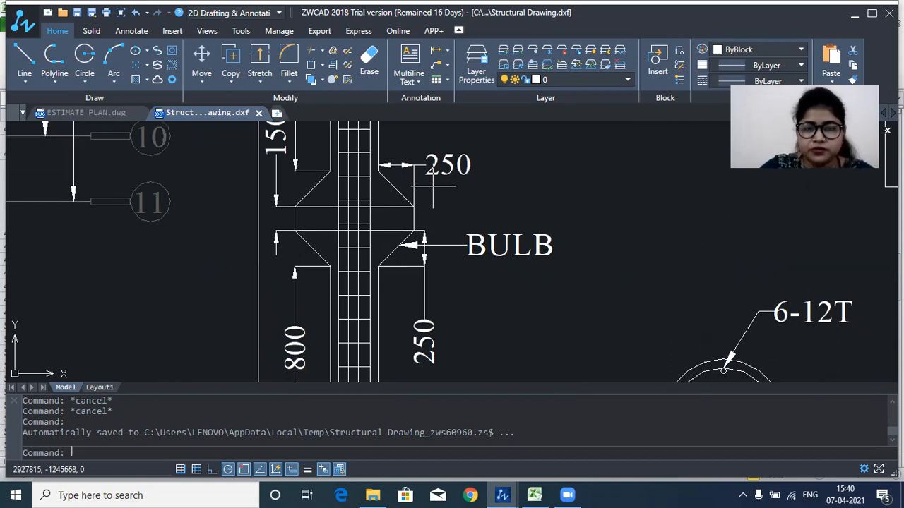
scroll(460, 165, down, 1)
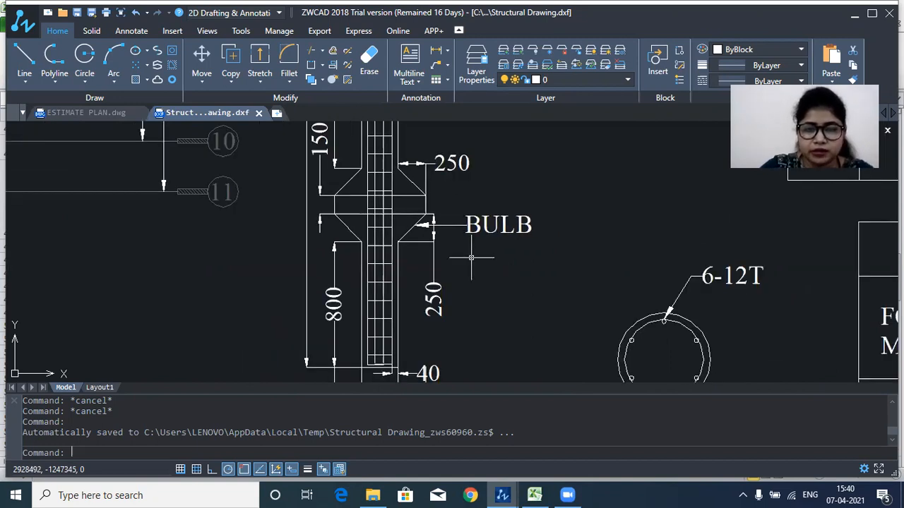
Step: Check the heights of the bulb's two tapered parts and middle band, and return to the Excel estimate
scroll(420, 321, up, 1)
drag(380, 209, 373, 228)
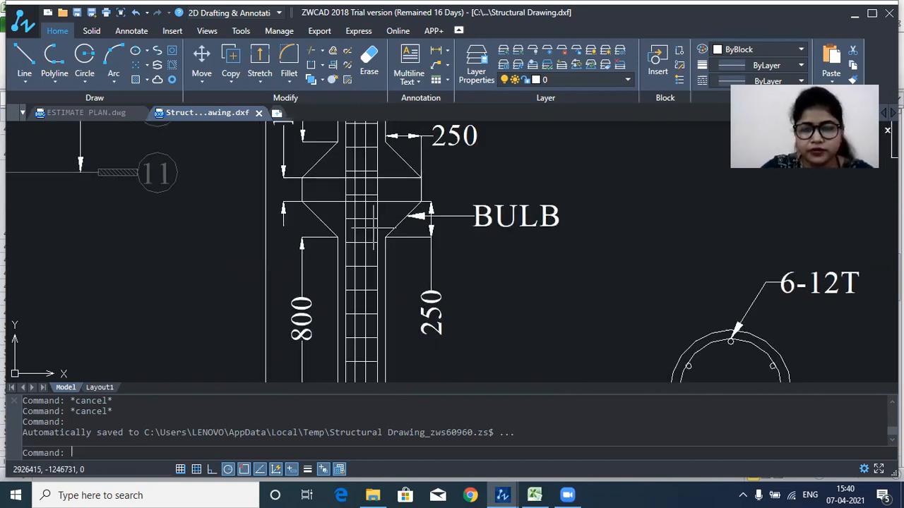
drag(442, 242, 439, 287)
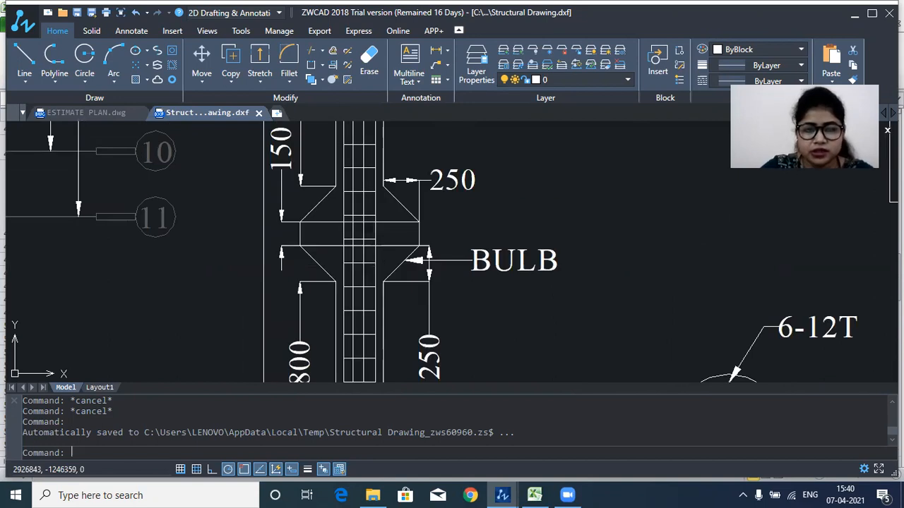
drag(282, 167, 283, 182)
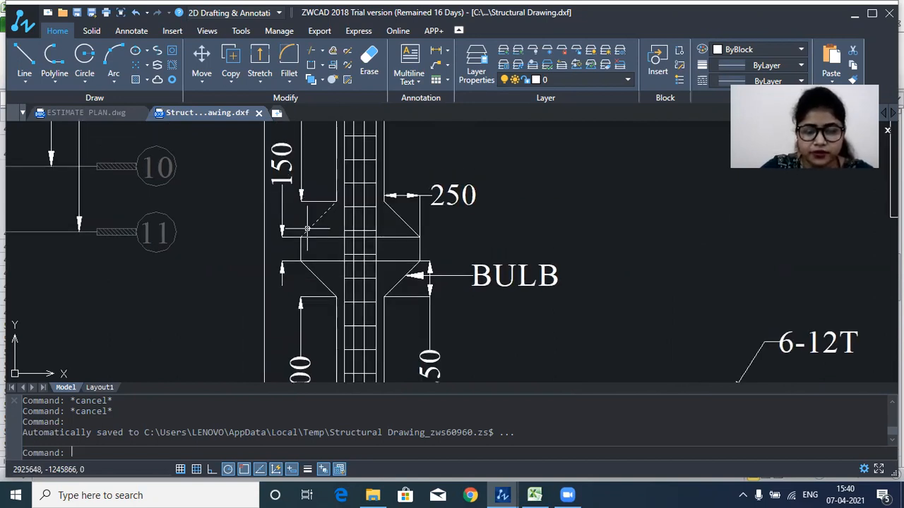
scroll(360, 229, down, 1)
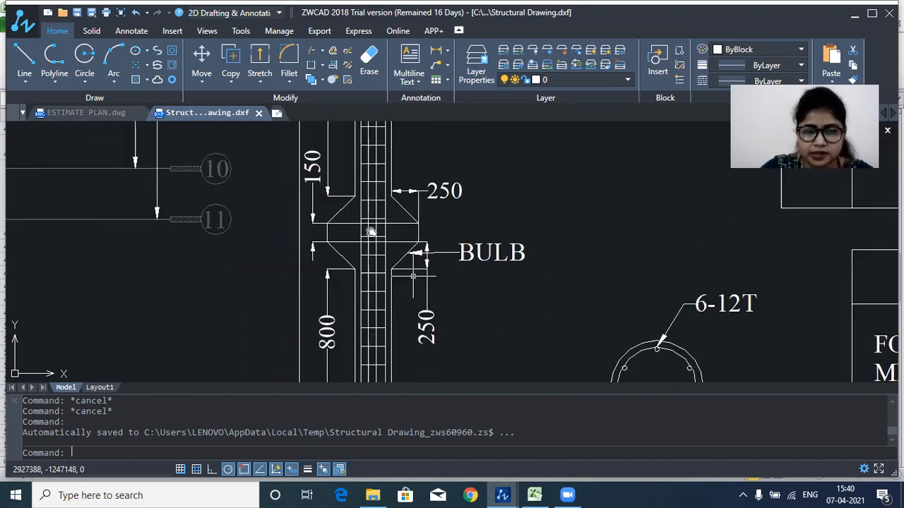
drag(379, 179, 357, 176)
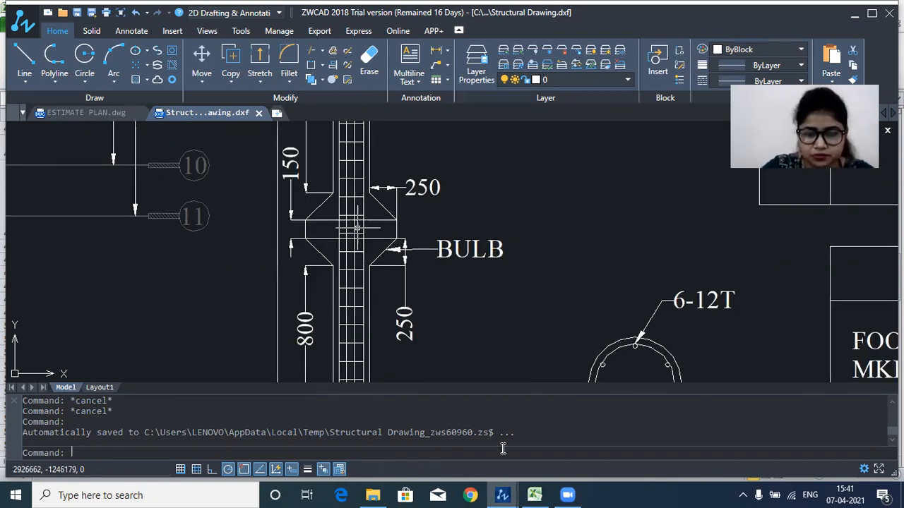
drag(357, 228, 352, 244)
click(535, 495)
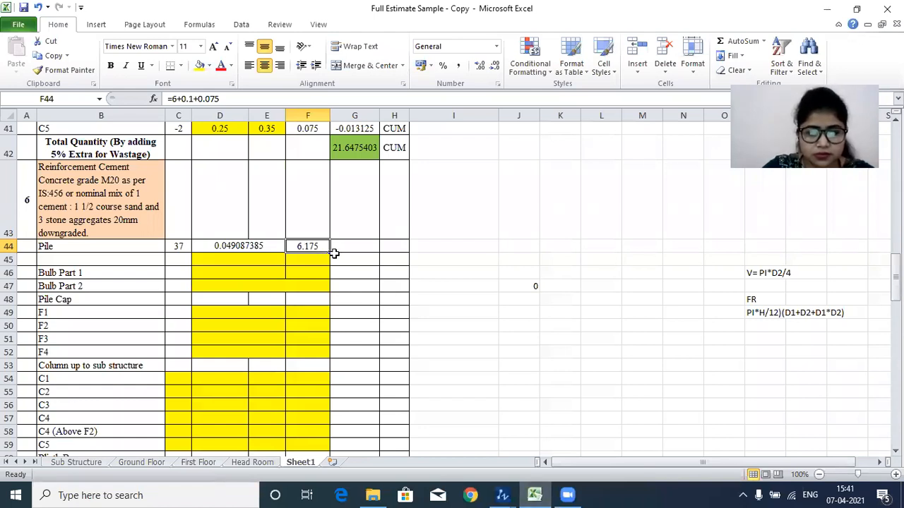
Step: Deduct the bulb's height from the pile's height by changing F44 to =6.175-0.65
key(F2)
key(Escape)
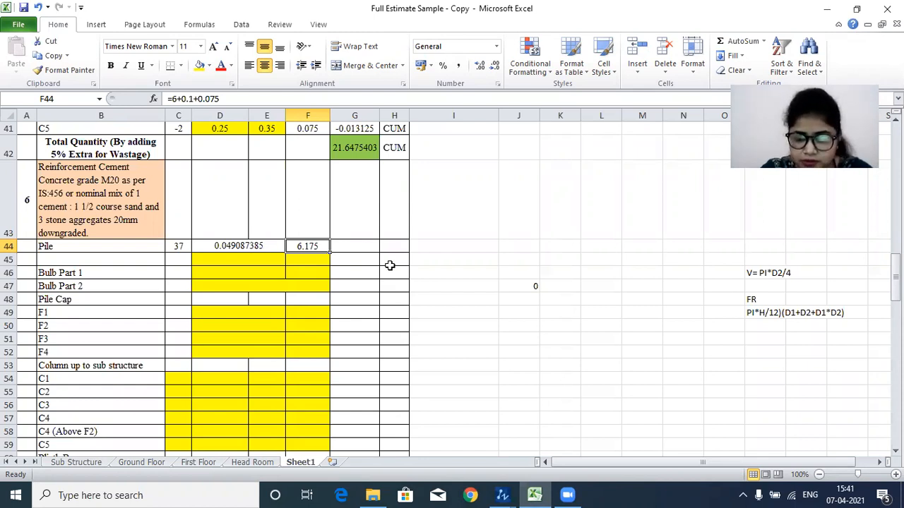
text(6.175)
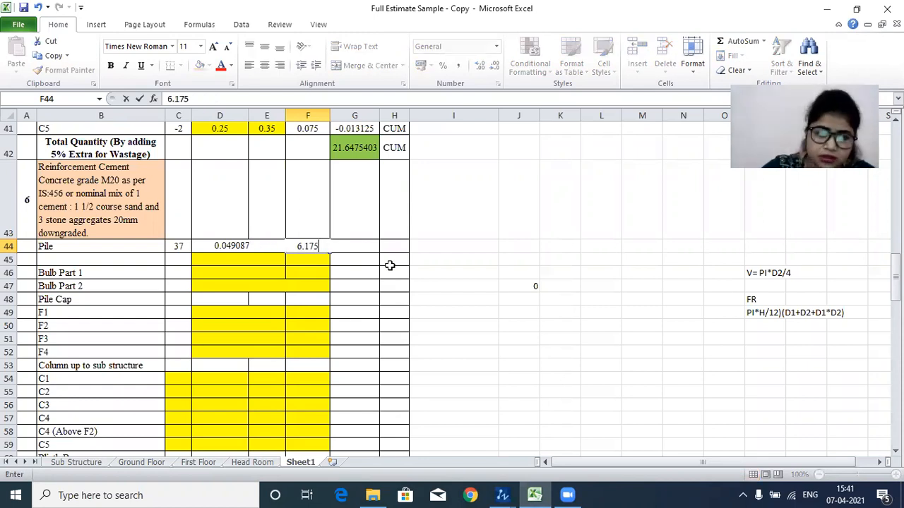
click(294, 246)
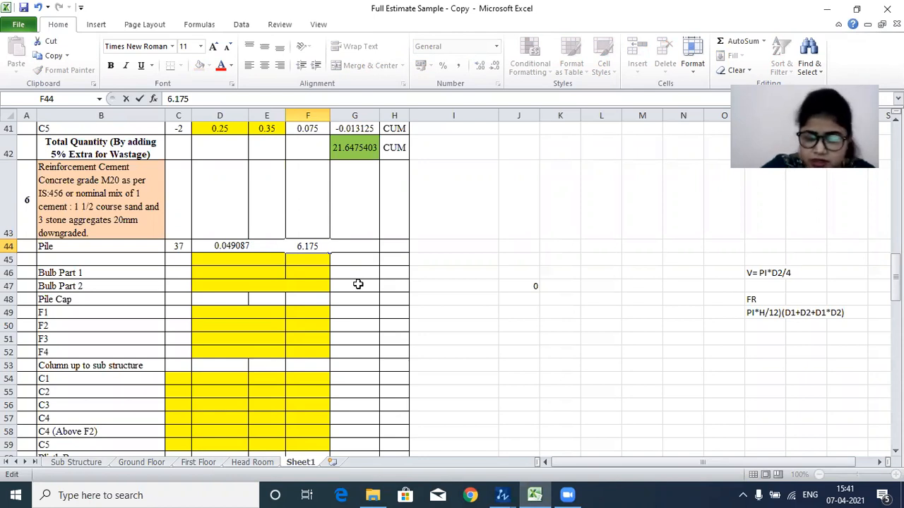
text(=)
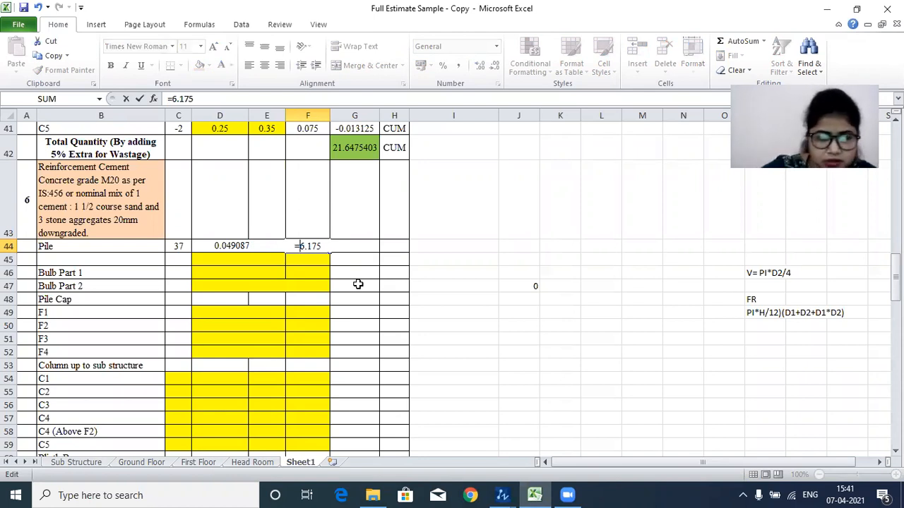
click(323, 246)
text(-)
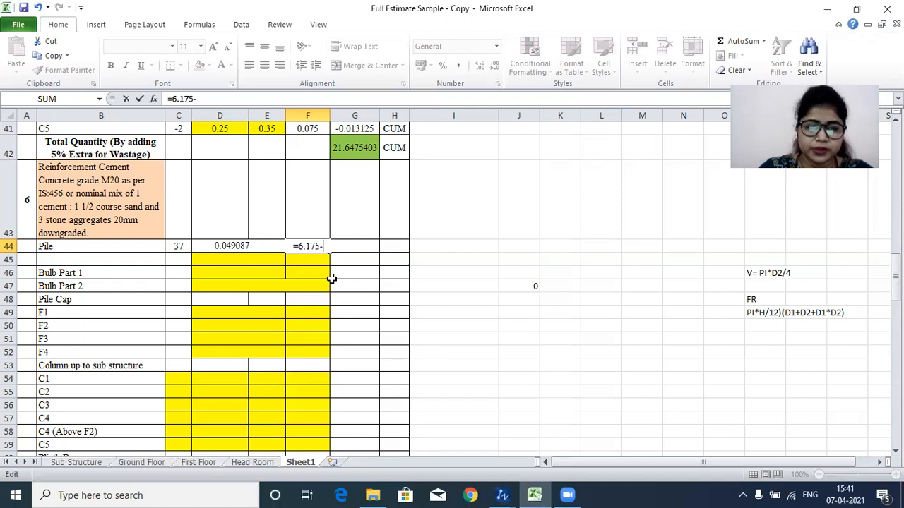
text(0.65)
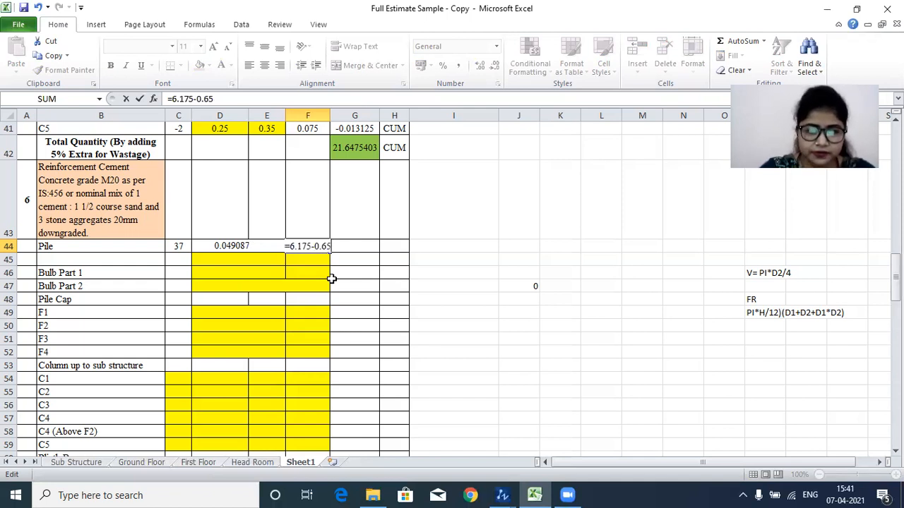
key(Return)
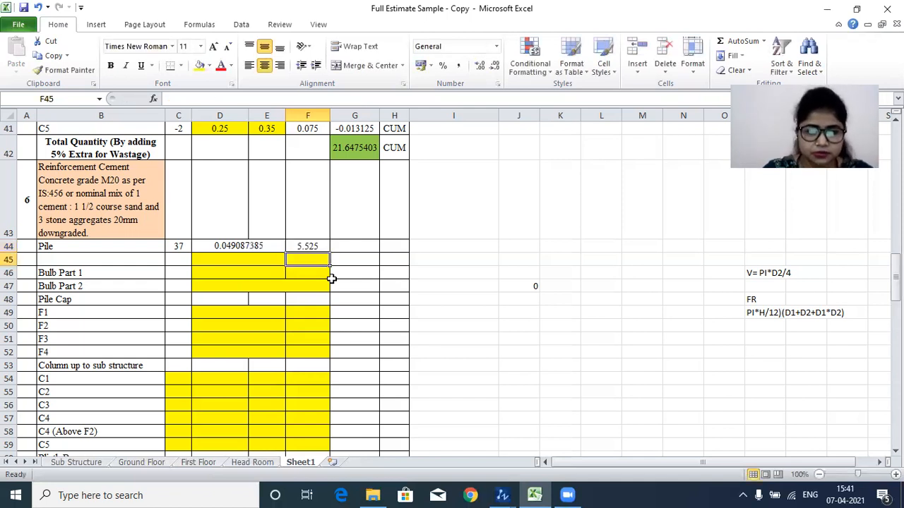
double_click(311, 246)
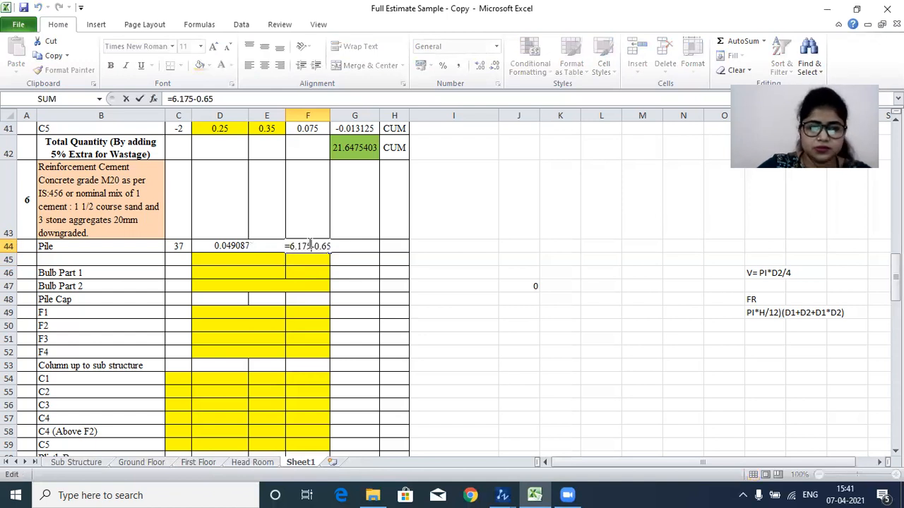
key(Escape)
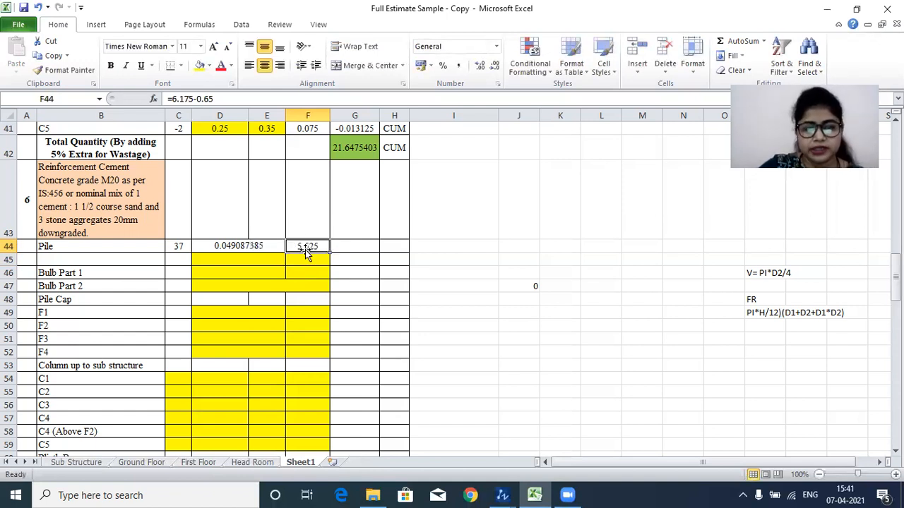
Step: Switch to Structural Drawing.dxf in ZWCAD and review the whole pile section from the PPC layer to the bulb
mouse_move(518, 494)
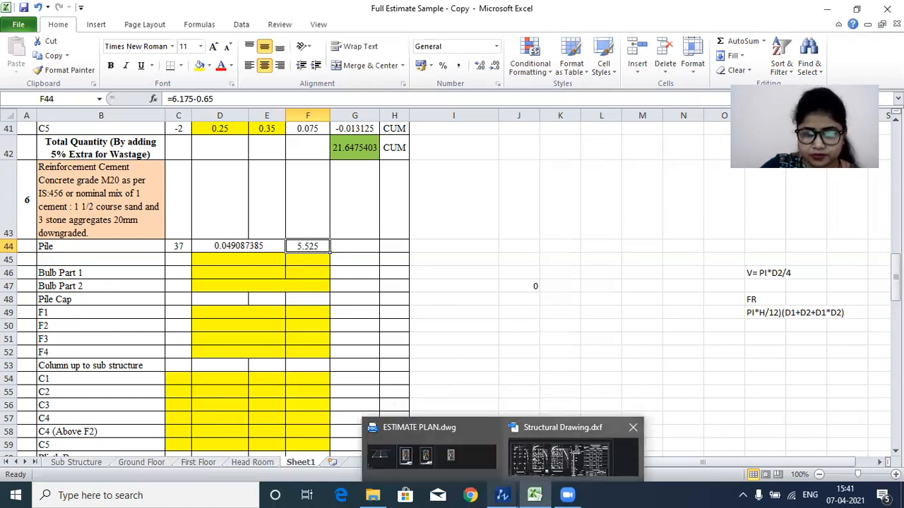
click(571, 454)
scroll(382, 244, down, 2)
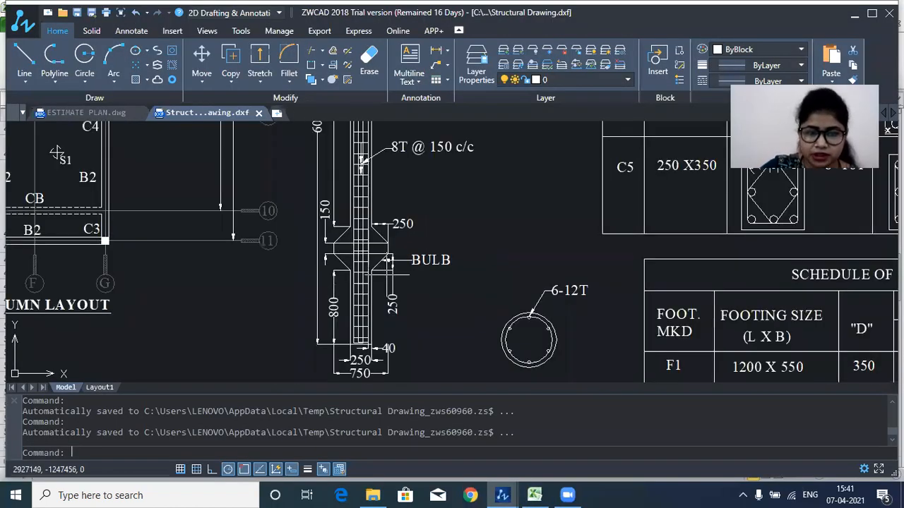
scroll(385, 247, down, 2)
scroll(380, 185, up, 2)
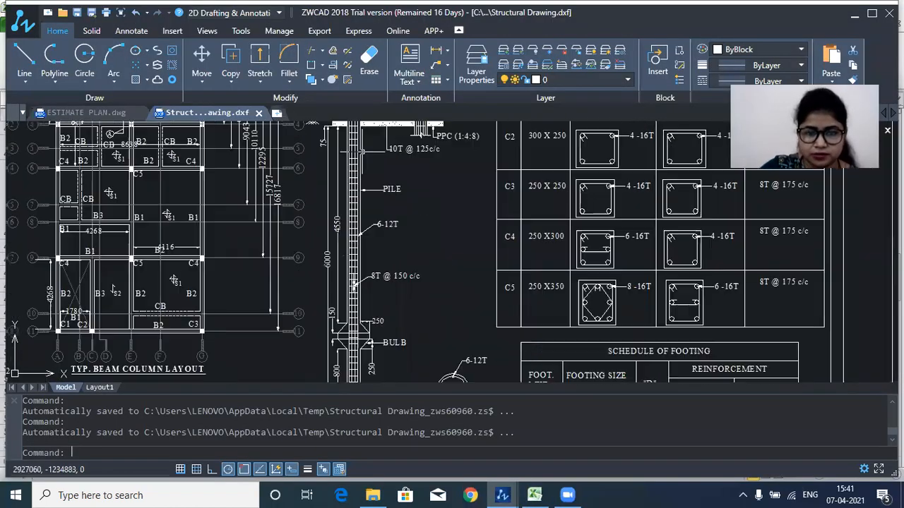
Step: Return to the Excel estimate and calculate the pile's concrete quantity in G44 with =C44*D44*F44
click(535, 495)
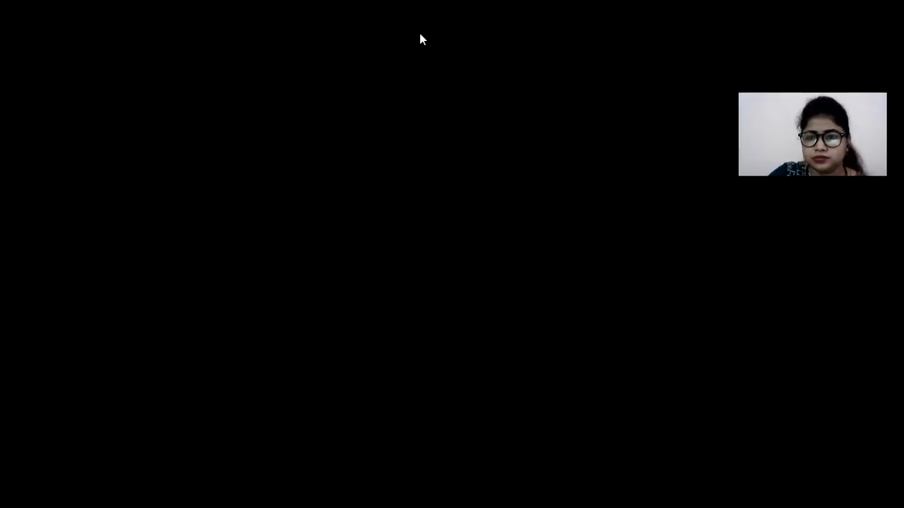
key(Right)
text(=)
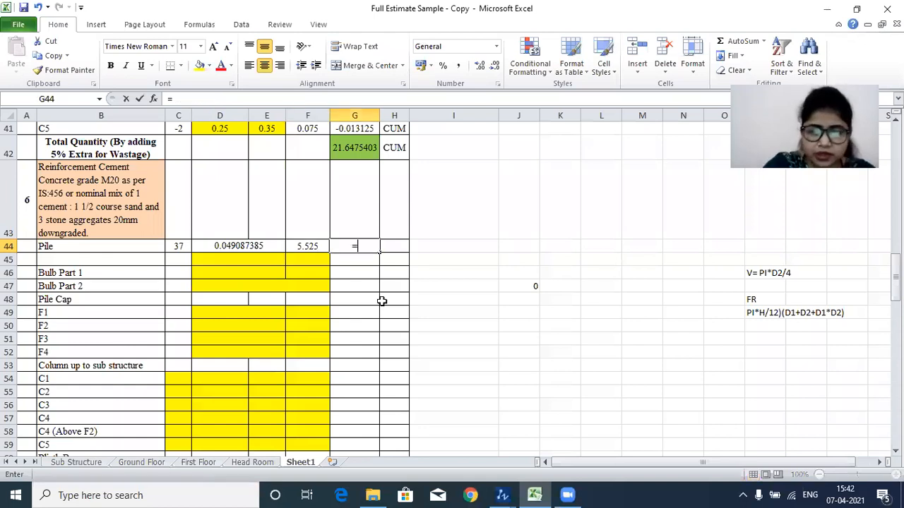
click(180, 245)
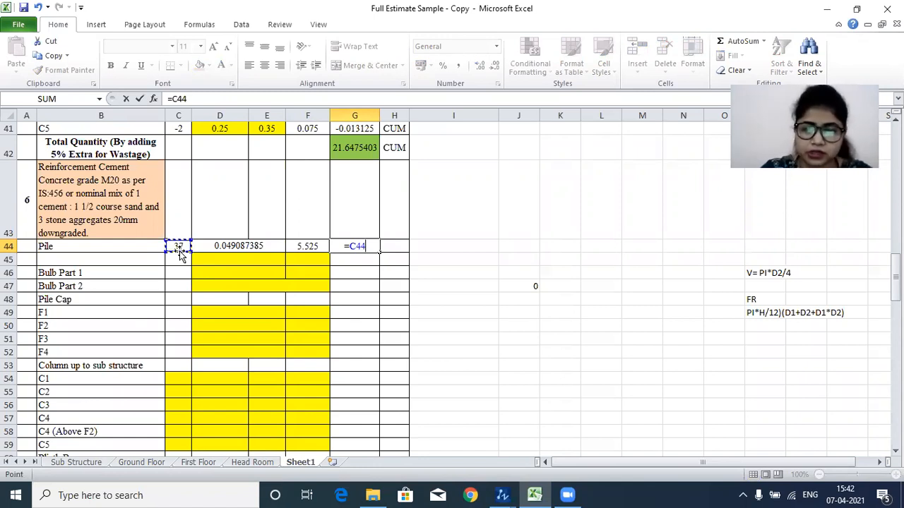
text(*)
click(254, 251)
text(*)
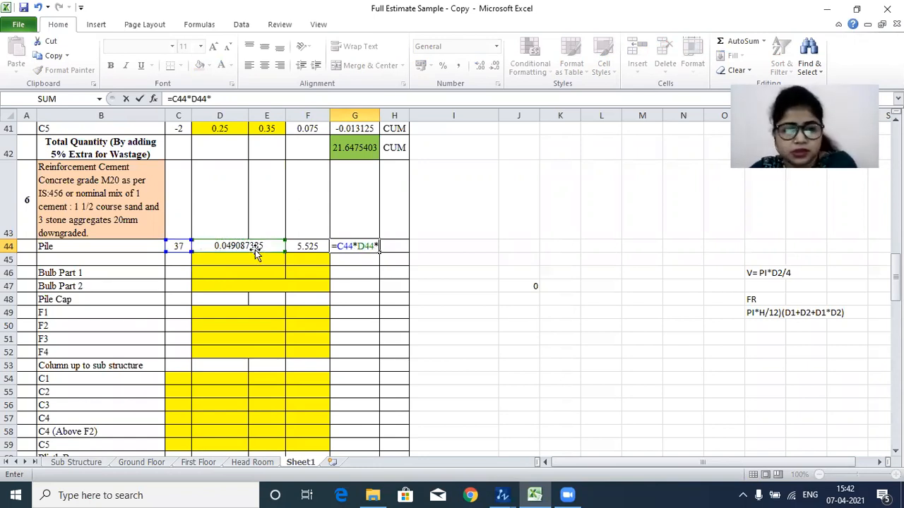
click(299, 246)
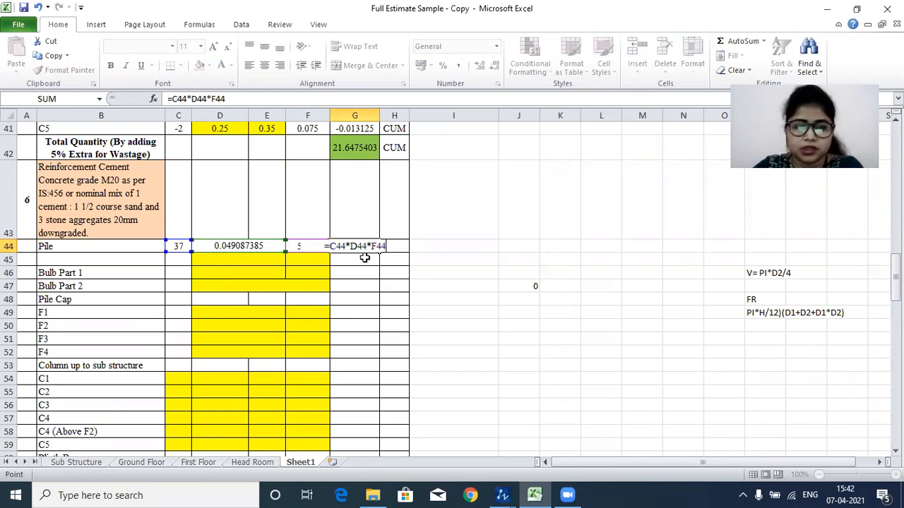
key(Return)
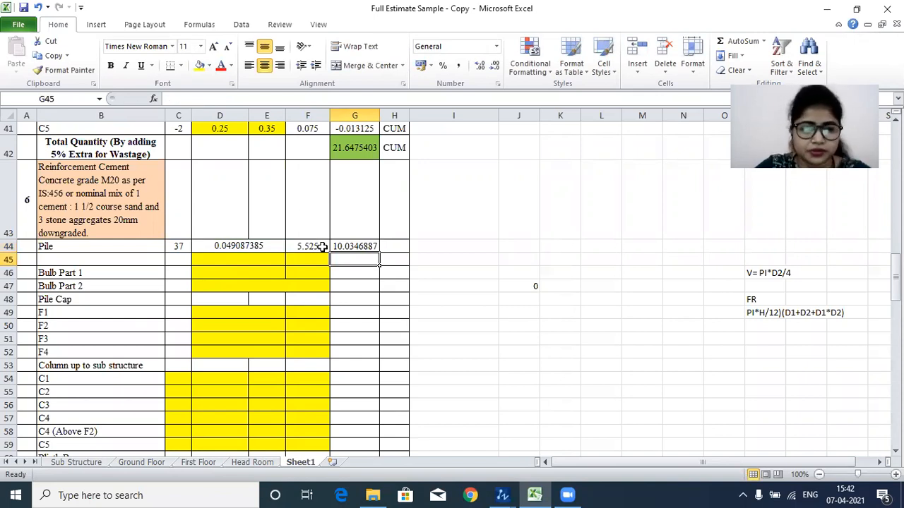
Step: Enter the pile's unit in H44 by referencing the CUM unit with =H42
click(391, 246)
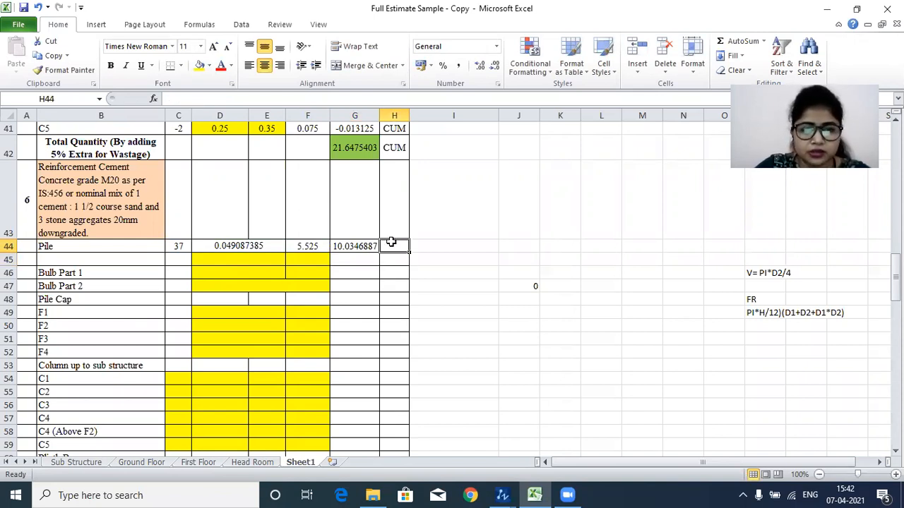
text(=)
click(397, 149)
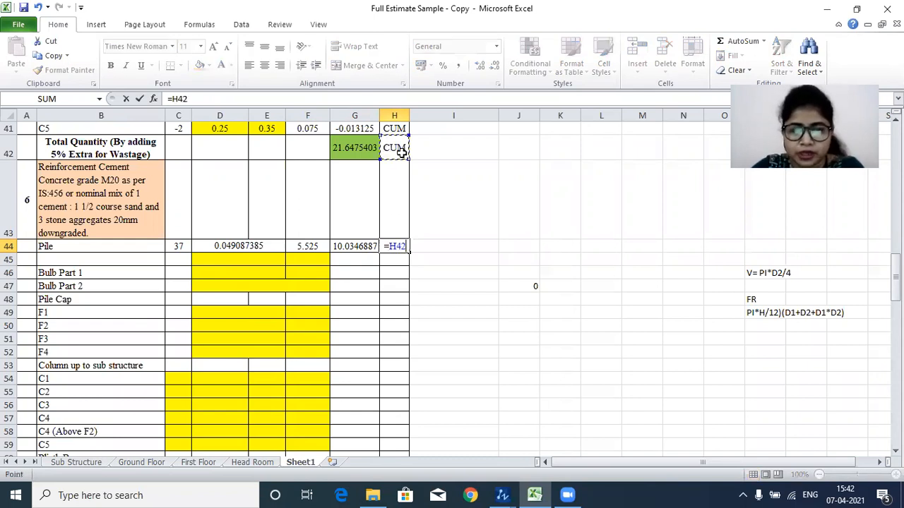
key(Return)
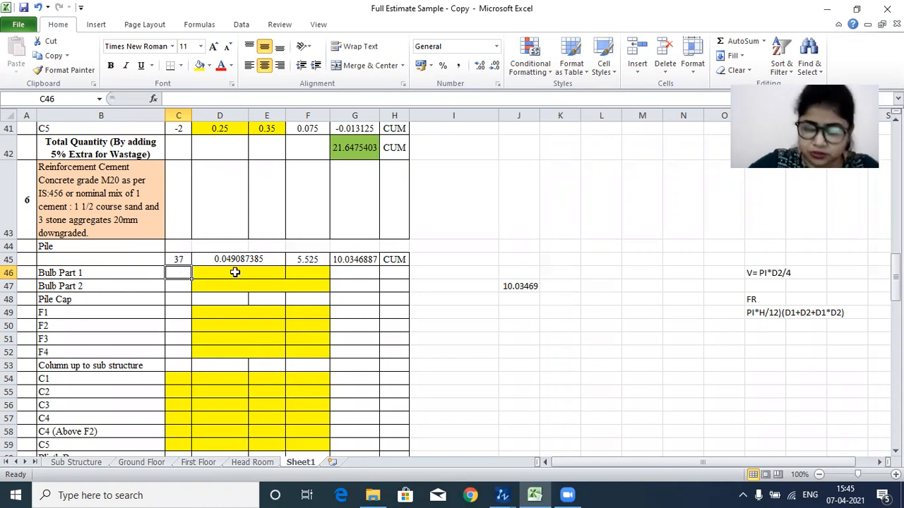
Step: Enter 1 as Bulb Part 1's number in C46, and read the bulb's overall diameter on the foundation section in ZWCAD
text(1)
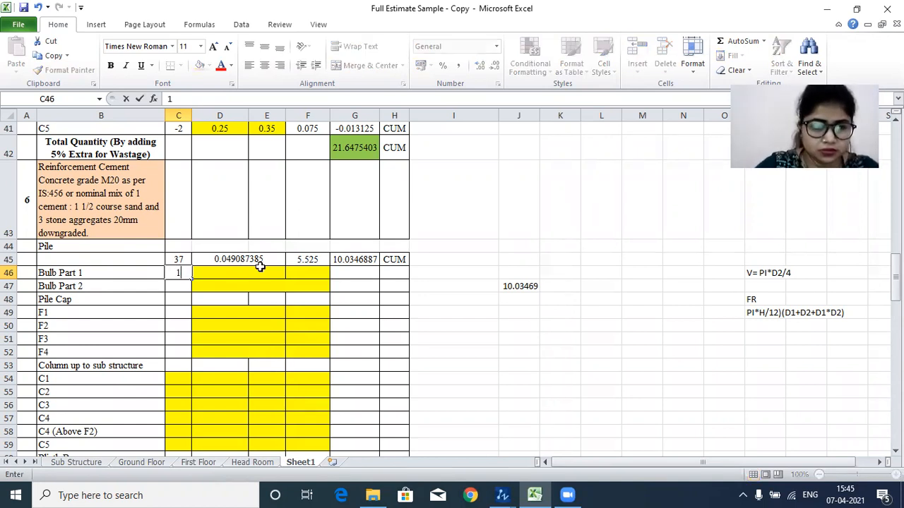
click(231, 273)
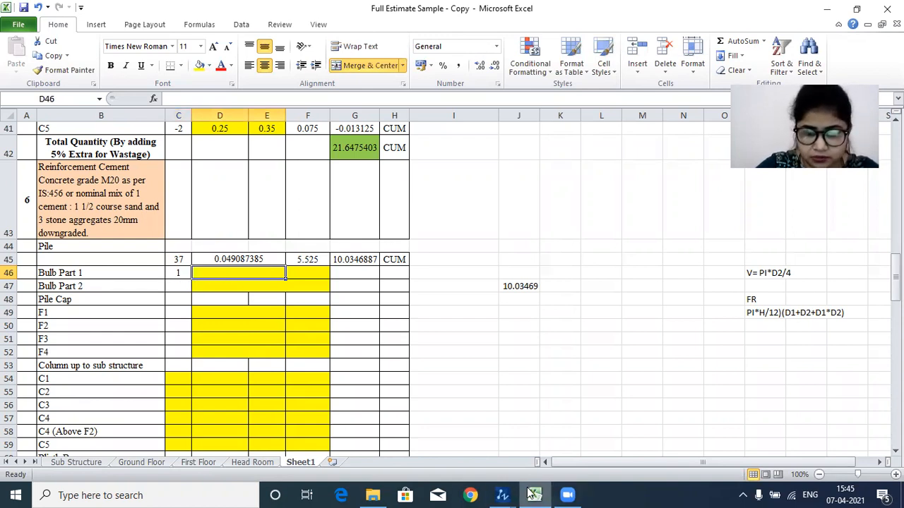
mouse_move(503, 495)
click(557, 431)
scroll(306, 157, up, 3)
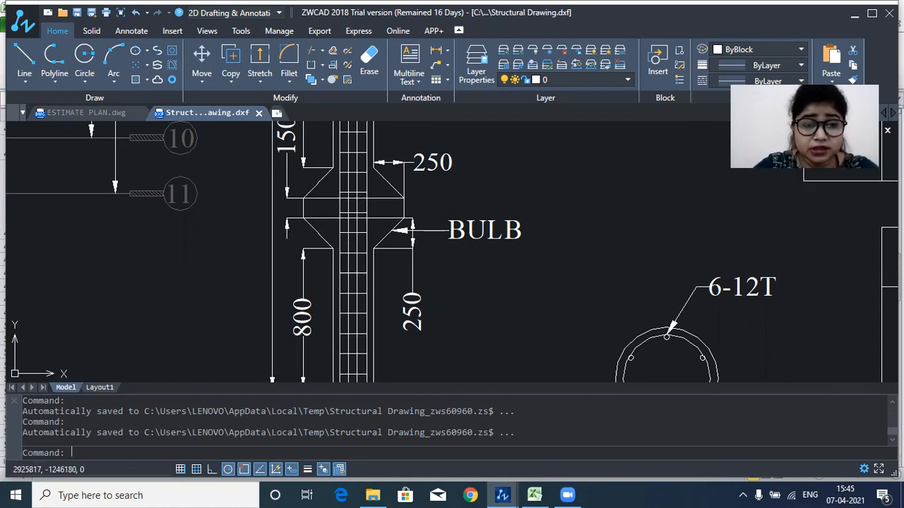
scroll(319, 205, down, 1)
scroll(379, 204, up, 1)
scroll(376, 283, down, 1)
drag(347, 370, 353, 279)
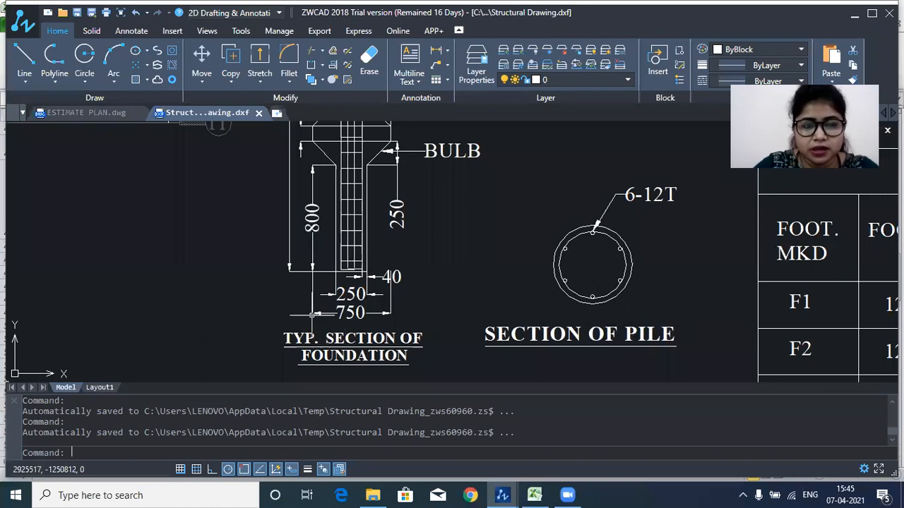
drag(367, 190, 359, 223)
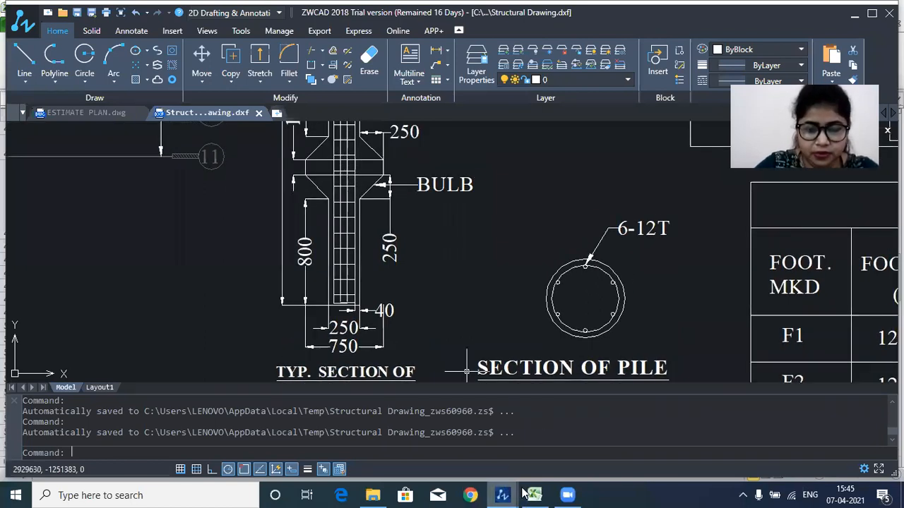
Step: Return to the Excel estimate and inspect the pile's cross-section area formula in D45
click(431, 452)
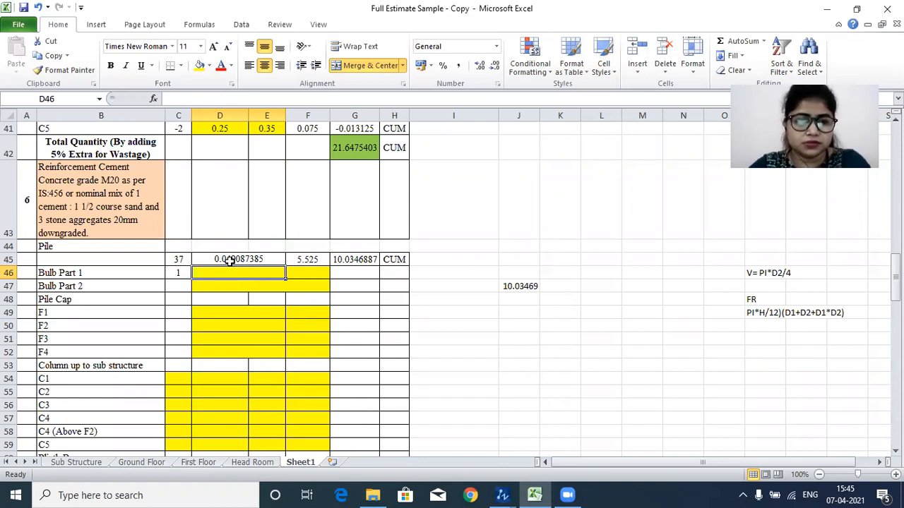
click(230, 261)
double_click(244, 260)
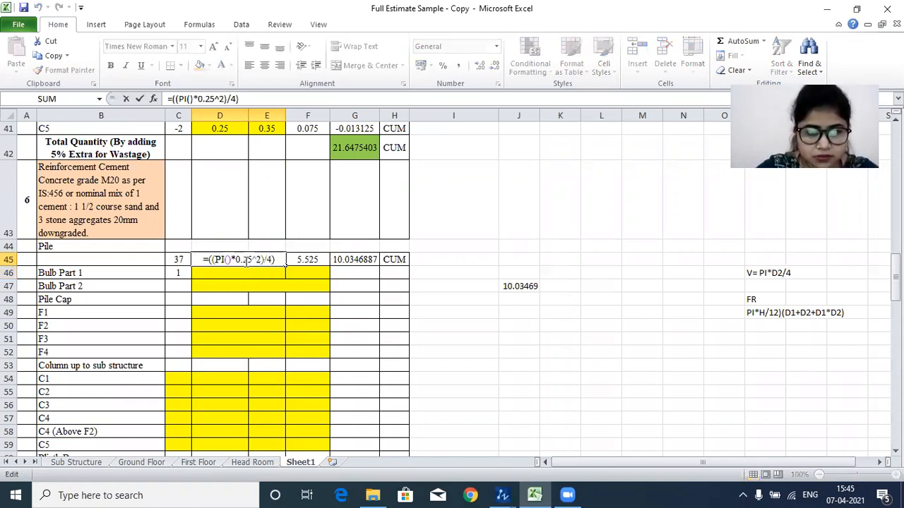
key(Return)
click(222, 272)
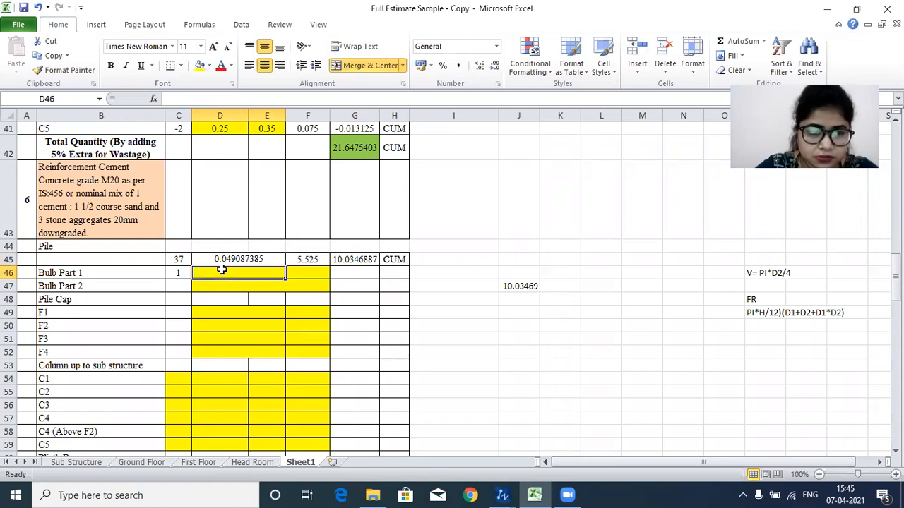
Step: Fill the pile's area formula down to Bulb Part 1 in D46 and change it to =((PI()*0.75^2)/4)
click(234, 260)
drag(285, 266, 258, 277)
click(258, 276)
double_click(237, 273)
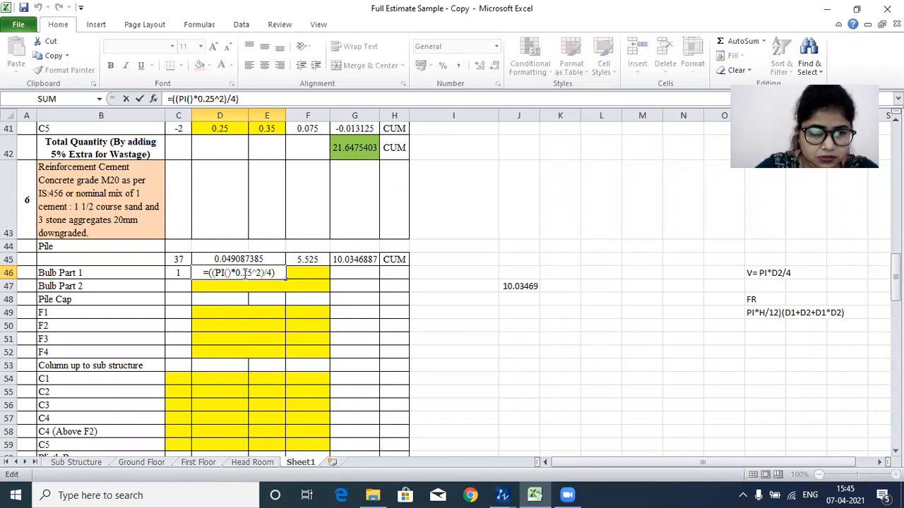
click(249, 273)
key(BackSpace)
text(7)
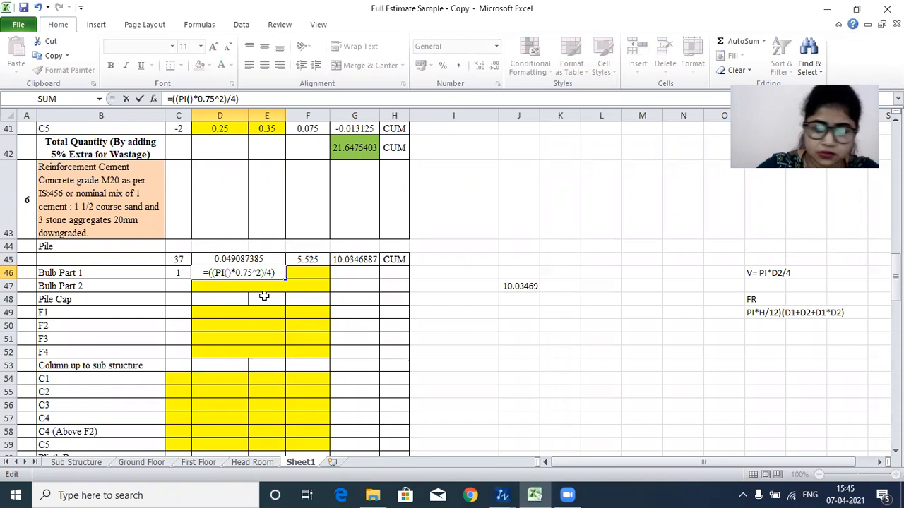
key(Return)
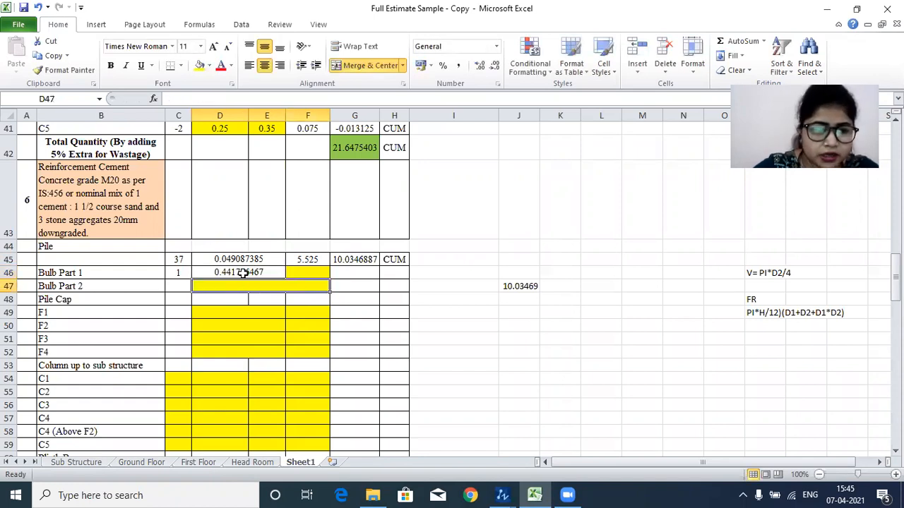
Step: Switch to Structural Drawing.dxf in ZWCAD and examine the height of the bulb's straight middle band
click(243, 274)
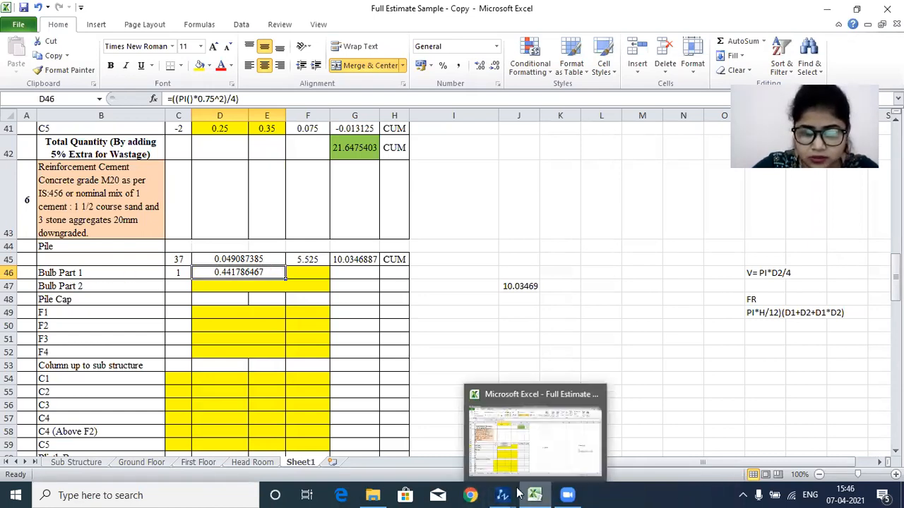
mouse_move(513, 493)
click(552, 458)
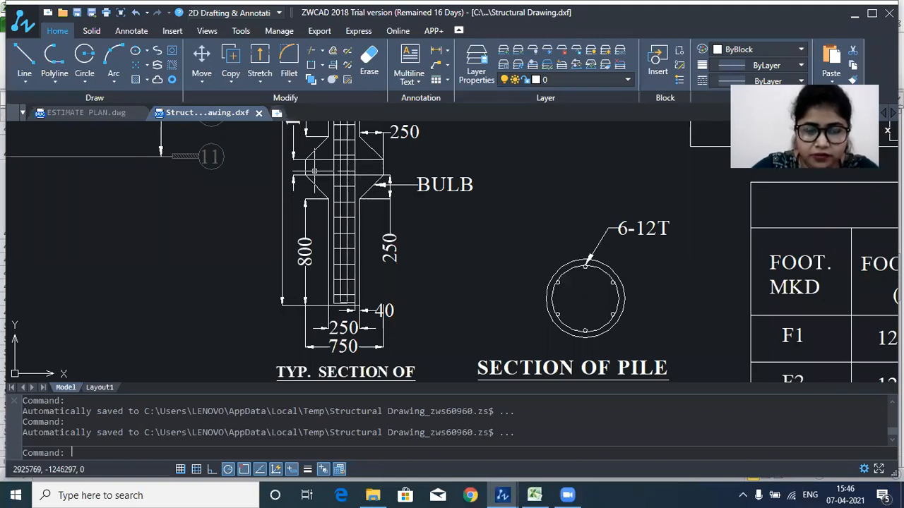
drag(302, 173, 305, 201)
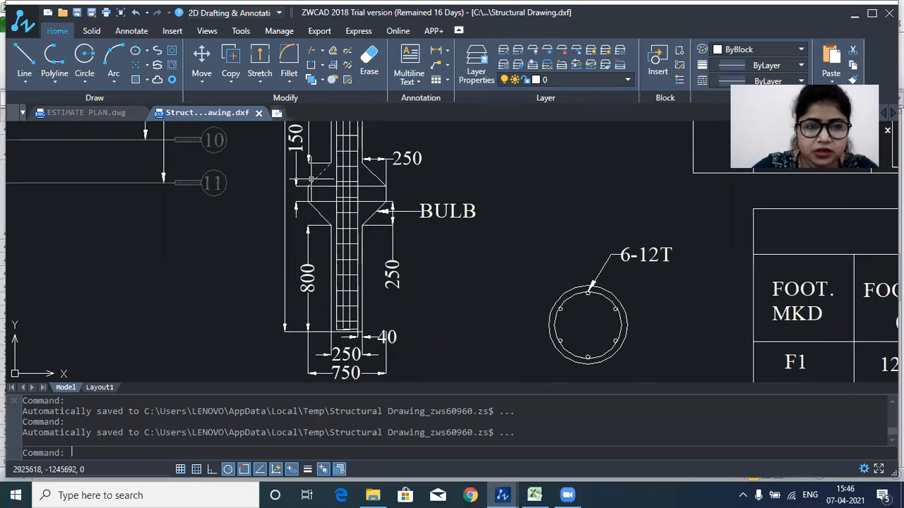
scroll(303, 160, up, 1)
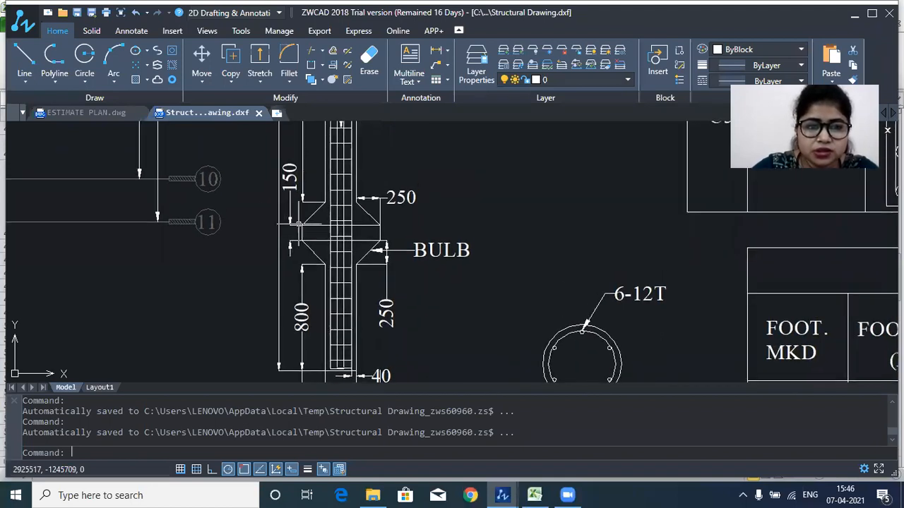
scroll(302, 198, up, 1)
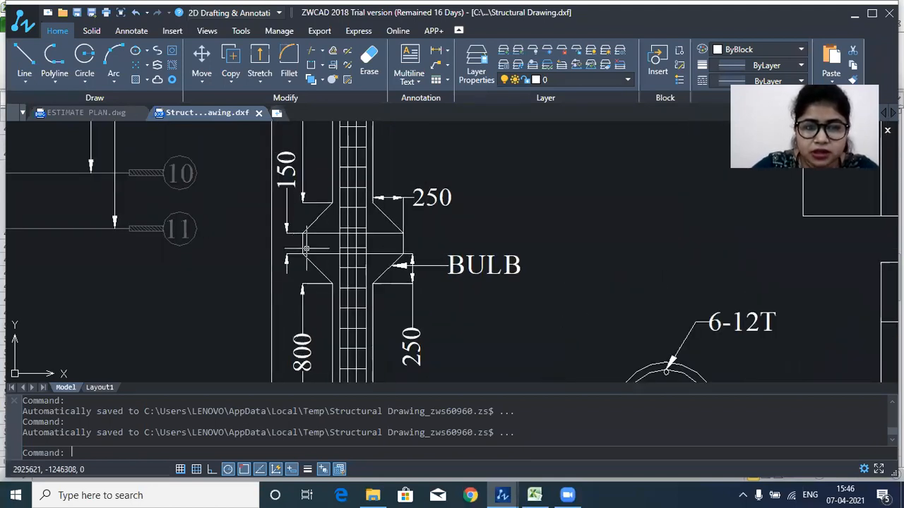
Step: Return to the Excel estimate and enter 0.15 as Bulb Part 1's height in F46
click(534, 495)
click(303, 273)
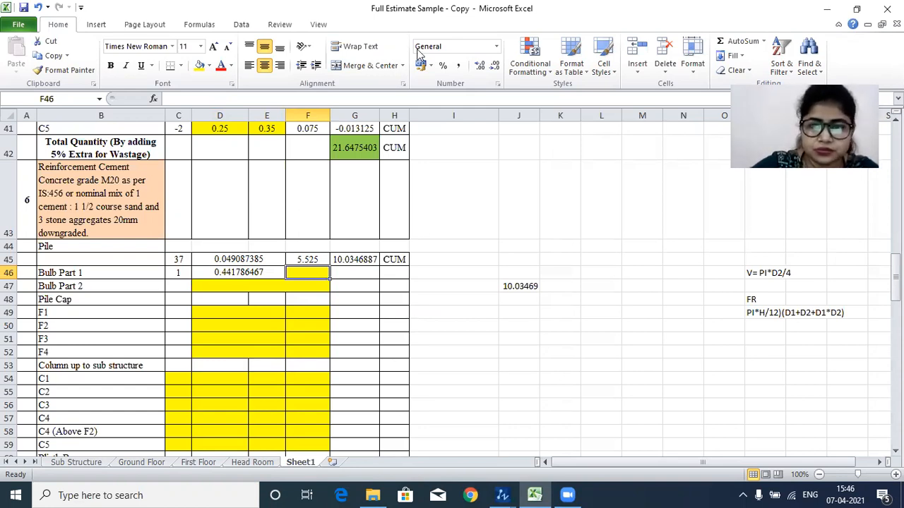
text(0.15)
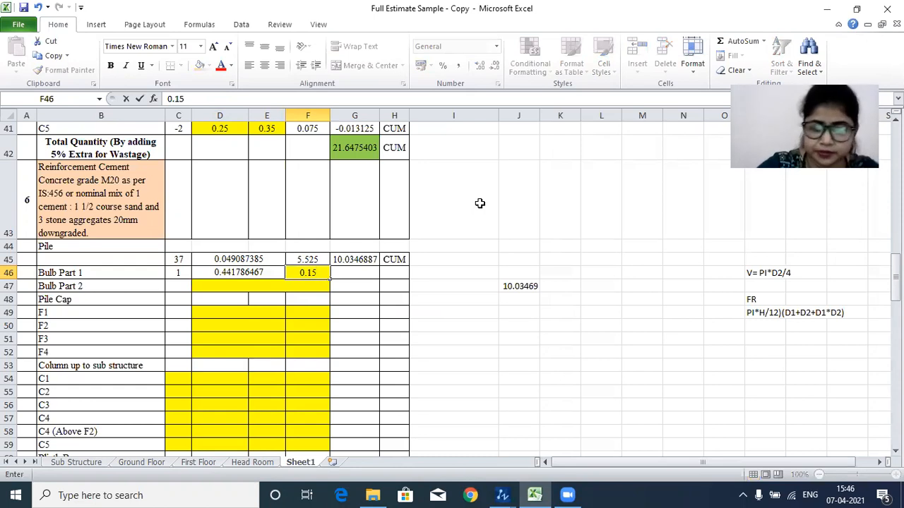
key(Return)
Step: Fill the pile's quantity formula from G45 down to G46 for Bulb Part 1
click(354, 272)
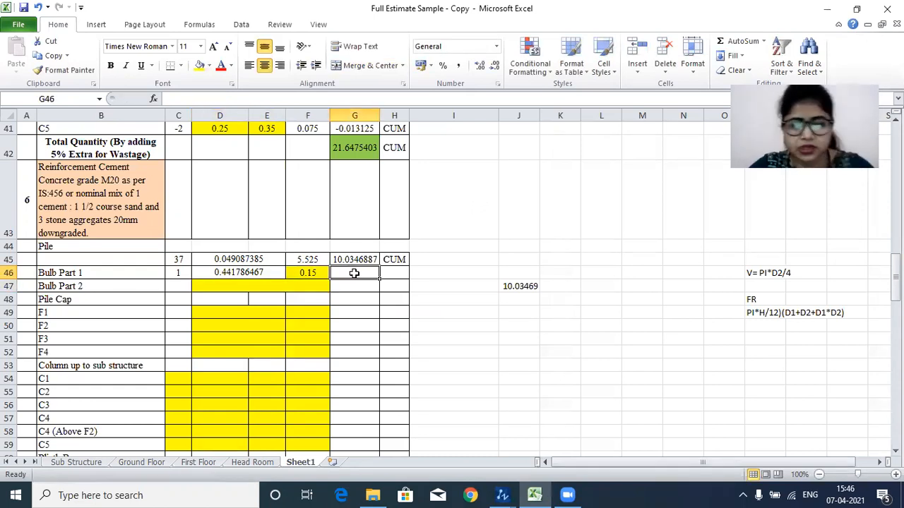
click(356, 261)
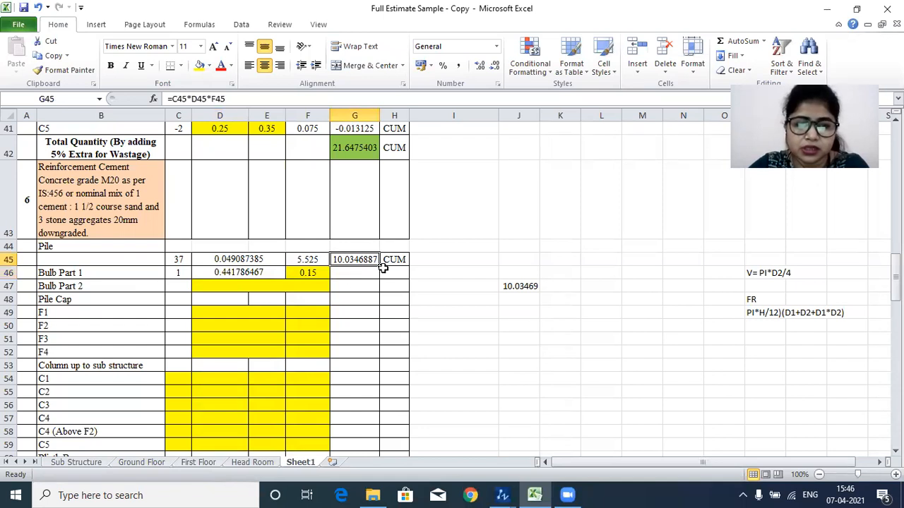
drag(379, 264, 376, 278)
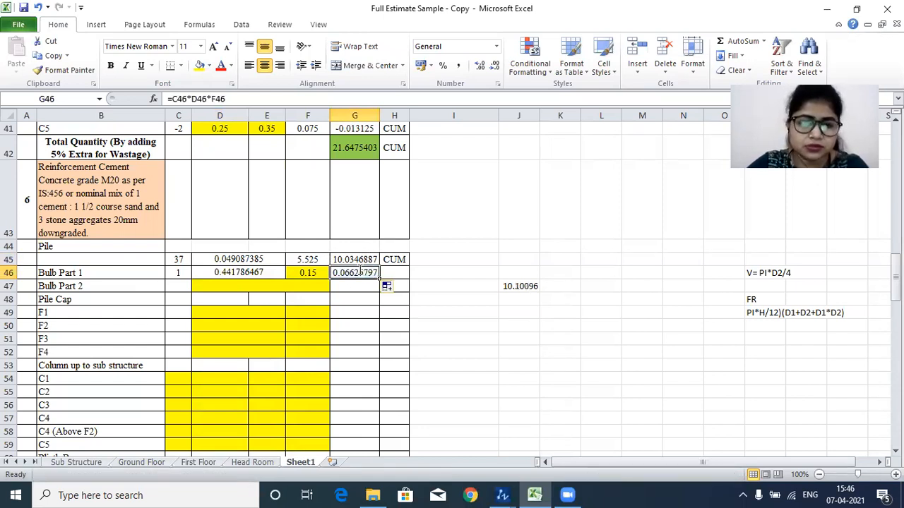
Step: Check which cells Bulb Part 1's quantity formula in G46 refers to, leaving it unedited
double_click(359, 273)
key(Escape)
double_click(357, 273)
key(Escape)
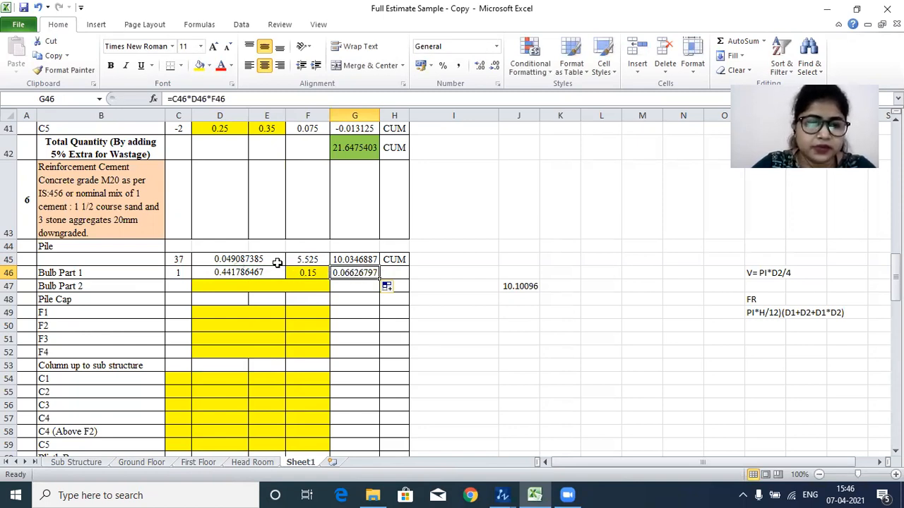
double_click(338, 273)
key(Escape)
Step: Give Bulb Part 1 the CUM unit in H46 by referencing the pile's unit cell above it
click(394, 262)
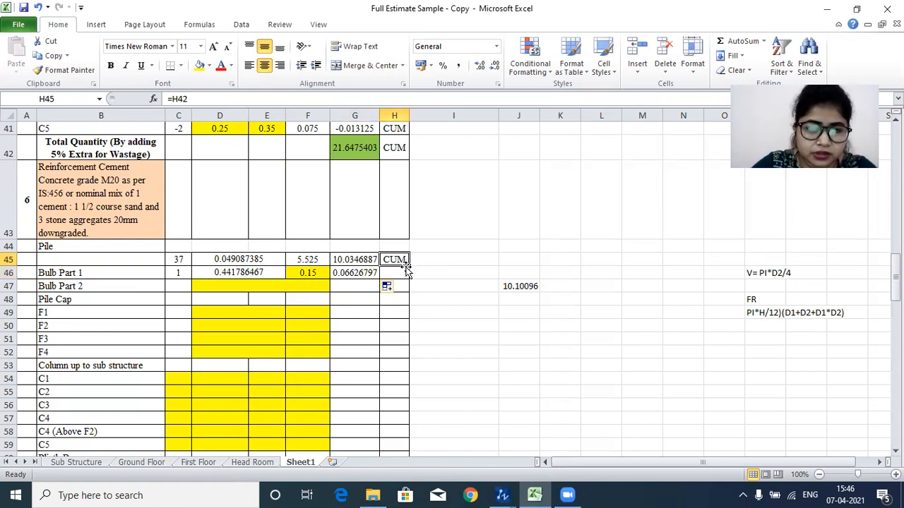
drag(407, 266, 408, 275)
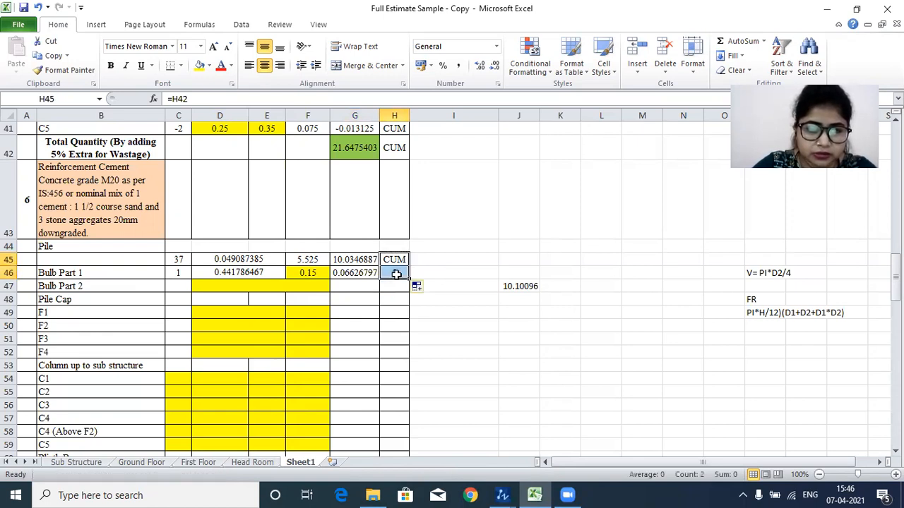
text(=)
key(Up)
key(Return)
Step: Check the bulb's dimensions in the ZWCAD structural drawing, and enter 1 as Bulb Part 2's number in C47 of the Excel estimate
click(65, 284)
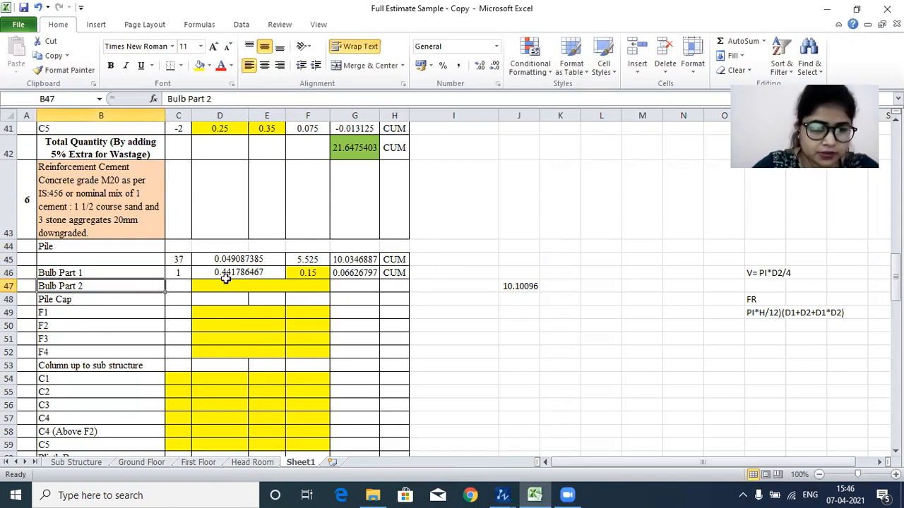
click(184, 289)
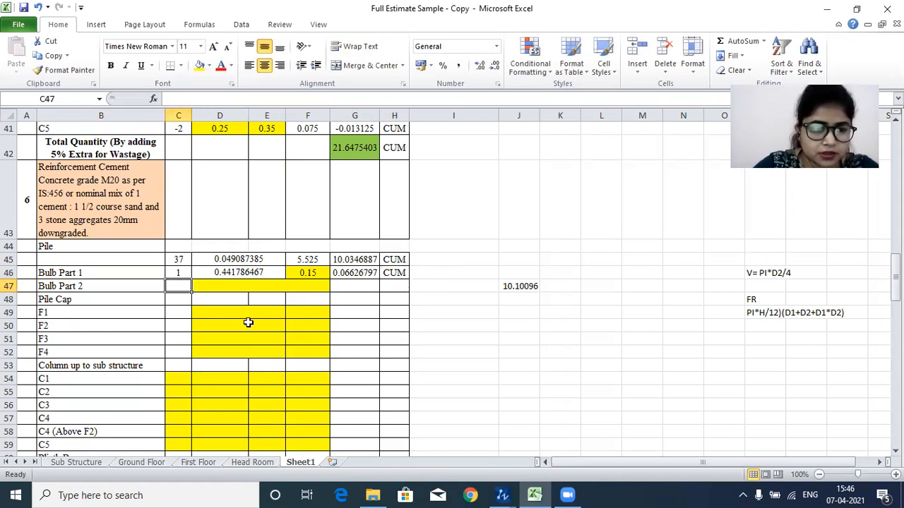
click(502, 495)
click(558, 455)
scroll(330, 220, up, 1)
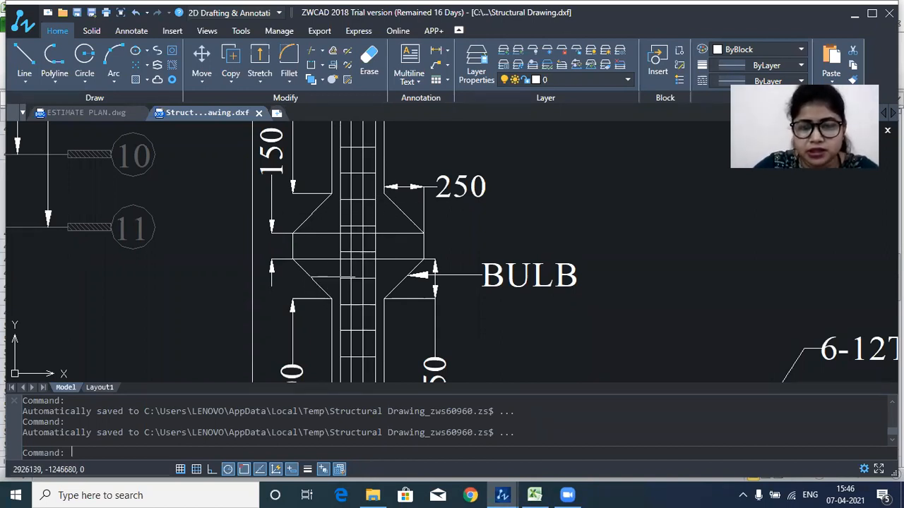
scroll(441, 145, down, 1)
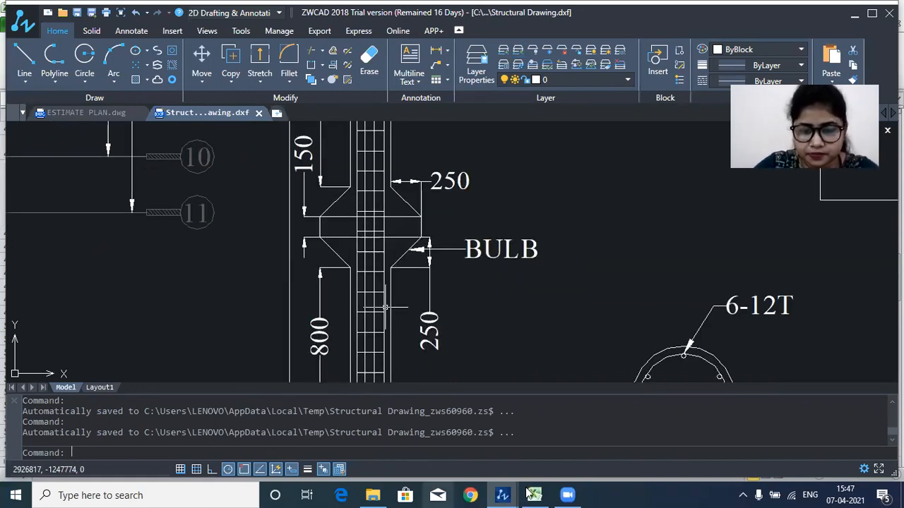
mouse_move(535, 495)
click(524, 460)
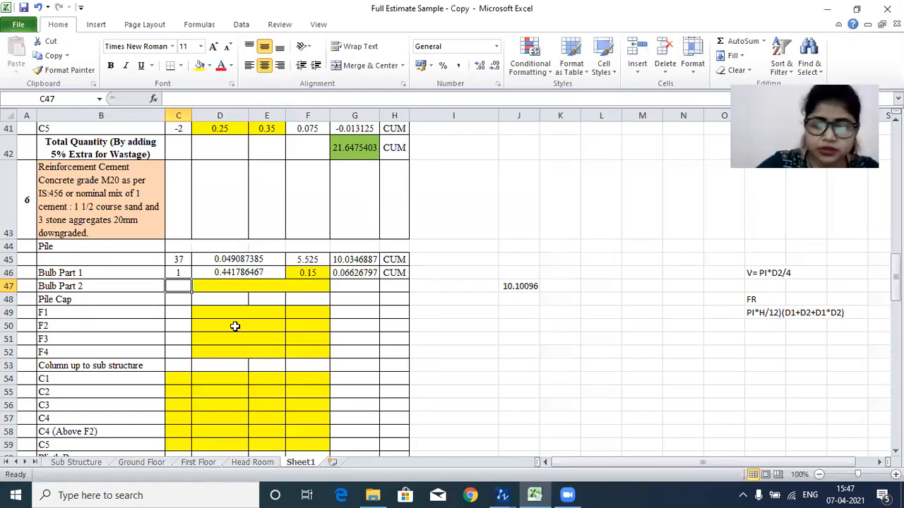
text(1)
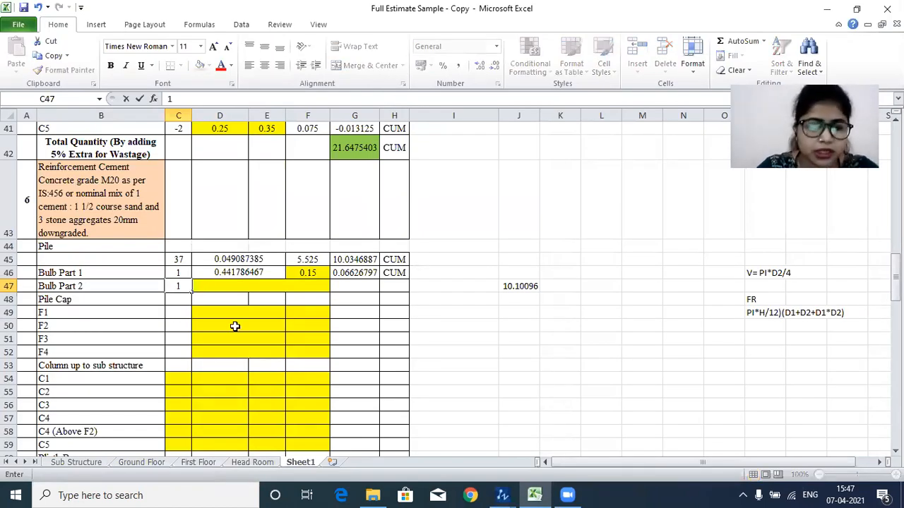
key(Tab)
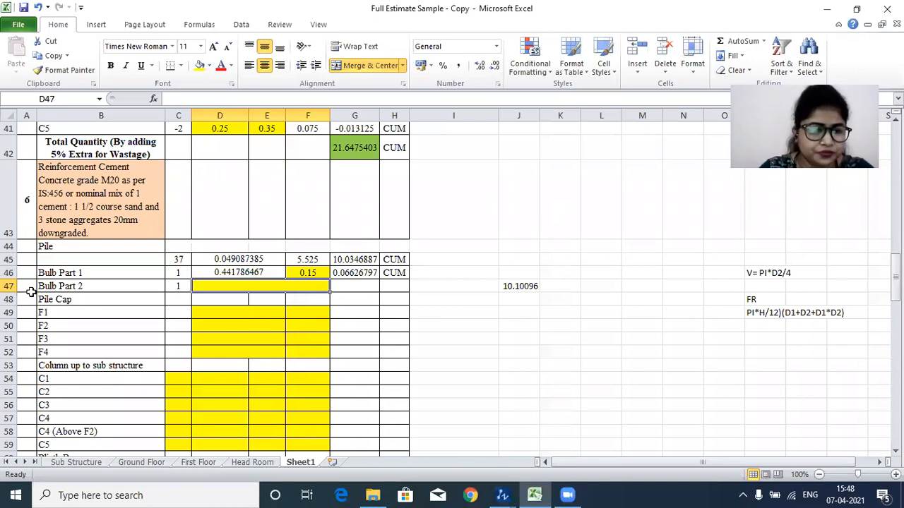
Step: Begin Bulb Part 2's volume formula in the merged cell D47 with =((PI()*
double_click(216, 287)
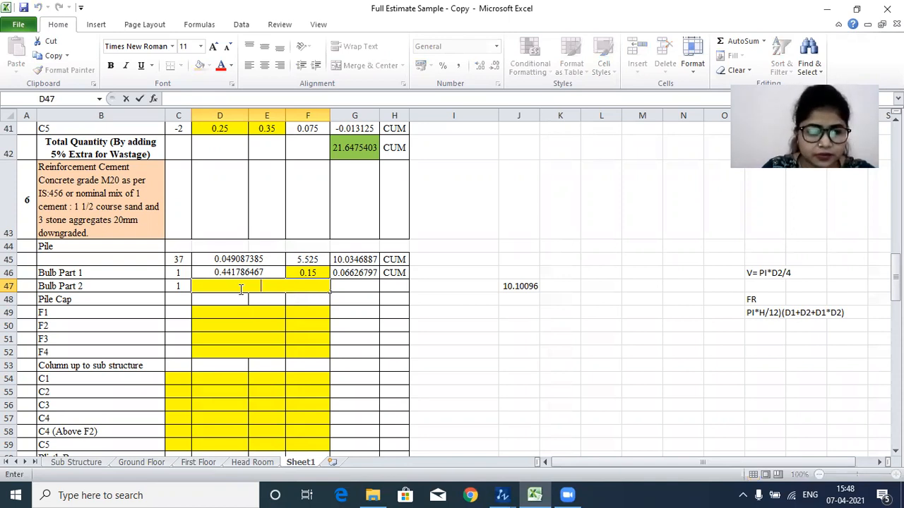
text(=)
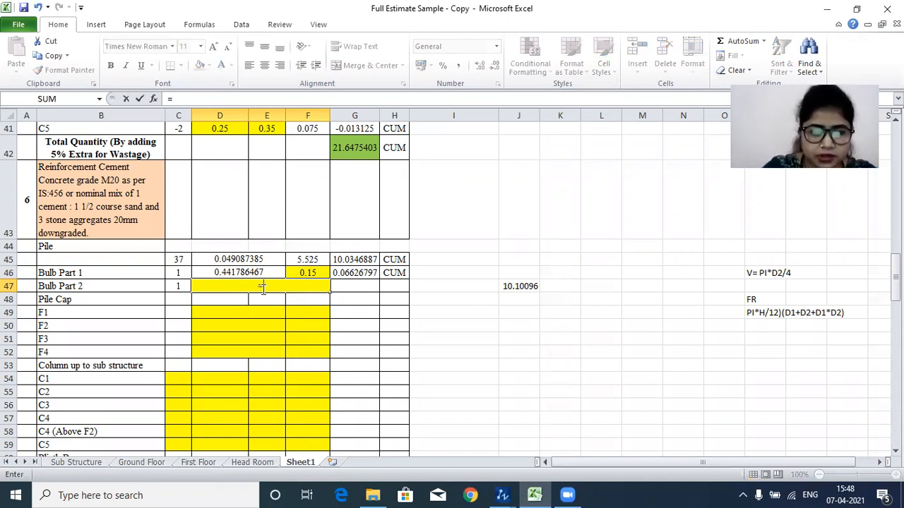
text(99)
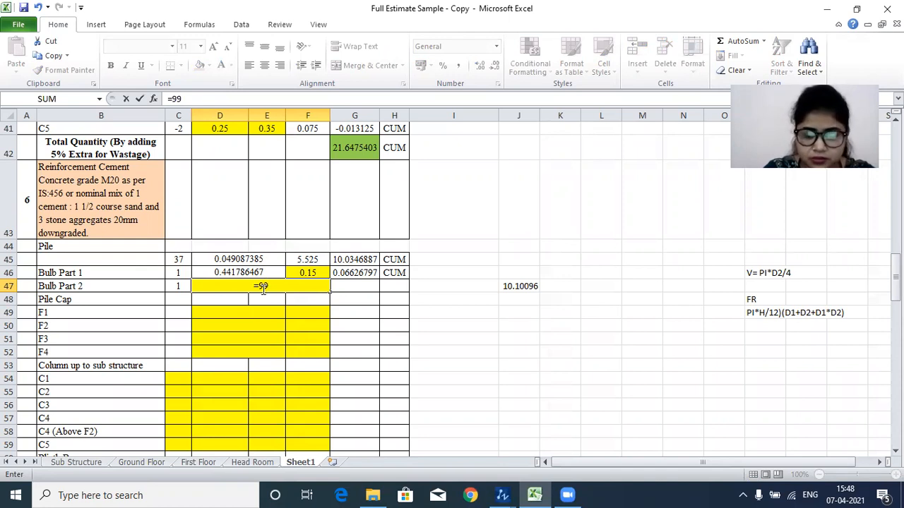
key(BackSpace)
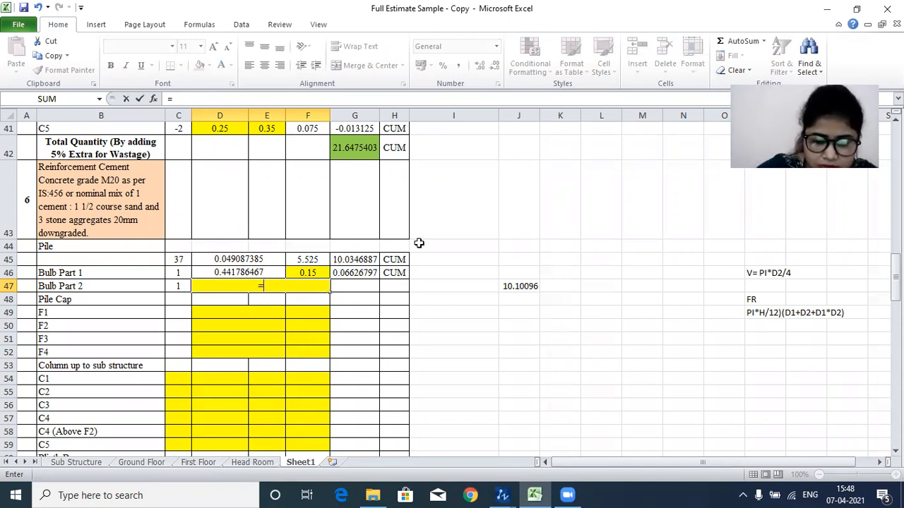
text((()
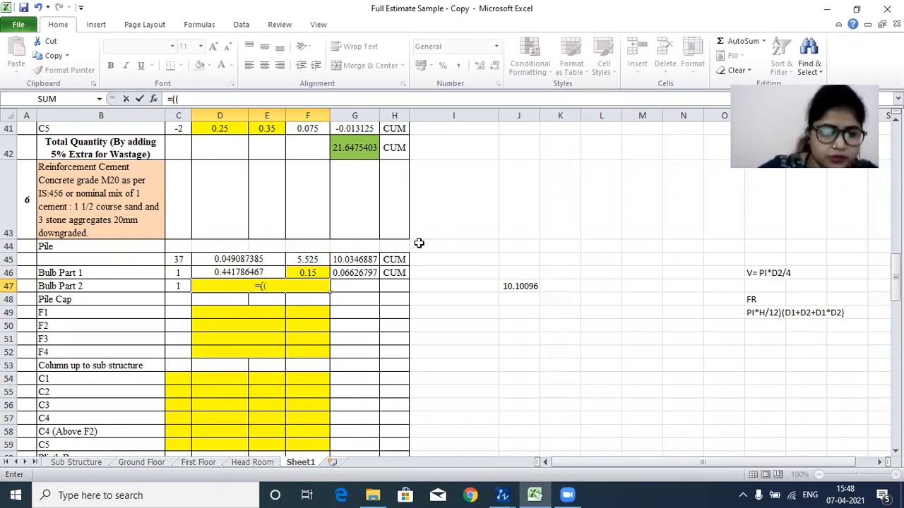
text(PI)
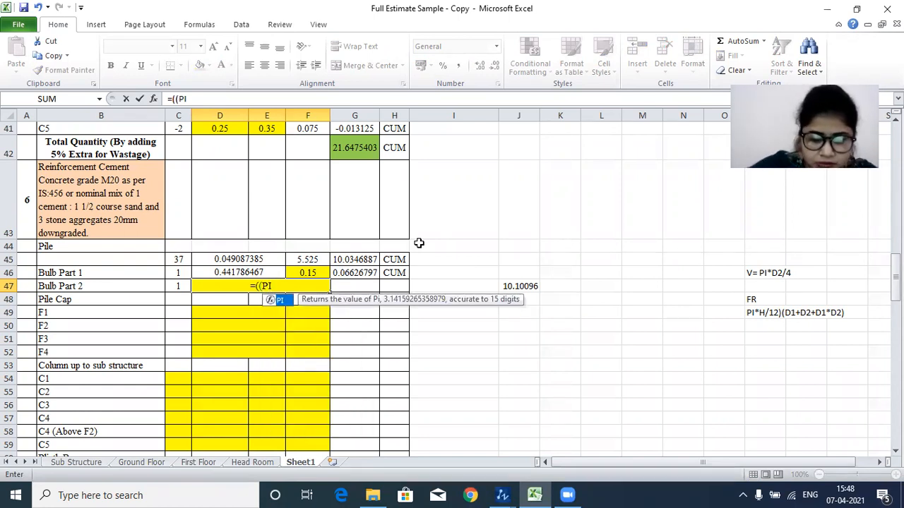
text(())
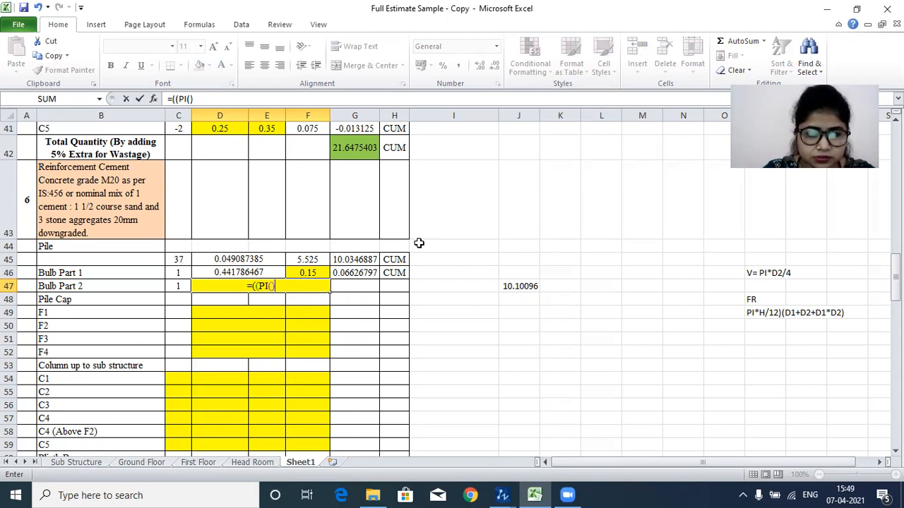
text(*)
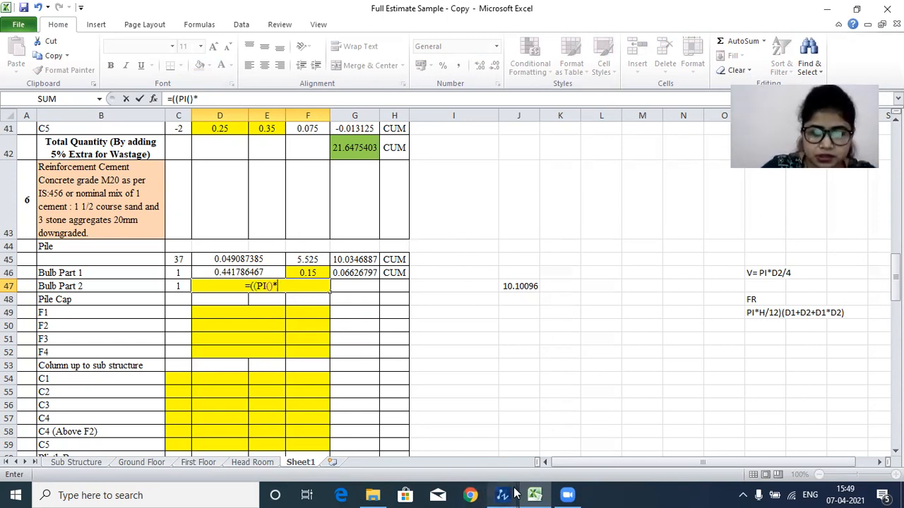
Step: Look up the bulb's taper height in the ZWCAD structural drawing and continue D47's formula in Excel with 0.25)/12)+(
mouse_move(516, 494)
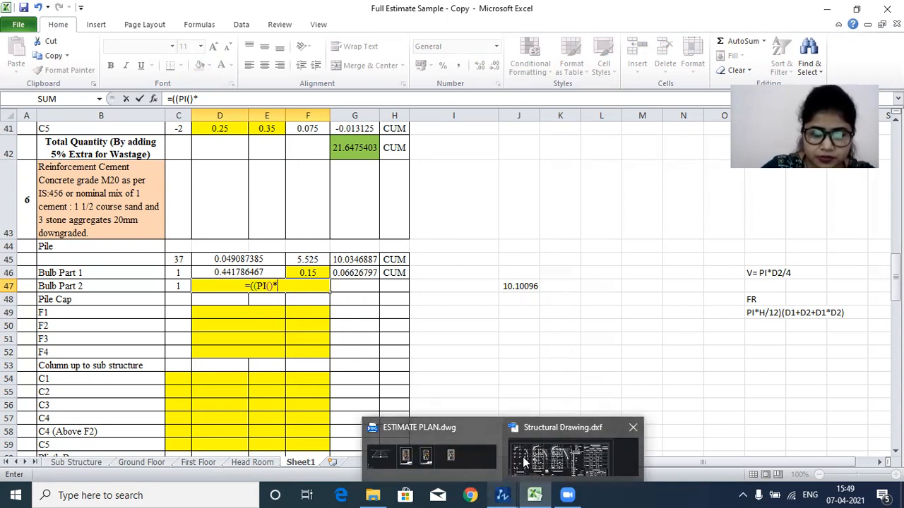
click(563, 455)
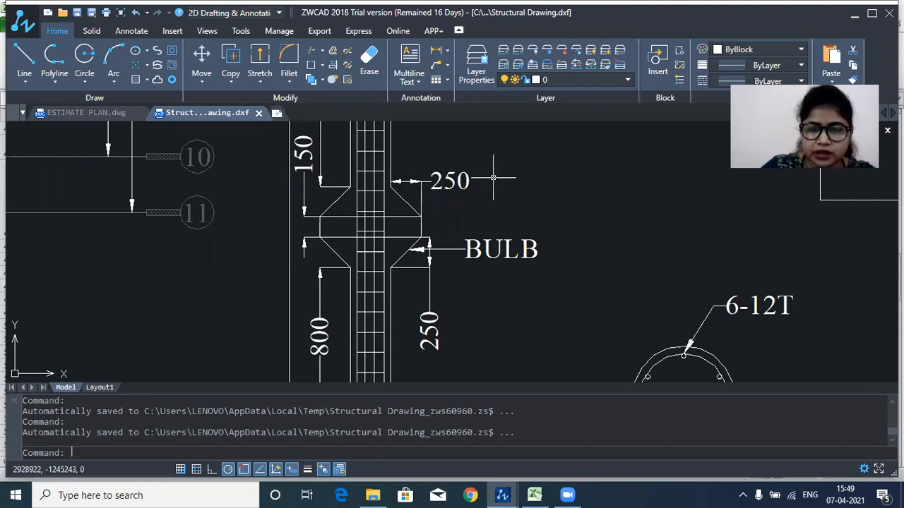
click(535, 495)
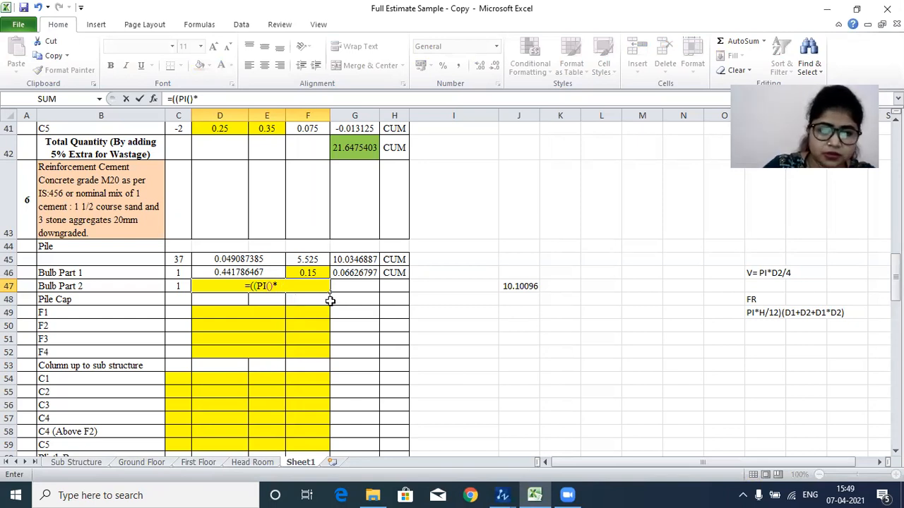
text(0.25)
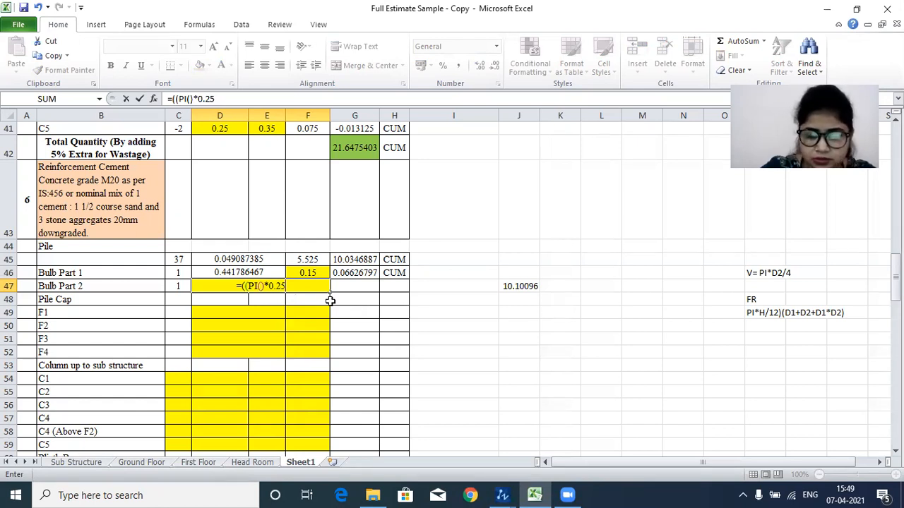
text())
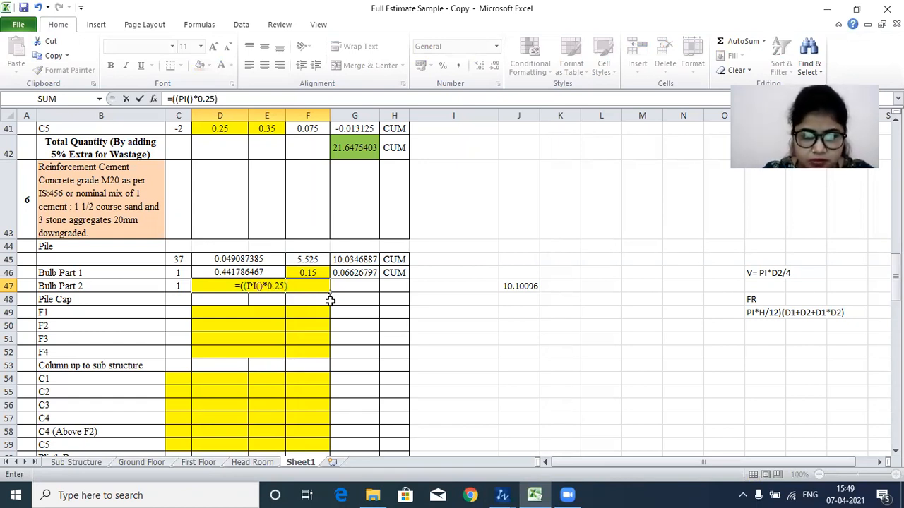
key(BackSpace)
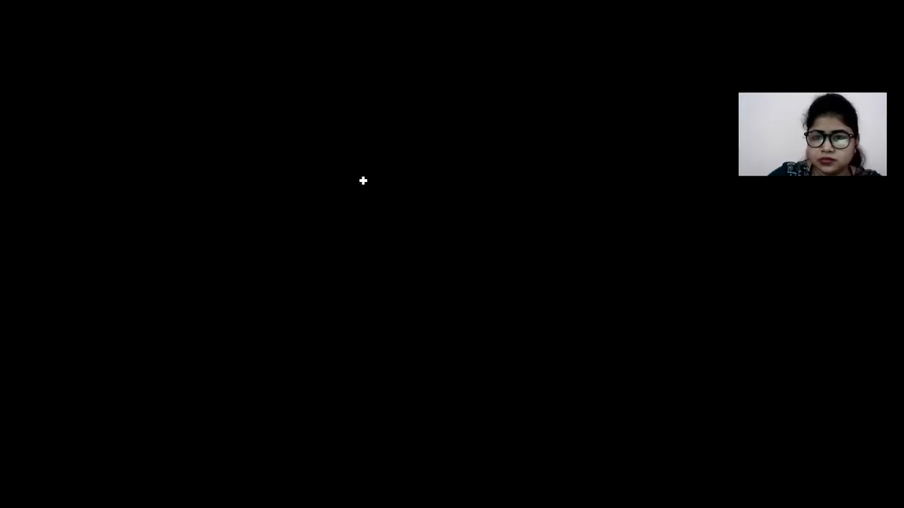
text()*0.25)/12)
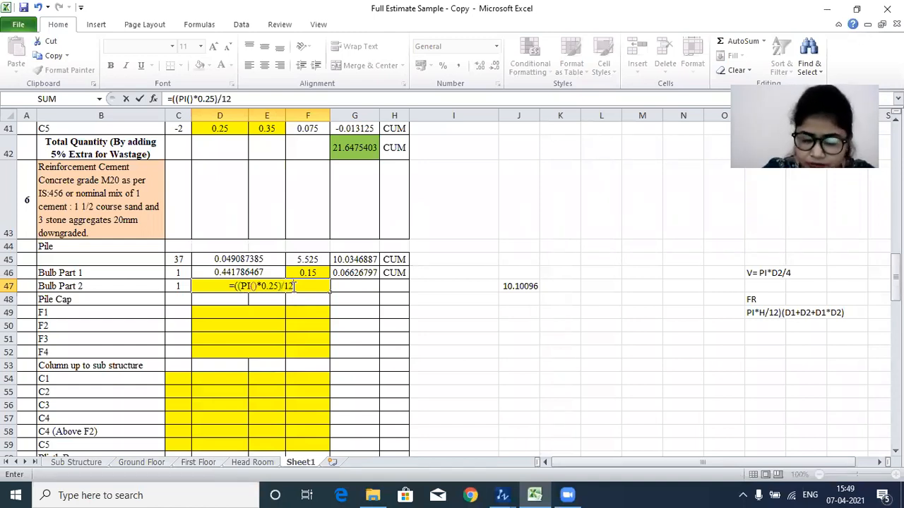
text())
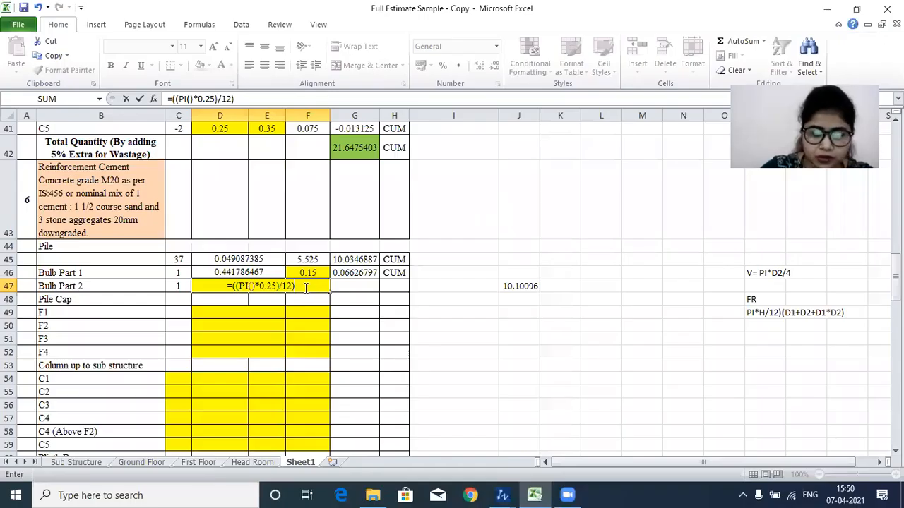
text(+)
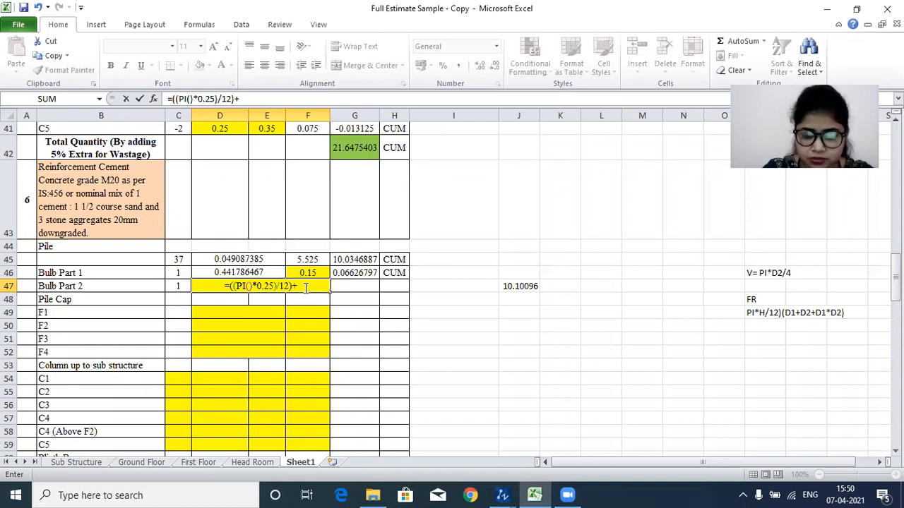
text(()
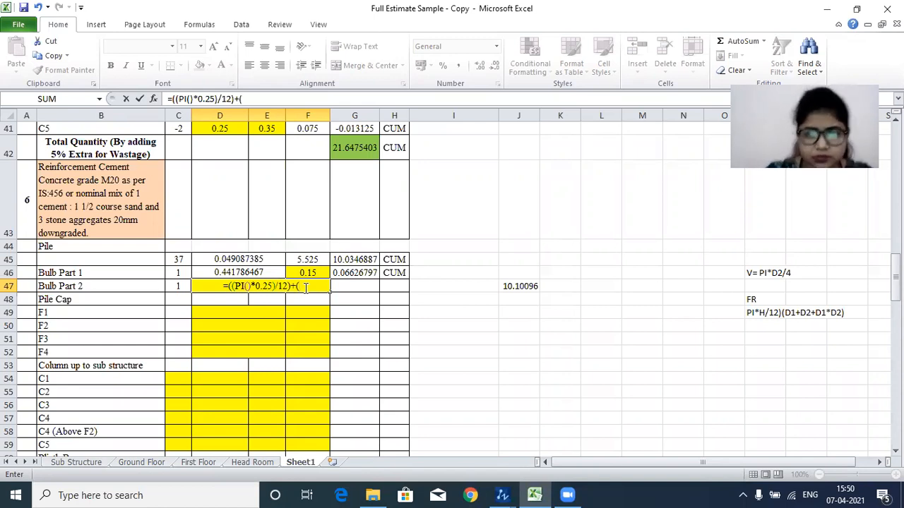
Step: Switch to the structural drawing in ZWCAD and sketch a closed trapezoid with an upper edge about 1640 long, beside the bulb detail
mouse_move(502, 495)
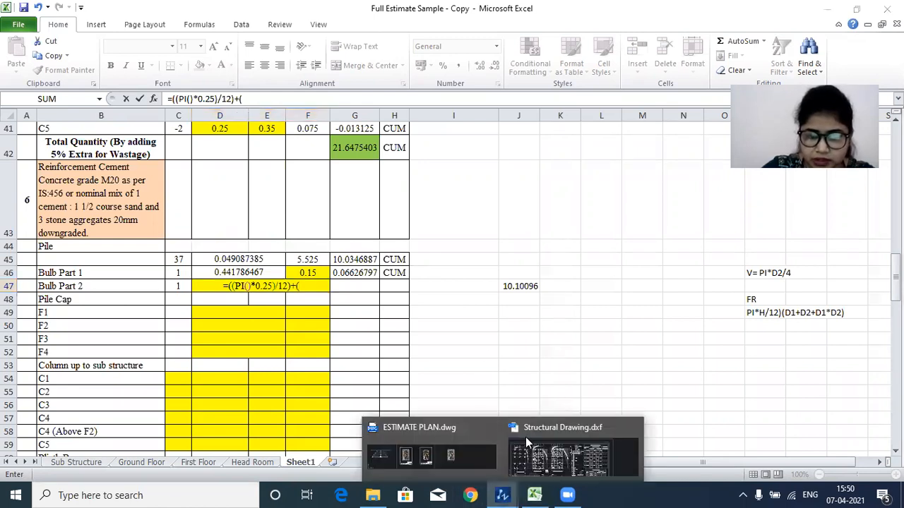
click(526, 439)
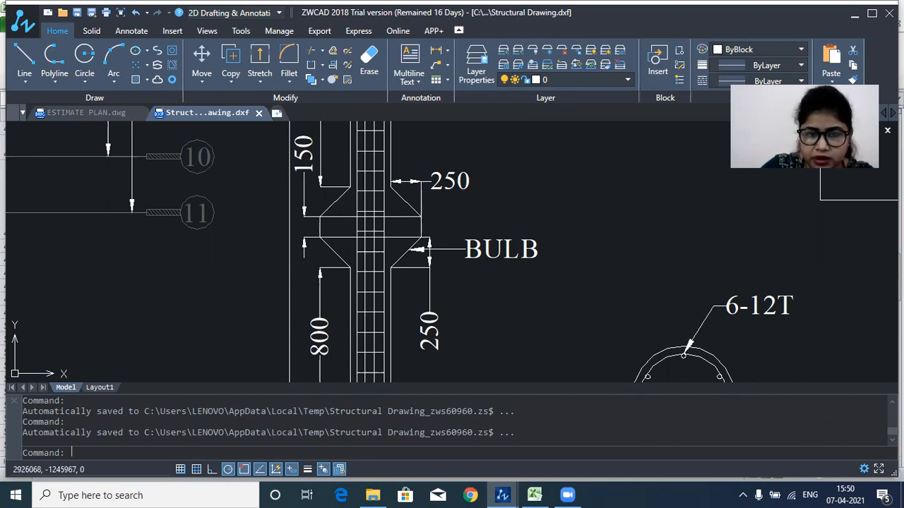
drag(490, 200, 400, 216)
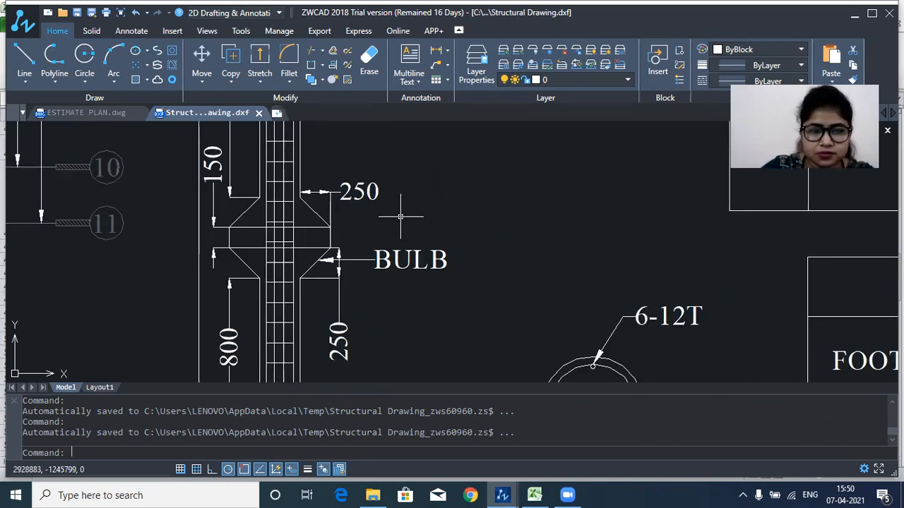
click(24, 60)
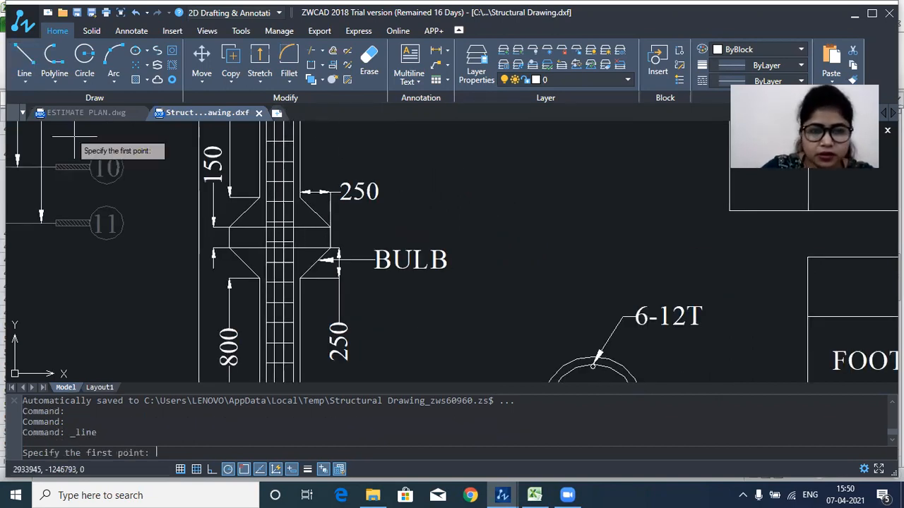
click(470, 187)
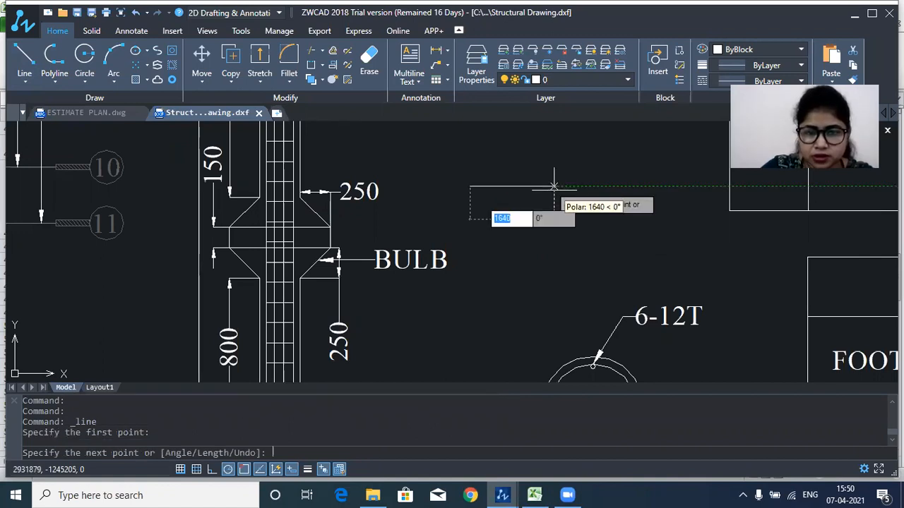
click(554, 187)
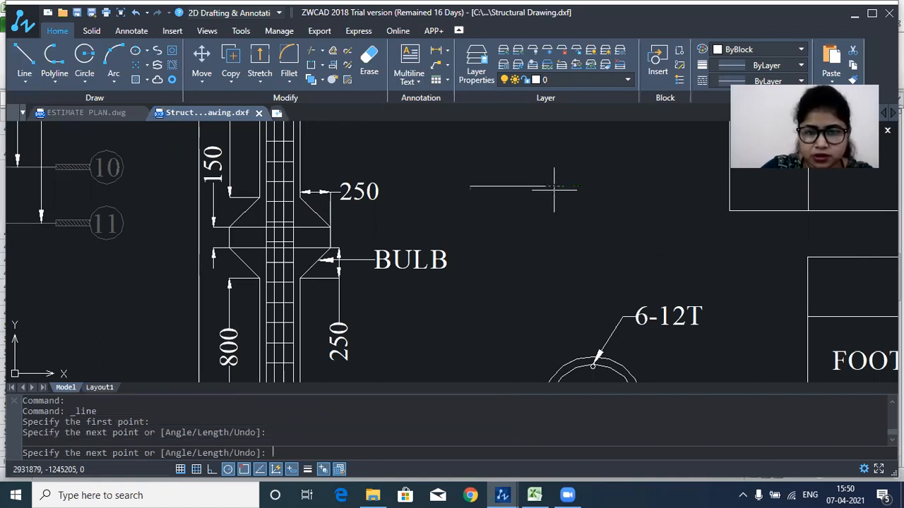
click(589, 235)
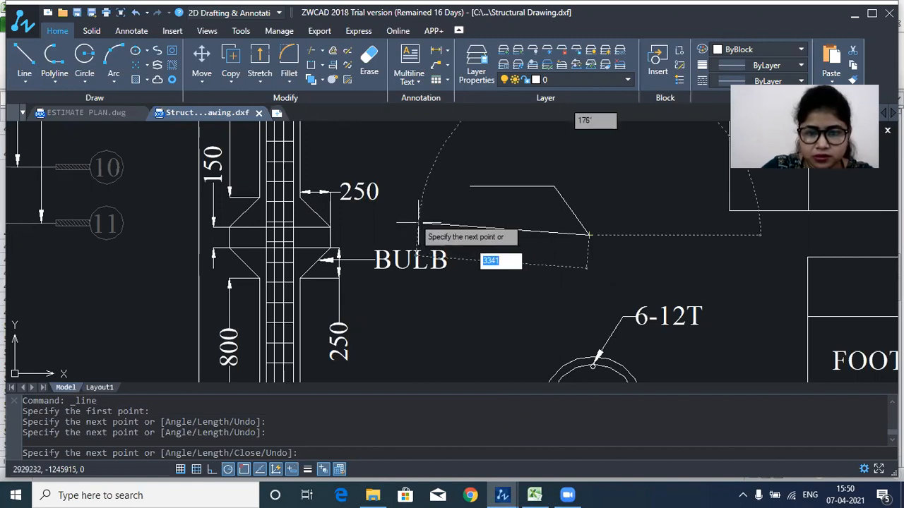
click(456, 235)
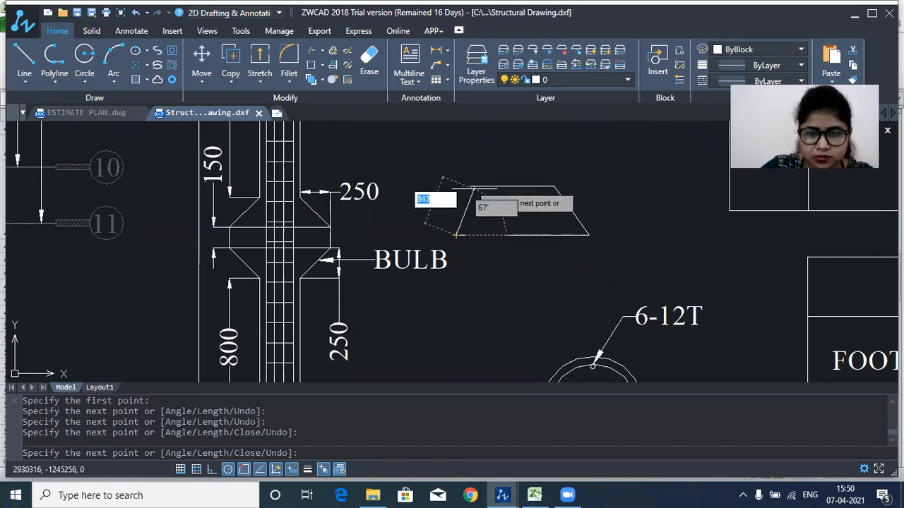
click(469, 188)
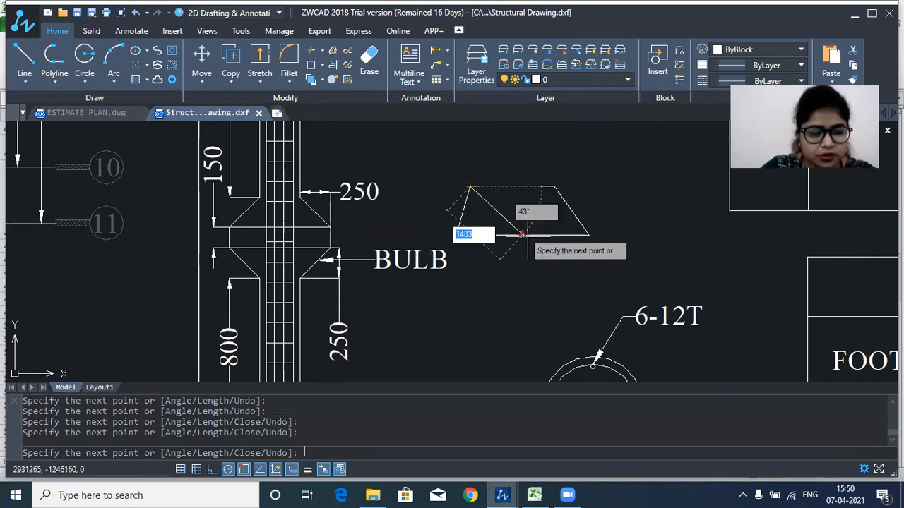
key(Escape)
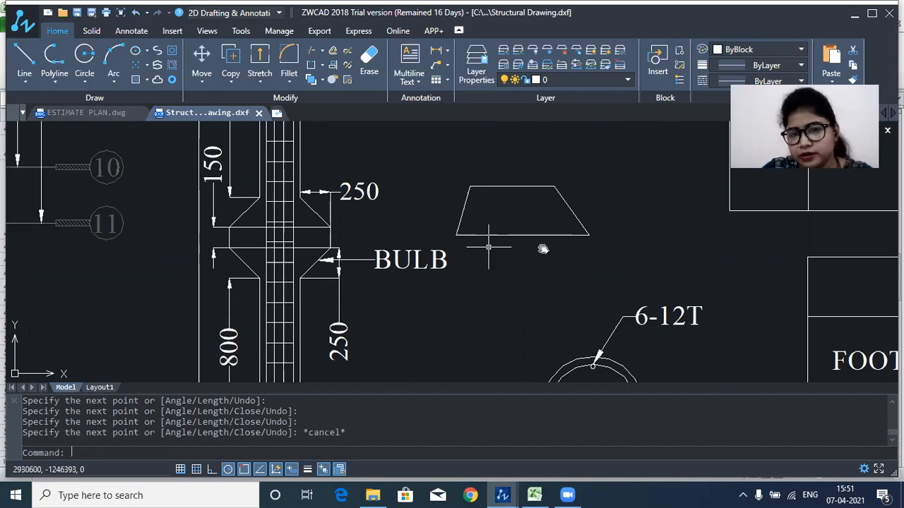
Step: Draw a vertical line inside the sketched trapezoid, from its upper-right corner down to its lower edge
drag(564, 170, 547, 174)
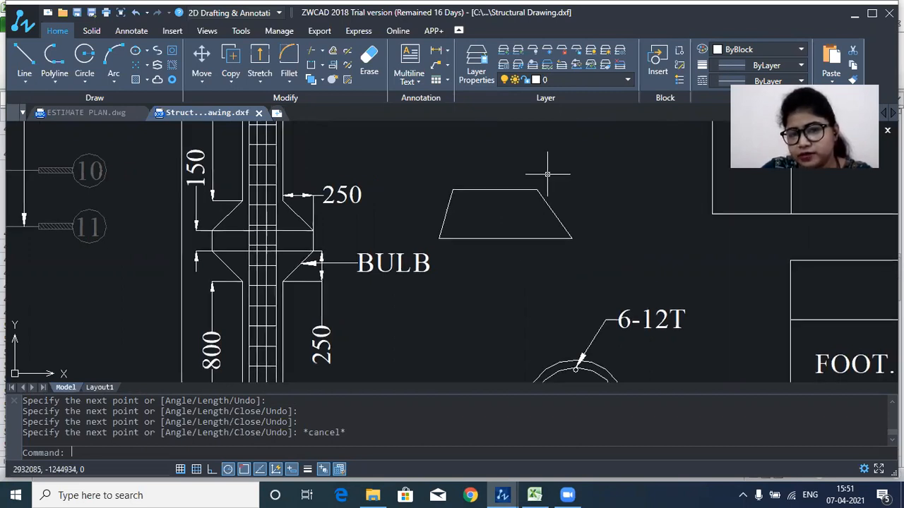
click(24, 62)
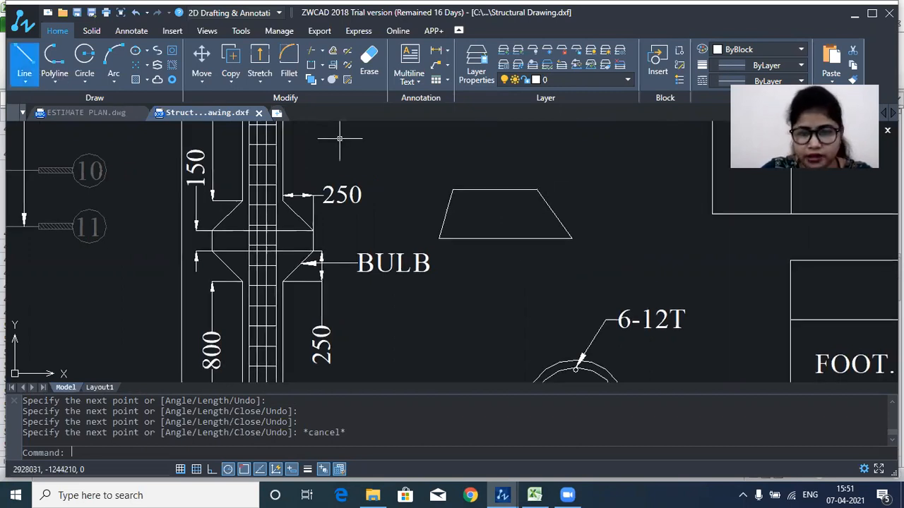
click(537, 190)
click(537, 240)
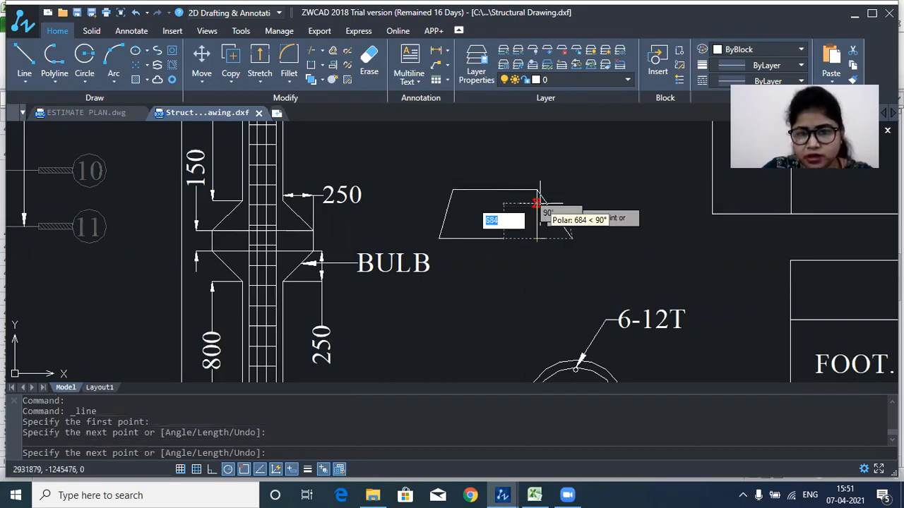
key(Escape)
Step: Erase the entire sketched trapezoid beside the bulb detail, including the vertical line inside it
click(565, 176)
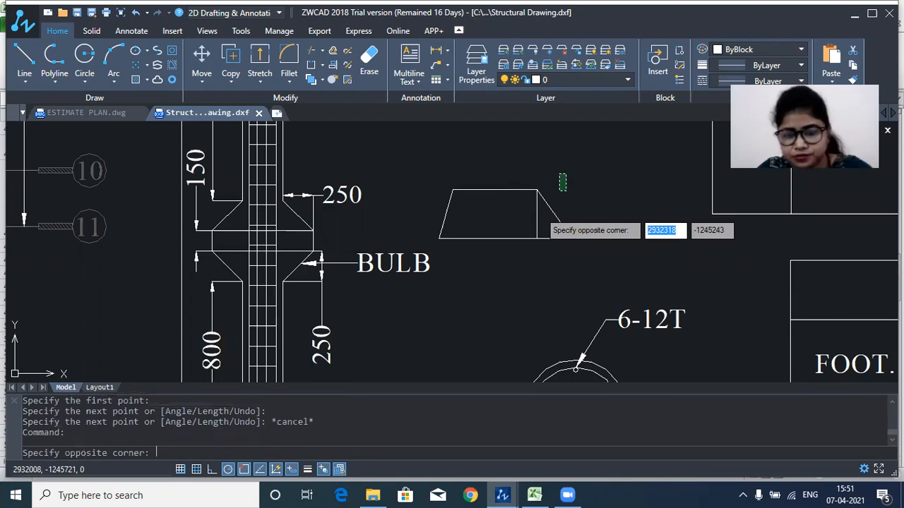
click(550, 230)
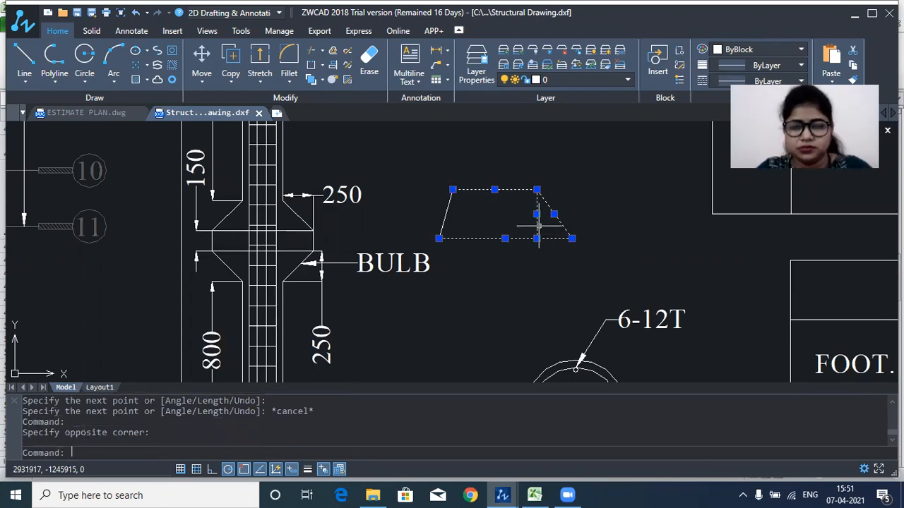
key(Delete)
click(467, 210)
click(456, 204)
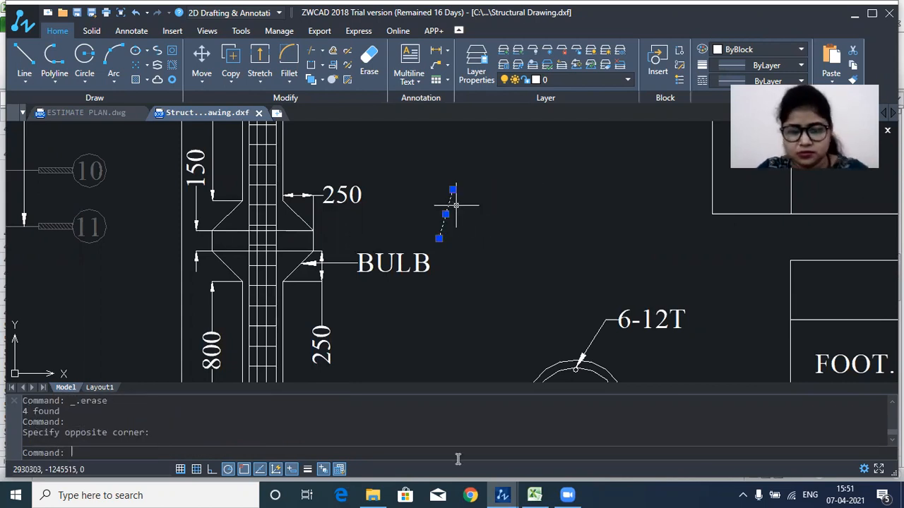
key(Delete)
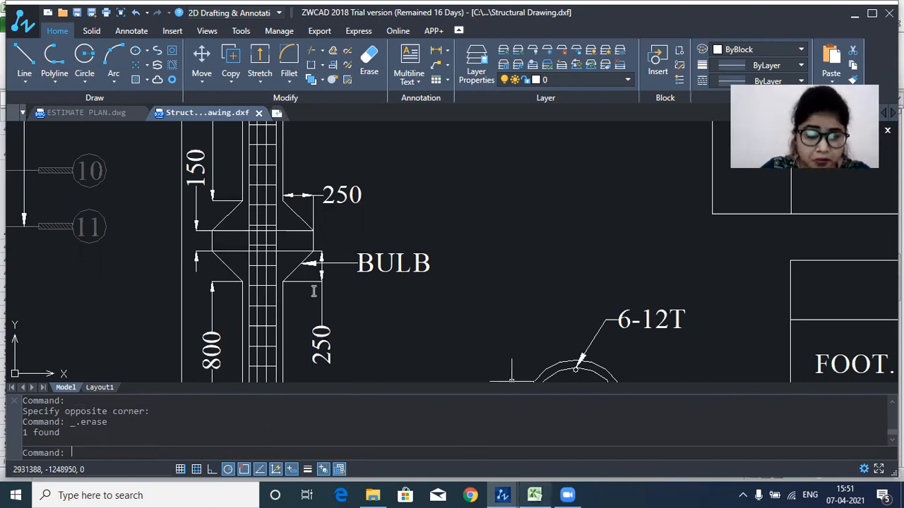
Step: Examine the bulb's taper height, the pile diameter and the overall bulb diameter in the typical foundation section
click(534, 495)
click(512, 490)
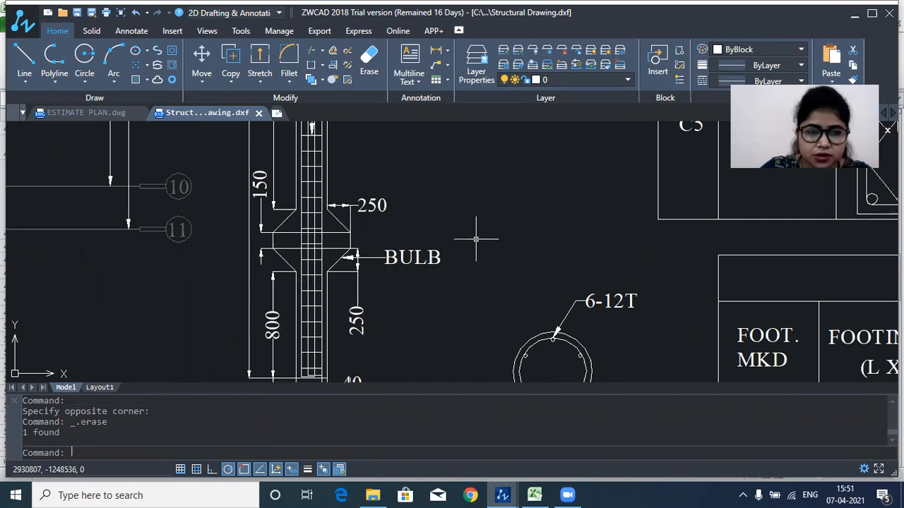
scroll(444, 213, up, 2)
scroll(443, 214, down, 1)
scroll(351, 201, up, 1)
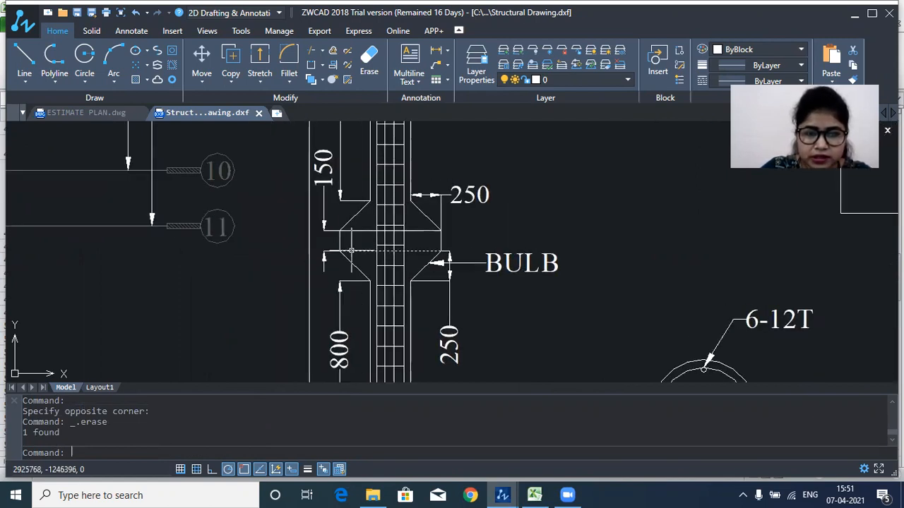
scroll(420, 236, down, 4)
scroll(413, 322, up, 4)
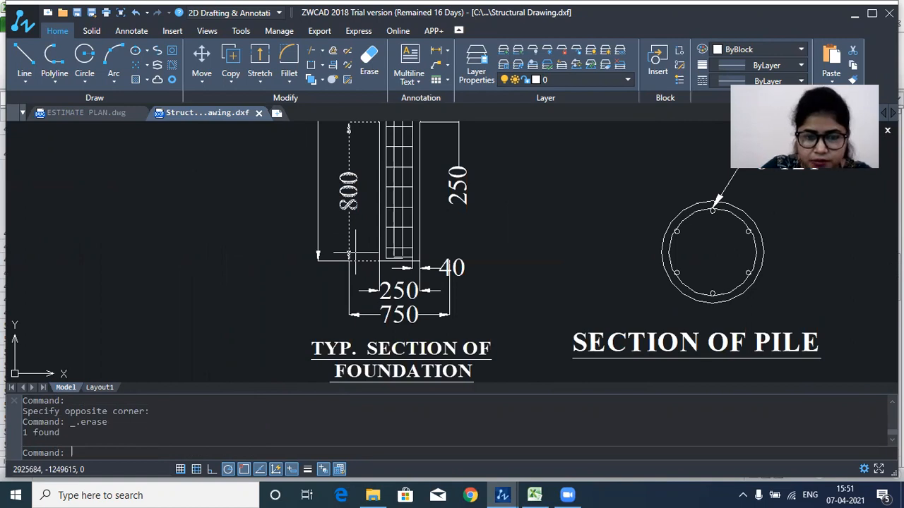
scroll(431, 227, down, 2)
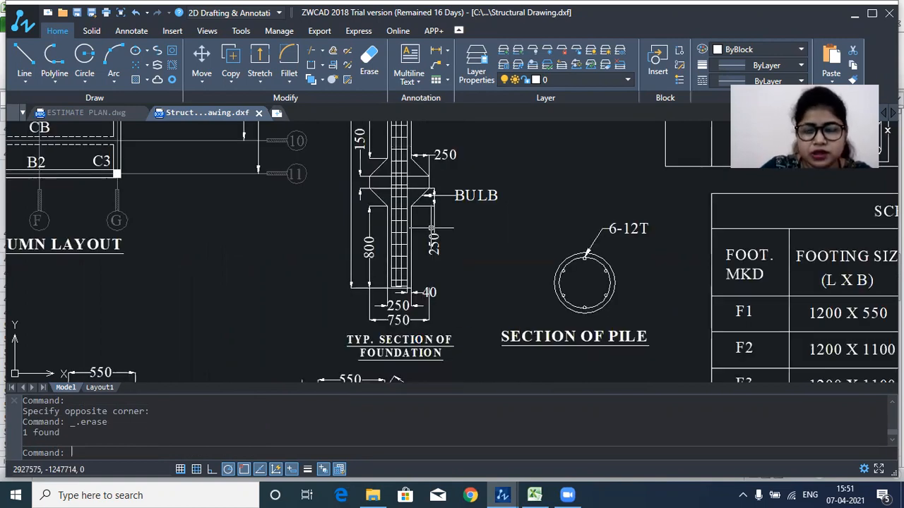
scroll(432, 228, up, 1)
drag(407, 202, 412, 169)
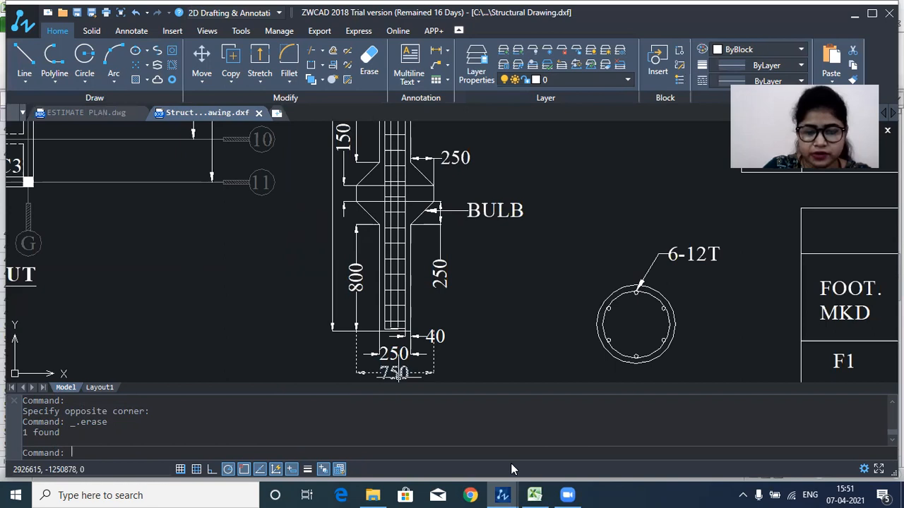
drag(401, 374, 398, 310)
Step: Switch to Excel and complete Bulb Part 2's formula in D47 with 0.25+0.75+0.25*0.75) after the opening bracket
click(540, 495)
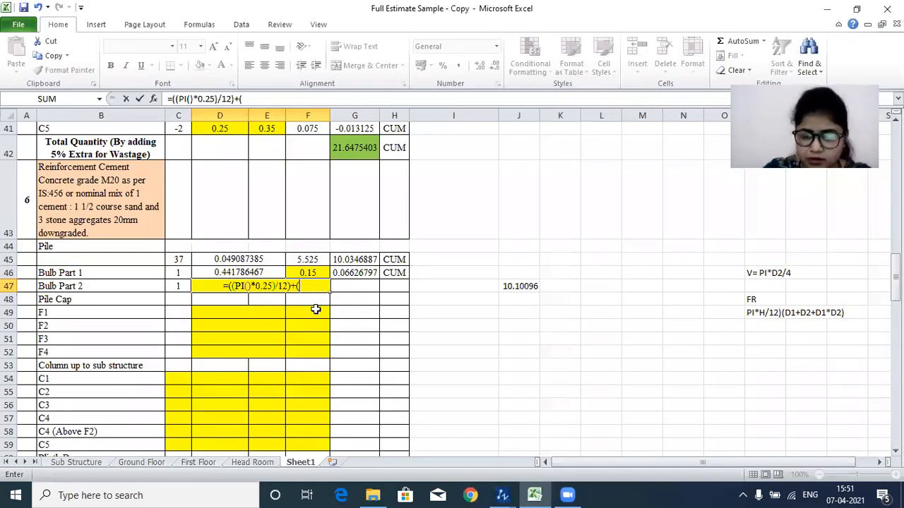
text(0.25)
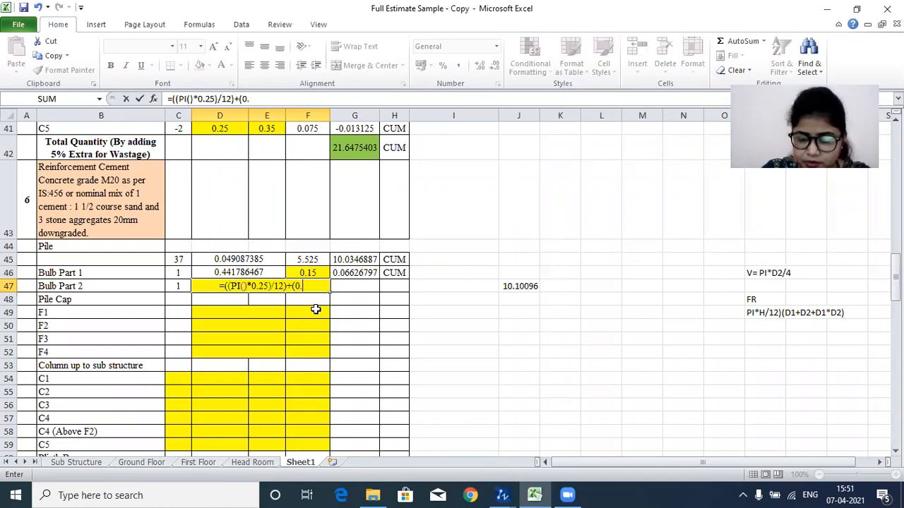
text(+)
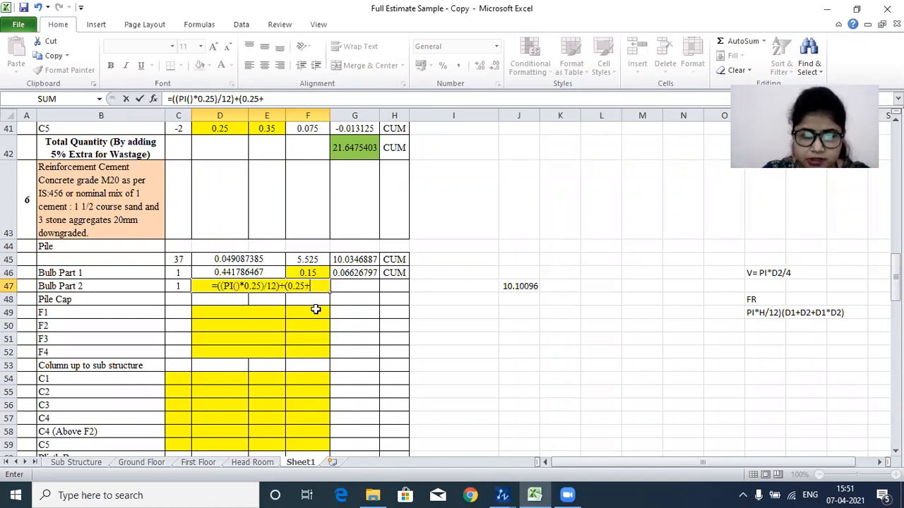
text(0.75)
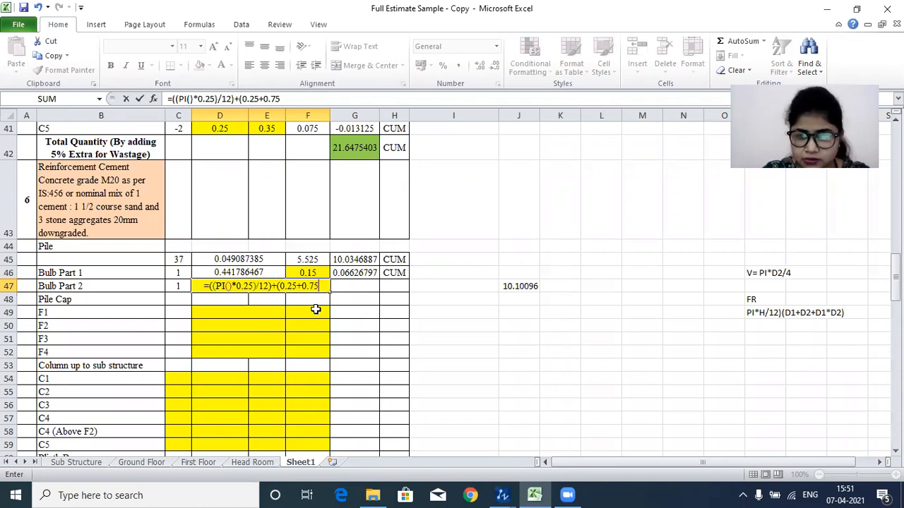
text(+)
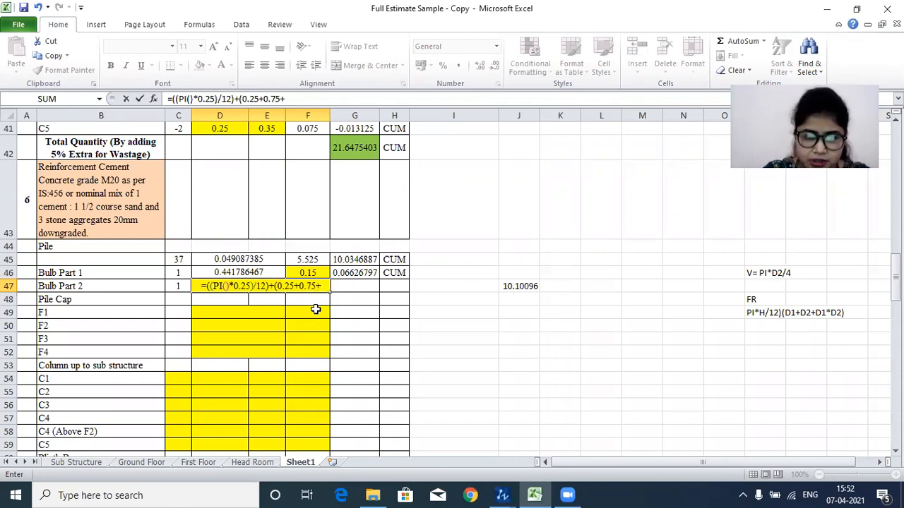
text(0.25)
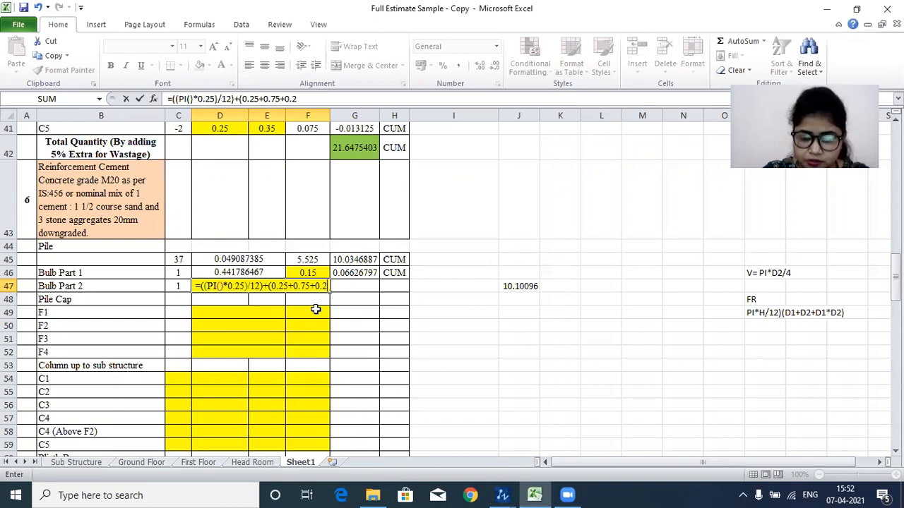
text(*0)
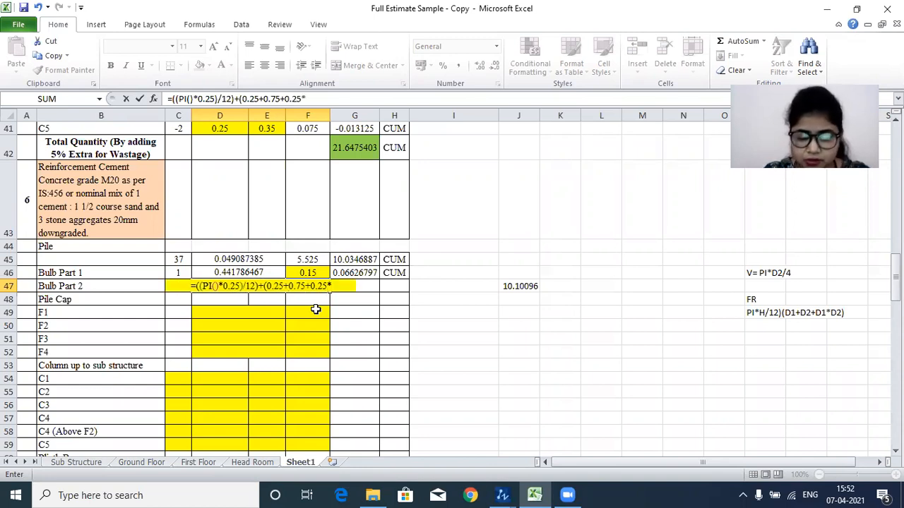
text(.75)
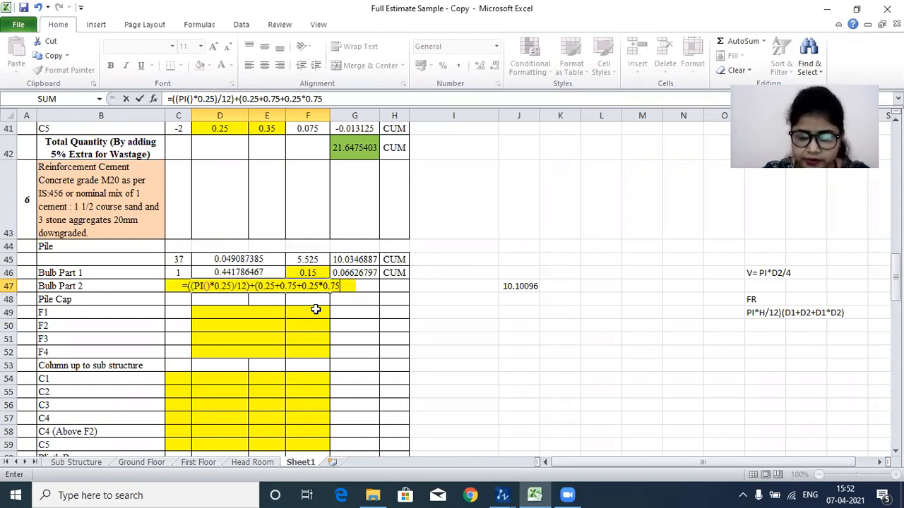
text())
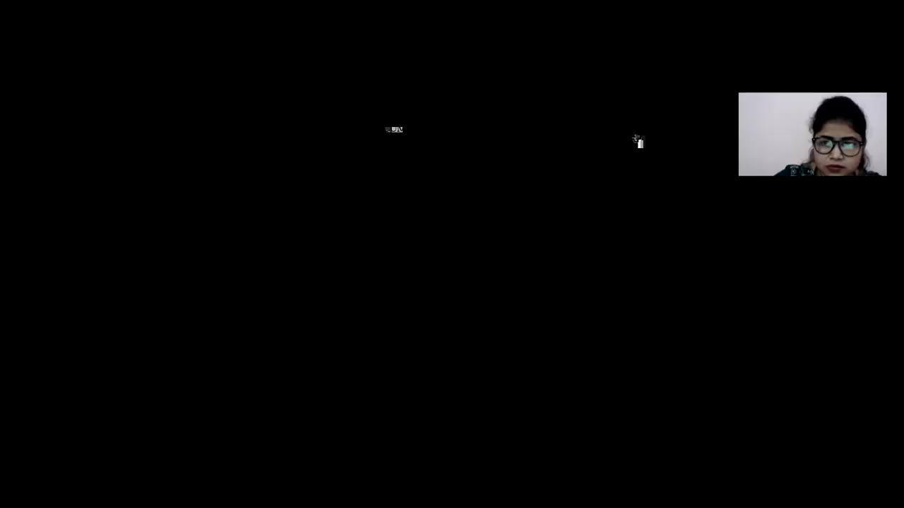
click(343, 290)
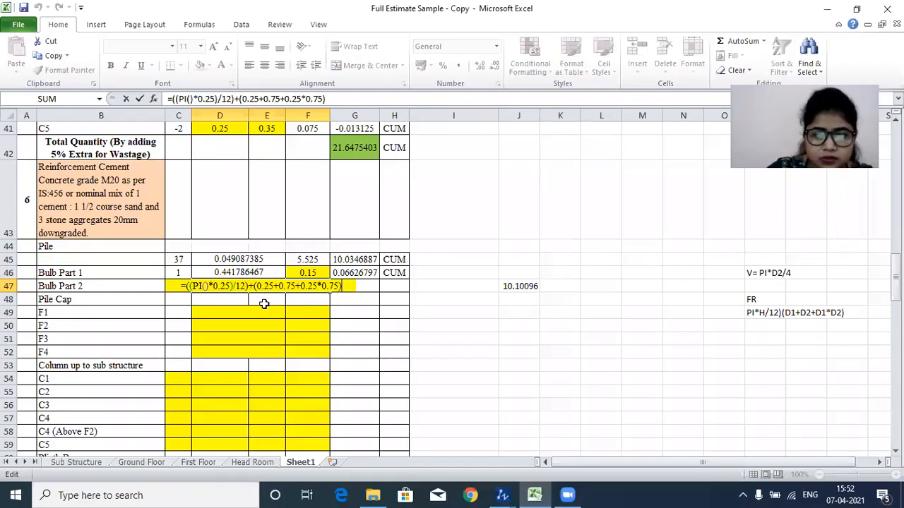
key(Return)
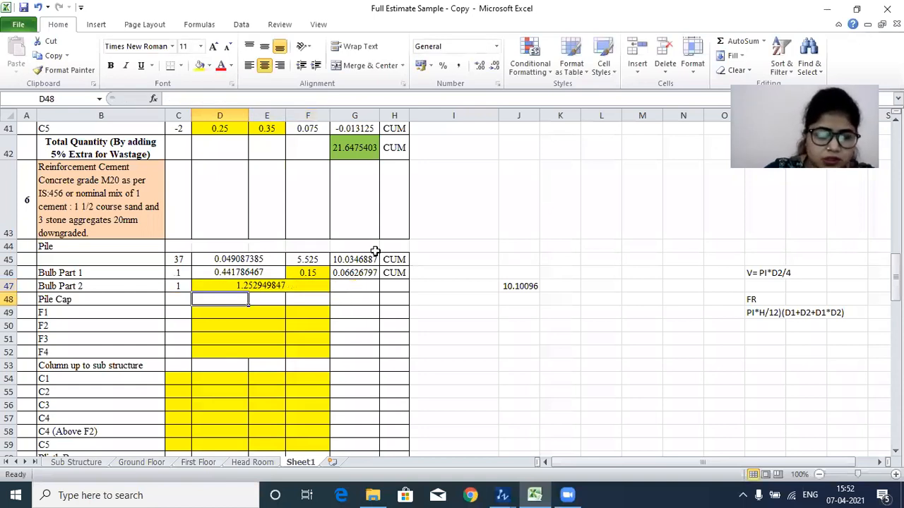
Step: Review D47's formula, and check it against the bulb and pile dimensions in the ZWCAD structural drawing
click(199, 285)
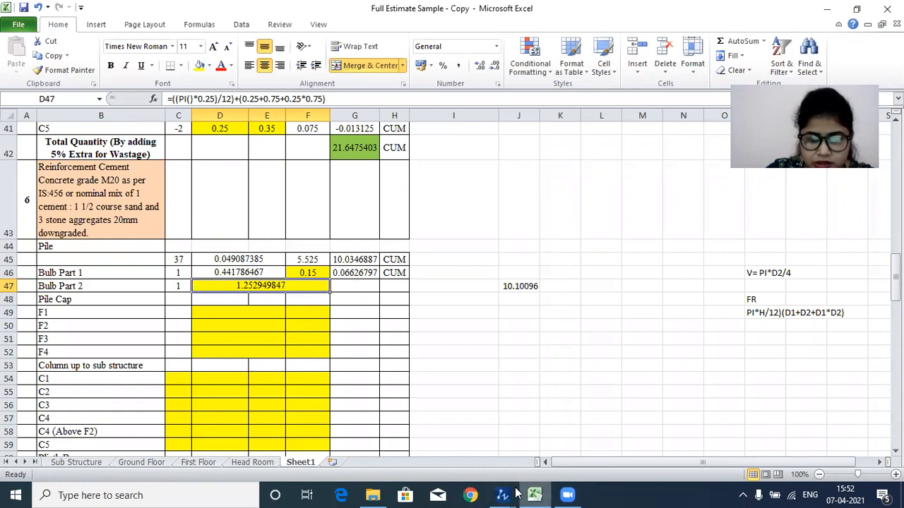
mouse_move(502, 495)
click(565, 458)
drag(387, 147, 398, 193)
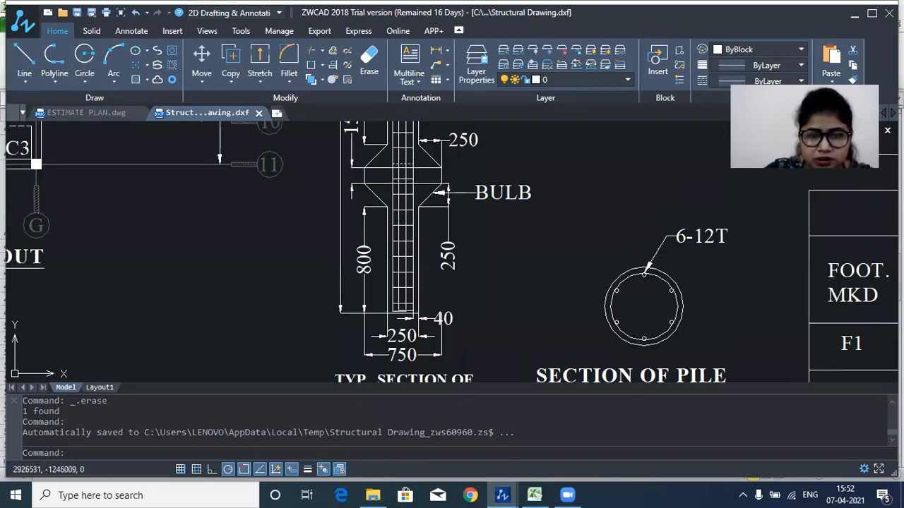
drag(427, 155, 396, 172)
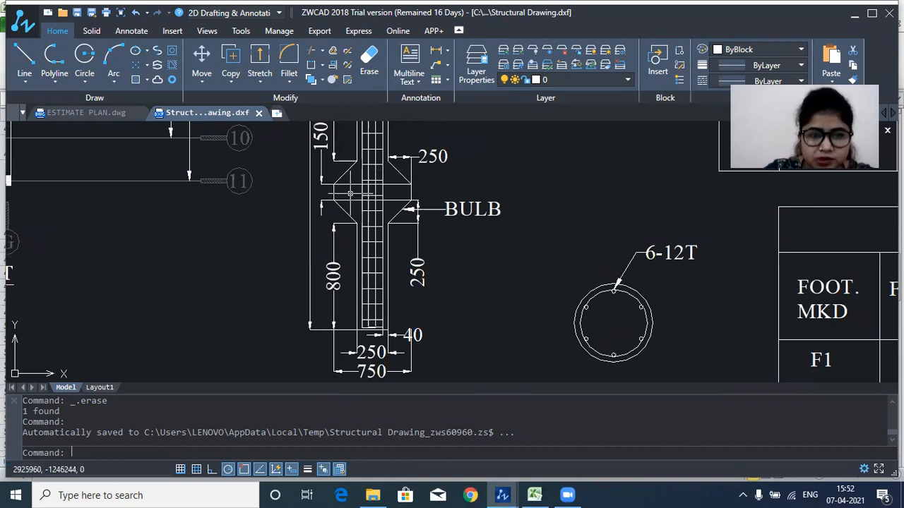
scroll(349, 193, down, 2)
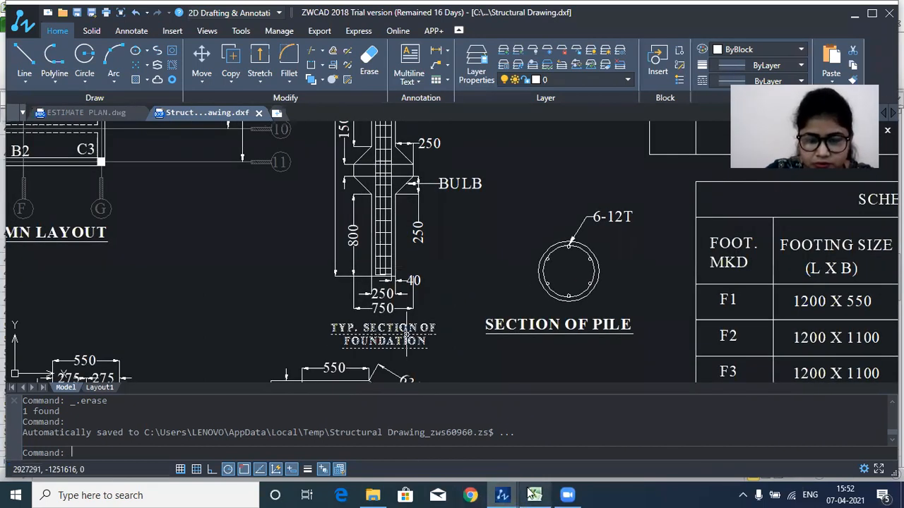
Step: Switch back to Excel and calculate Bulb Part 2's quantity in G47 with =C47*D47
mouse_move(533, 494)
click(526, 441)
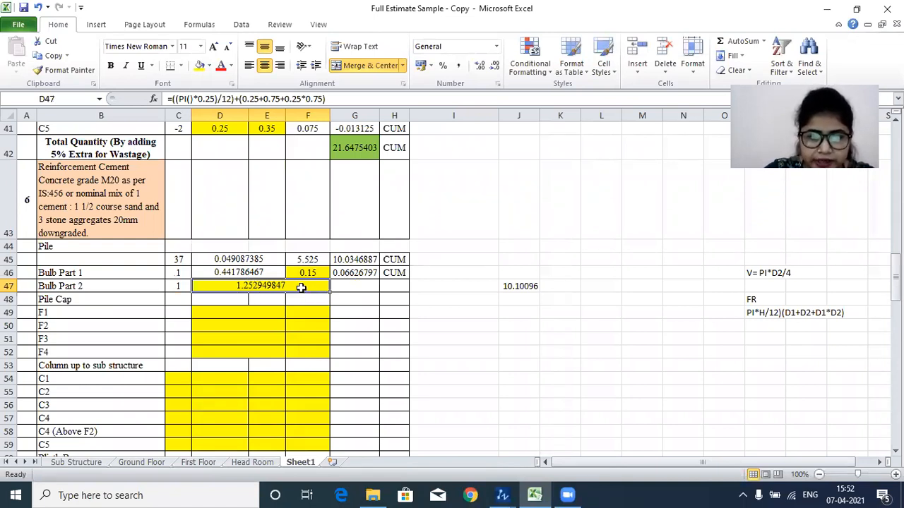
click(348, 285)
text(=)
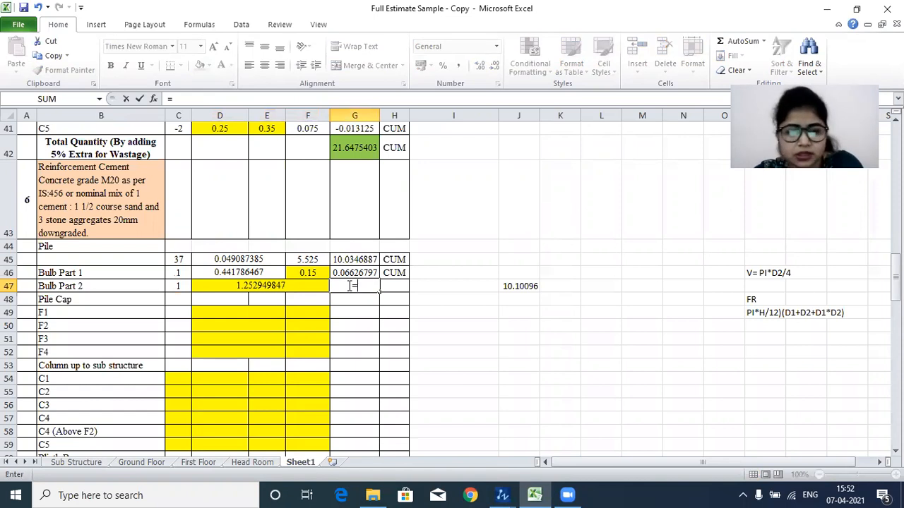
click(177, 286)
text(*)
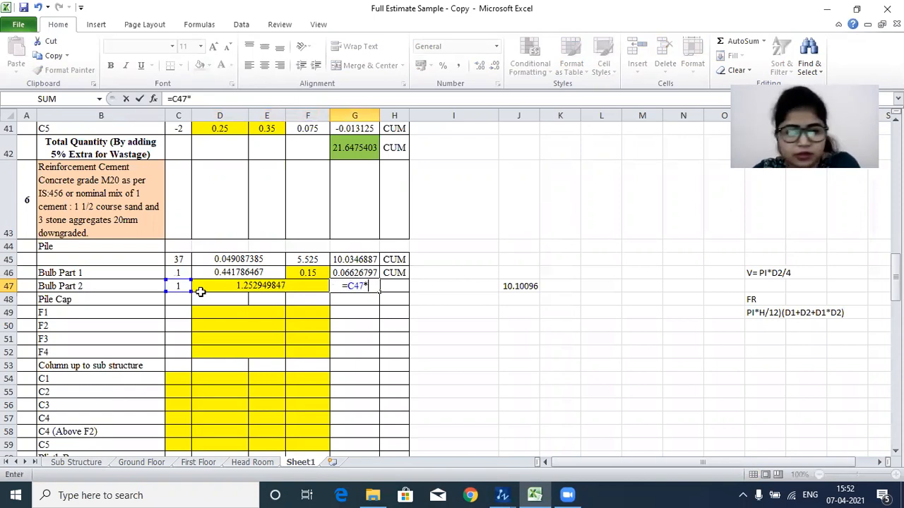
click(233, 287)
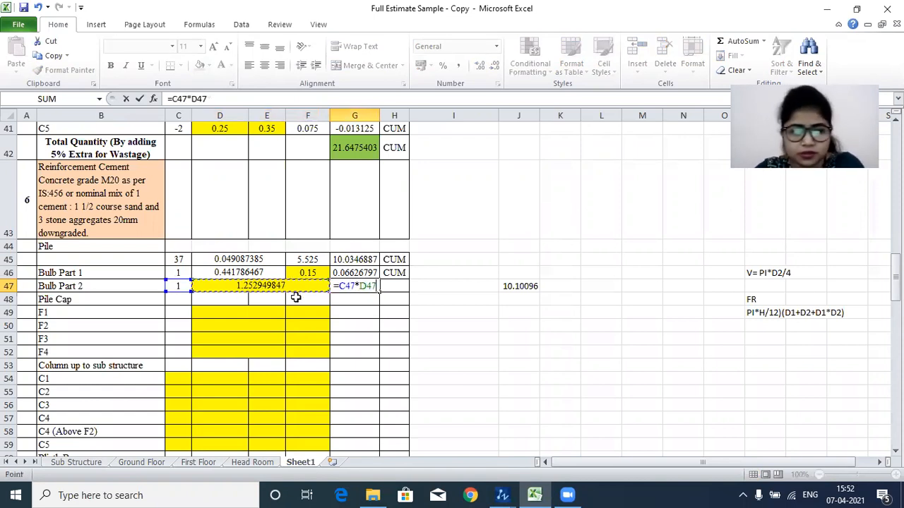
key(Return)
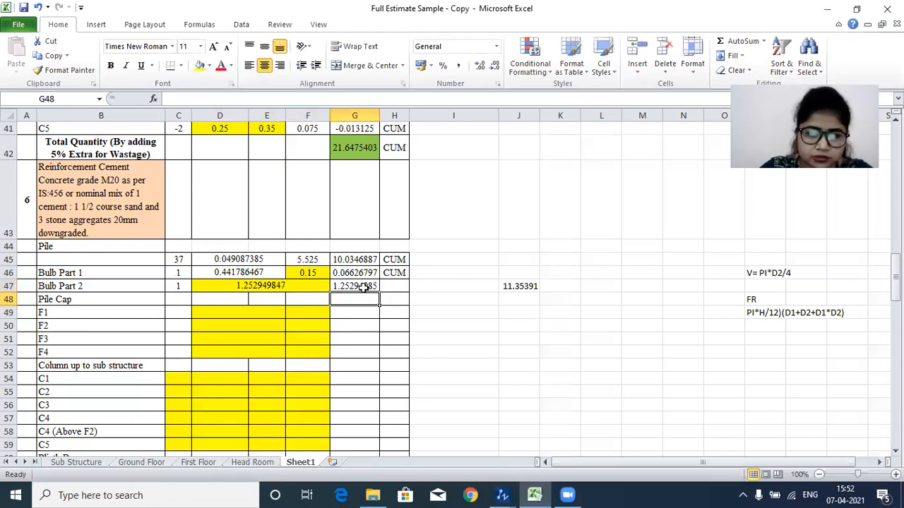
Step: Fill the CUM unit from H46 down into H47 for Bulb Part 2
click(406, 278)
drag(409, 278, 409, 291)
click(395, 285)
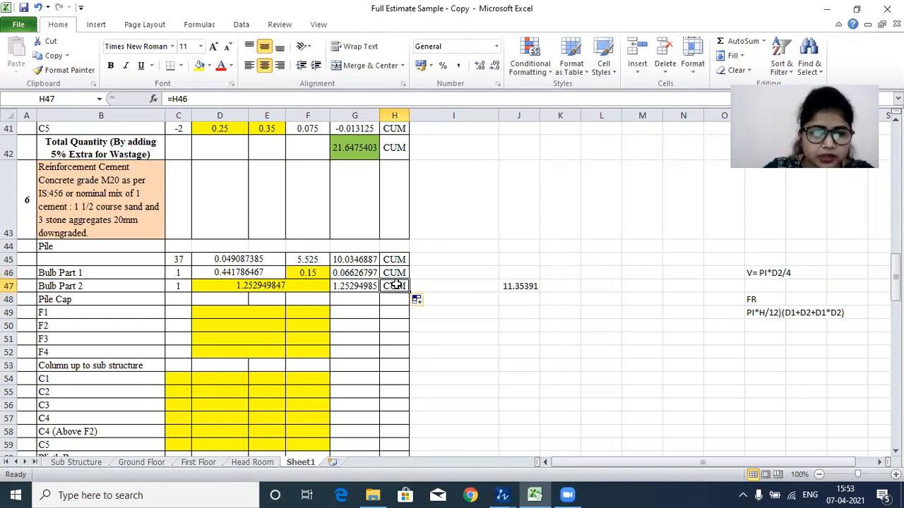
click(173, 298)
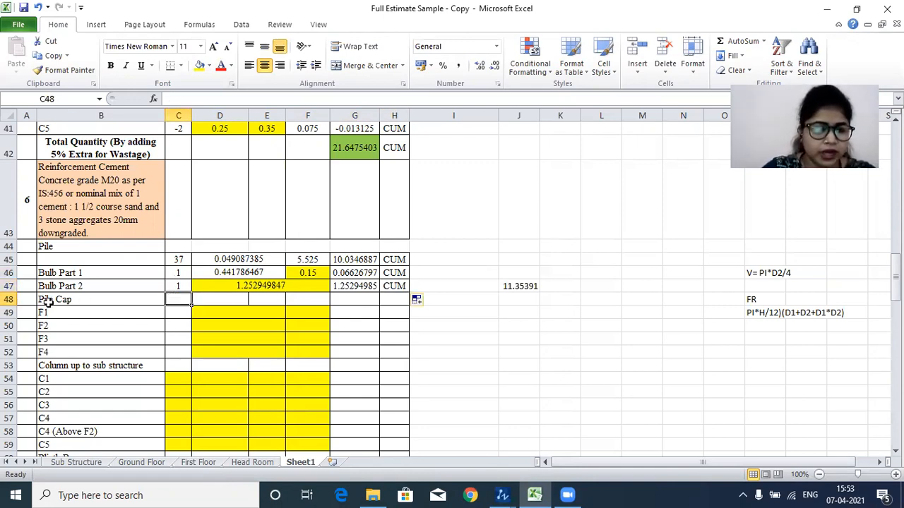
click(73, 322)
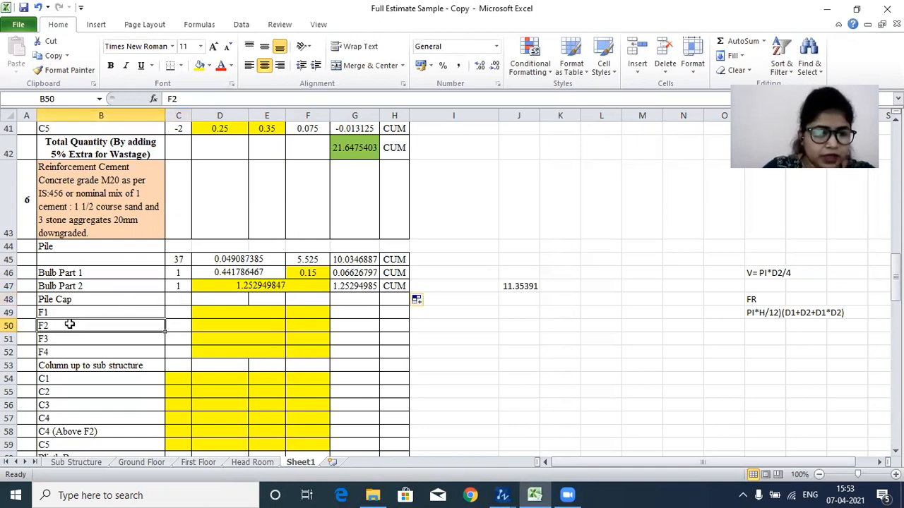
Step: Check the pile cap rows F1 to F4 against the footing entries in the earlier estimate items
click(58, 314)
click(54, 339)
click(53, 351)
click(62, 317)
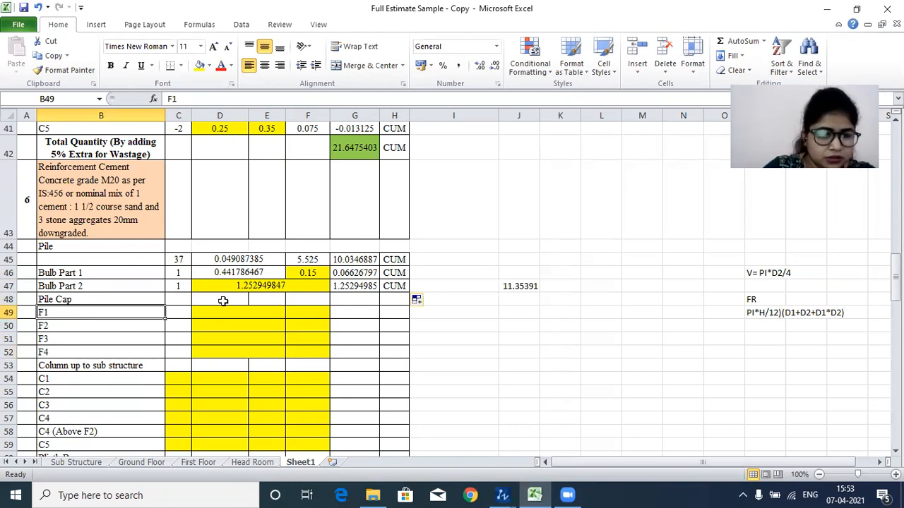
drag(896, 274, 895, 150)
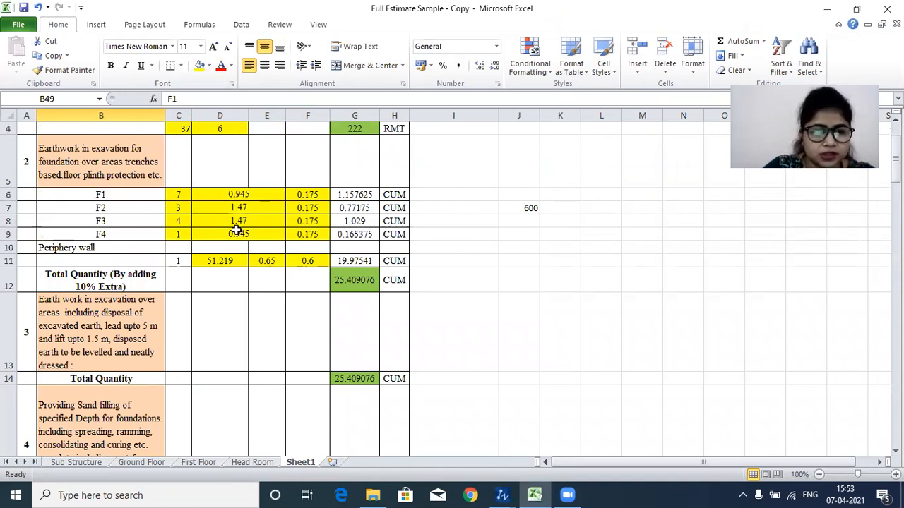
scroll(242, 237, down, 1)
scroll(186, 225, up, 2)
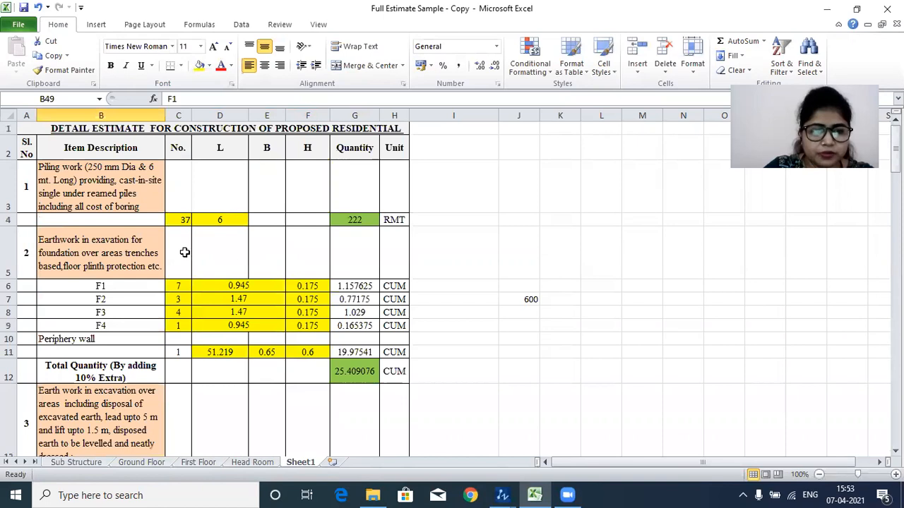
scroll(297, 274, down, 2)
scroll(221, 277, down, 7)
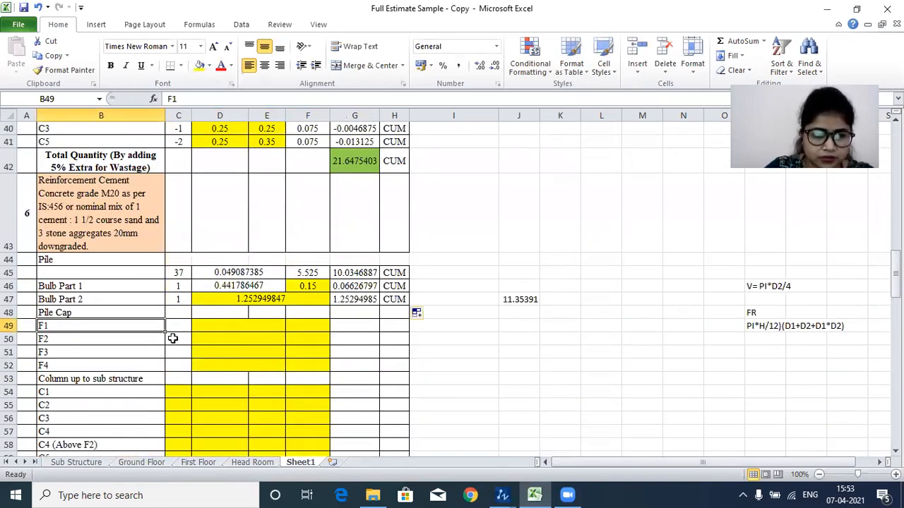
Step: Copy the footing numbers for F1 to F4 from C32:C35 into the pile cap rows C49:C52
click(172, 330)
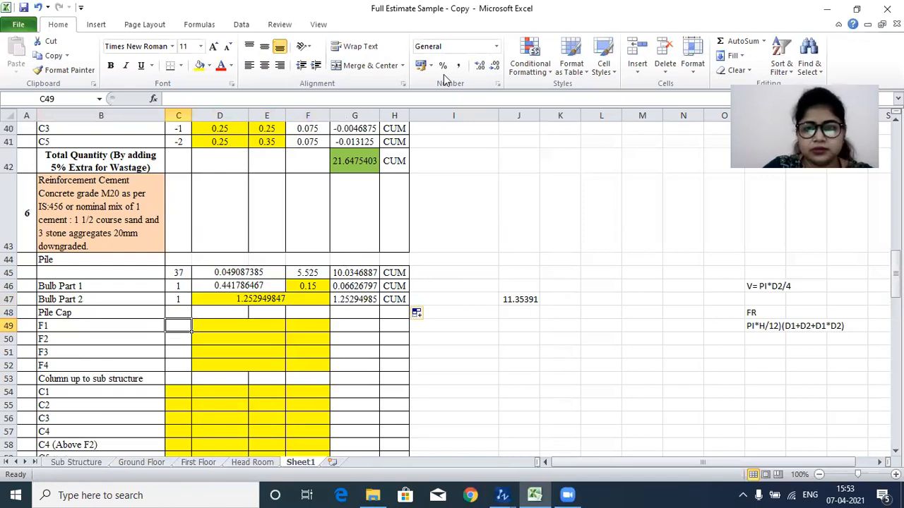
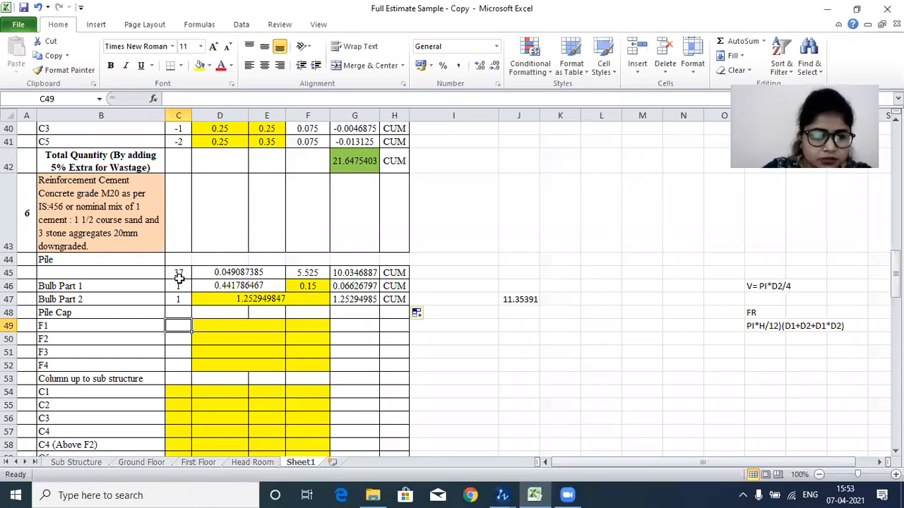
drag(178, 275, 182, 313)
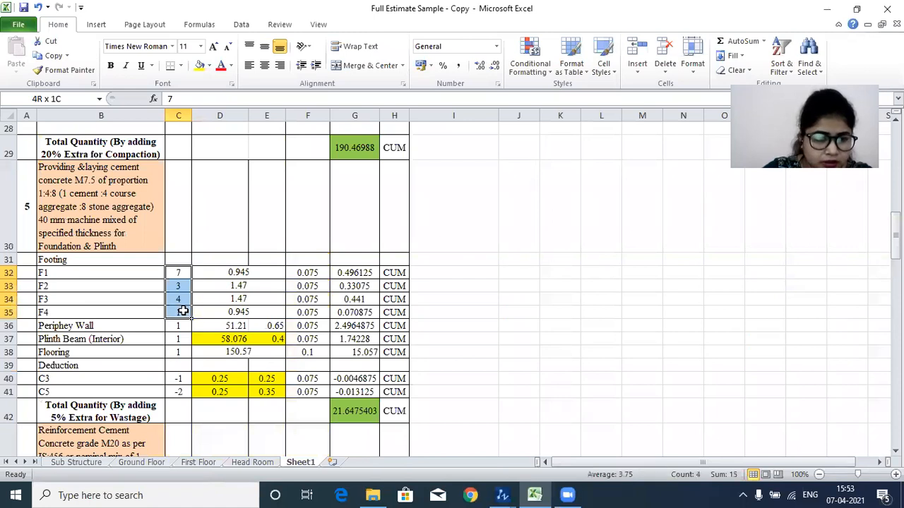
right_click(182, 271)
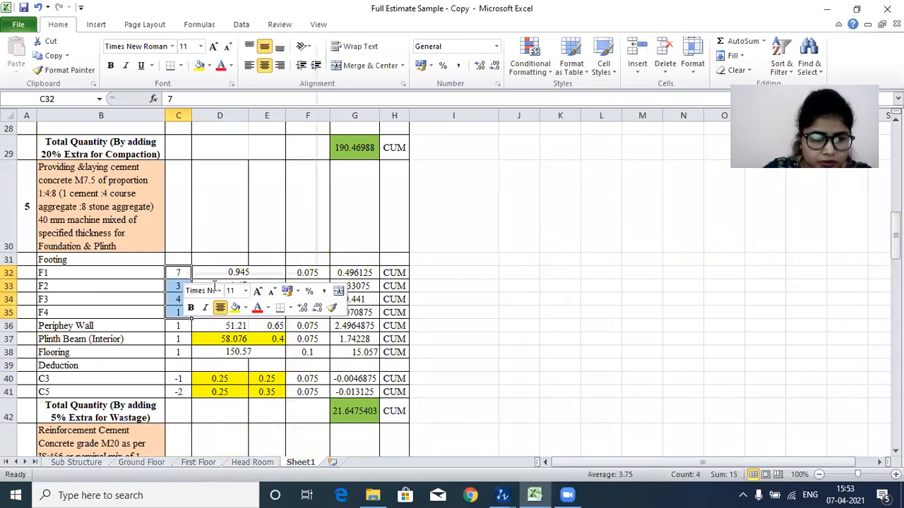
key(Return)
scroll(232, 293, down, 5)
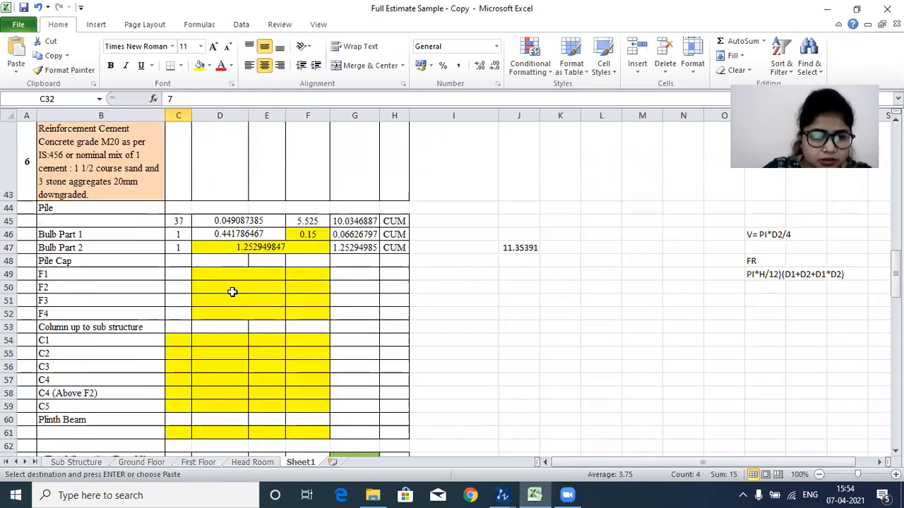
click(178, 270)
right_click(178, 270)
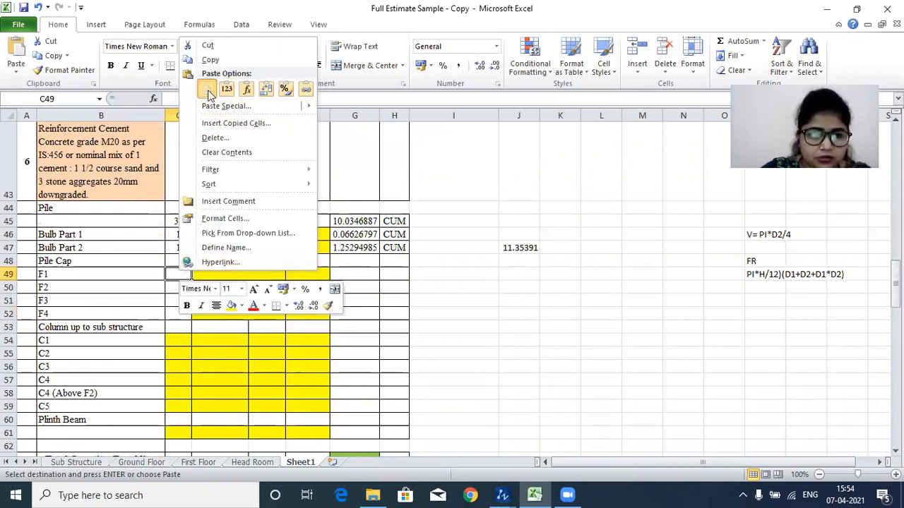
click(207, 91)
Step: Select D49 for F1, and switch to the ZWCAD structural drawing to examine the 2-pile and 3-pile cap section dimensions
click(219, 272)
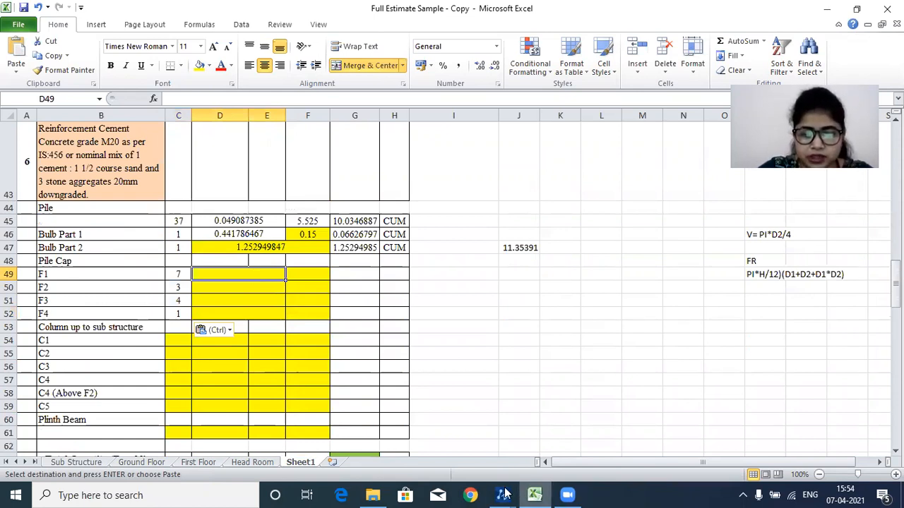
mouse_move(504, 493)
click(541, 466)
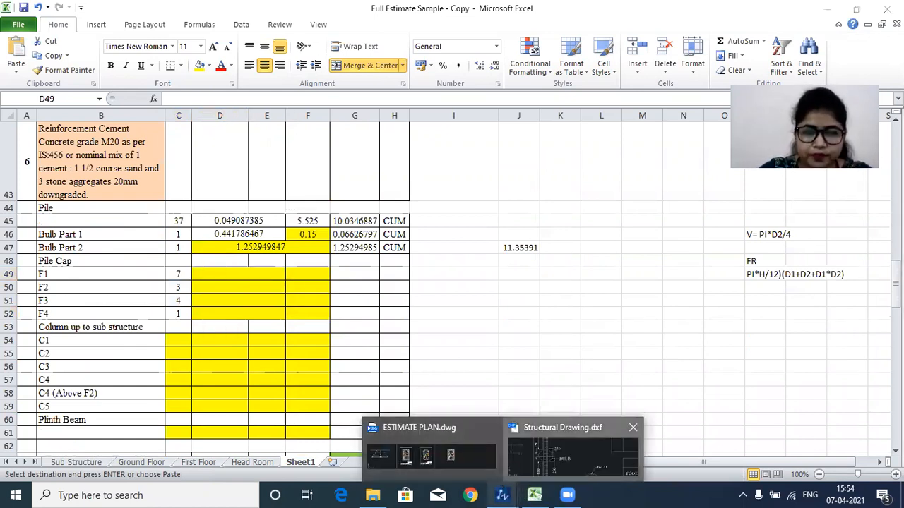
scroll(418, 256, down, 3)
mouse_move(335, 265)
mouse_down()
mouse_move(492, 42)
mouse_move(488, 22)
mouse_up()
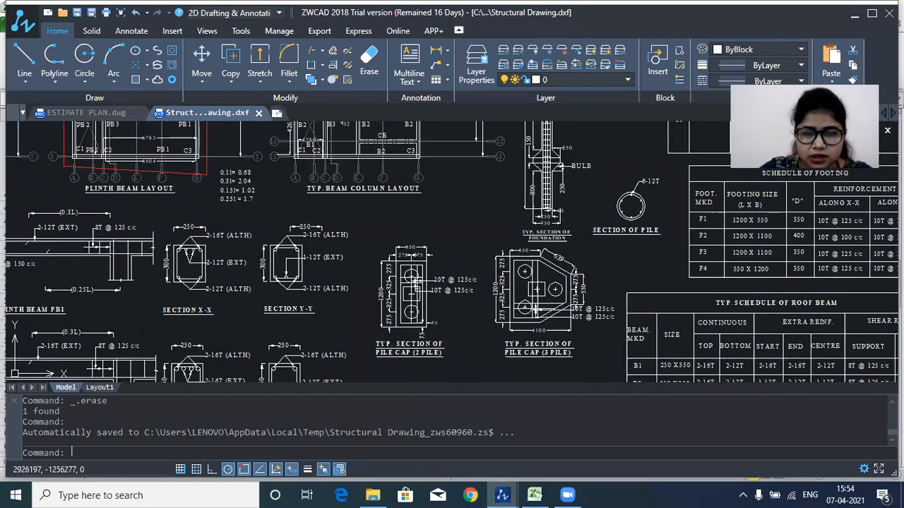
drag(541, 299, 477, 240)
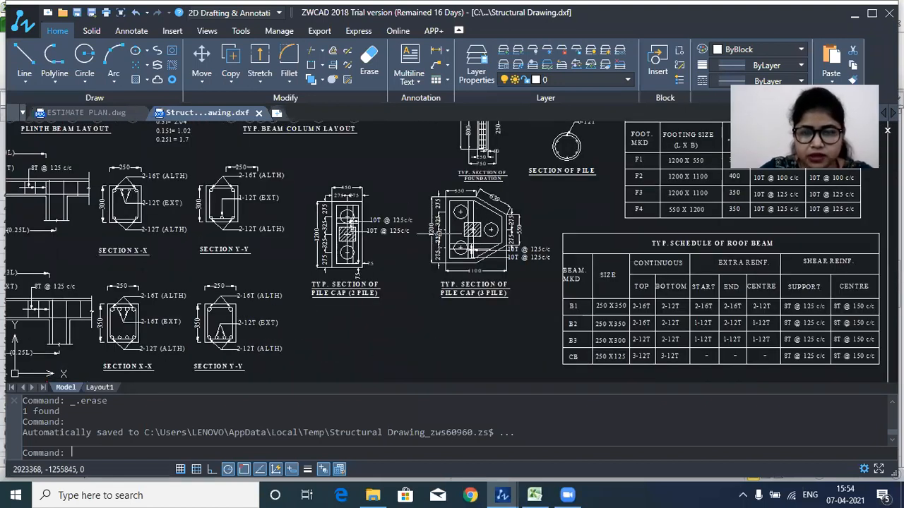
scroll(478, 234, up, 3)
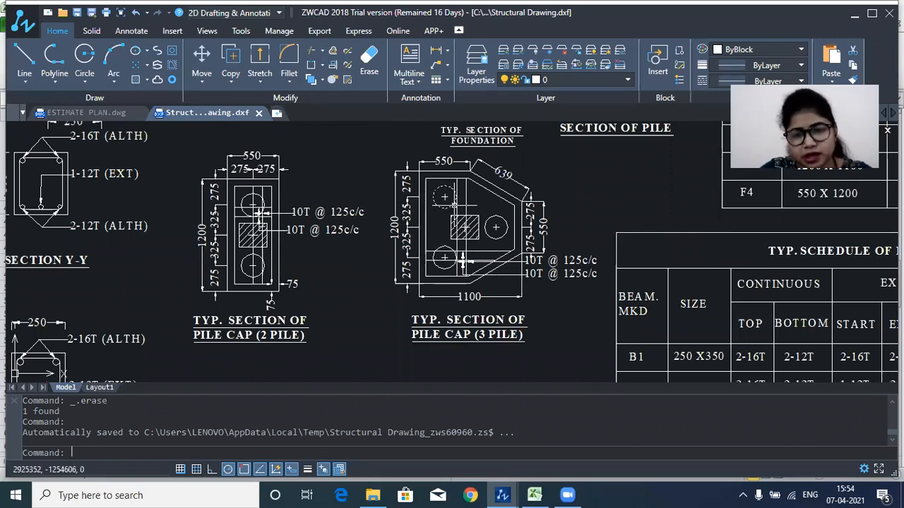
scroll(487, 220, up, 2)
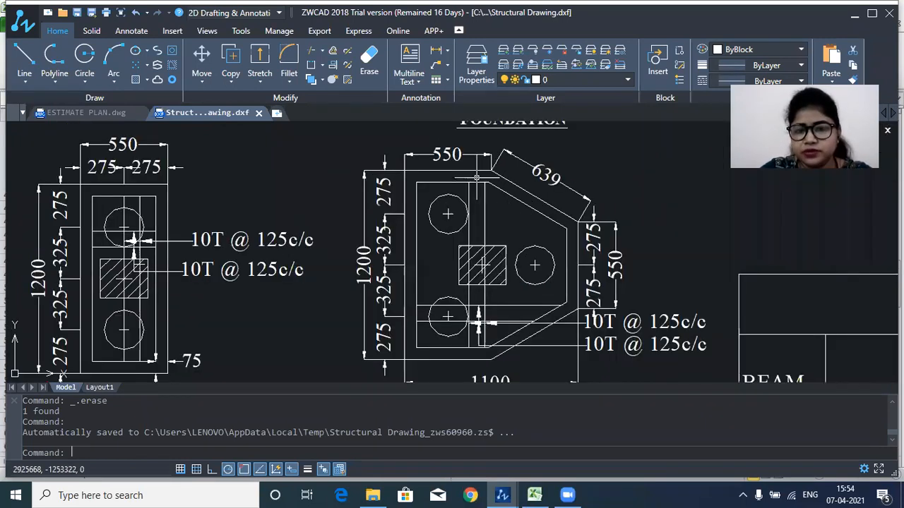
scroll(576, 283, down, 2)
drag(576, 283, 500, 269)
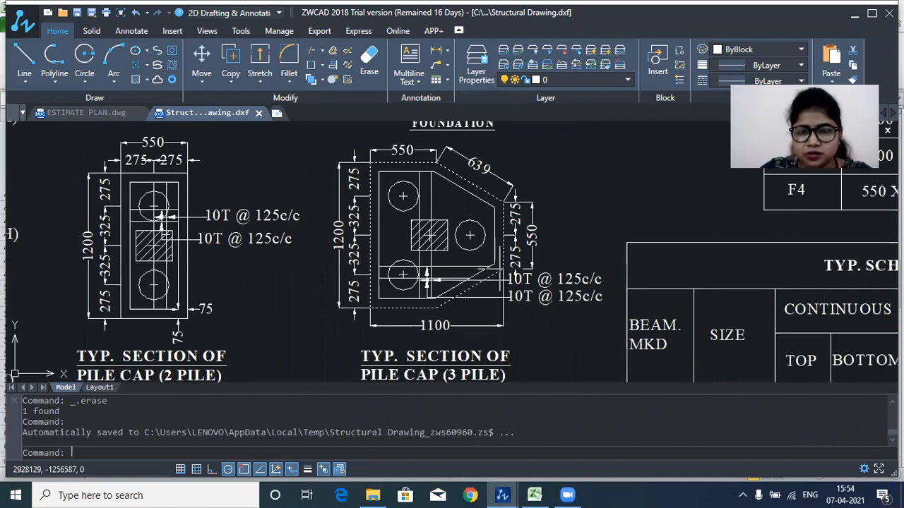
scroll(449, 176, up, 1)
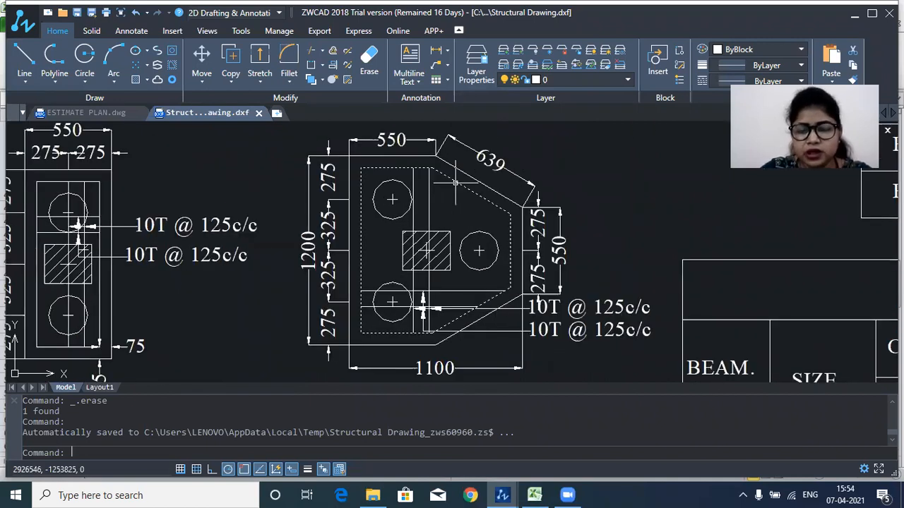
scroll(444, 215, down, 2)
drag(469, 204, 441, 190)
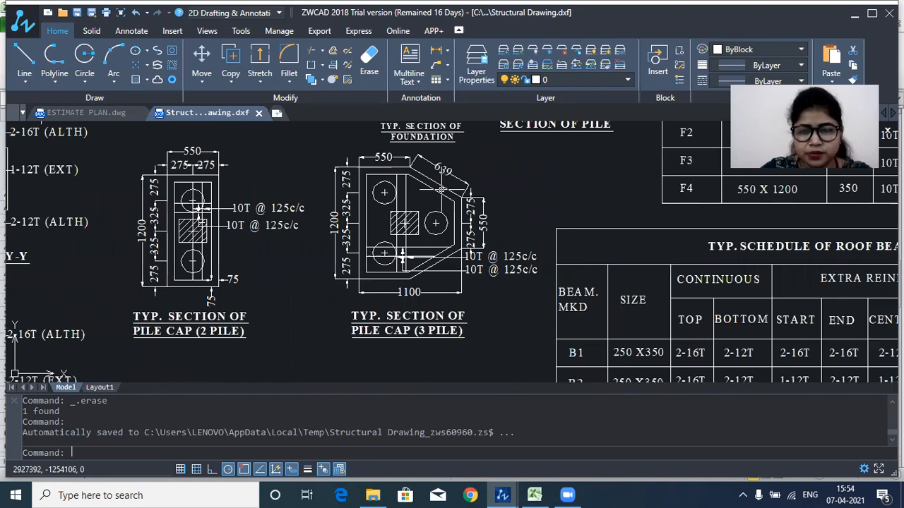
Step: Switch back to Excel, clear the copy selection, and review the F1 to F4 footing areas in the earlier estimate items
click(531, 495)
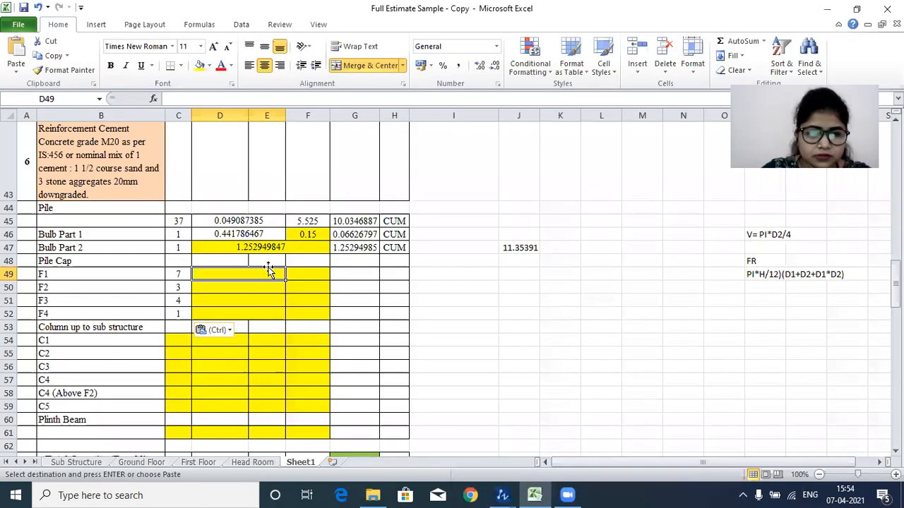
scroll(282, 267, up, 4)
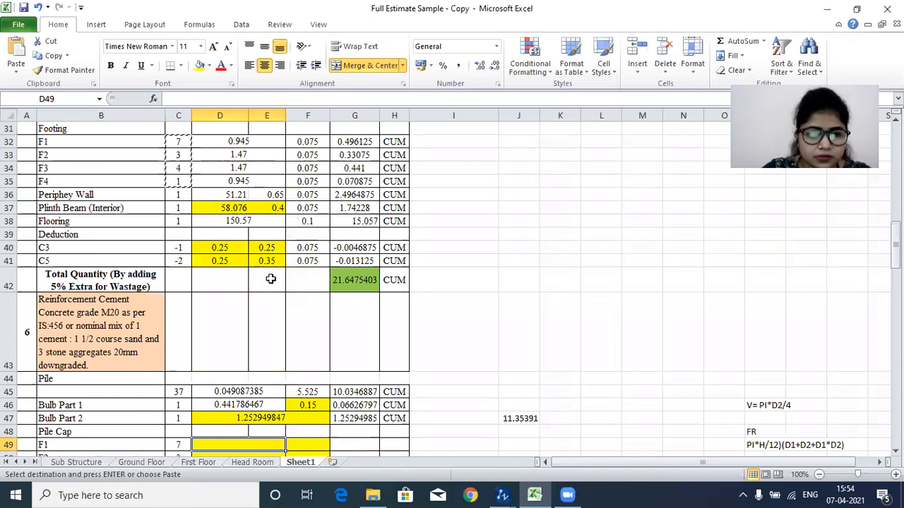
scroll(271, 281, down, 4)
key(Escape)
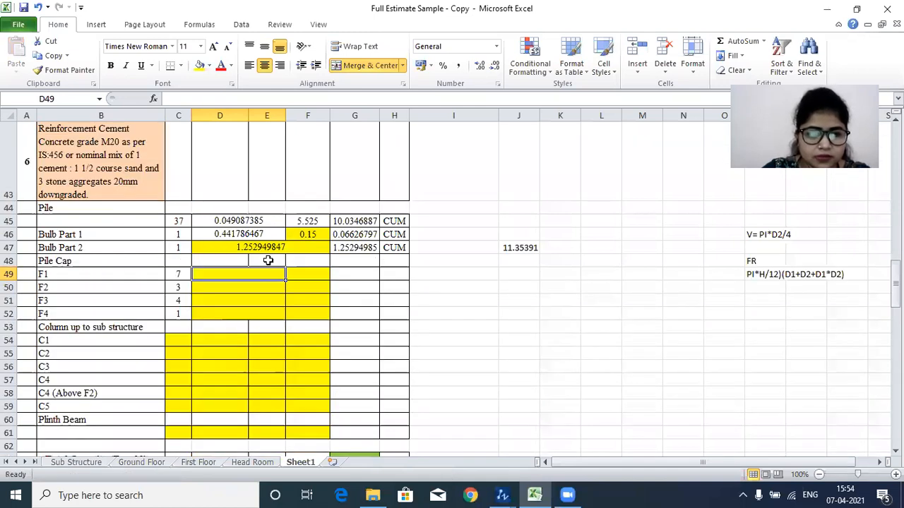
scroll(268, 260, up, 4)
scroll(268, 261, up, 10)
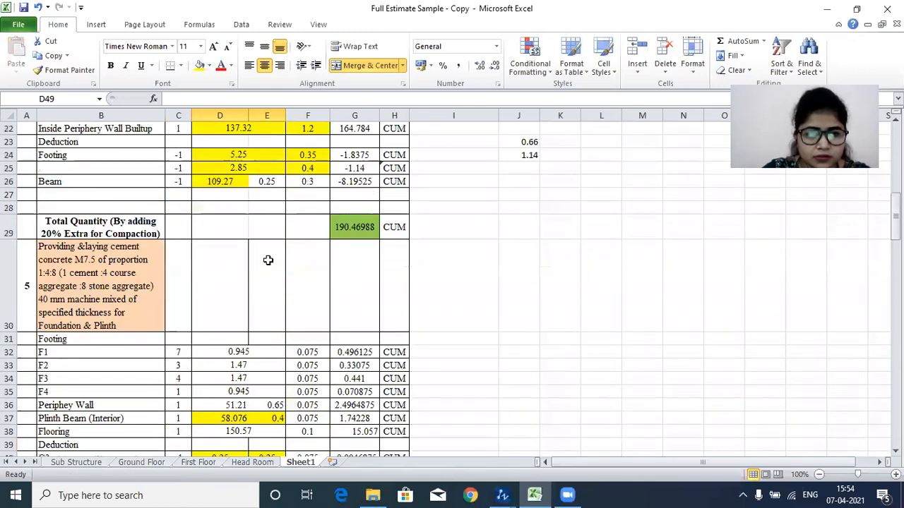
scroll(268, 284, down, 4)
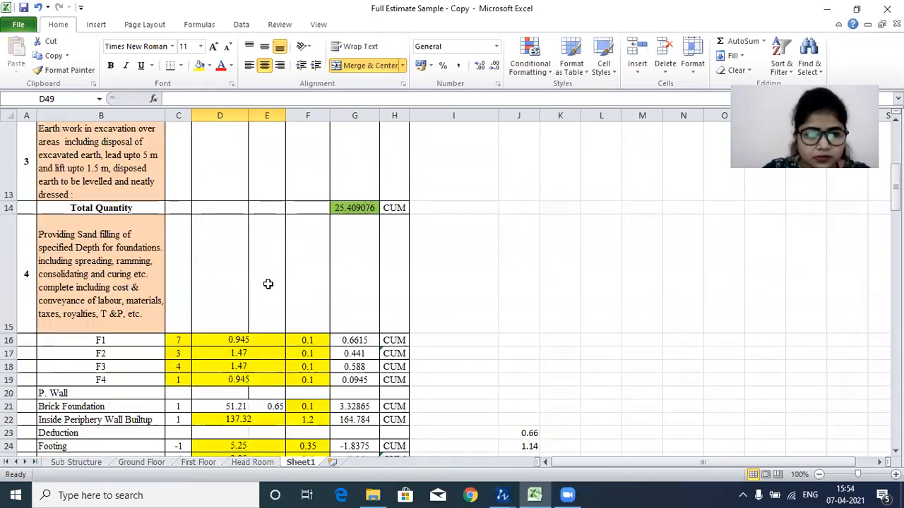
scroll(268, 284, down, 5)
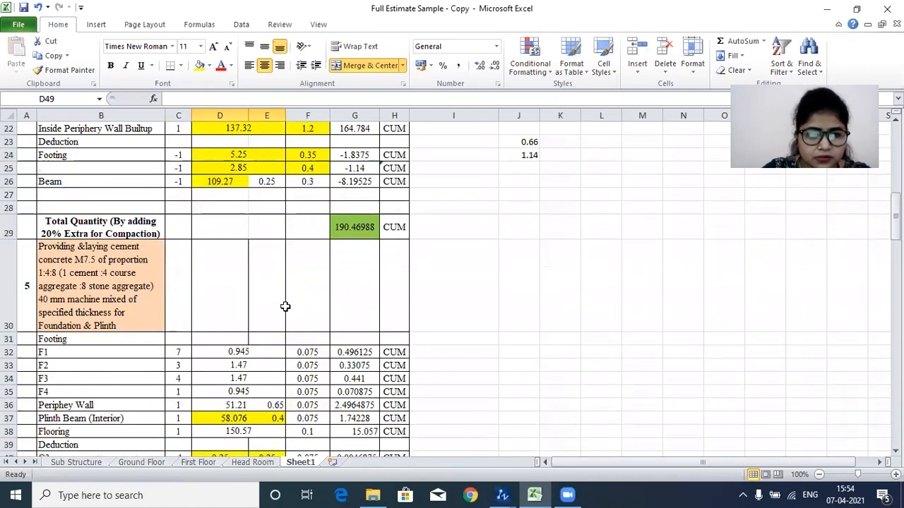
scroll(259, 272, down, 5)
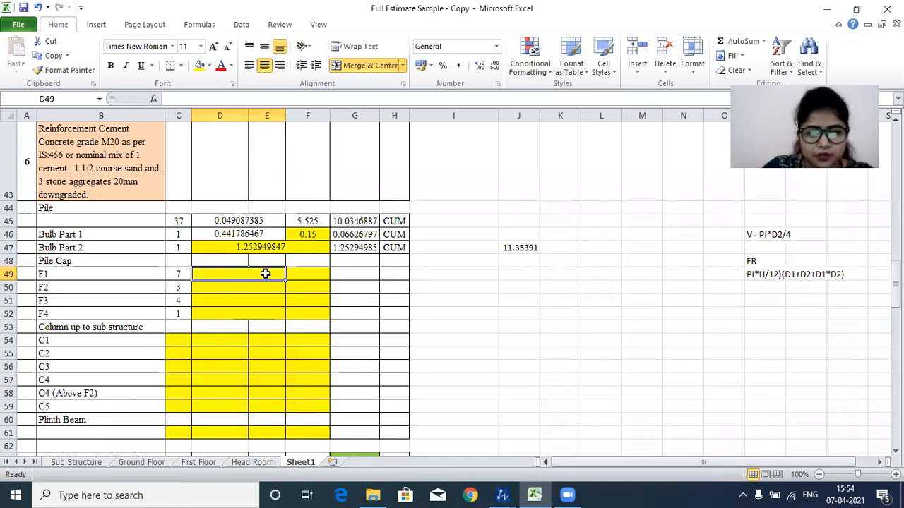
Step: Switch to the ZWCAD structural drawing and list the properties of the middle F1 footing outline on grid line 2
mouse_move(526, 493)
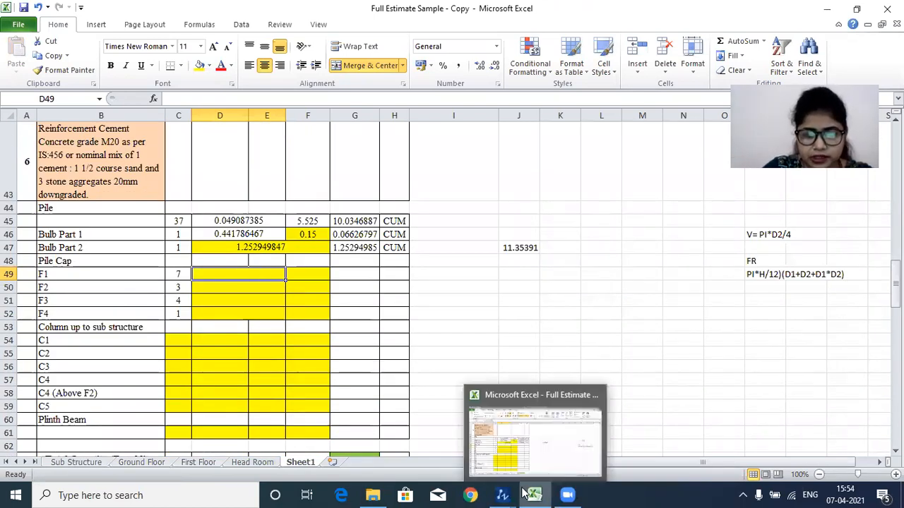
click(565, 455)
scroll(473, 218, down, 5)
drag(220, 167, 280, 248)
scroll(264, 201, up, 10)
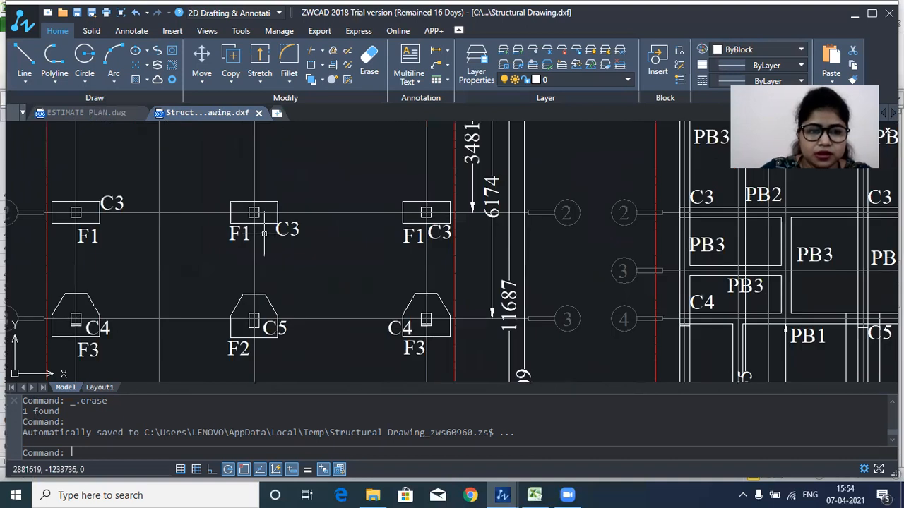
click(263, 198)
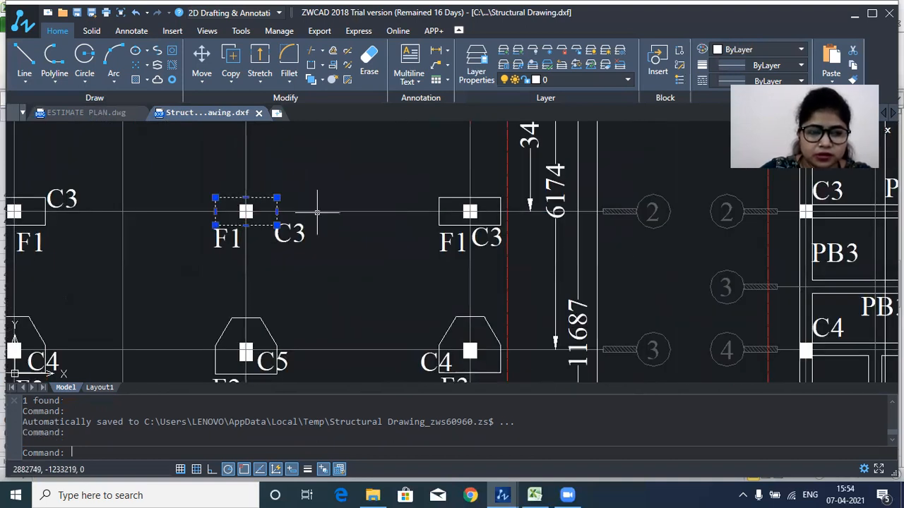
drag(317, 204, 344, 182)
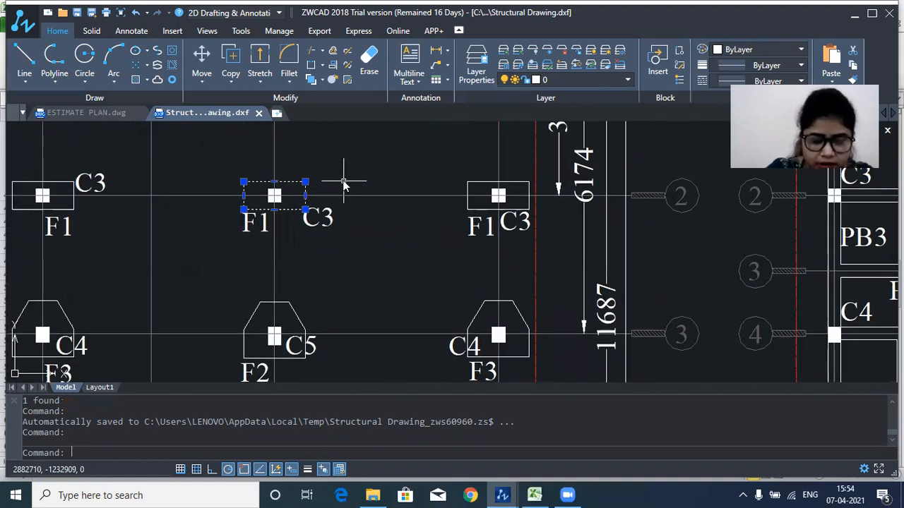
text(LI)
key(Return)
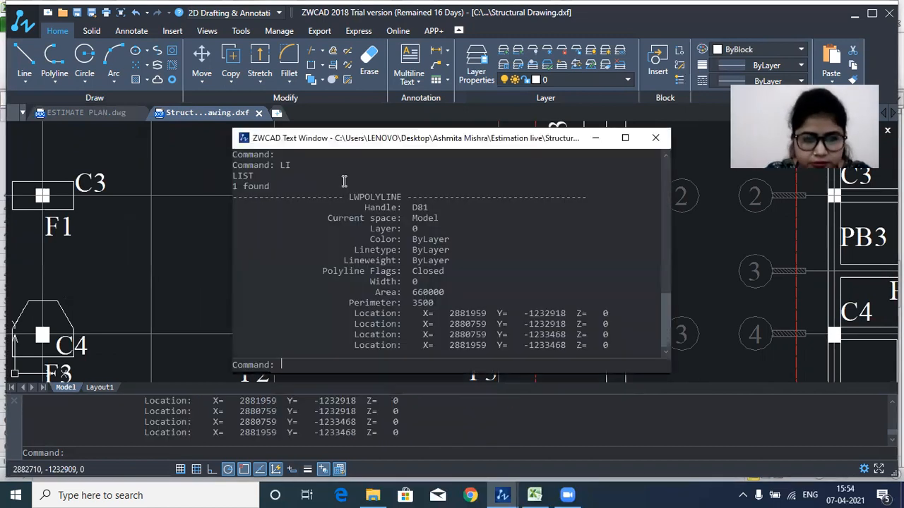
click(655, 138)
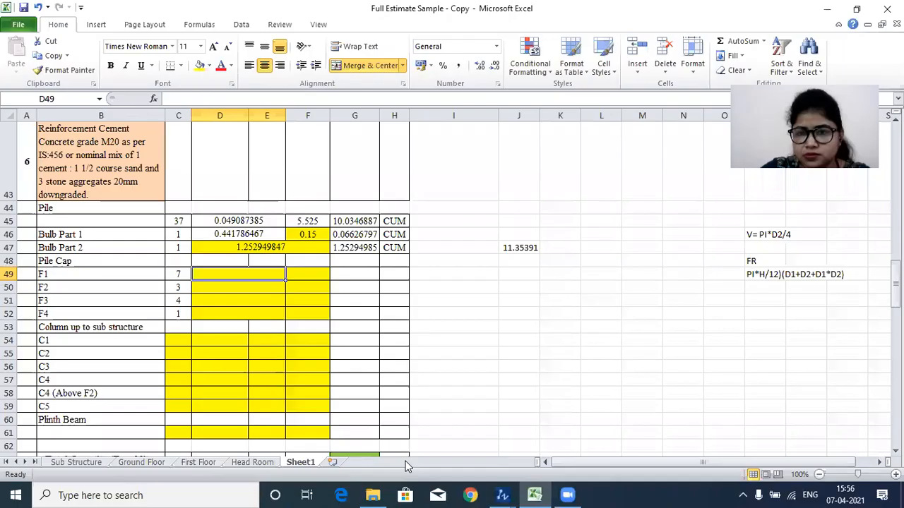
Step: Return to the ZWCAD structural drawing and list the middle F1 footing outline's properties again to read its area
mouse_move(502, 495)
click(504, 393)
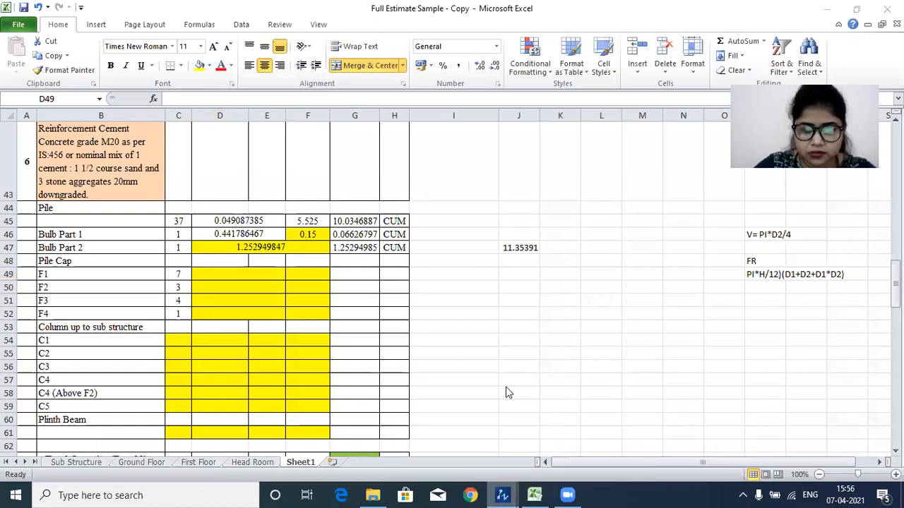
scroll(495, 362, down, 2)
scroll(397, 191, up, 5)
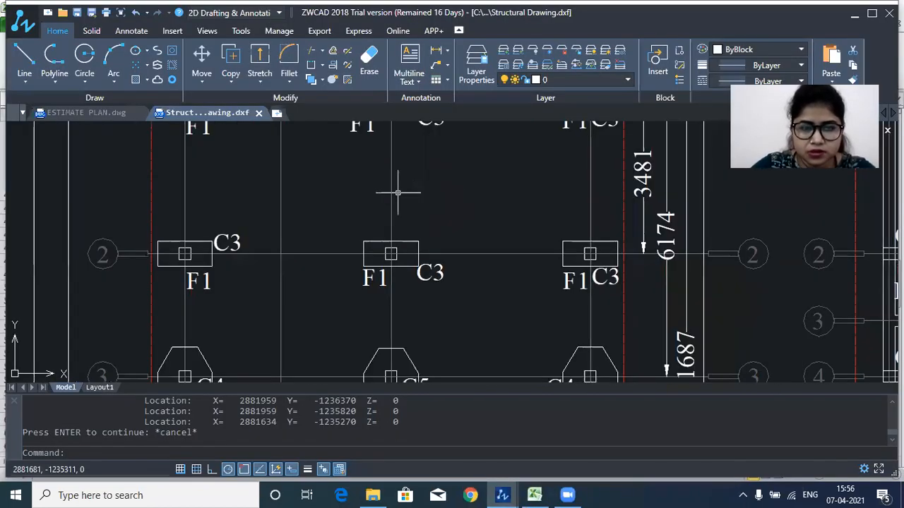
click(420, 233)
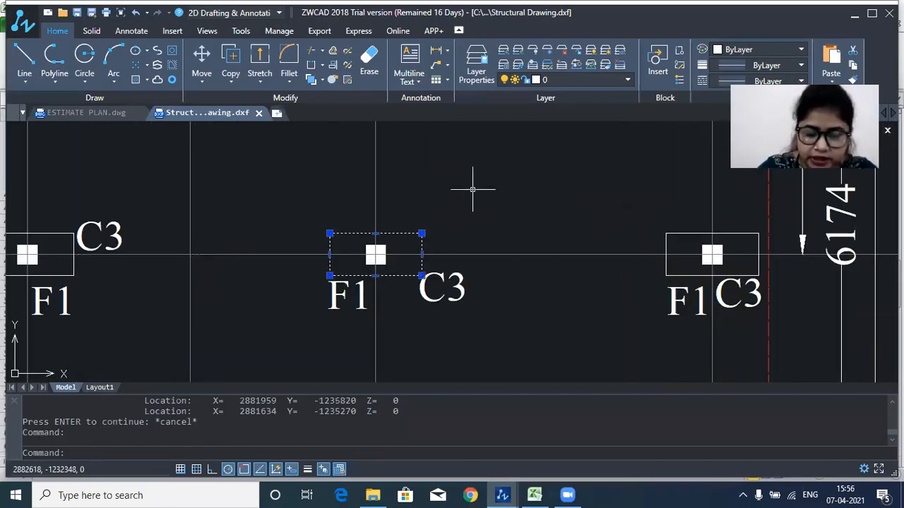
text(li)
key(Return)
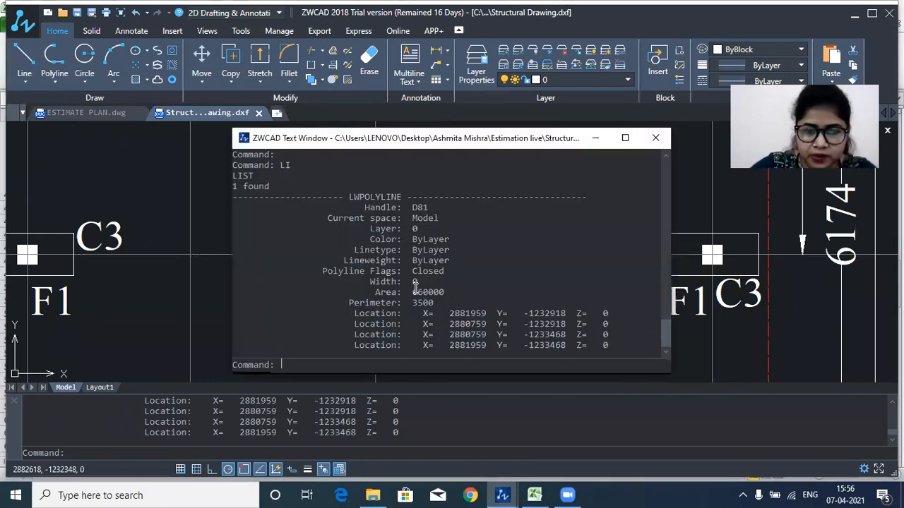
click(654, 138)
Step: Switch back to Excel and enter 0.66 as the F1 pile cap area in D49
key(alt+Tab)
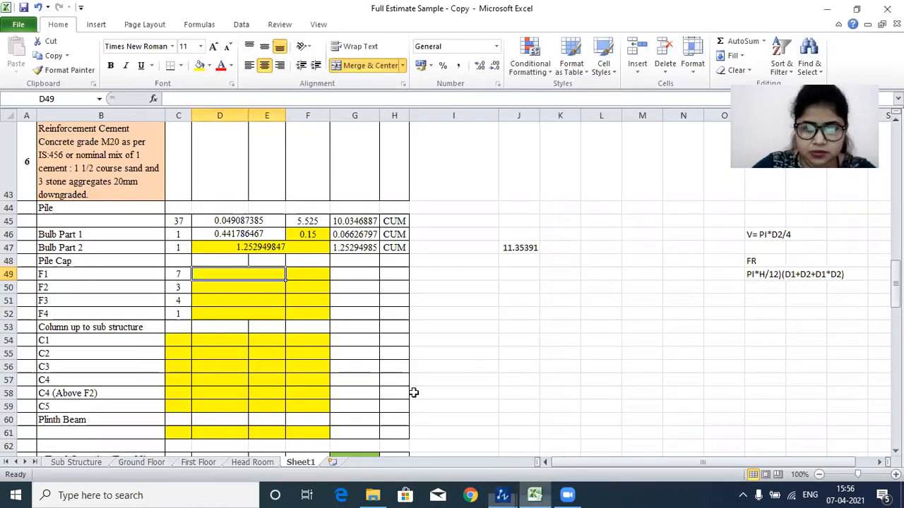
text(0.66)
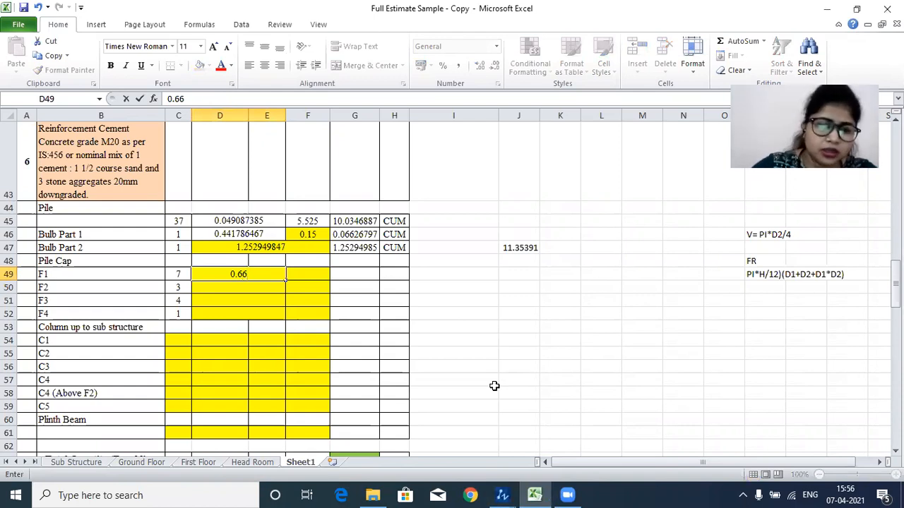
click(516, 273)
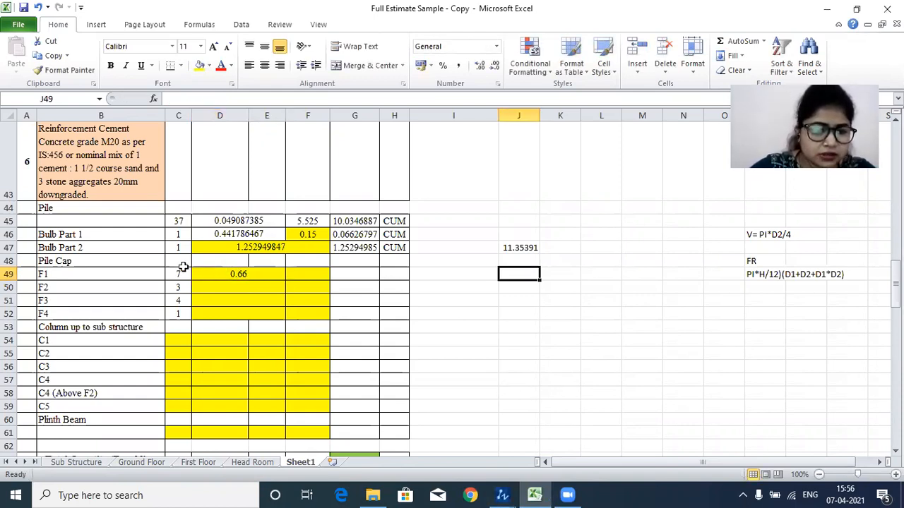
click(243, 274)
Step: Select D50 for F2, and switch to the ZWCAD structural drawing to list the properties of the F2 footing outline on grid line 3
click(209, 290)
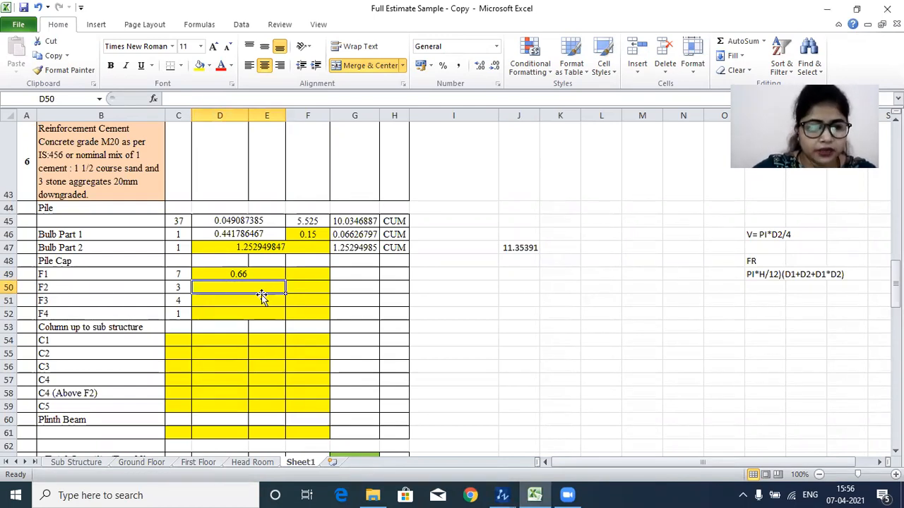
mouse_move(502, 495)
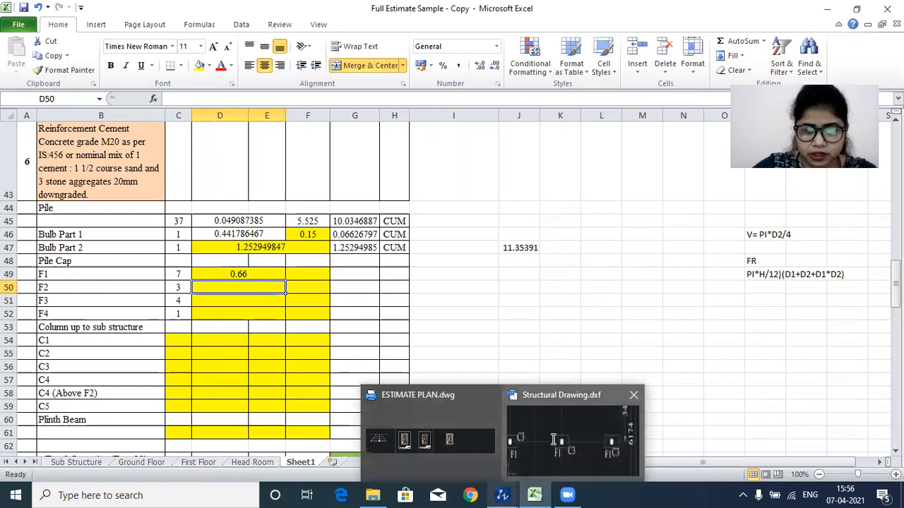
click(555, 438)
scroll(270, 256, down, 3)
scroll(403, 309, up, 5)
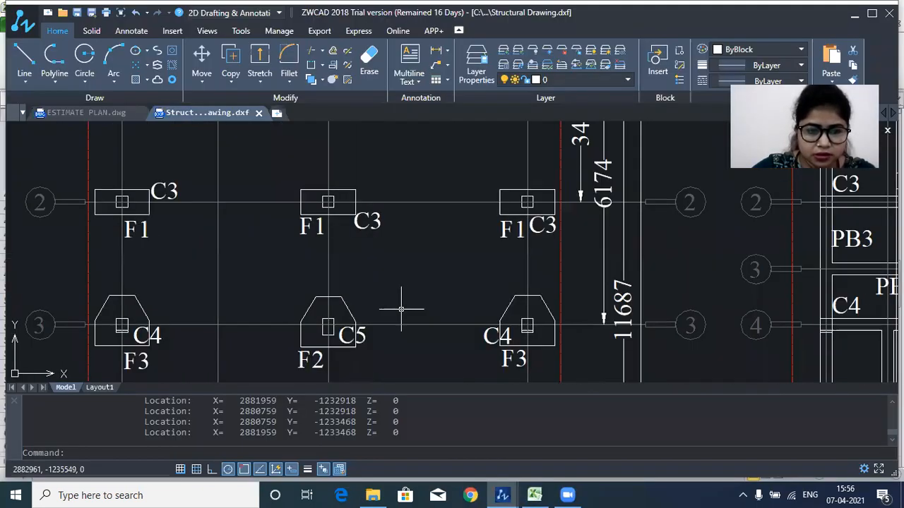
click(331, 300)
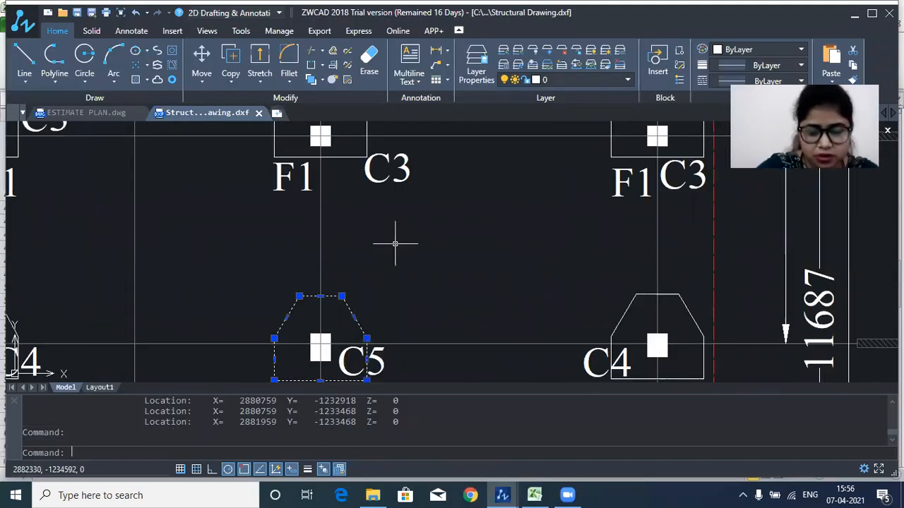
text(li)
key(Return)
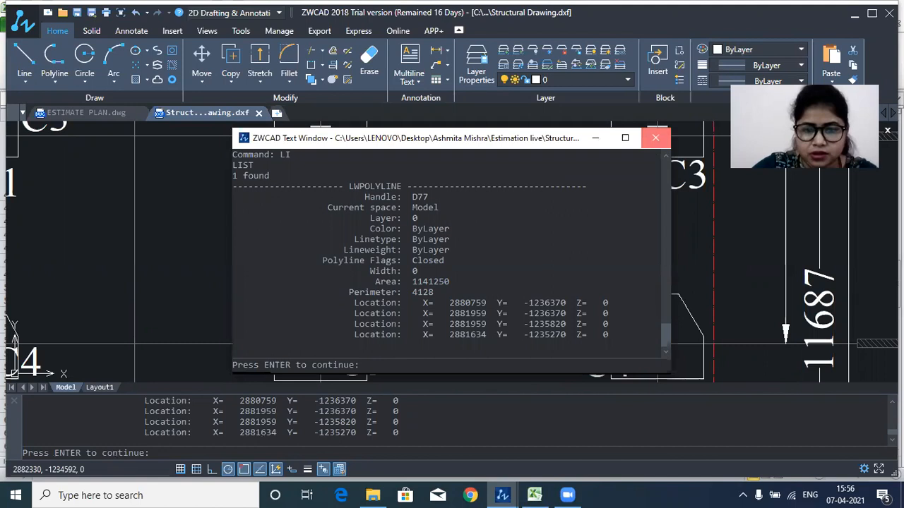
click(656, 138)
Step: Switch back to Excel and enter 1.14 as the F2 pile cap area in D50
click(534, 495)
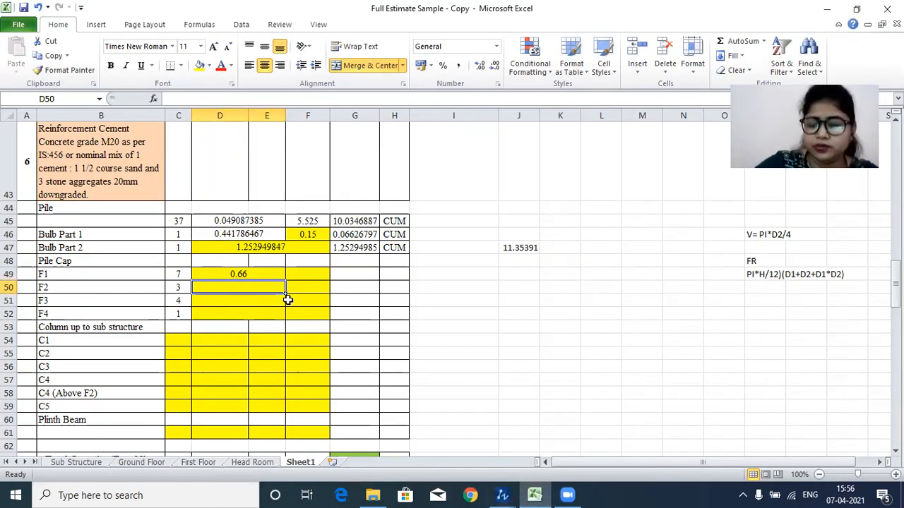
text(1.14)
key(Return)
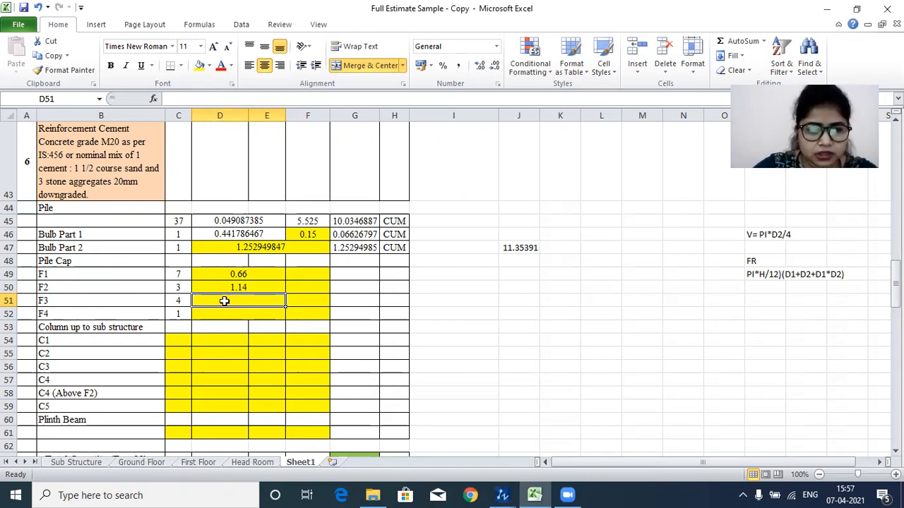
Step: Link the F3 pile cap area in D51 to D50, and the F4 area in D52 to D49
text(=)
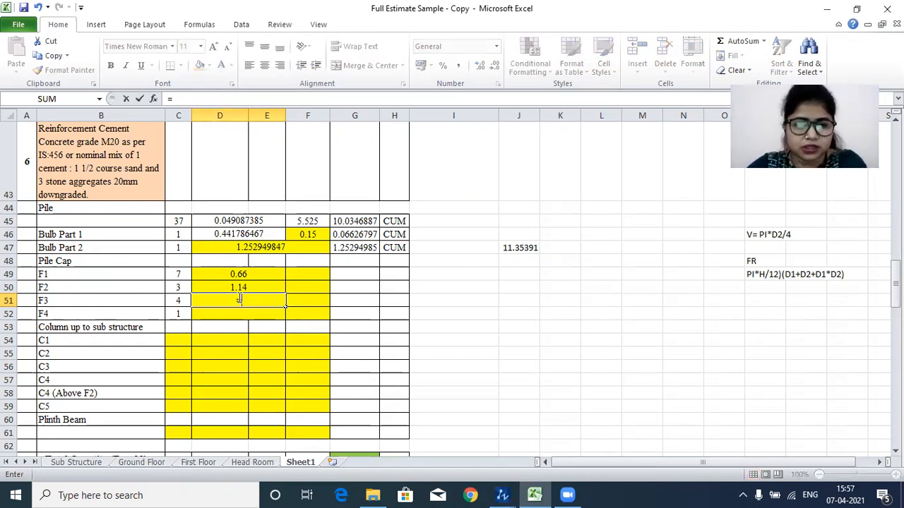
click(252, 286)
key(Return)
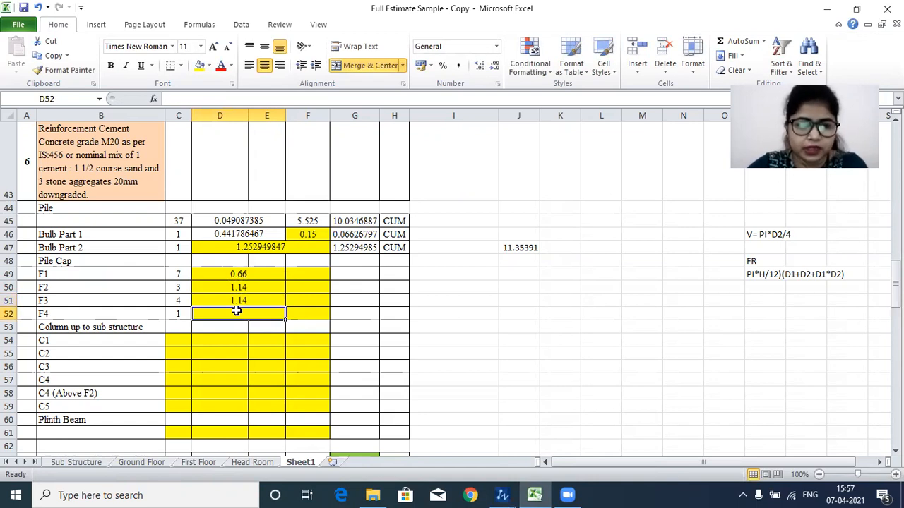
text(=)
click(242, 272)
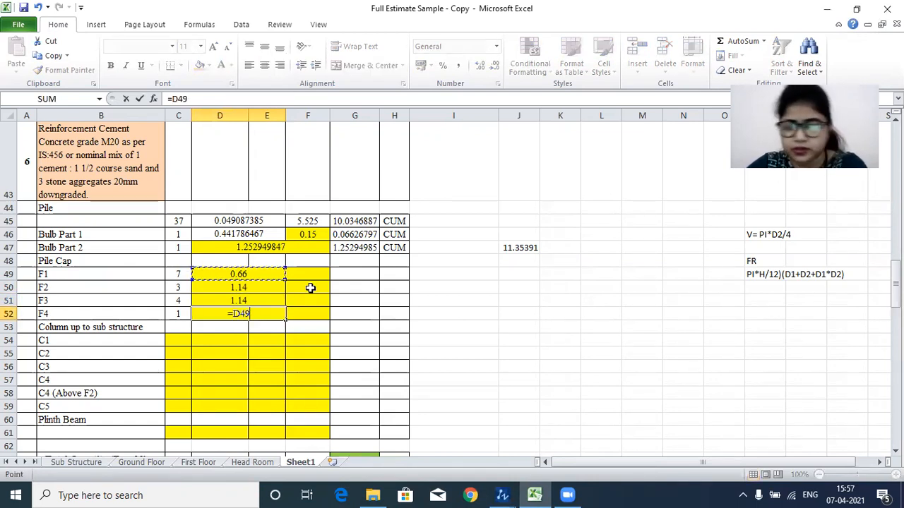
key(Return)
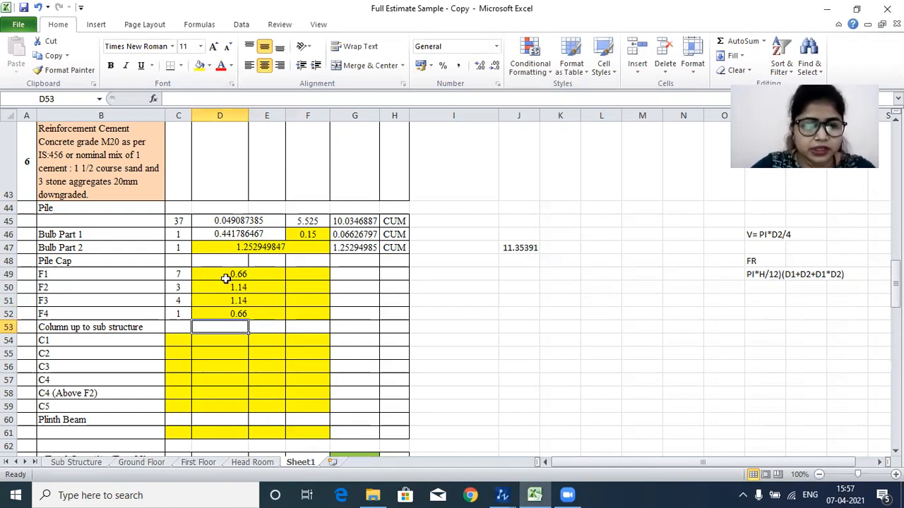
Step: Select F49 for the F1 depth, and switch to the ZWCAD structural drawing to examine the "D" column in the schedule of footing
click(299, 276)
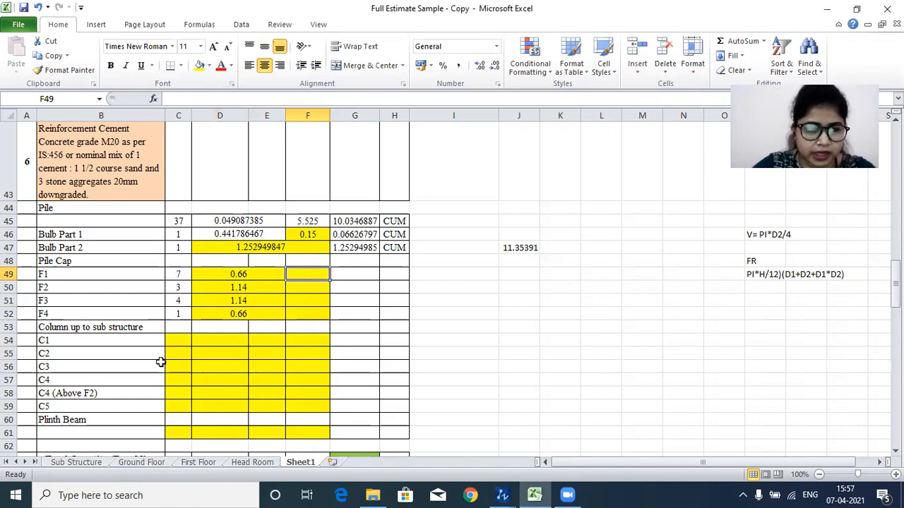
mouse_move(502, 494)
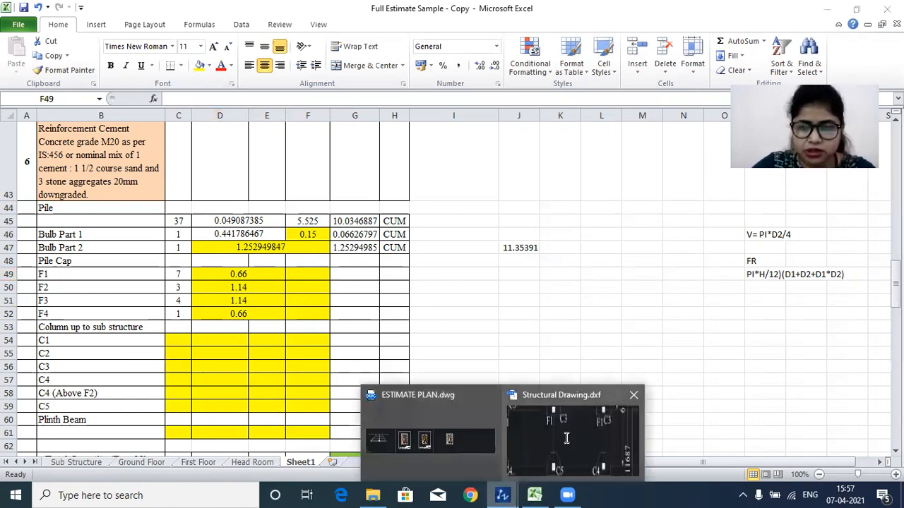
click(622, 445)
scroll(481, 293, down, 12)
drag(719, 265, 416, 181)
scroll(415, 181, up, 5)
scroll(458, 266, up, 4)
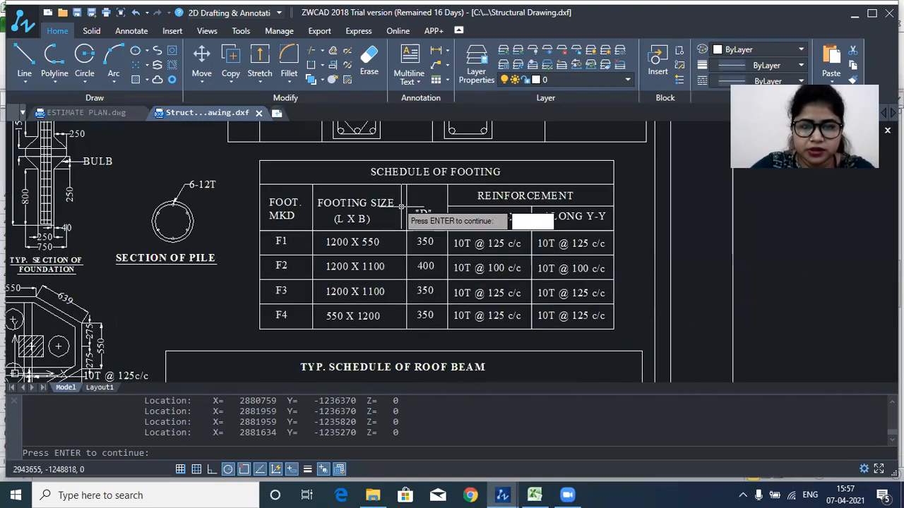
scroll(446, 254, up, 3)
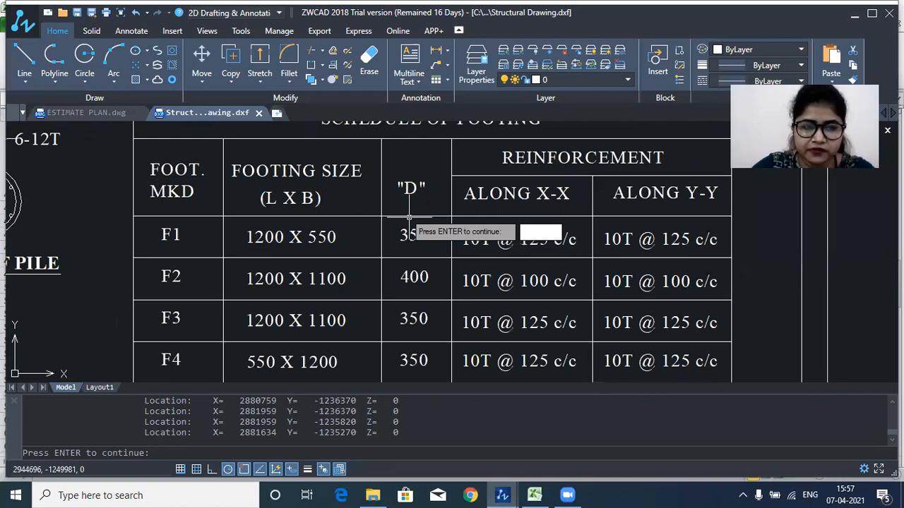
scroll(436, 229, down, 3)
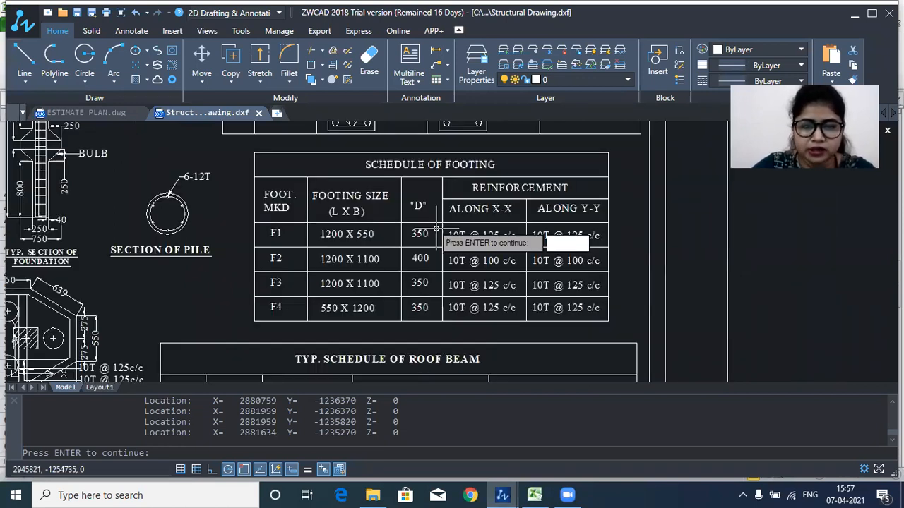
scroll(437, 280, up, 3)
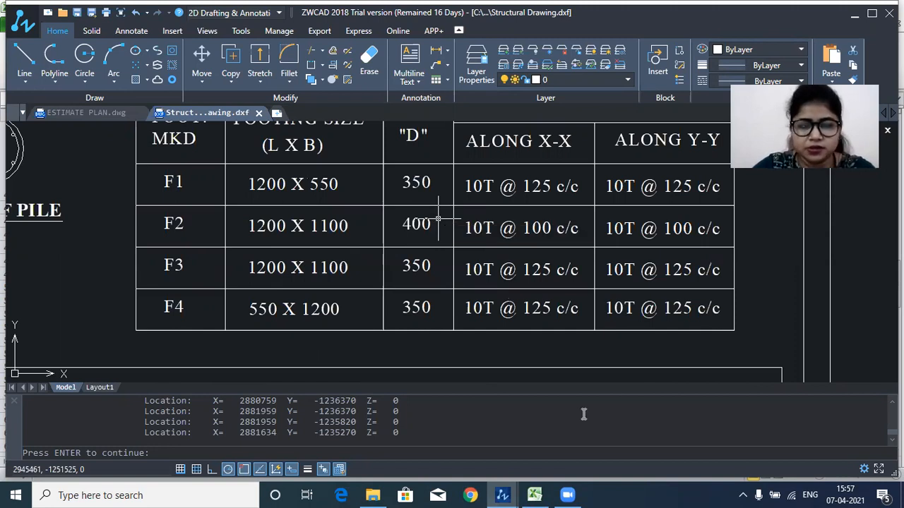
scroll(435, 225, down, 3)
Step: Switch back to Excel and enter the pile cap depths: 0.35 in F49, 0.40 in F50, and 0.35 in F51 and F52
click(535, 495)
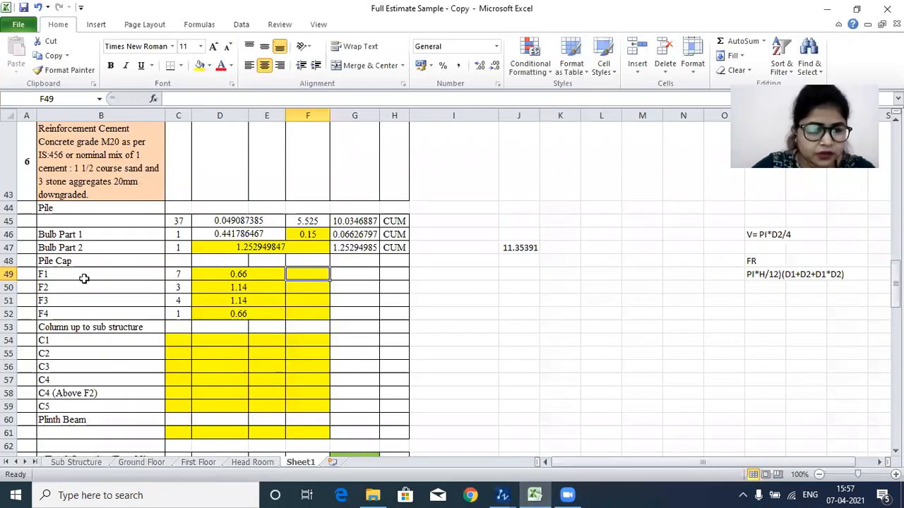
click(309, 291)
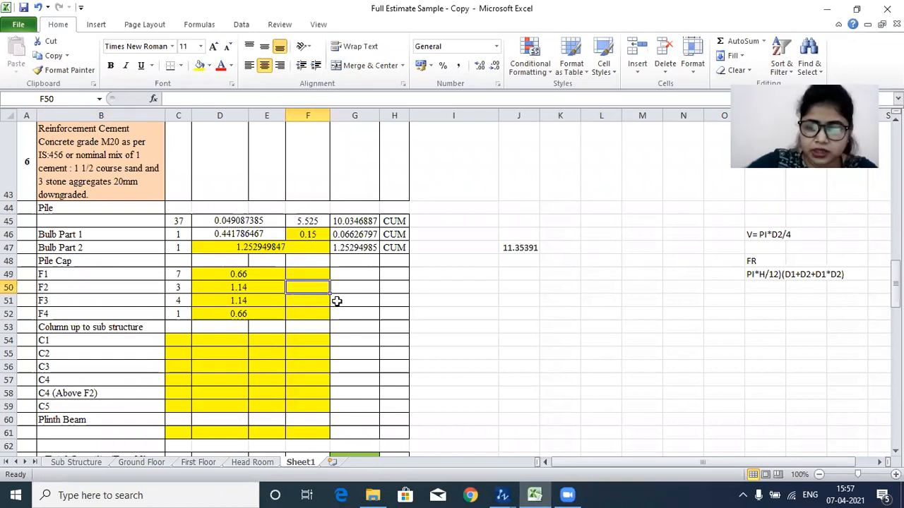
text(0.40)
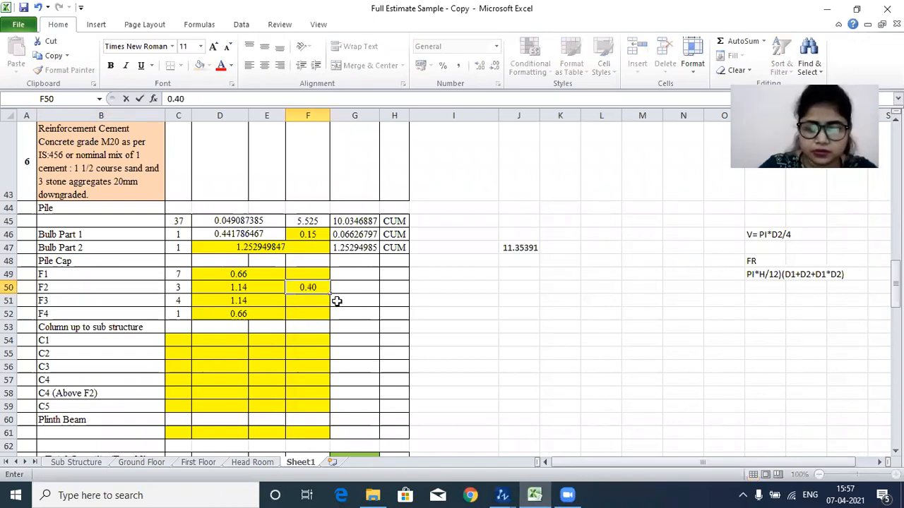
key(Up)
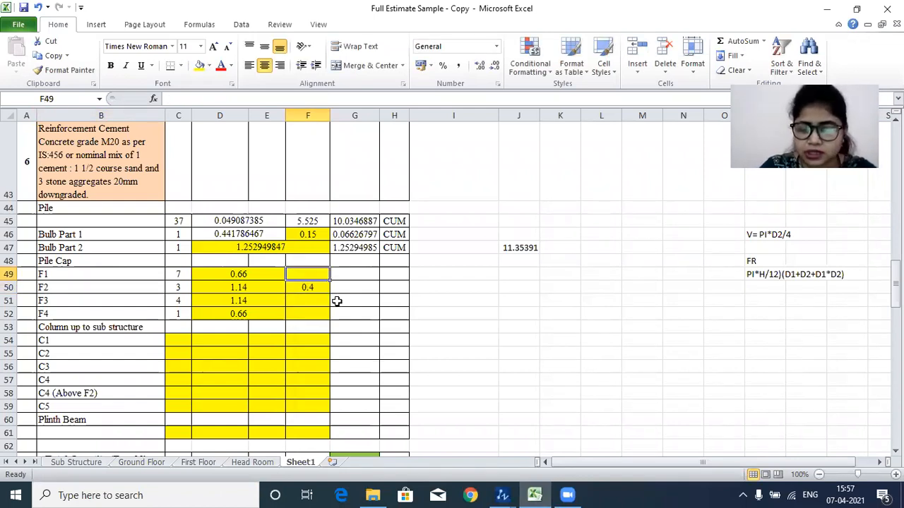
text(0.35)
key(Down)
key(Down)
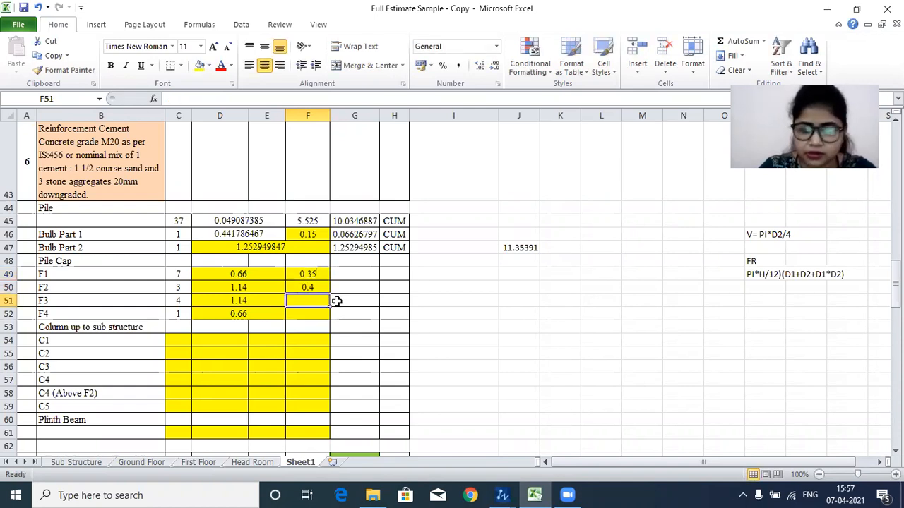
text(0.35)
key(Return)
text(0.)
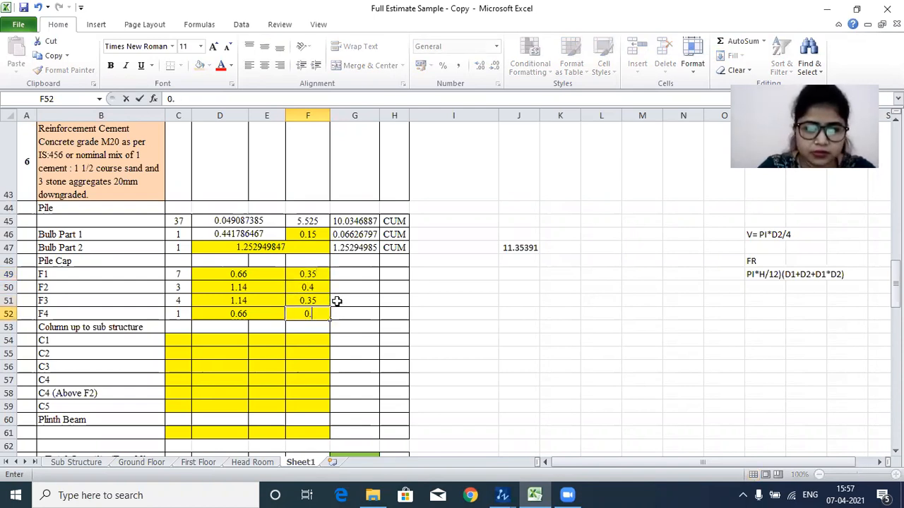
text(35)
key(Return)
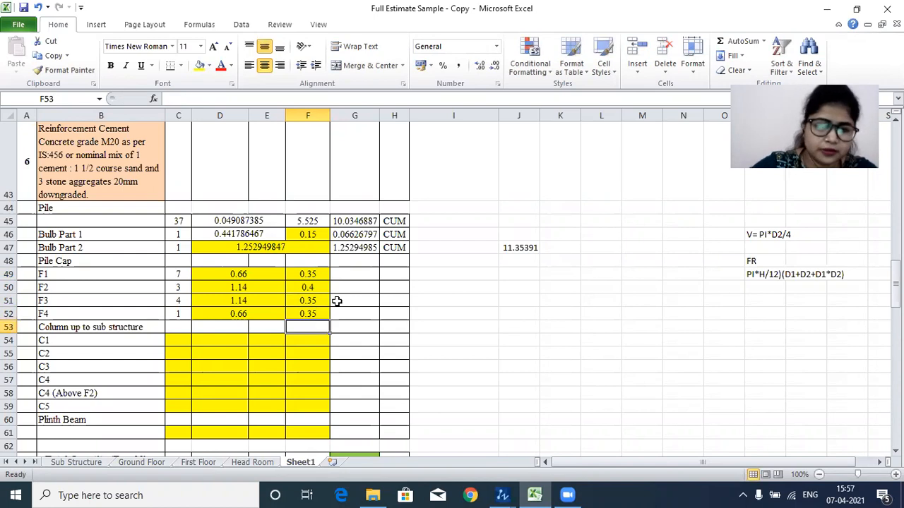
Step: Build the F1 pile cap quantity formula =C49*D49*F49 in G49
click(346, 275)
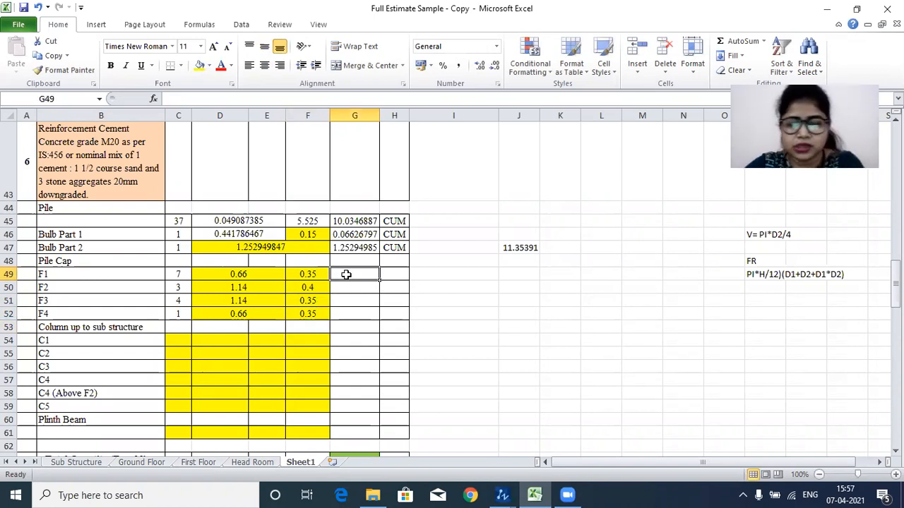
text(=)
click(178, 274)
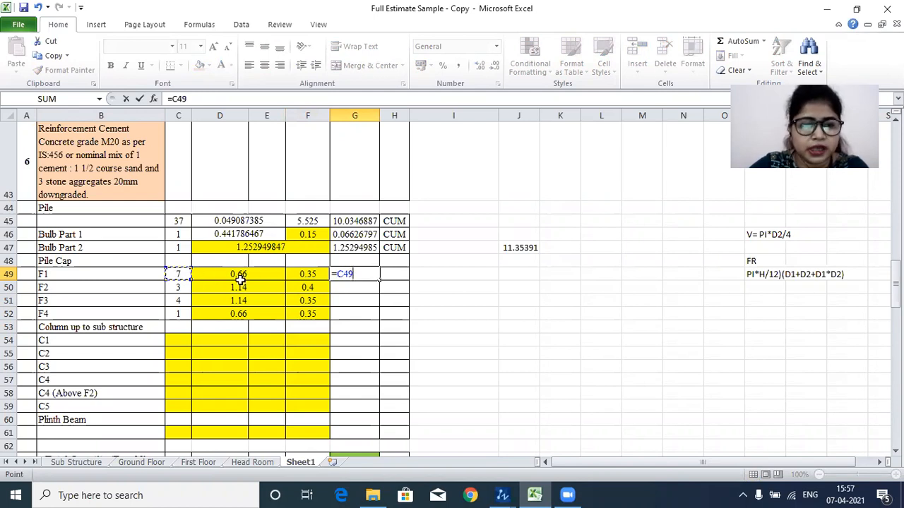
text(*)
click(233, 275)
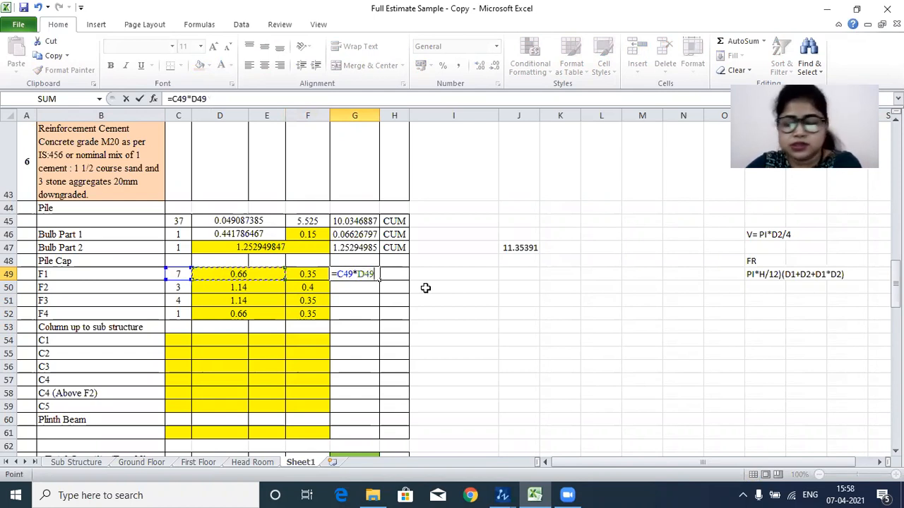
text(*)
click(296, 275)
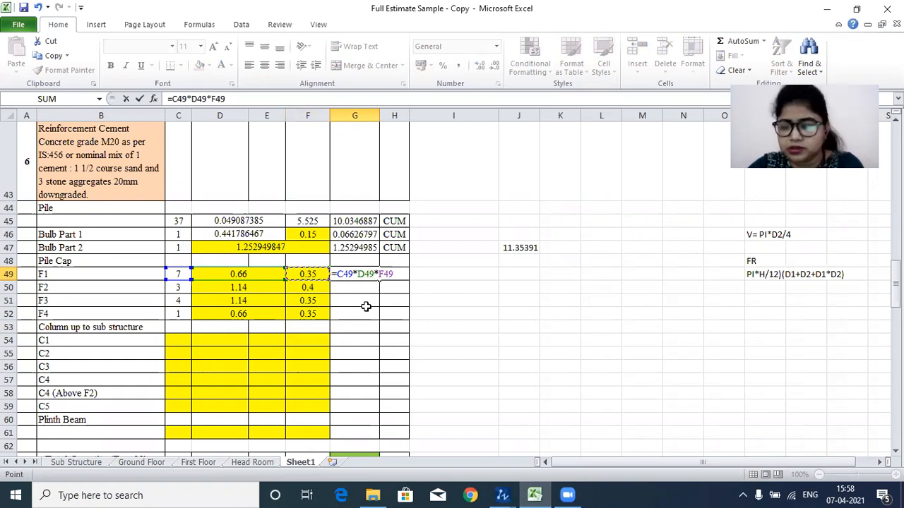
Step: Finish the F1 pile cap quantity in G49 and calculate F2's quantity in G50 as =C50*D50*F50
key(Return)
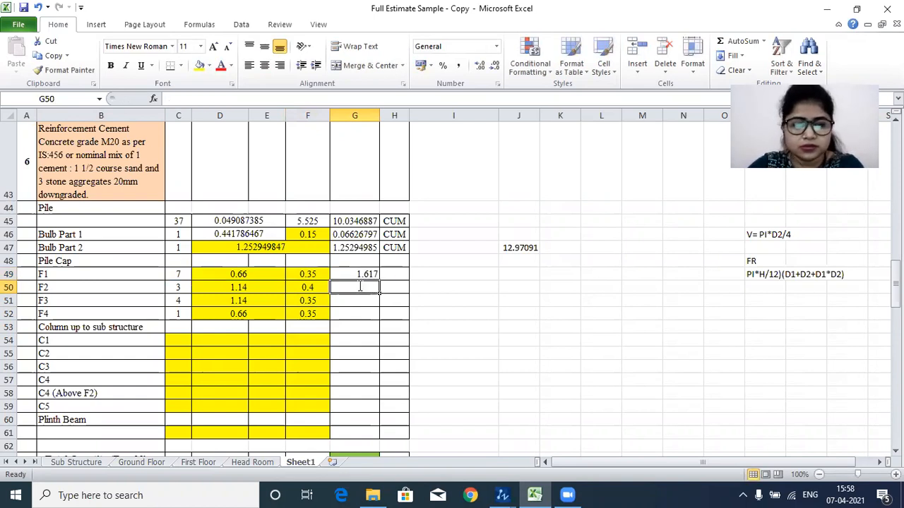
text(=)
click(181, 285)
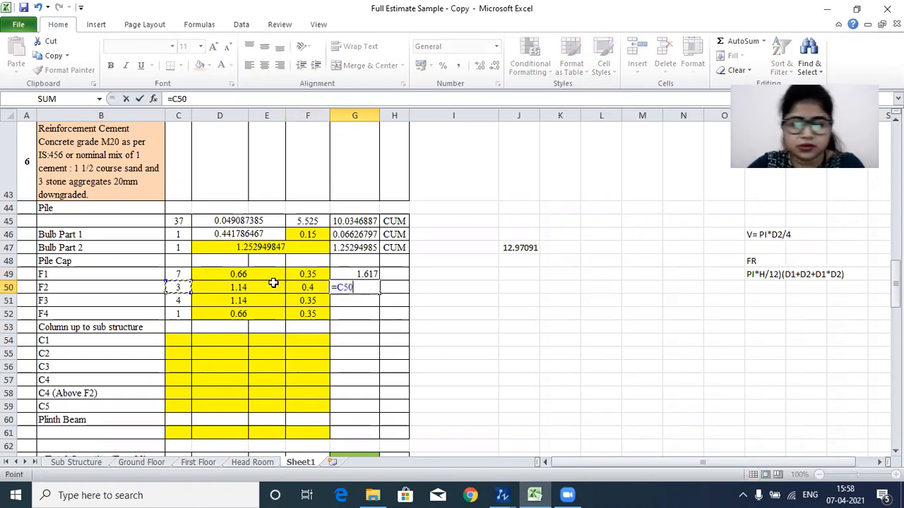
text(*)
click(251, 287)
text(*)
click(315, 286)
key(Return)
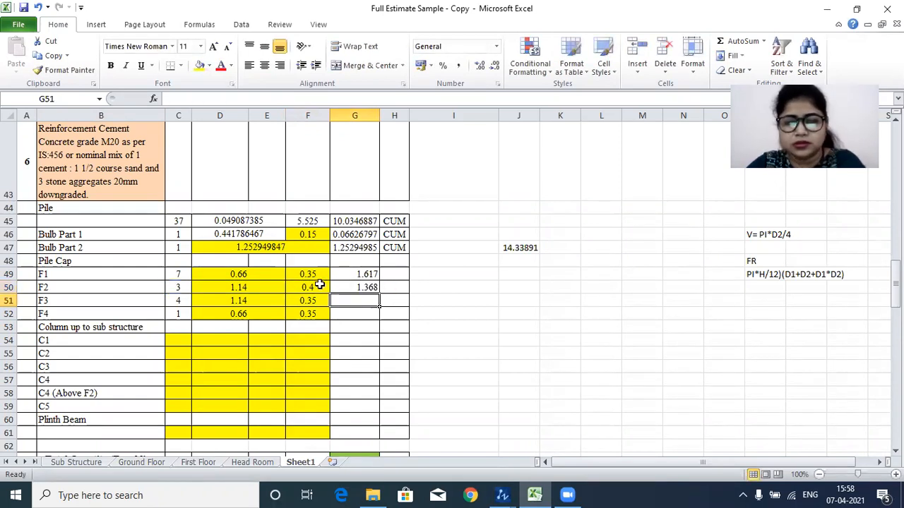
Step: Fill the F2 quantity formula down to the F3 and F4 pile cap rows and check the copied formulas
click(370, 287)
drag(380, 295, 382, 316)
double_click(354, 301)
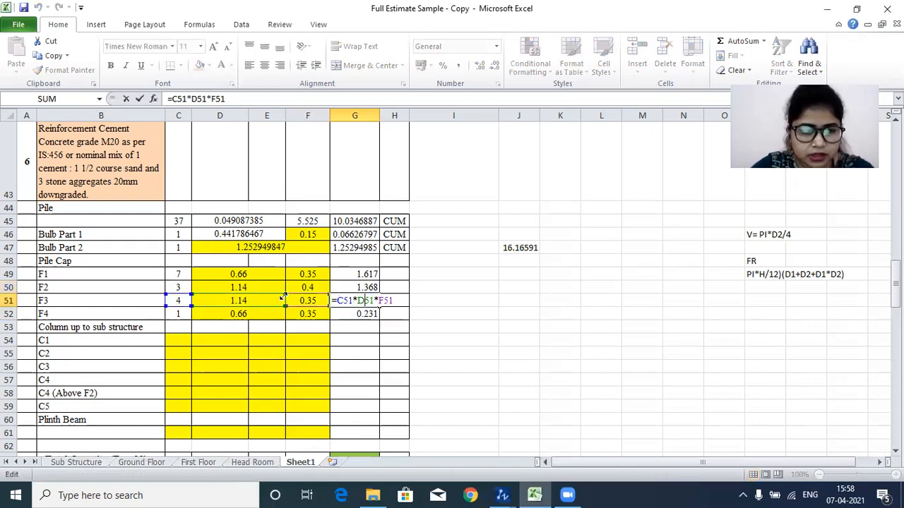
key(Escape)
double_click(366, 314)
key(Escape)
Step: Centre the pile cap quantities in G49:G52 horizontally
click(396, 275)
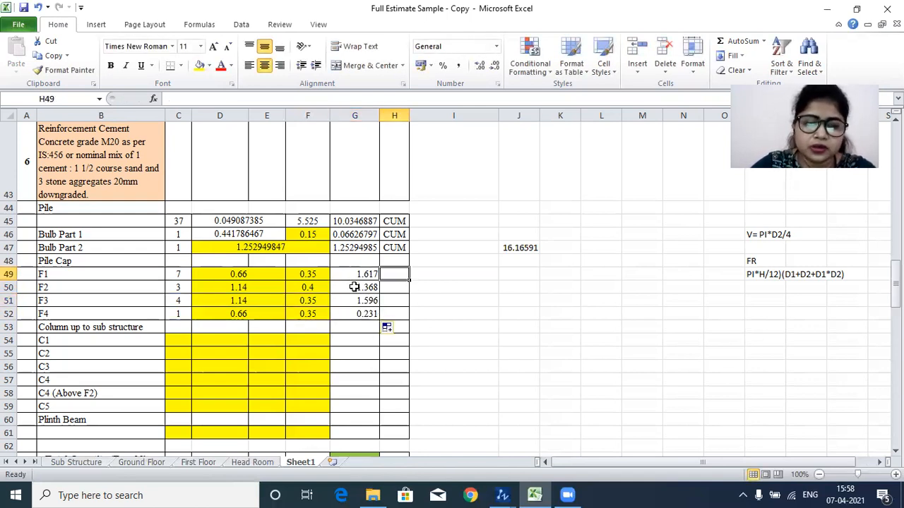
drag(351, 277, 346, 313)
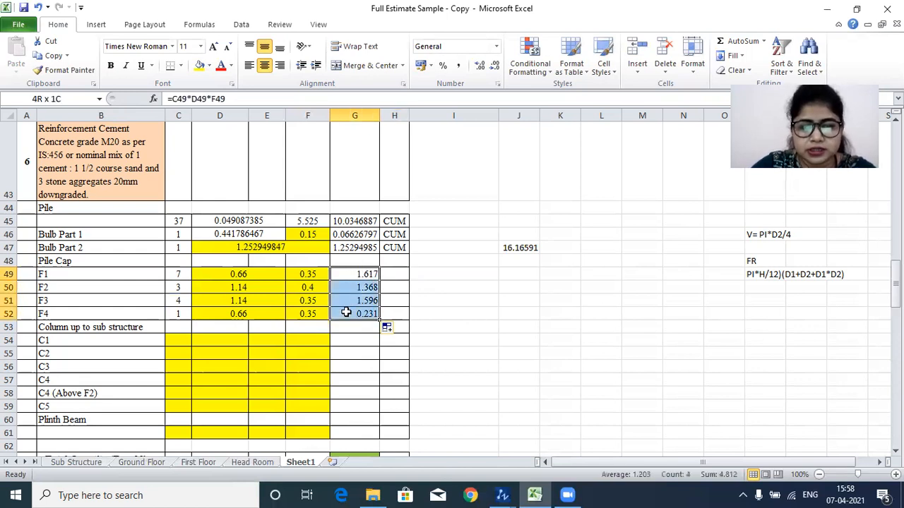
click(264, 65)
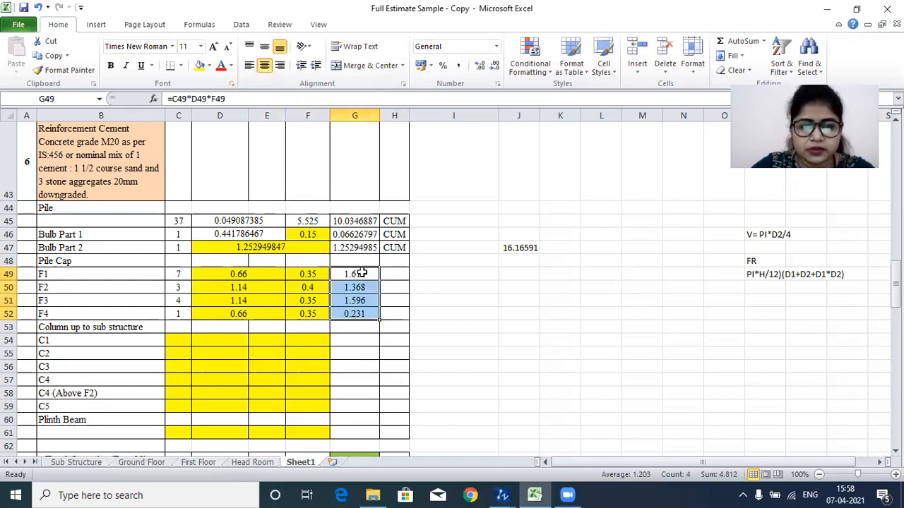
Step: Give pile caps F1 and F2 the CUM unit with =H47 in H49 and =H49 in H50
click(390, 275)
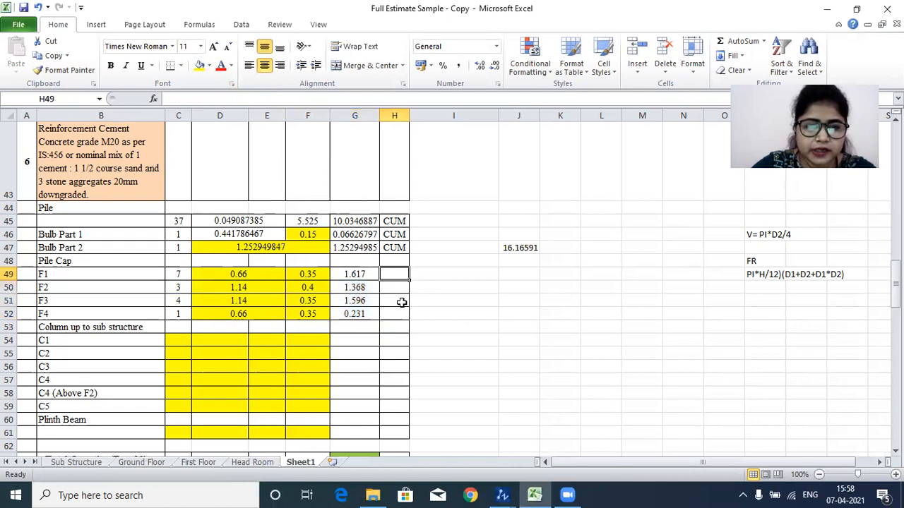
text(=)
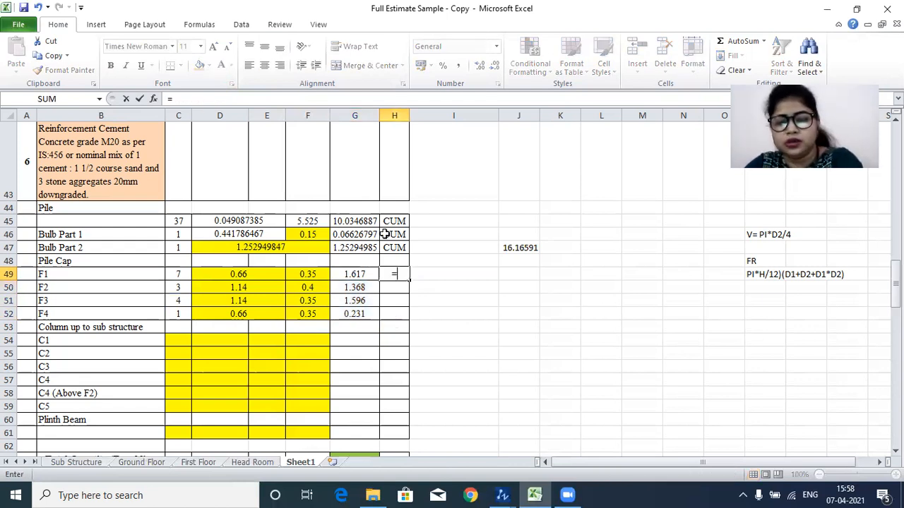
click(385, 247)
key(Return)
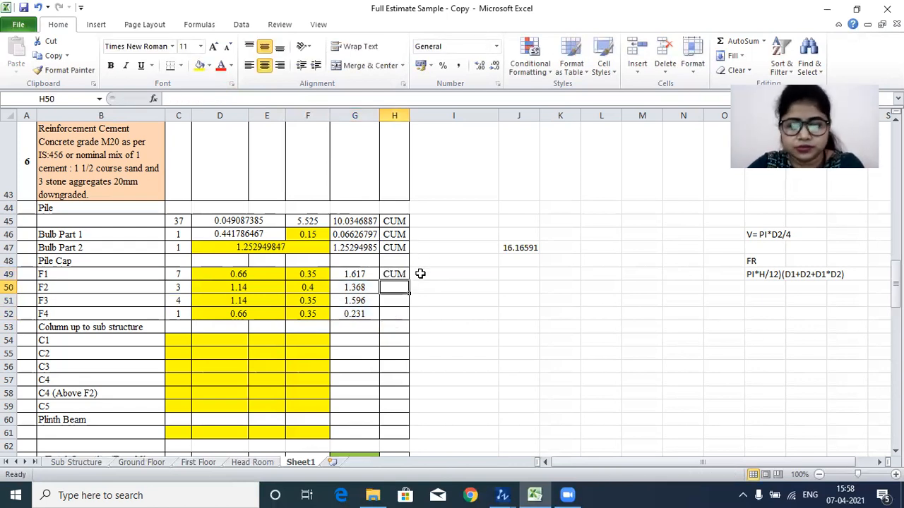
text(=)
click(404, 273)
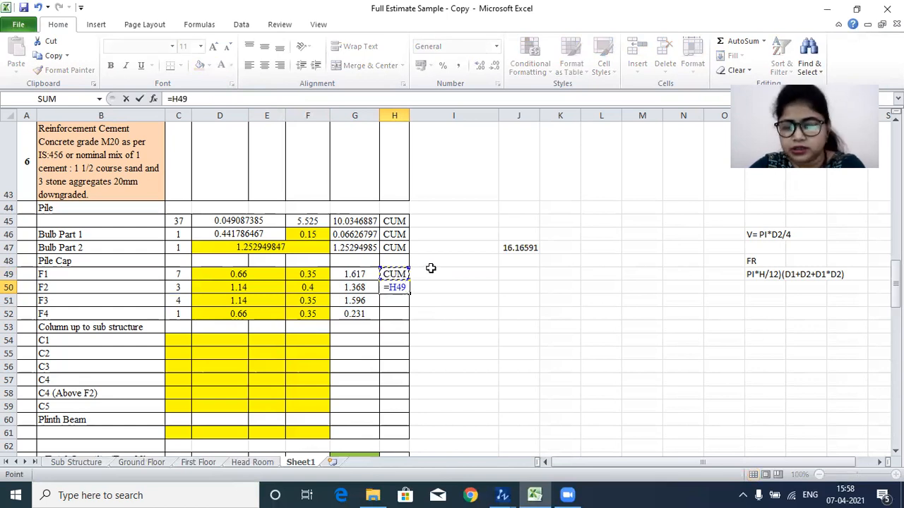
key(Return)
Step: Enter =H50 as the unit for pile cap F3 in H51 and fill it down to the F4 row
text(=)
click(397, 287)
text(:H50)
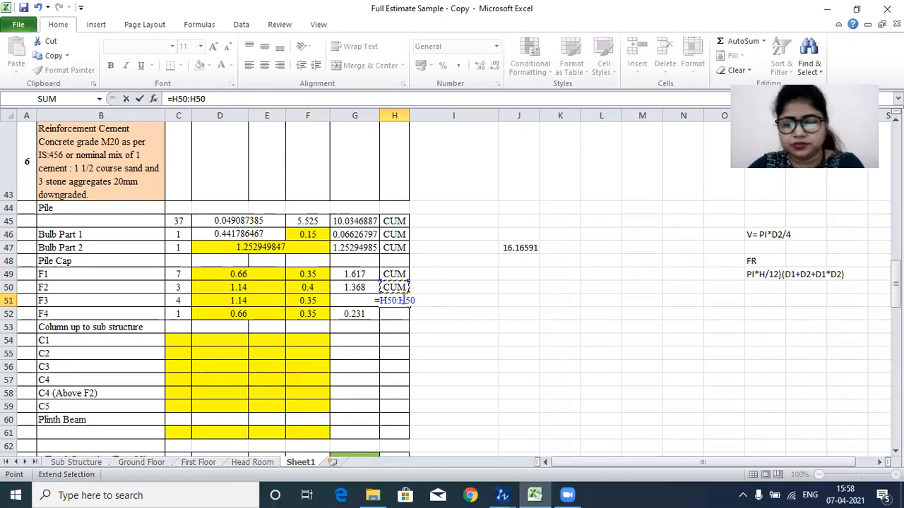
key(BackSpace)
key(BackSpace)
key(BackSpace)
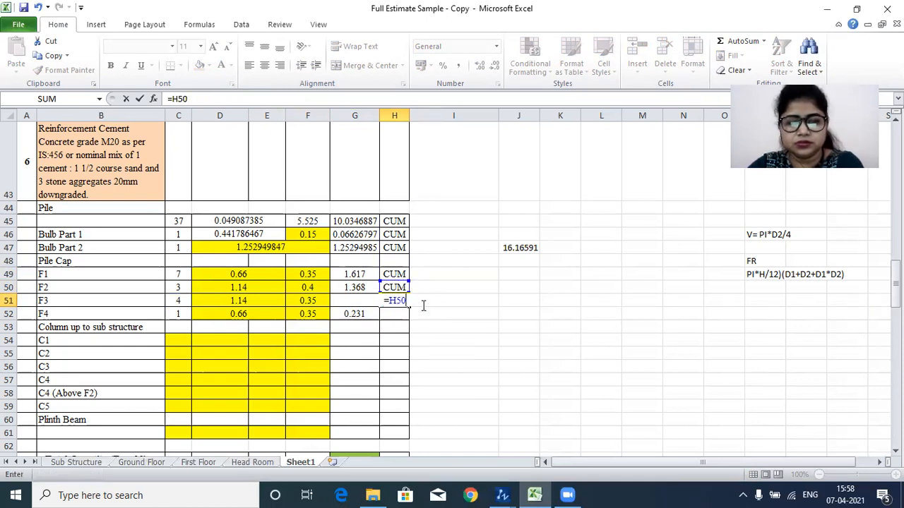
key(Return)
click(406, 302)
drag(409, 306, 410, 313)
click(408, 314)
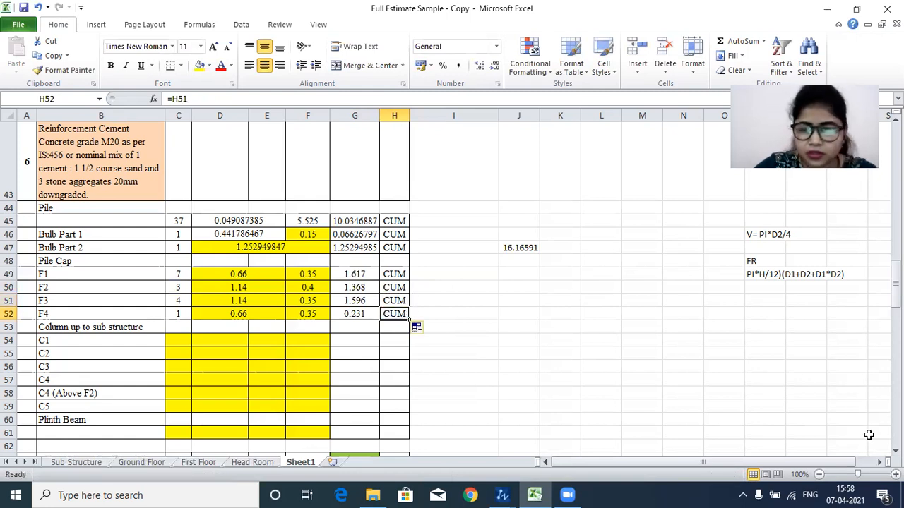
Step: Review the column section's heading, its C1 to C5 entries and the empty input cells of the C1 row
scroll(211, 283, down, 1)
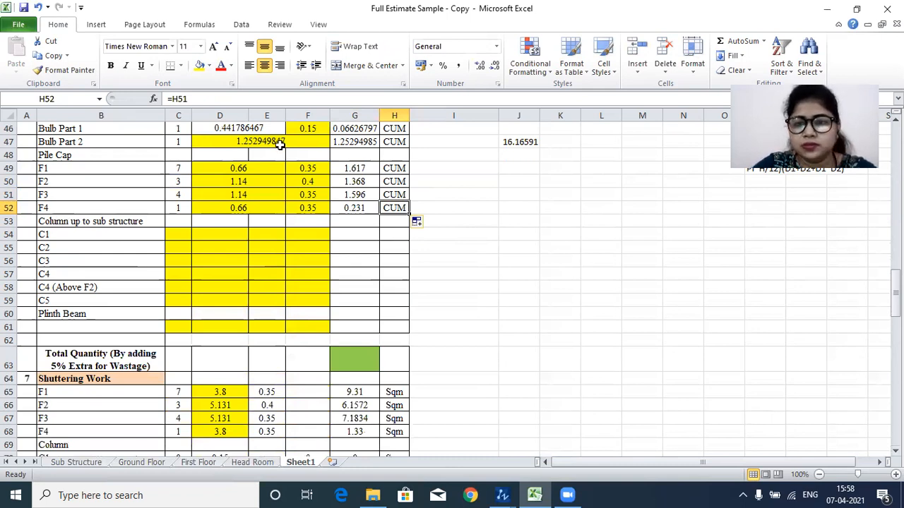
click(64, 222)
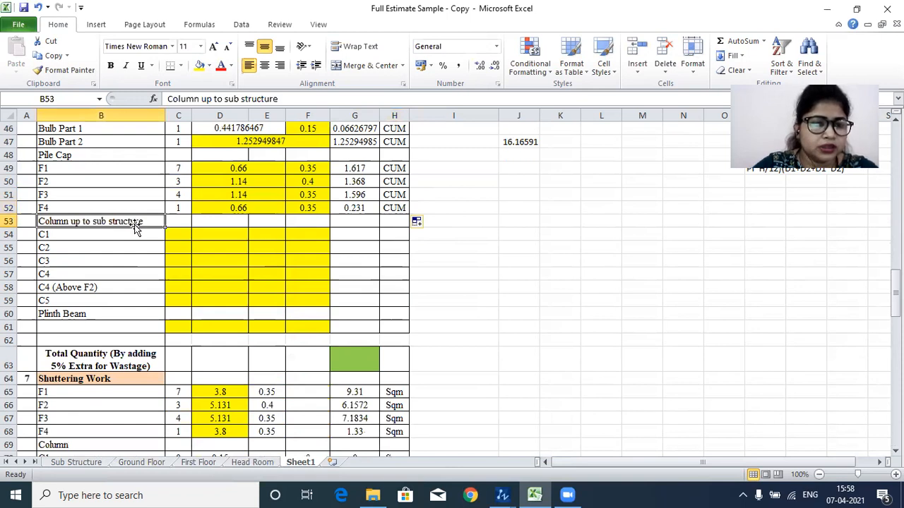
click(111, 238)
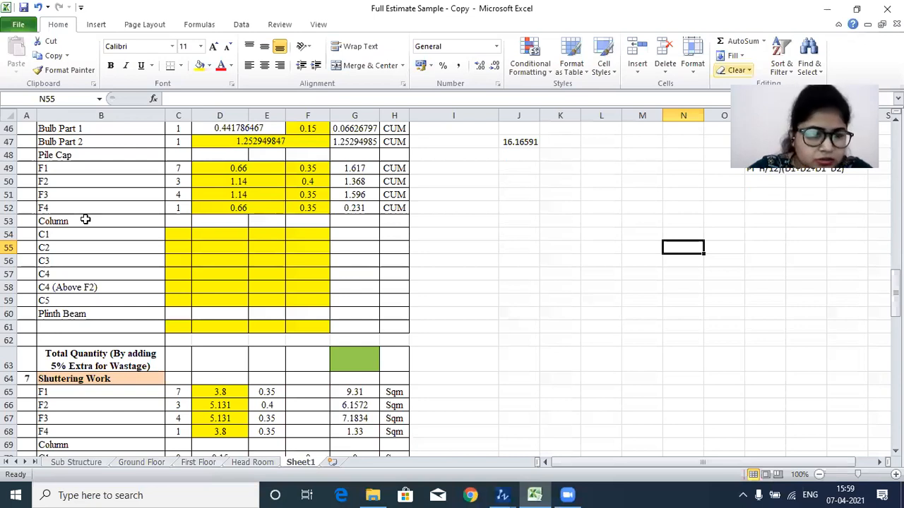
click(84, 219)
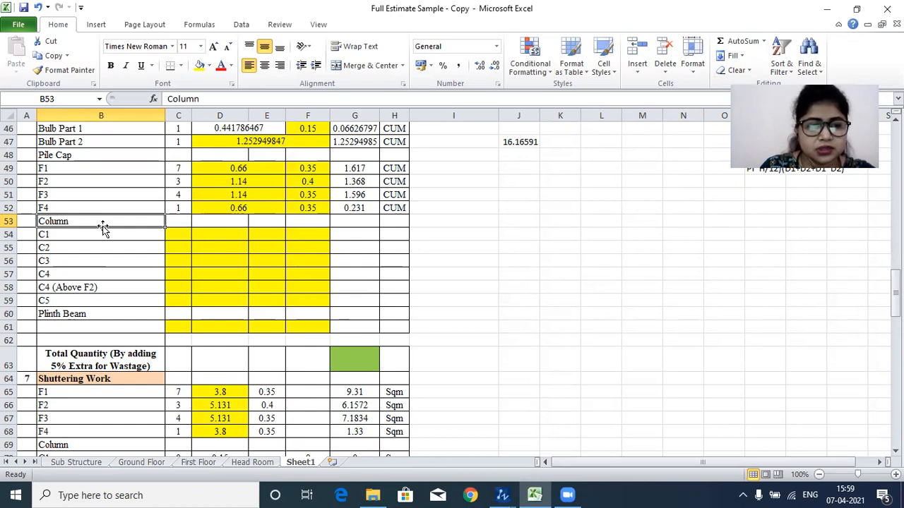
click(74, 238)
click(62, 310)
click(63, 300)
click(54, 237)
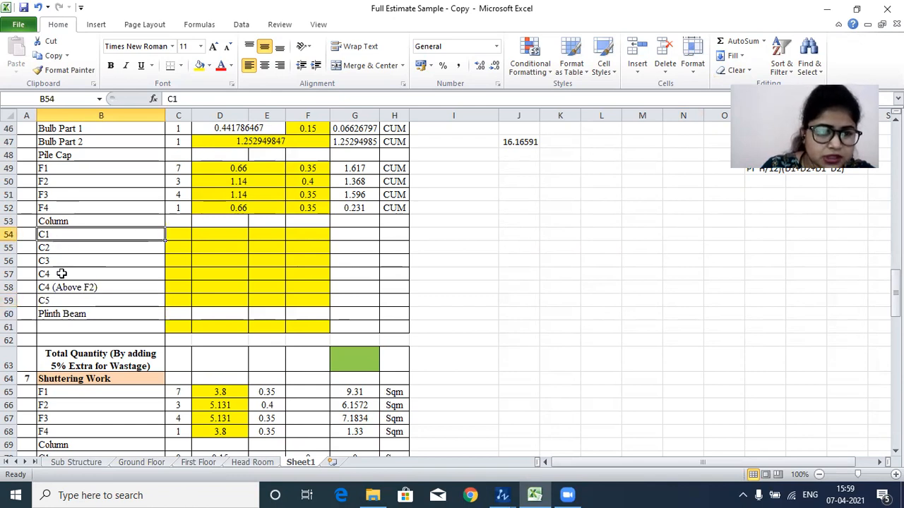
click(51, 260)
click(65, 273)
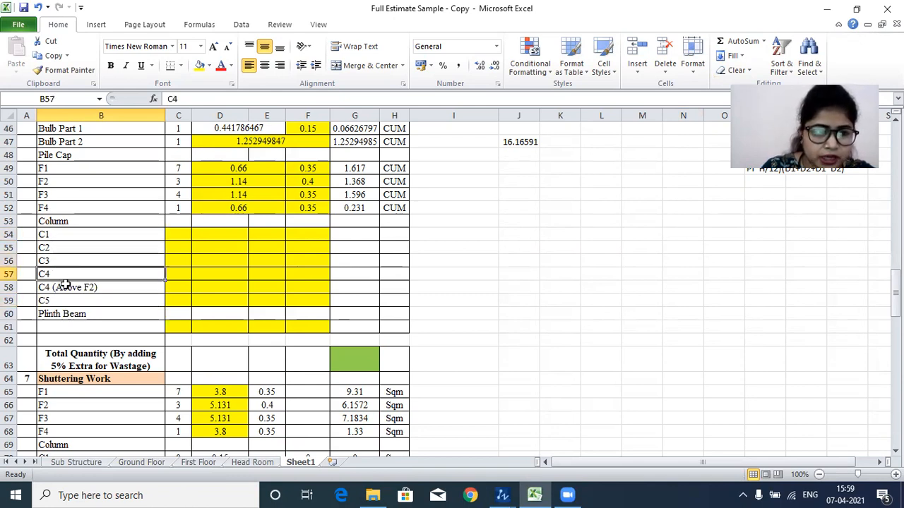
click(70, 289)
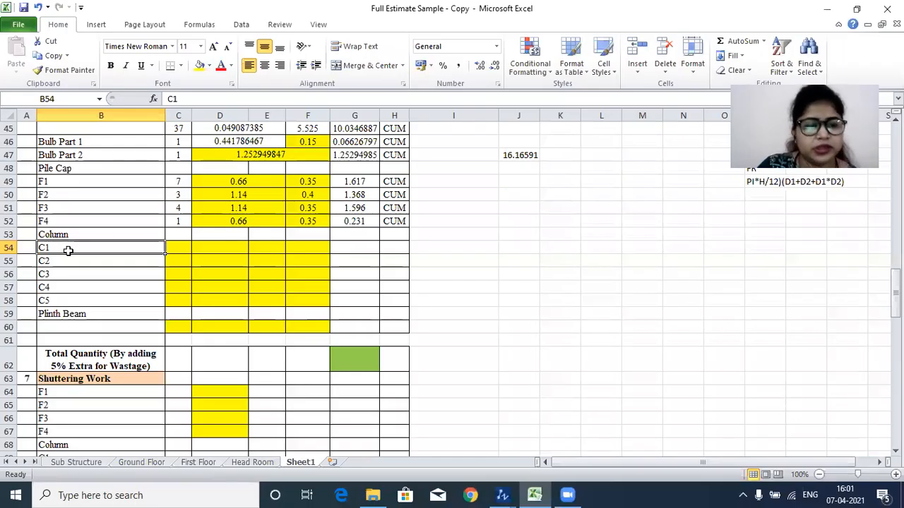
click(182, 249)
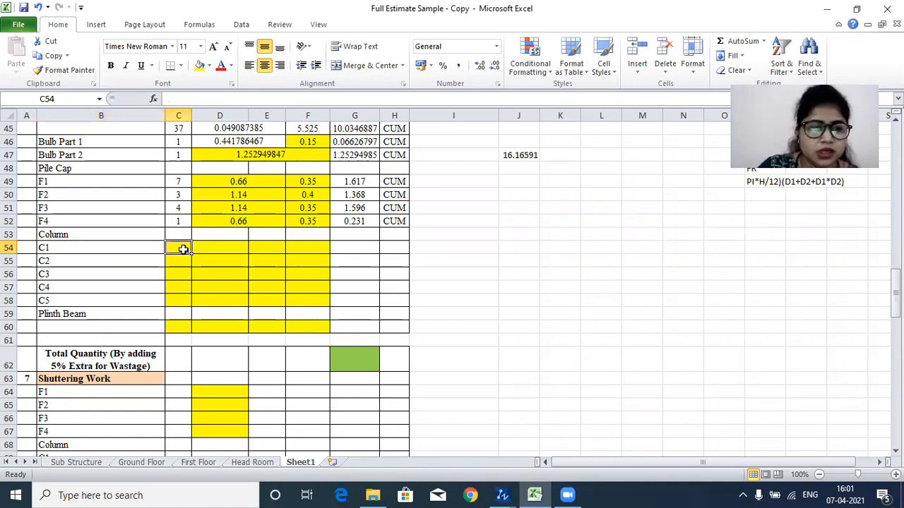
click(231, 250)
click(333, 250)
Step: Select the C1 count cell C54, then switch to Structural Drawing.dxf in ZWCAD and find the foundation layout
click(172, 248)
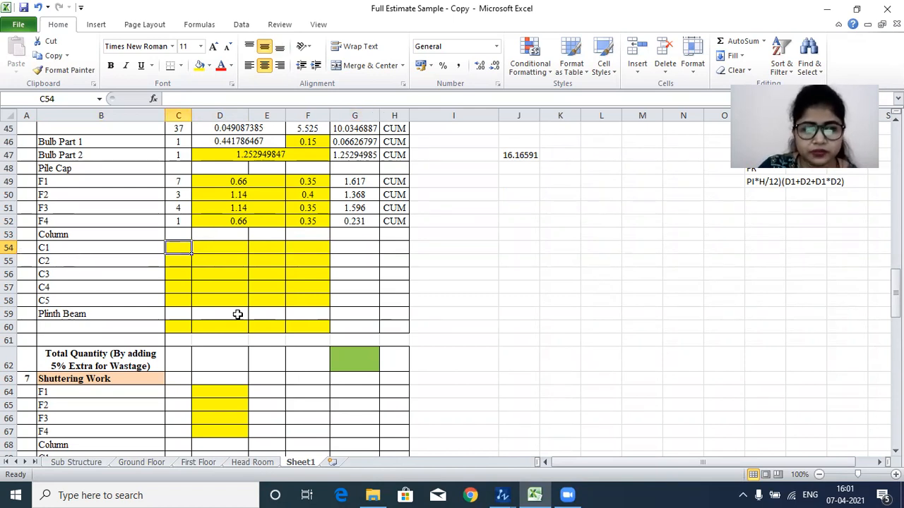
click(503, 495)
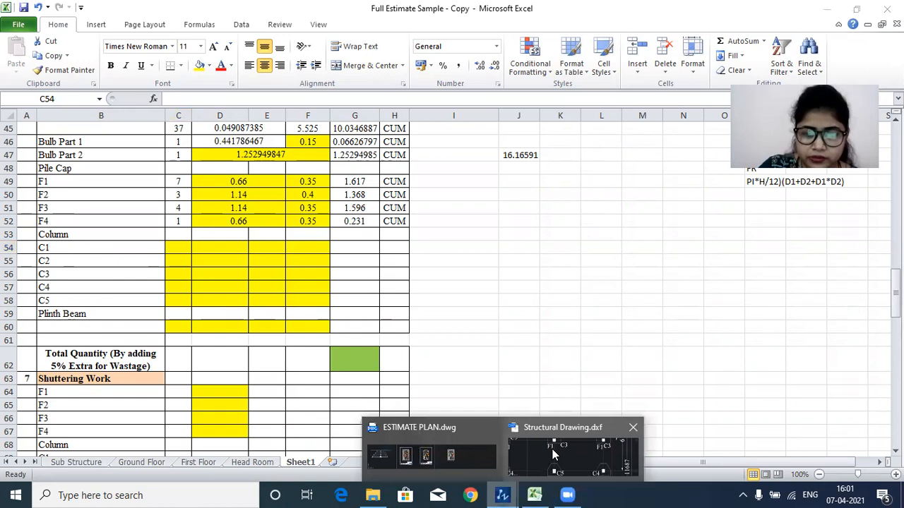
click(574, 452)
scroll(466, 265, down, 5)
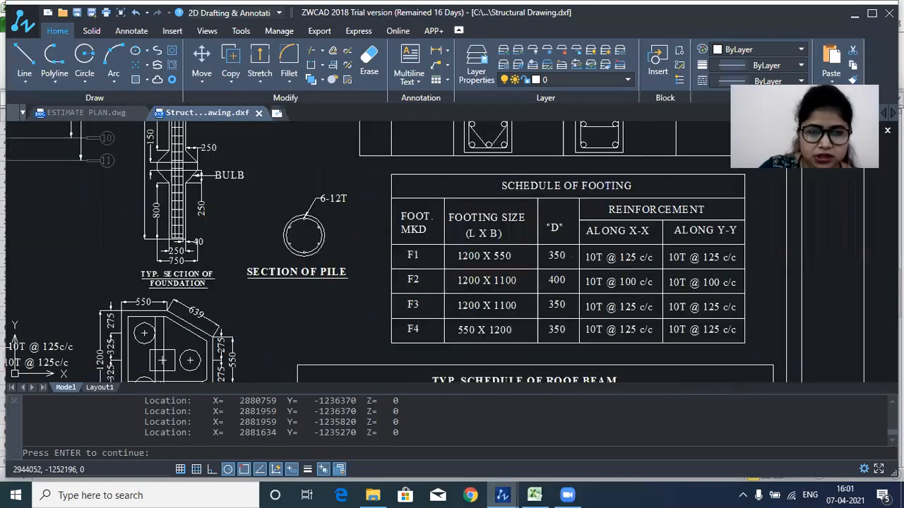
scroll(353, 185, up, 4)
drag(447, 189, 186, 190)
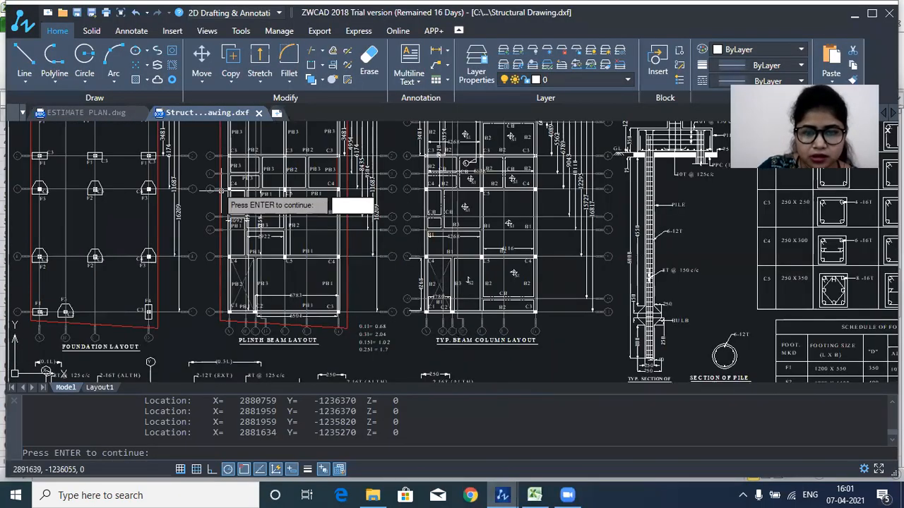
drag(311, 195, 480, 242)
scroll(256, 161, up, 5)
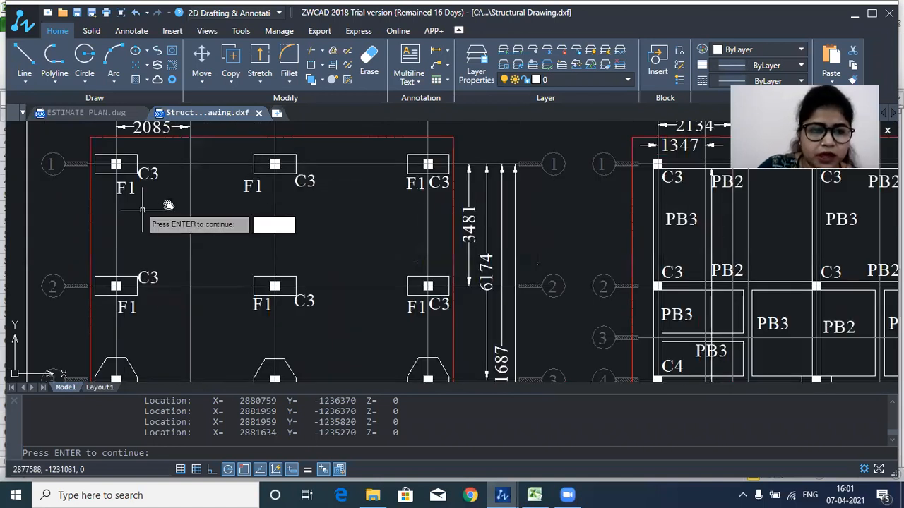
Step: Examine the column marks on grid lines 1 to 5 of the foundation layout to count the C1 columns
drag(166, 198, 222, 178)
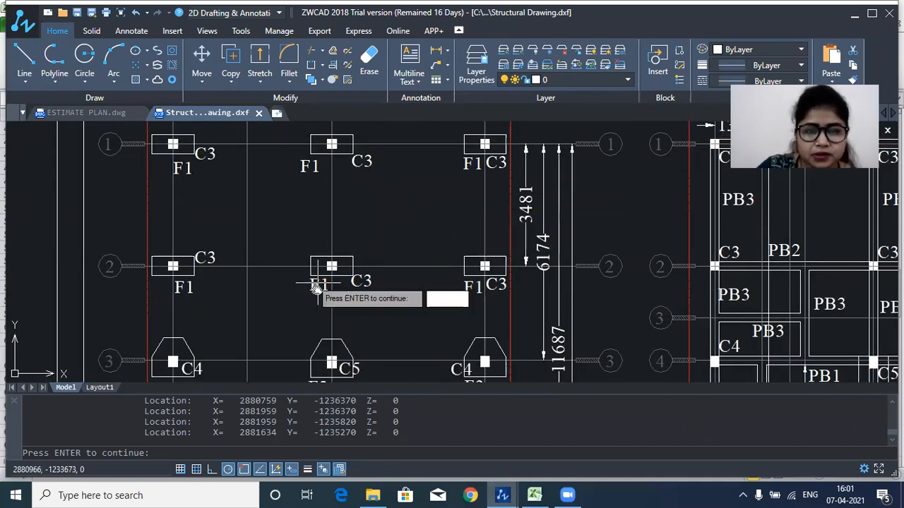
drag(314, 283, 323, 238)
drag(304, 267, 296, 304)
scroll(473, 169, down, 1)
scroll(466, 286, up, 1)
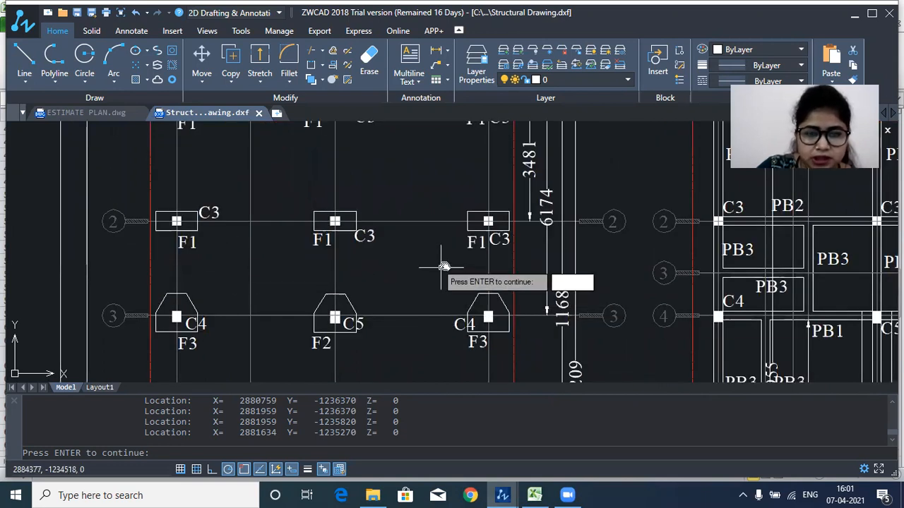
drag(444, 266, 458, 186)
drag(476, 276, 486, 156)
drag(370, 334, 383, 289)
drag(486, 345, 480, 218)
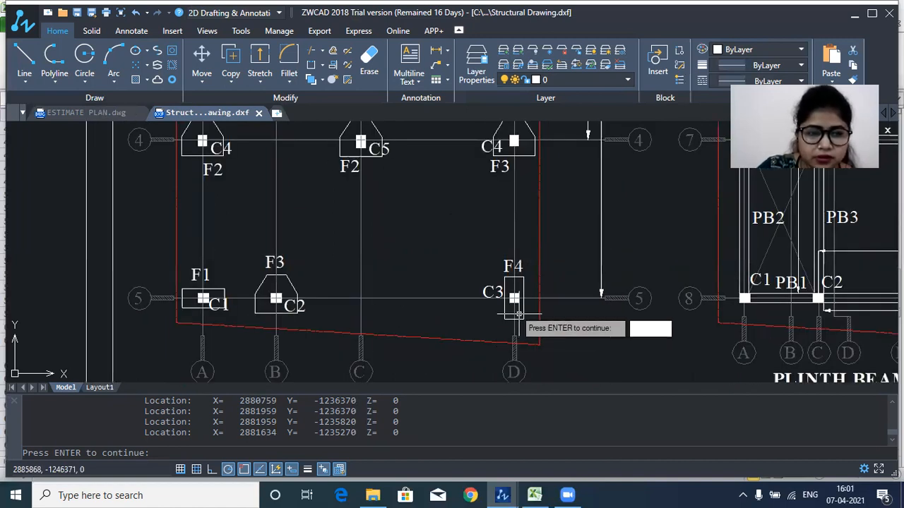
scroll(233, 314, up, 4)
scroll(238, 293, down, 2)
scroll(233, 294, up, 2)
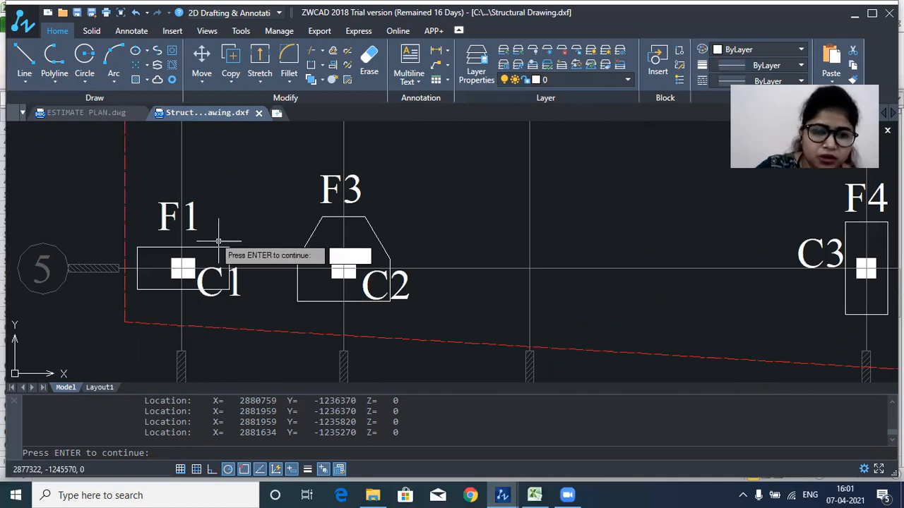
Step: Switch back to the Excel estimate and enter 1 as the number of C1 columns in C54
click(534, 495)
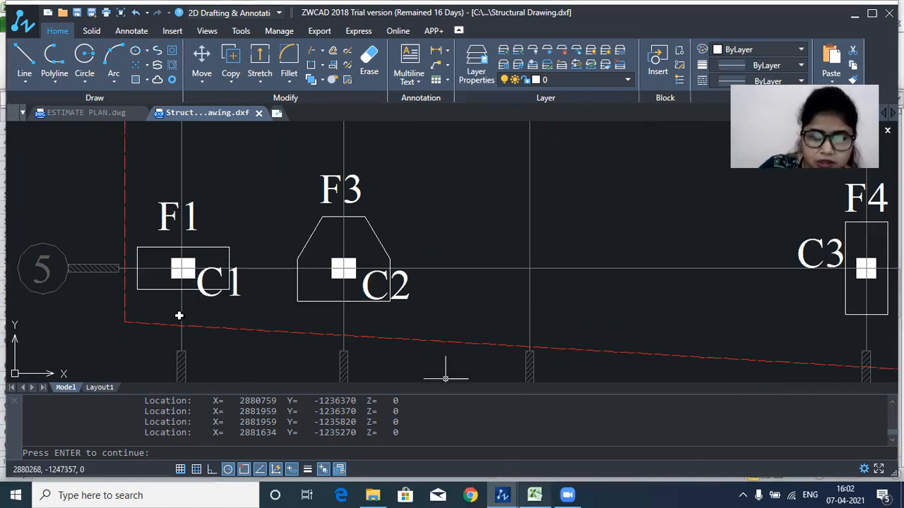
text(1)
key(Return)
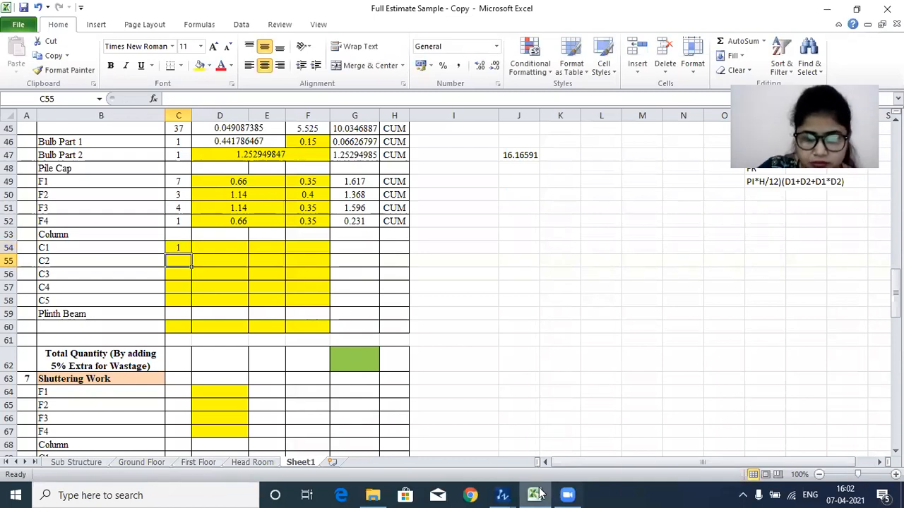
Step: Switch to Structural Drawing.dxf in ZWCAD and count the C3 columns on grid lines 1 to 5 of the foundation layout
mouse_move(502, 494)
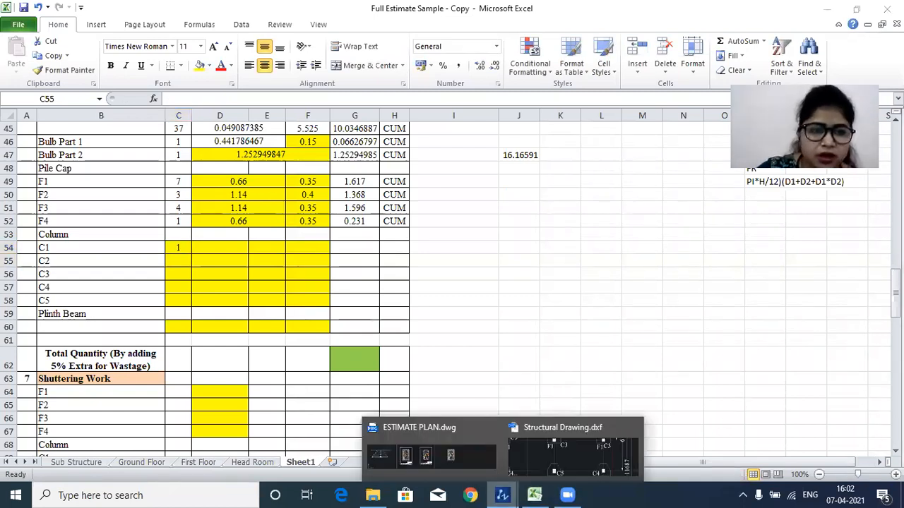
click(572, 452)
scroll(388, 305, down, 5)
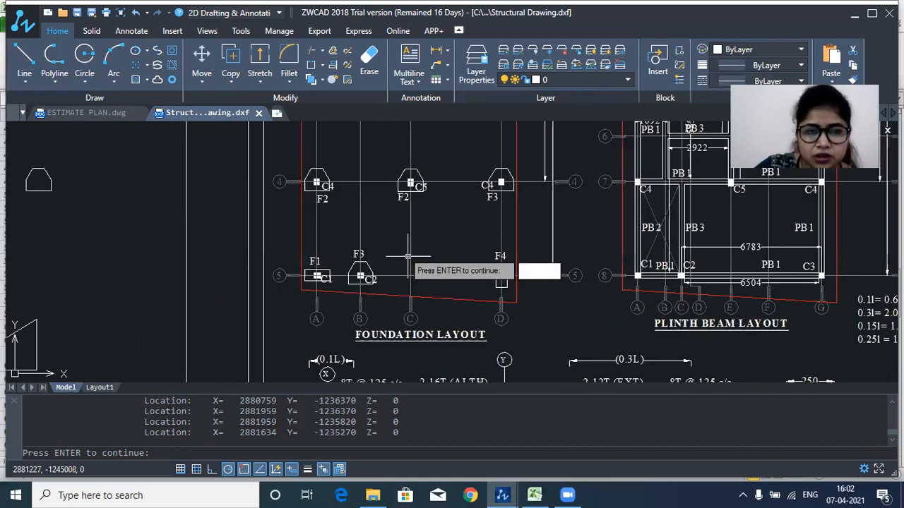
scroll(408, 256, down, 2)
scroll(378, 190, up, 3)
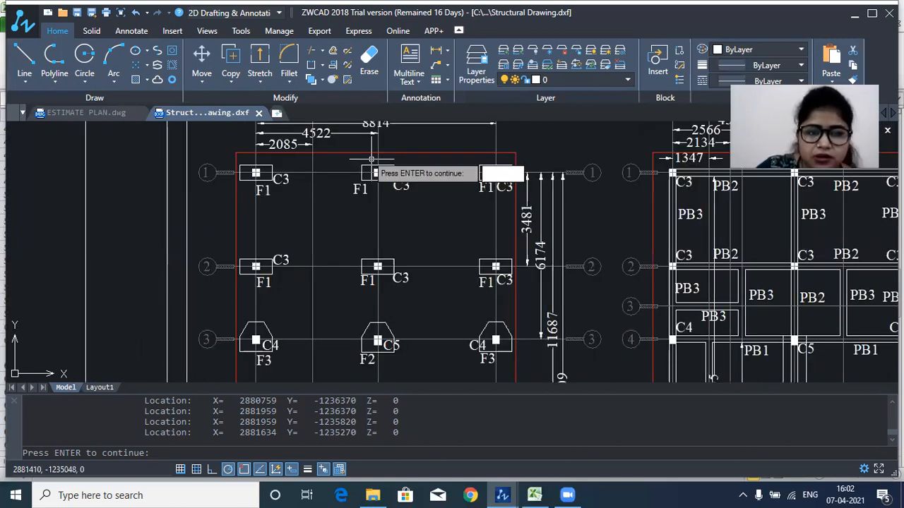
scroll(400, 278, up, 1)
scroll(294, 163, up, 1)
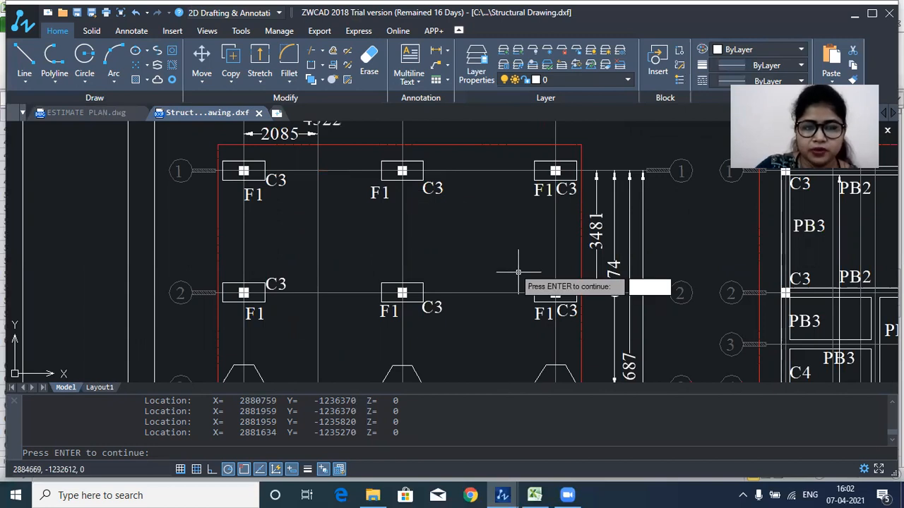
drag(399, 332, 390, 235)
drag(507, 306, 537, 219)
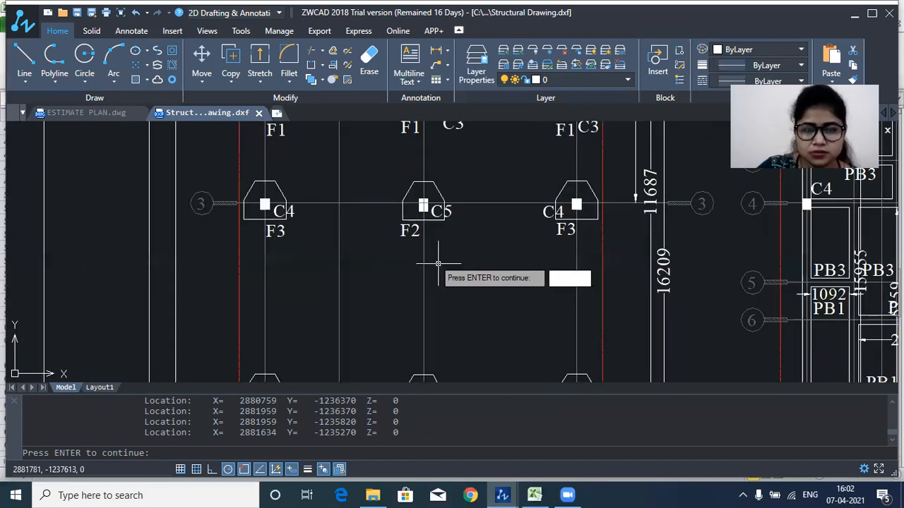
drag(438, 264, 430, 144)
drag(349, 209, 336, 83)
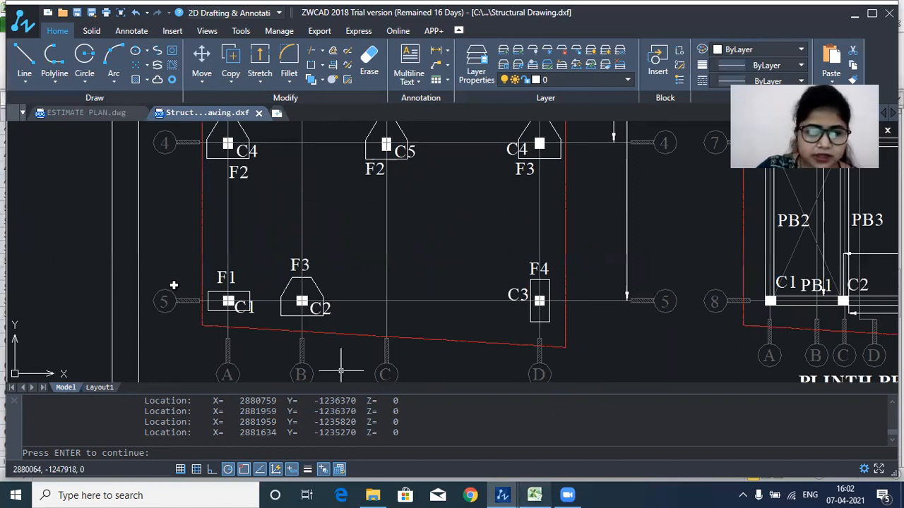
Step: Switch back to the Excel estimate and enter 7 as the number of C3 columns in C56
key(alt+Tab)
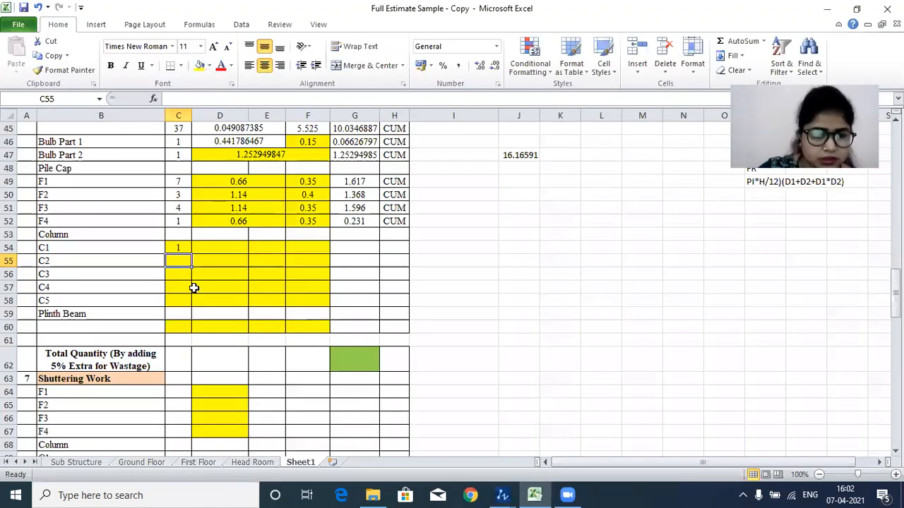
key(Down)
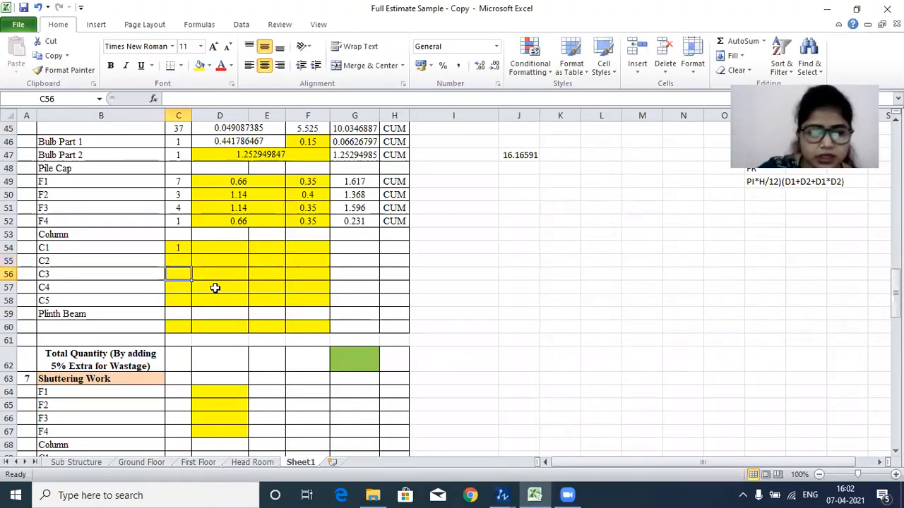
text(7)
click(609, 289)
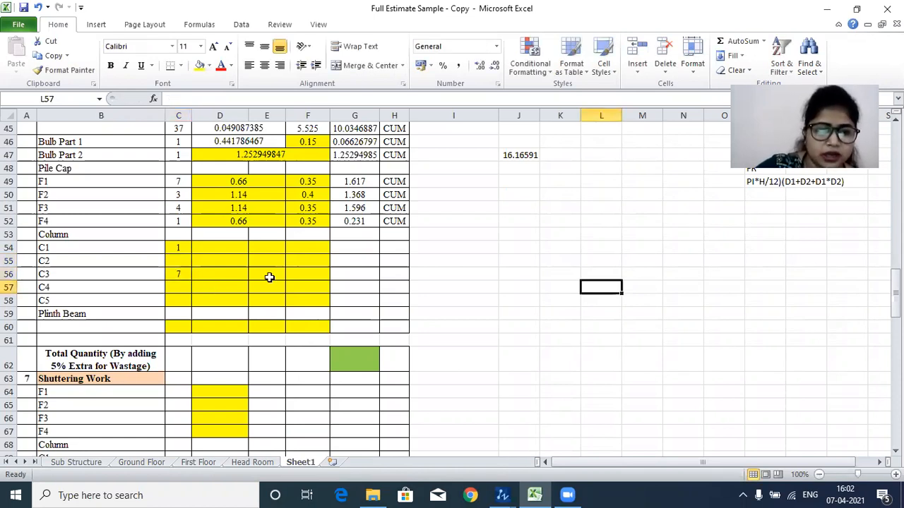
Step: Return to Structural Drawing.dxf in ZWCAD and count the C4 columns across the foundation layout's grid lines
mouse_move(501, 493)
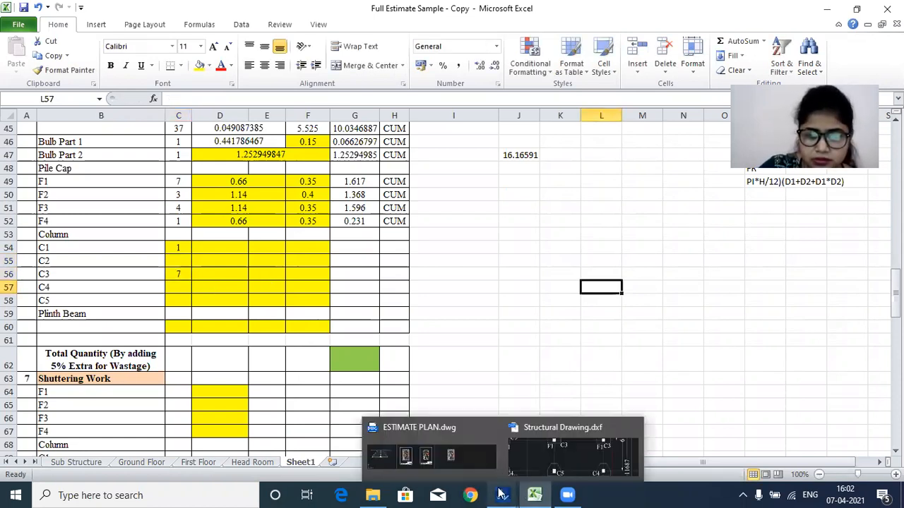
click(534, 463)
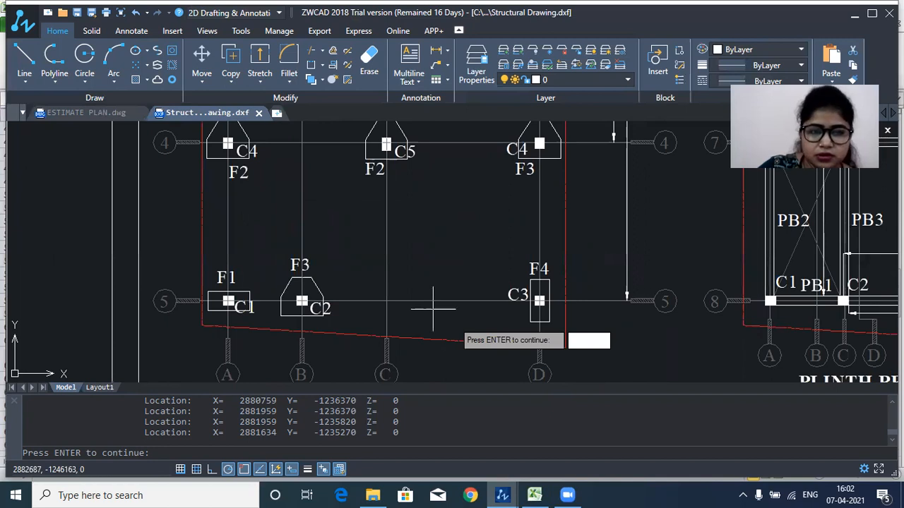
scroll(433, 308, down, 5)
scroll(386, 185, down, 2)
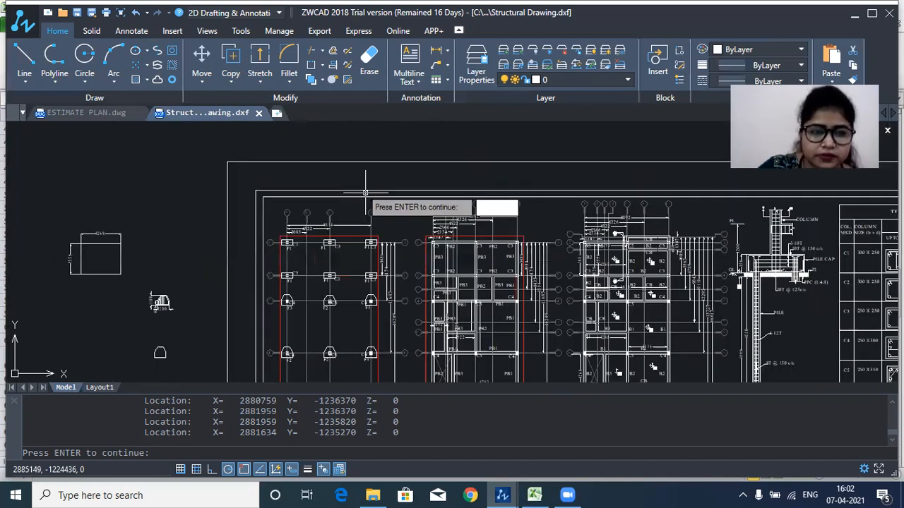
scroll(317, 282, up, 5)
scroll(297, 251, up, 2)
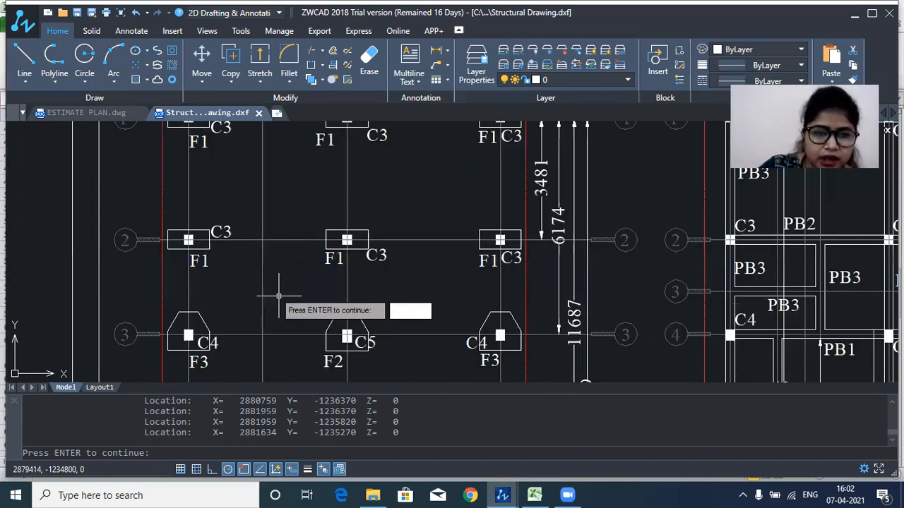
drag(310, 370, 336, 249)
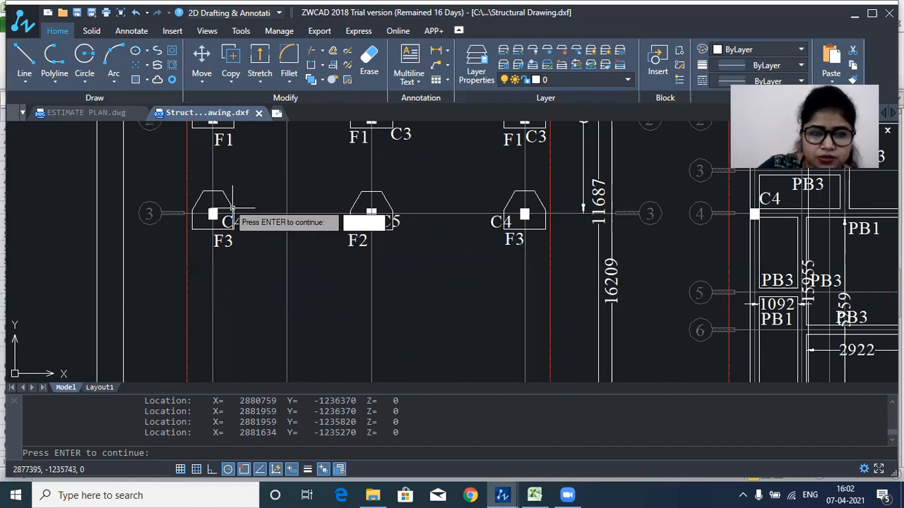
scroll(232, 209, down, 1)
scroll(400, 217, down, 2)
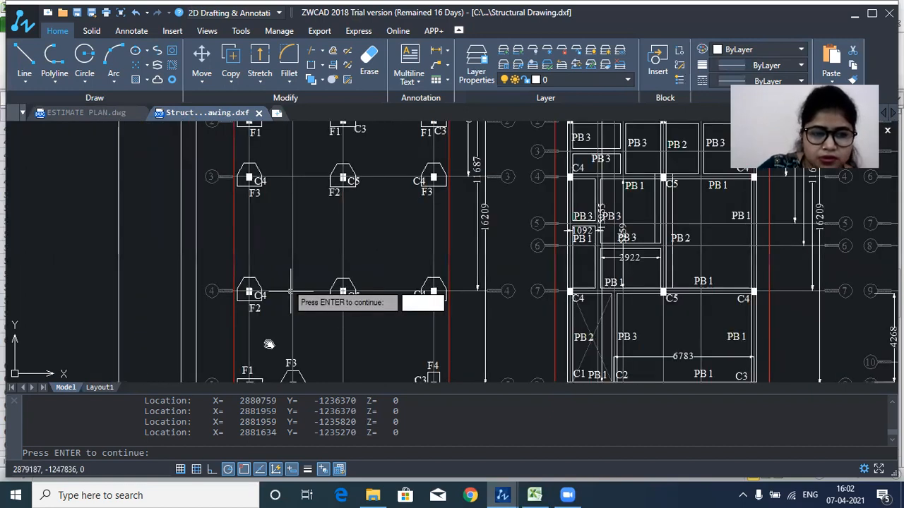
scroll(288, 304, up, 1)
scroll(251, 268, up, 2)
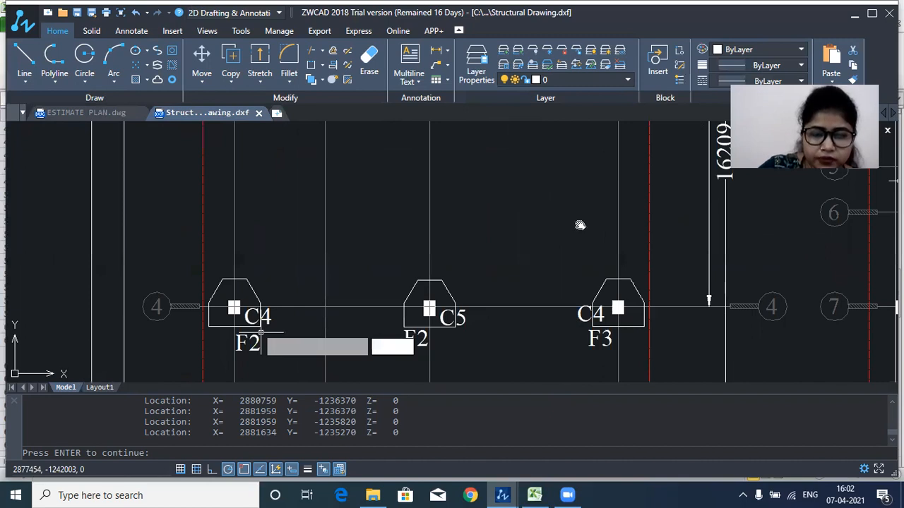
scroll(324, 301, down, 2)
drag(592, 341, 586, 188)
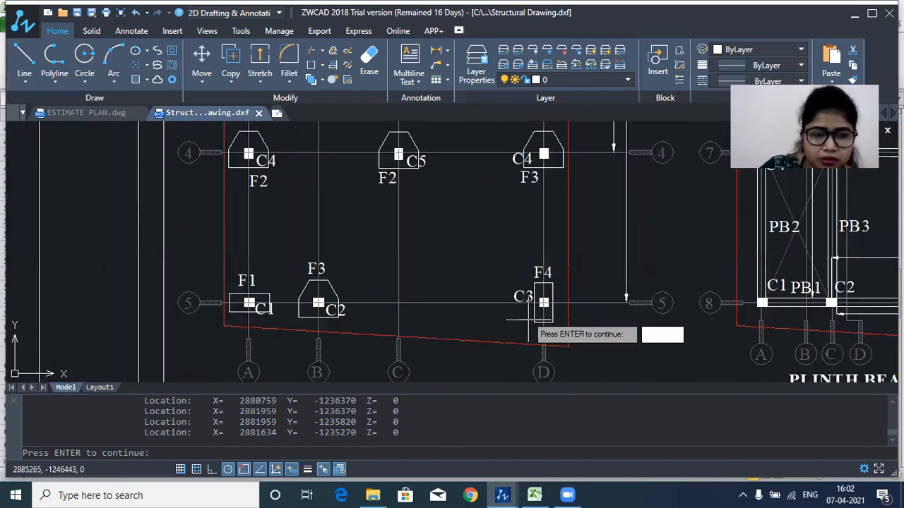
drag(471, 320, 453, 369)
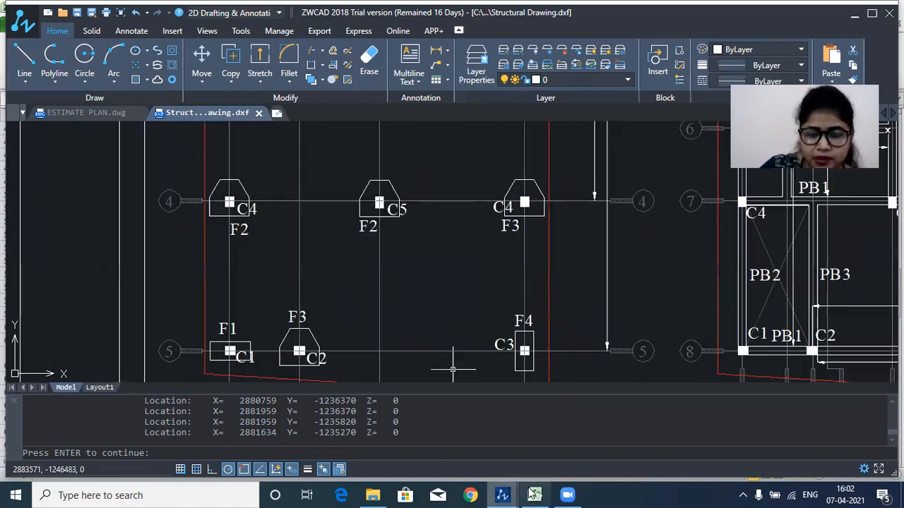
Step: Switch back to the Excel estimate and enter 4 as the number of C4 columns in C57
mouse_move(534, 495)
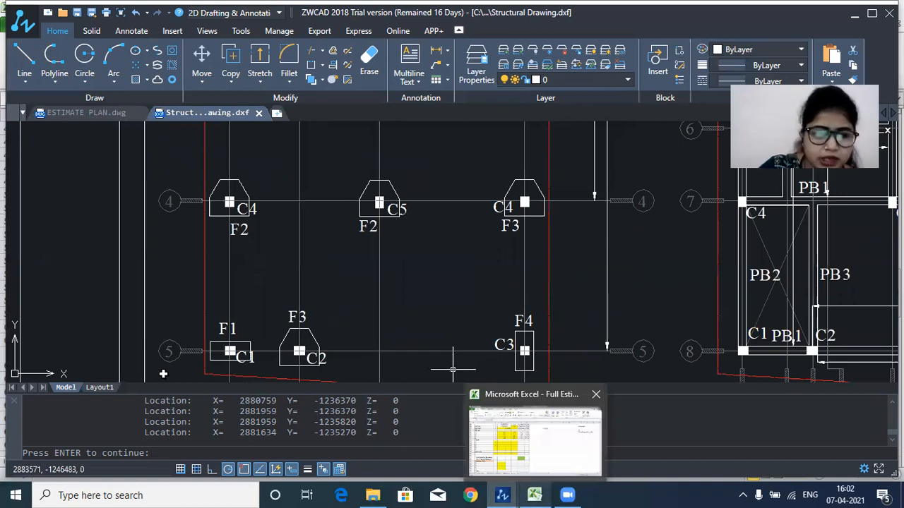
click(175, 287)
text(4)
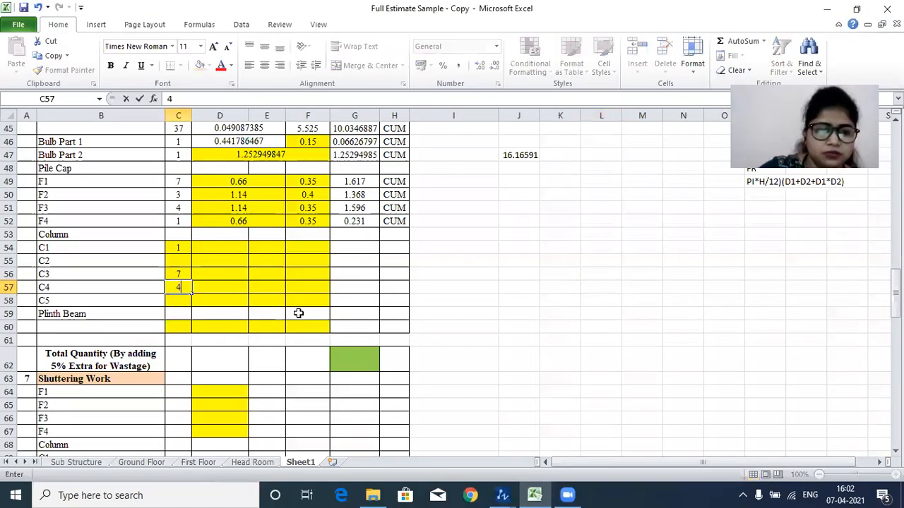
key(Return)
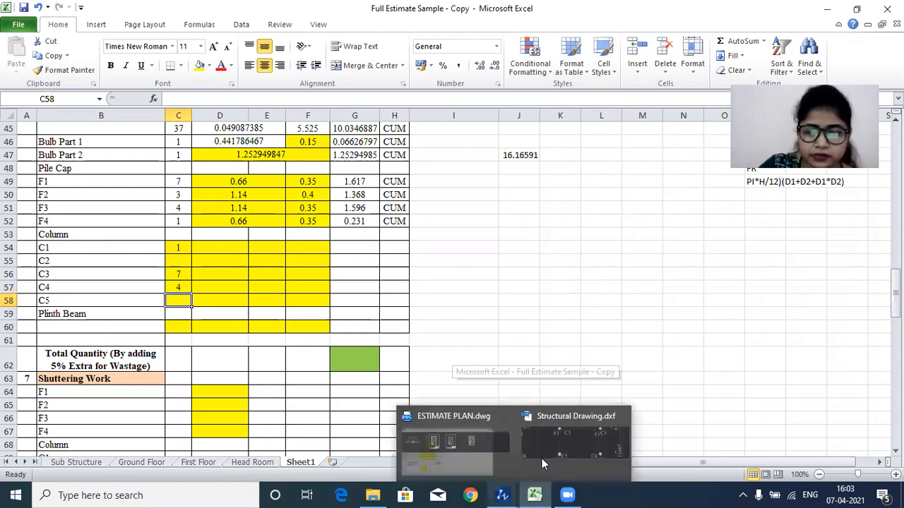
Step: Switch to Structural Drawing.dxf in ZWCAD and examine the column marks on grid lines 2 to 4 of the foundation layout
click(542, 459)
scroll(424, 165, down, 5)
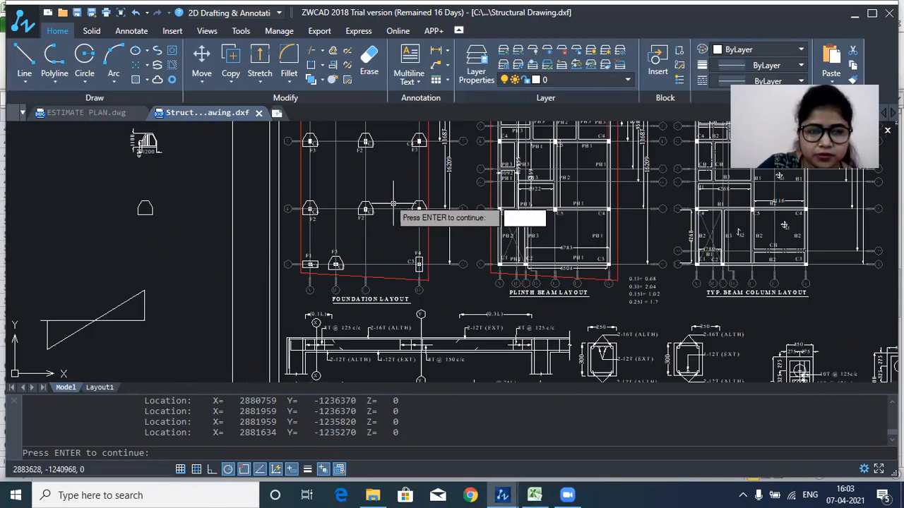
scroll(397, 161, up, 8)
scroll(256, 199, down, 2)
scroll(256, 200, down, 3)
scroll(356, 267, up, 3)
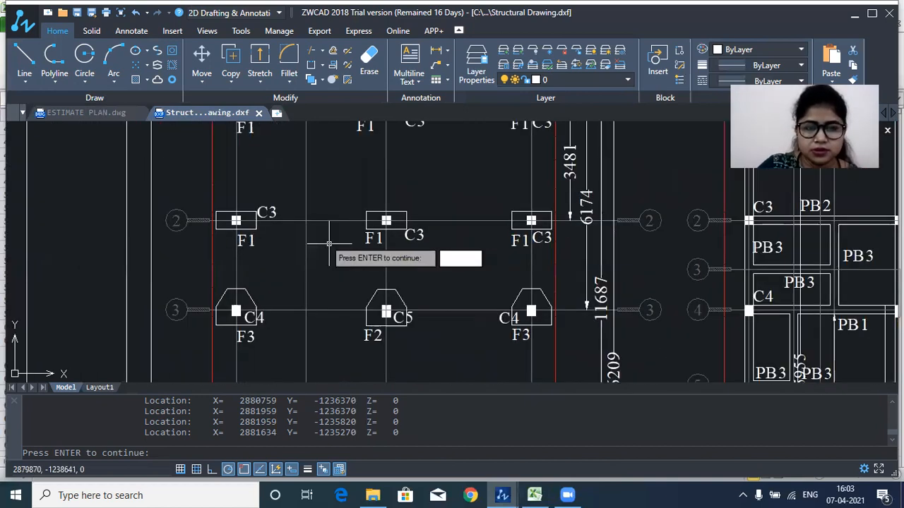
mouse_move(448, 245)
mouse_down()
mouse_move(411, 288)
mouse_move(431, 172)
mouse_up()
drag(384, 293, 461, 151)
drag(497, 303, 437, 220)
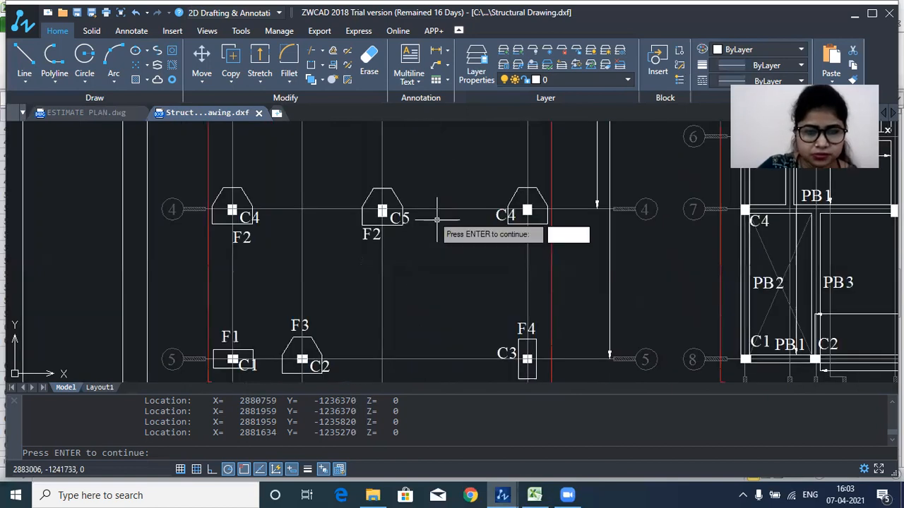
Step: Examine the C2 mark on grid line 5, then check the column marks on grid lines 4 to 1 for further C2 columns
drag(409, 278, 388, 193)
scroll(298, 300, up, 1)
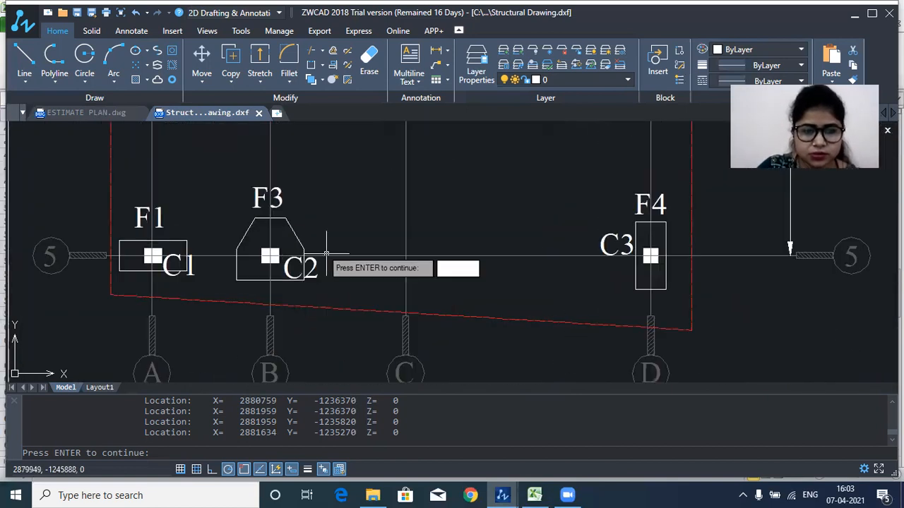
scroll(290, 272, down, 1)
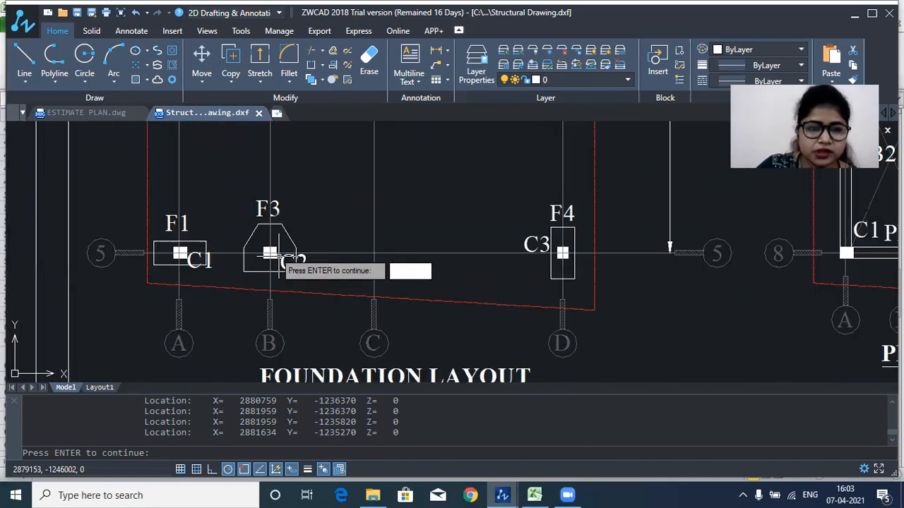
scroll(296, 265, up, 1)
scroll(338, 249, down, 3)
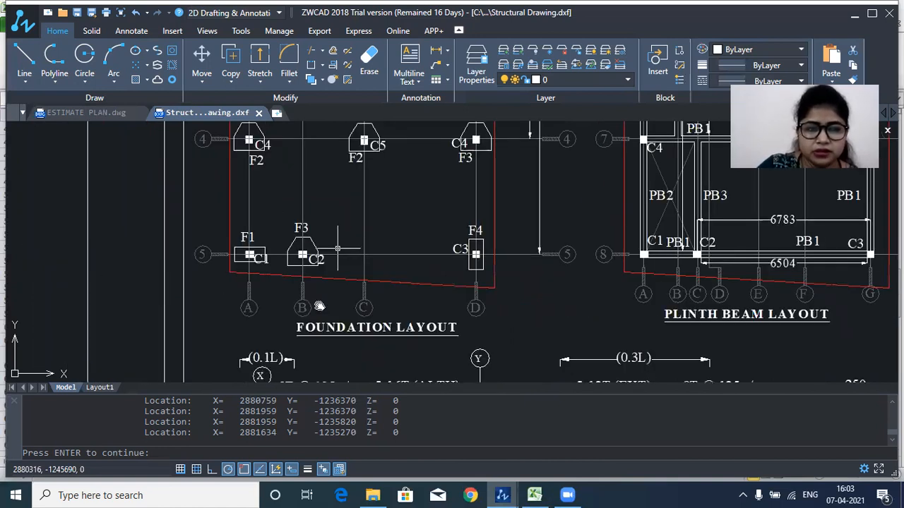
drag(389, 152, 359, 249)
scroll(359, 250, up, 1)
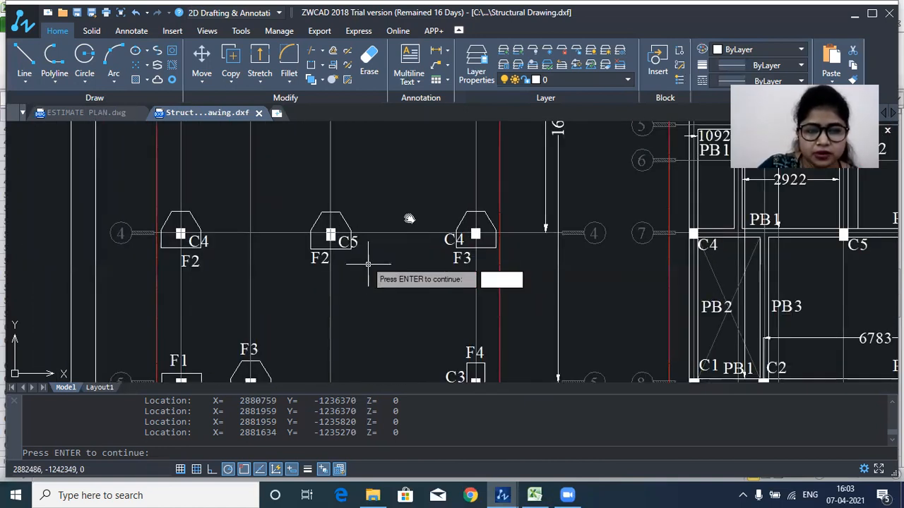
scroll(463, 319, down, 1)
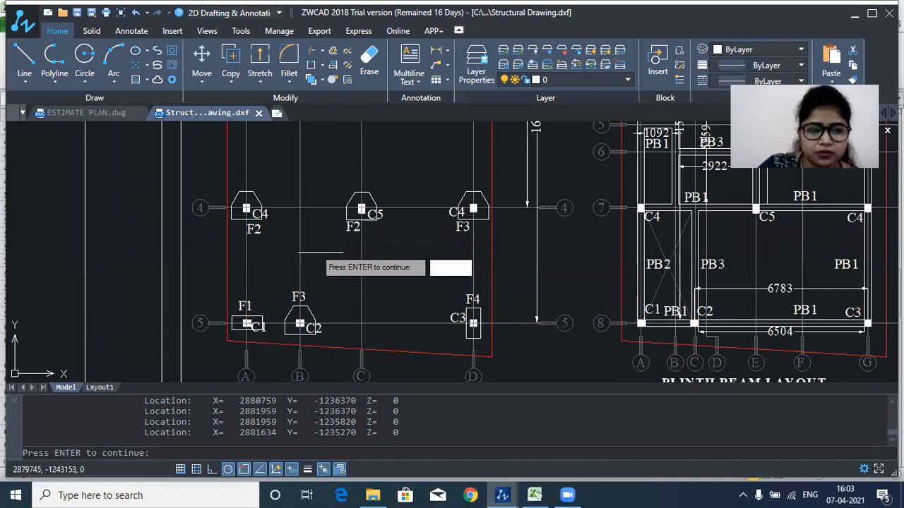
scroll(388, 205, up, 1)
scroll(389, 303, down, 1)
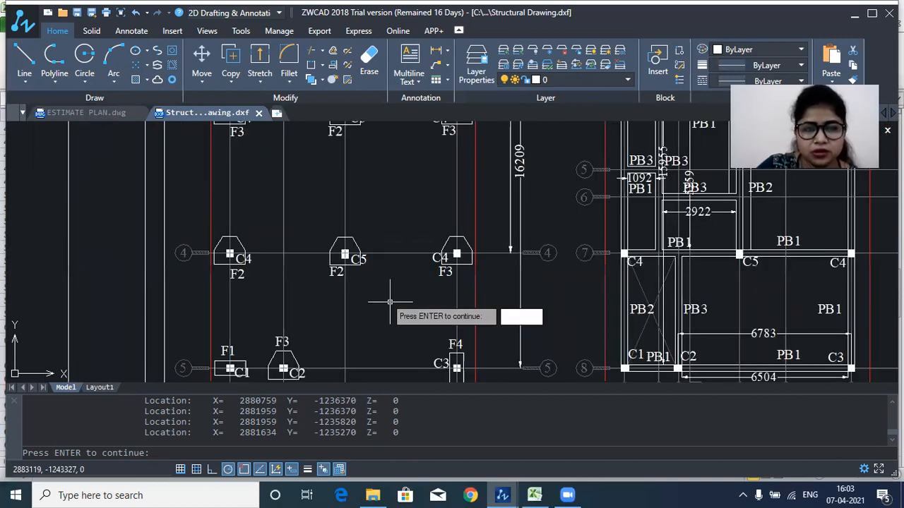
scroll(353, 200, up, 2)
drag(272, 248, 289, 352)
scroll(489, 322, down, 1)
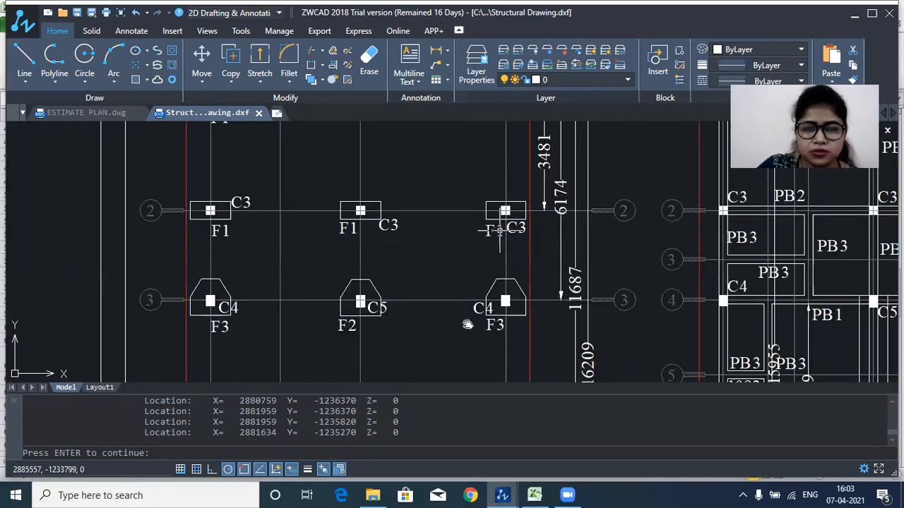
drag(500, 231, 469, 327)
scroll(404, 142, down, 3)
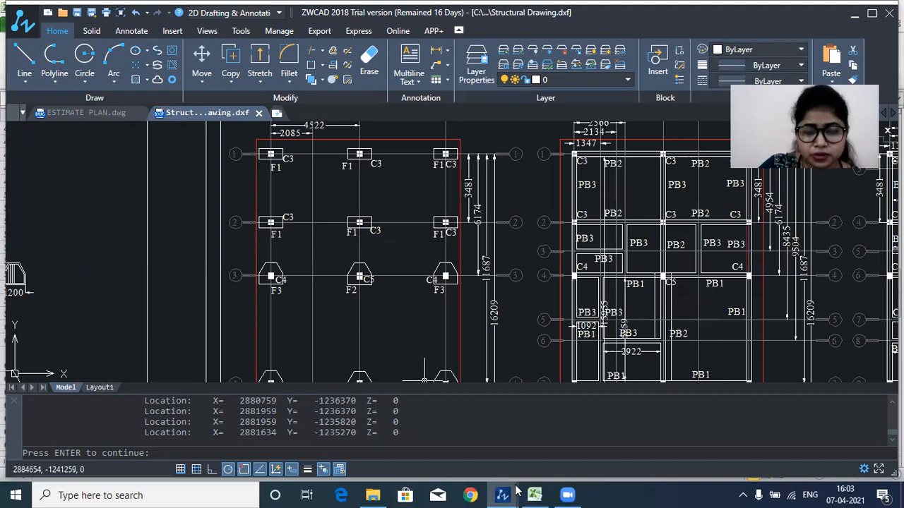
Step: Switch back to the Excel estimate, enter 1 as the number of C2 columns in C55, and select the C5 count cell C58
click(536, 493)
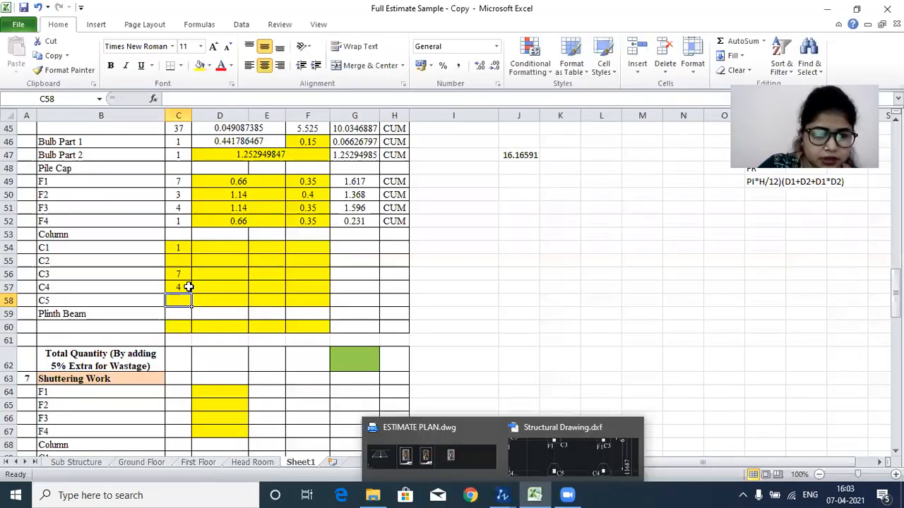
key(Up)
key(Up)
key(Up)
text(1)
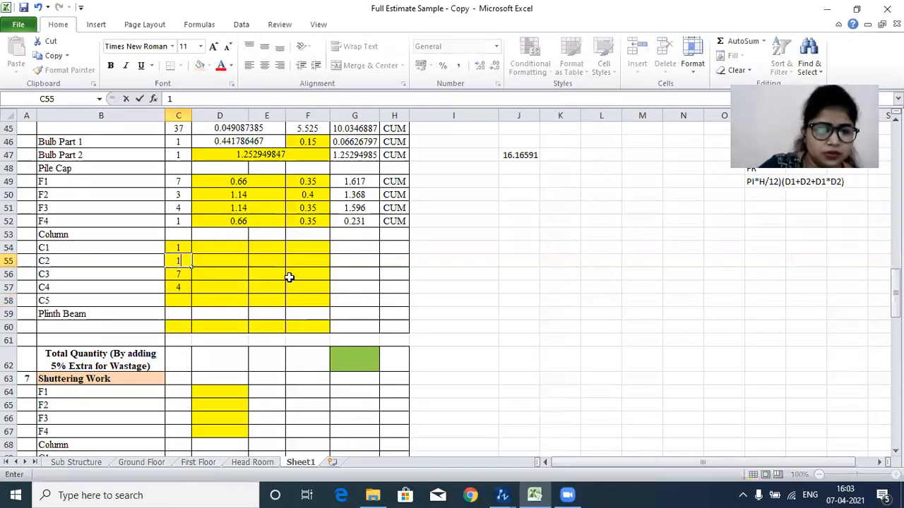
key(Return)
key(Return)
key(Return)
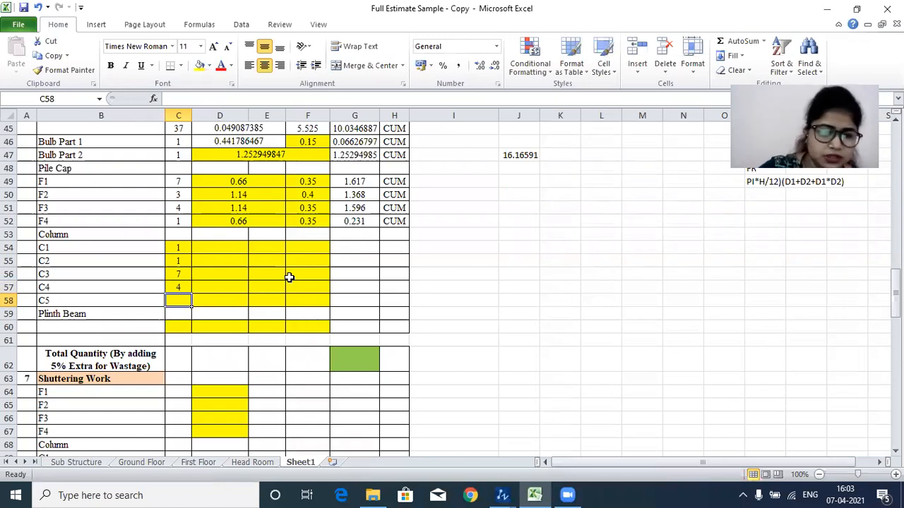
Step: Enter 2 as the number of C5 columns in C58 and select the empty C1 size cell E54
text(2)
key(Return)
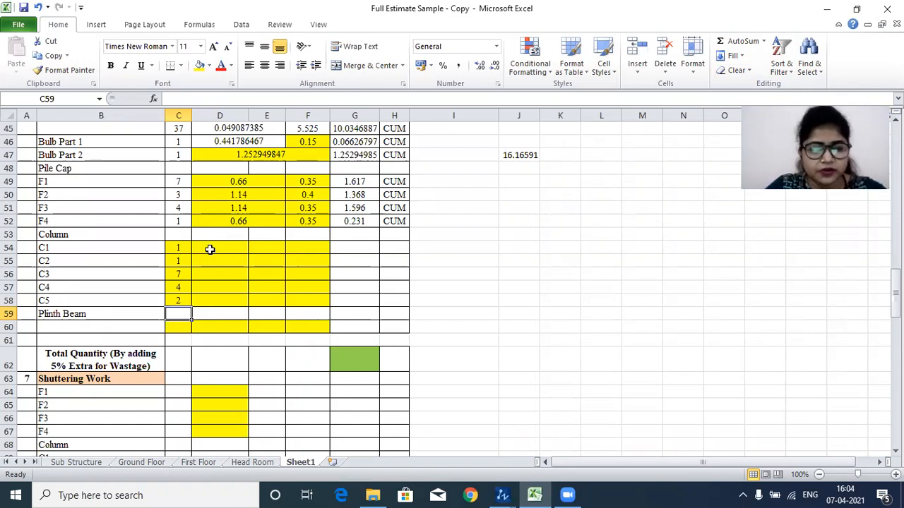
click(219, 248)
click(275, 247)
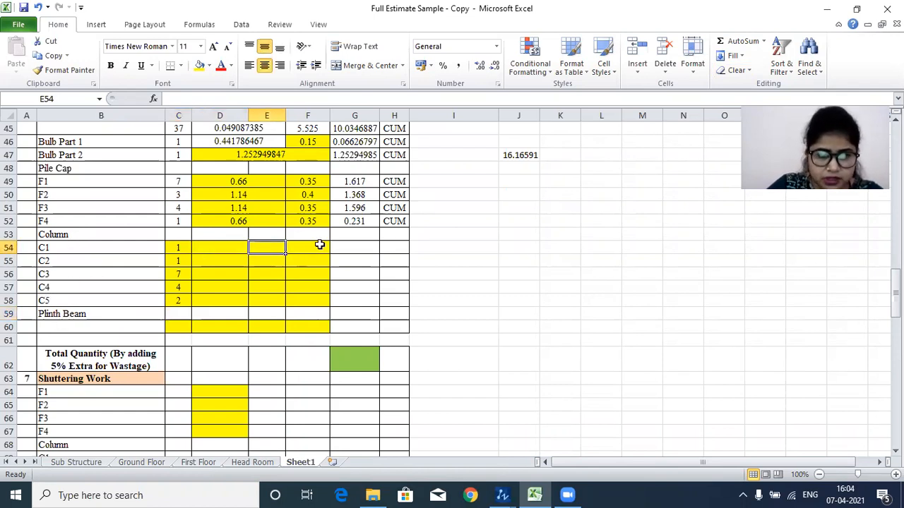
Step: Switch to Structural Drawing.dxf in ZWCAD and examine the C1 and C2 sizes in the typical schedule of columns
mouse_move(506, 494)
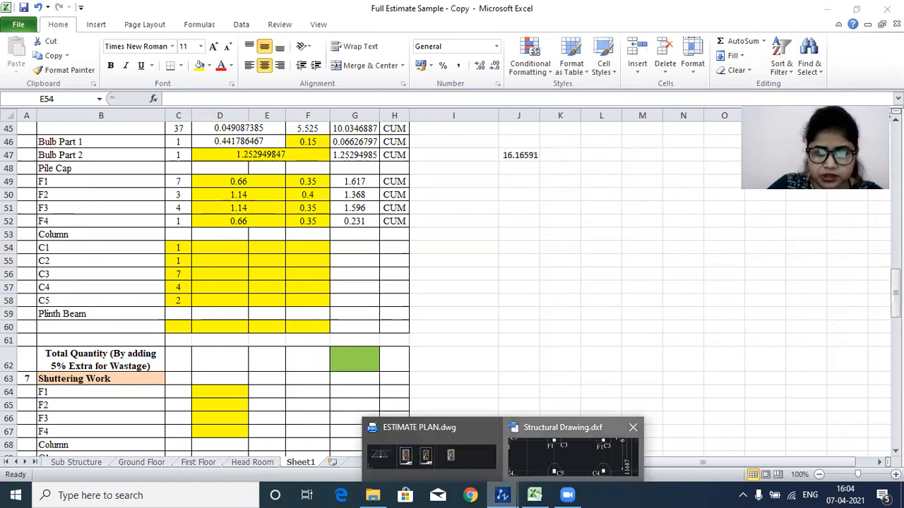
click(551, 451)
scroll(508, 244, up, 6)
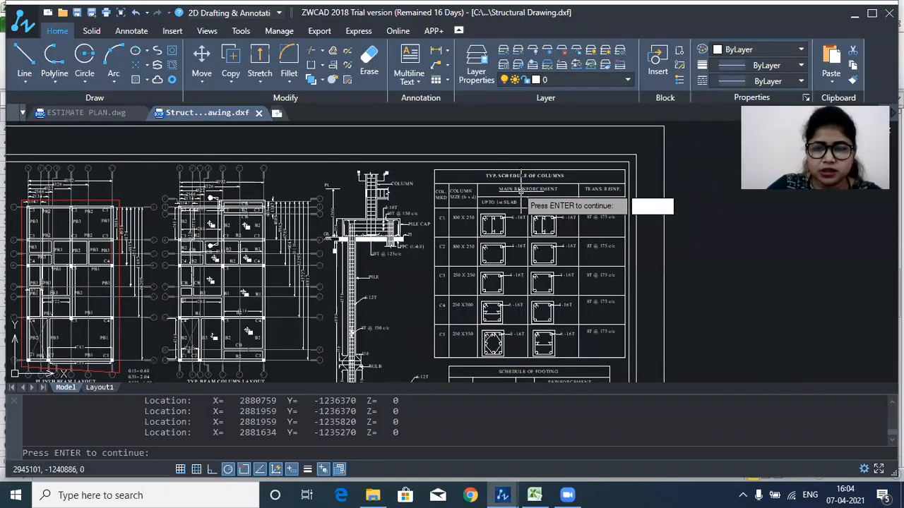
scroll(404, 241, up, 4)
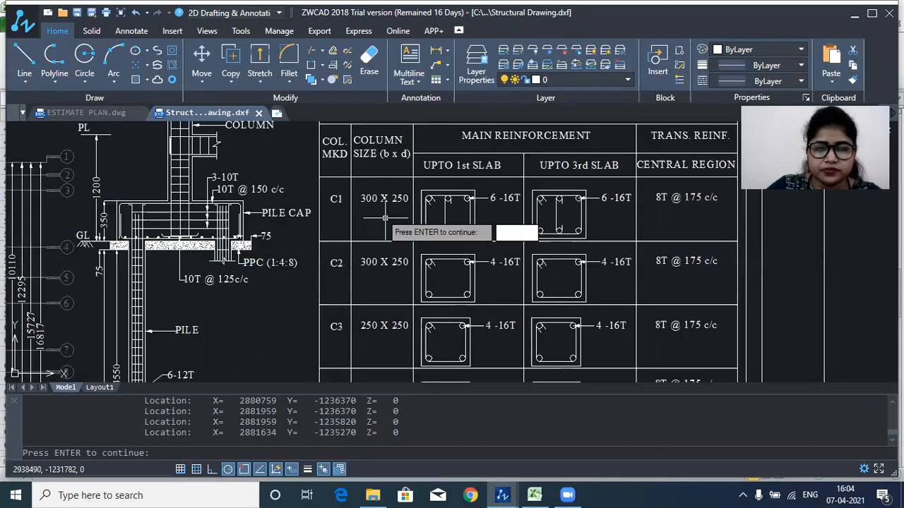
scroll(404, 240, down, 3)
scroll(384, 205, up, 2)
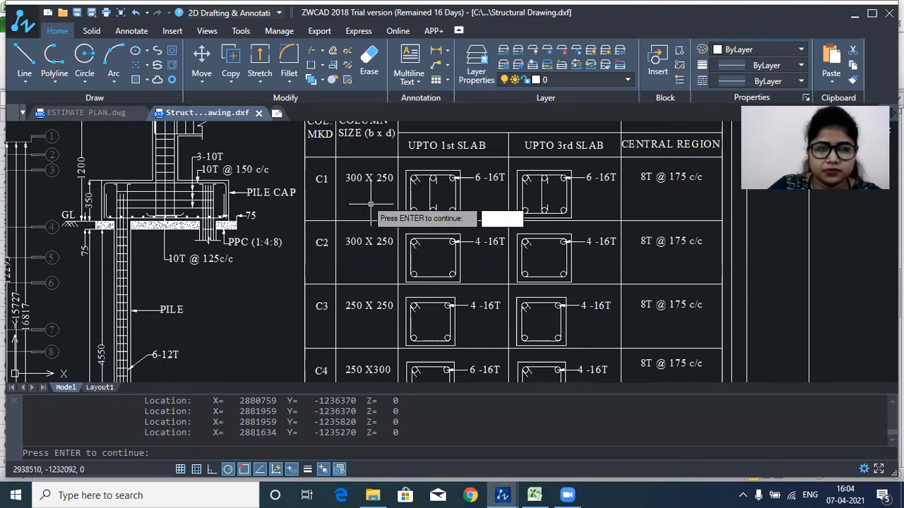
scroll(357, 188, down, 1)
scroll(347, 186, up, 1)
scroll(347, 185, down, 1)
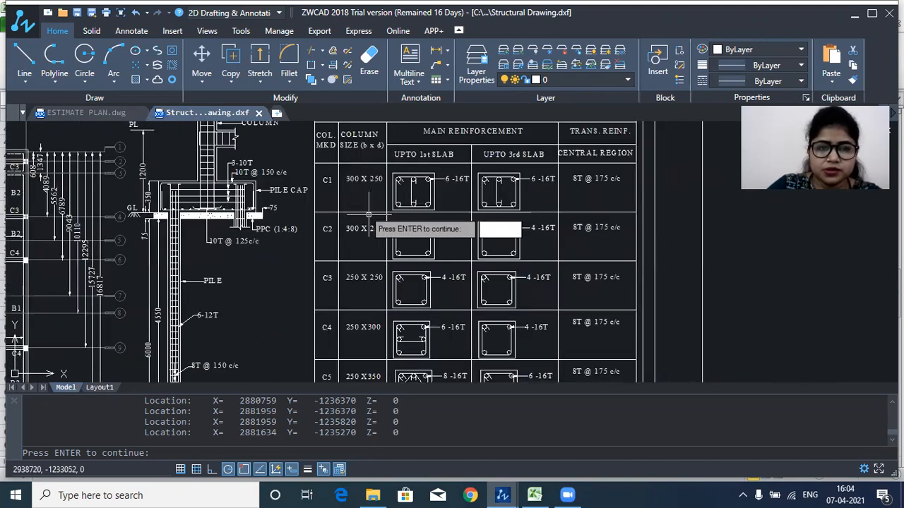
scroll(347, 187, up, 1)
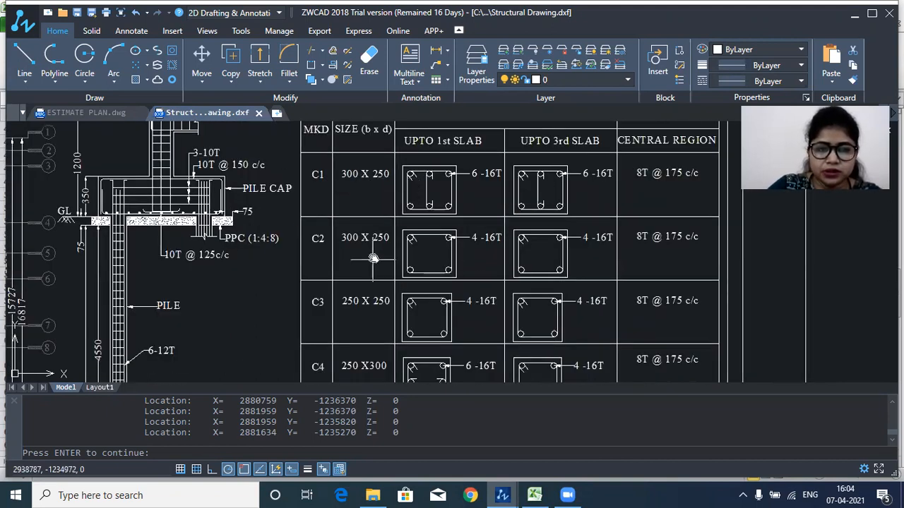
Step: Examine the column sizes listed for C3, C4 and C5 in the schedule, then recheck the C1 to C3 rows
drag(373, 256, 385, 222)
drag(367, 307, 362, 240)
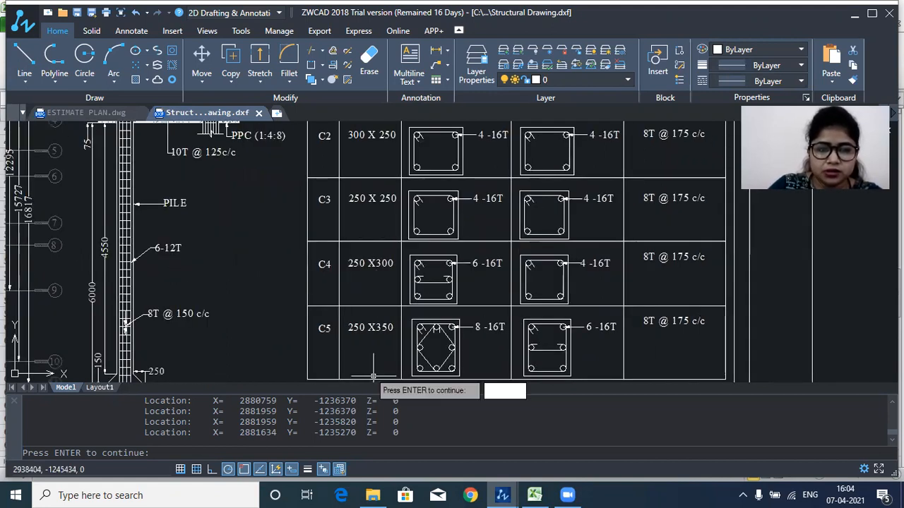
drag(388, 241, 372, 282)
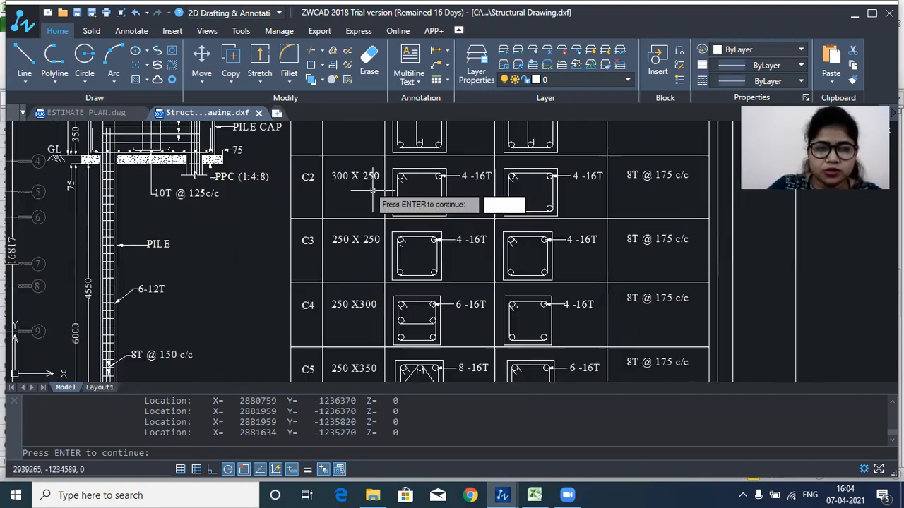
scroll(368, 237, down, 1)
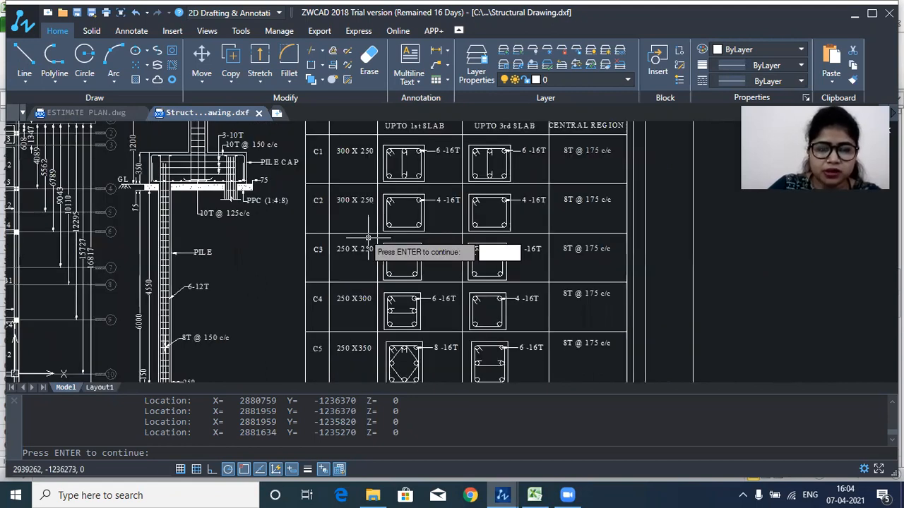
scroll(368, 238, up, 1)
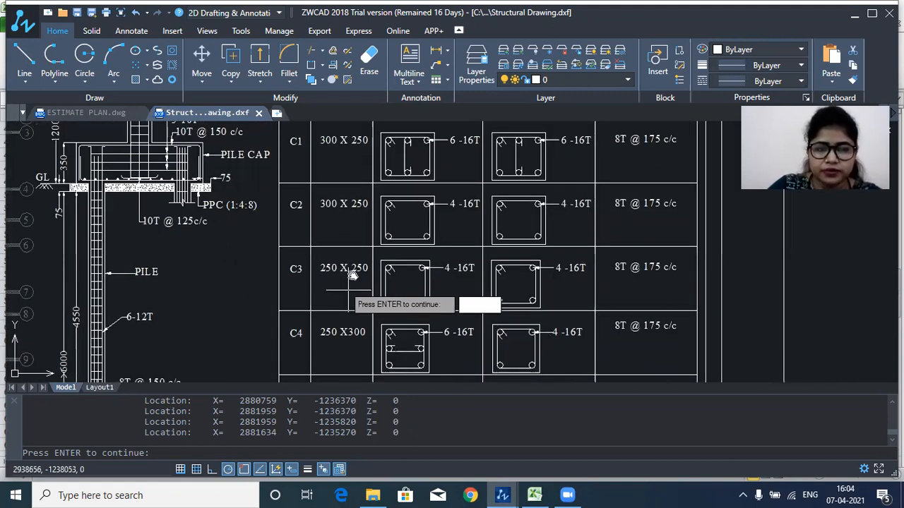
scroll(353, 274, up, 1)
scroll(353, 274, down, 1)
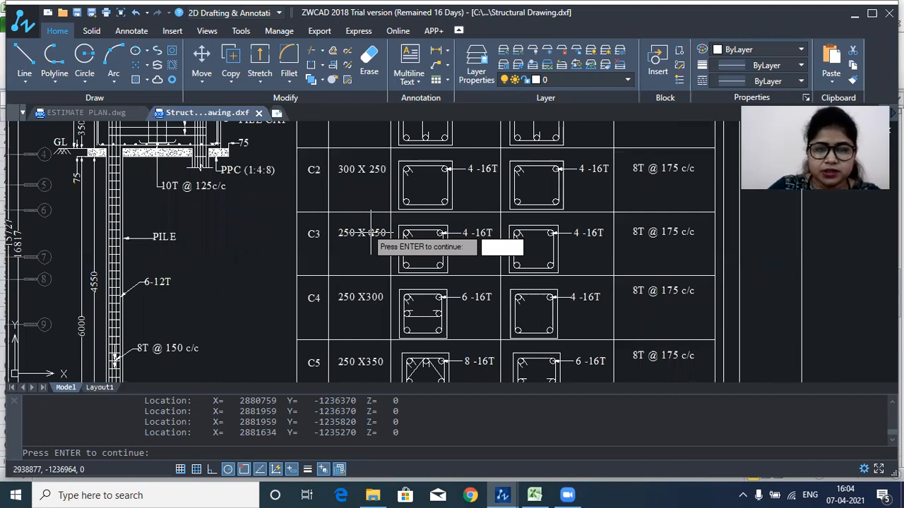
scroll(371, 233, down, 1)
scroll(361, 139, up, 1)
mouse_move(375, 232)
mouse_down()
mouse_move(401, 117)
mouse_move(351, 235)
mouse_move(334, 303)
mouse_up()
scroll(334, 304, up, 1)
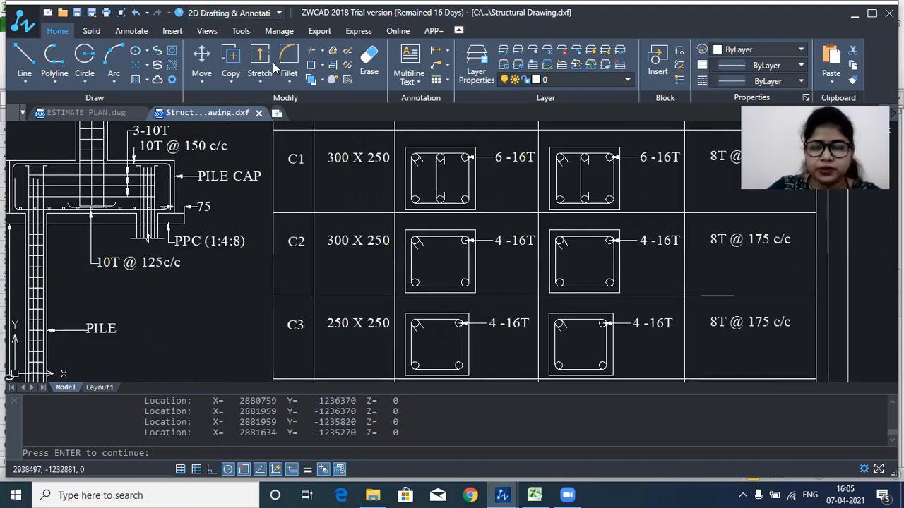
scroll(382, 196, down, 2)
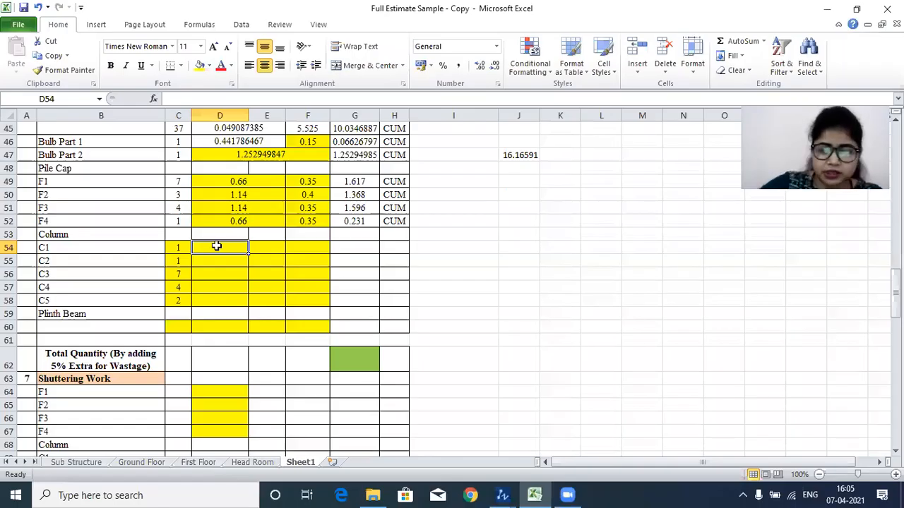
Step: Switch back to the Excel estimate and enter the C1 column size as 0.30 in D54 and 0.25 in E54
text(0.30)
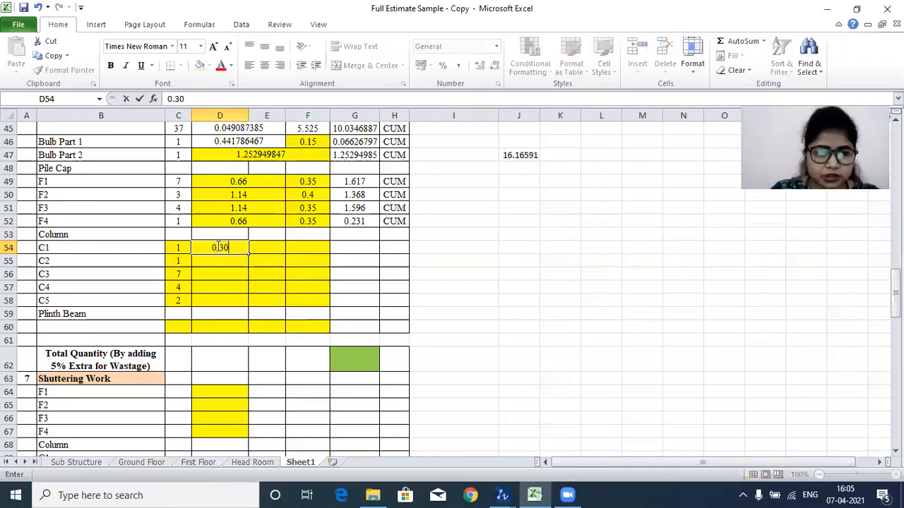
key(Return)
click(279, 247)
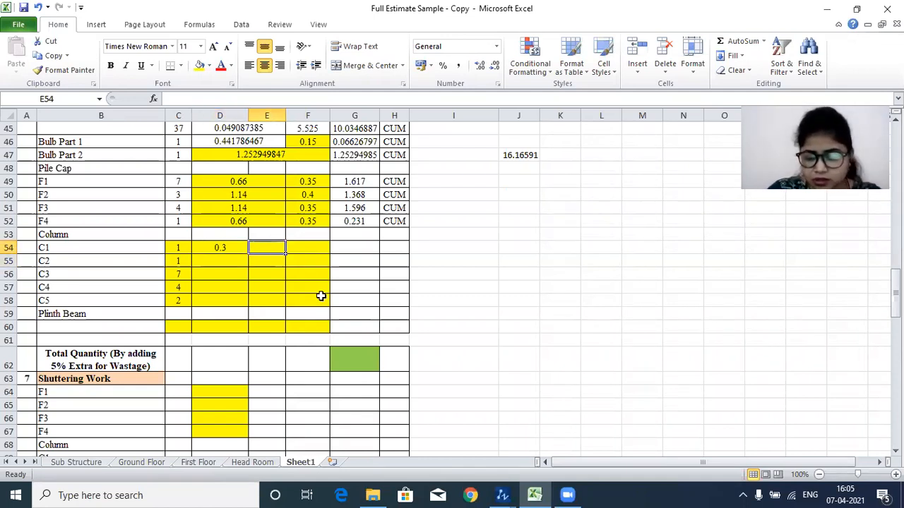
text(0.25)
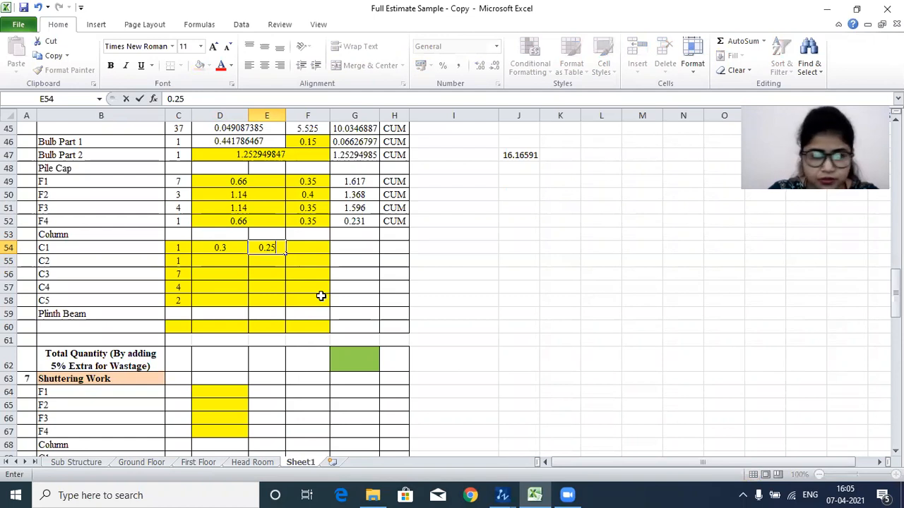
key(Return)
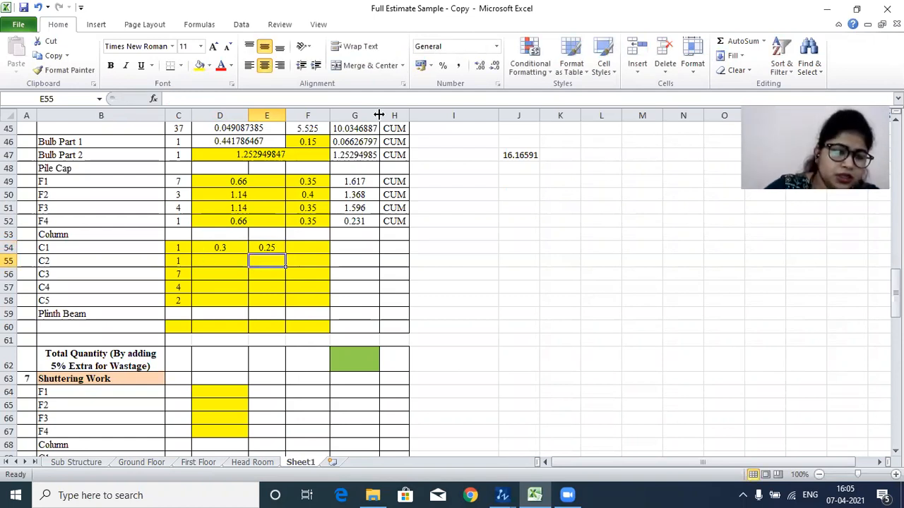
Step: Switch to Structural Drawing.dxf in ZWCAD and examine the C2 to C5 rows of the column schedule for their sizes
click(502, 495)
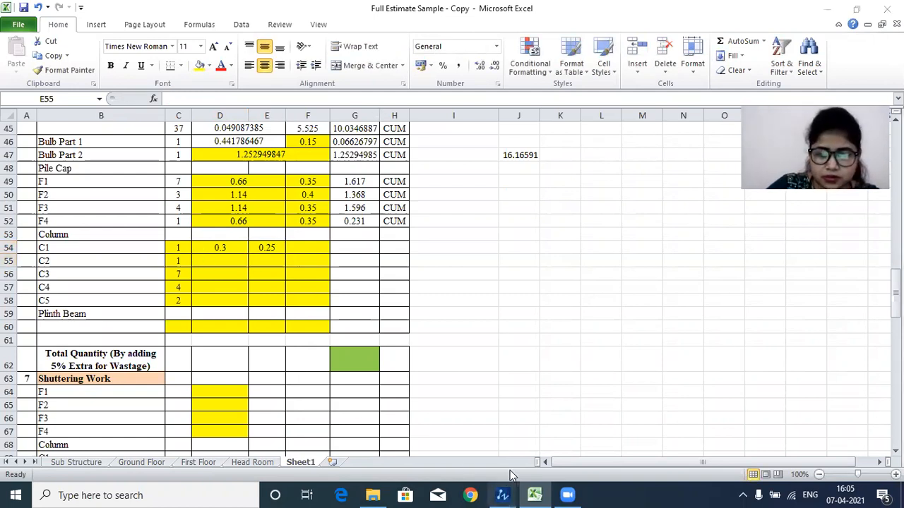
click(549, 462)
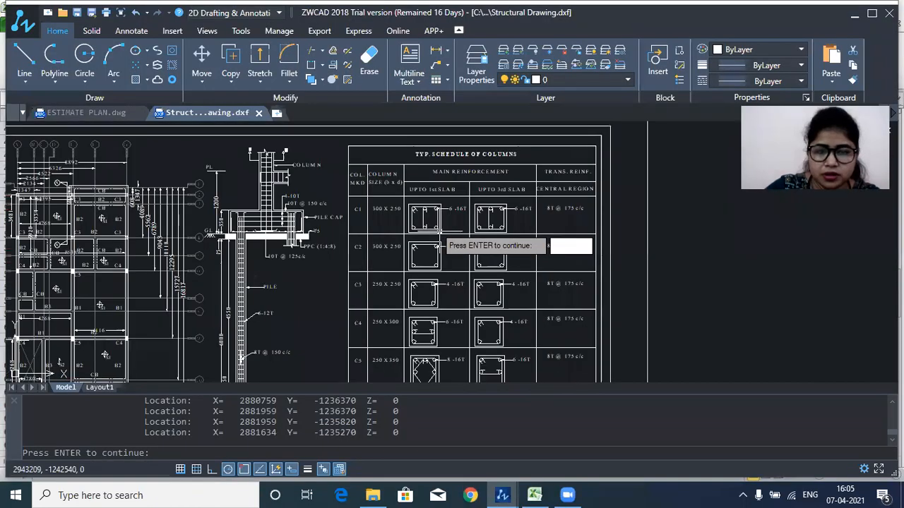
scroll(360, 257, up, 3)
scroll(360, 258, up, 2)
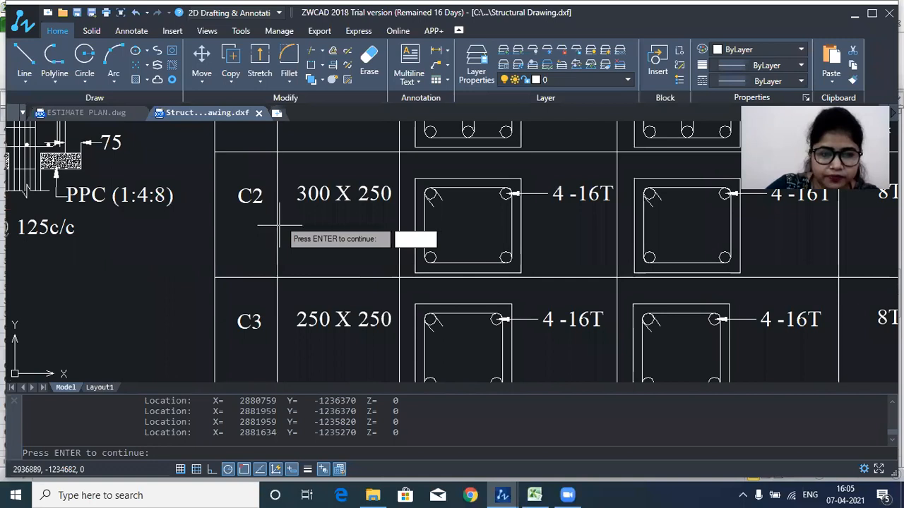
scroll(281, 226, down, 4)
scroll(346, 332, up, 2)
drag(337, 239, 310, 175)
drag(287, 283, 287, 288)
drag(339, 243, 334, 256)
mouse_move(277, 249)
mouse_down()
mouse_move(272, 273)
mouse_move(311, 269)
mouse_up()
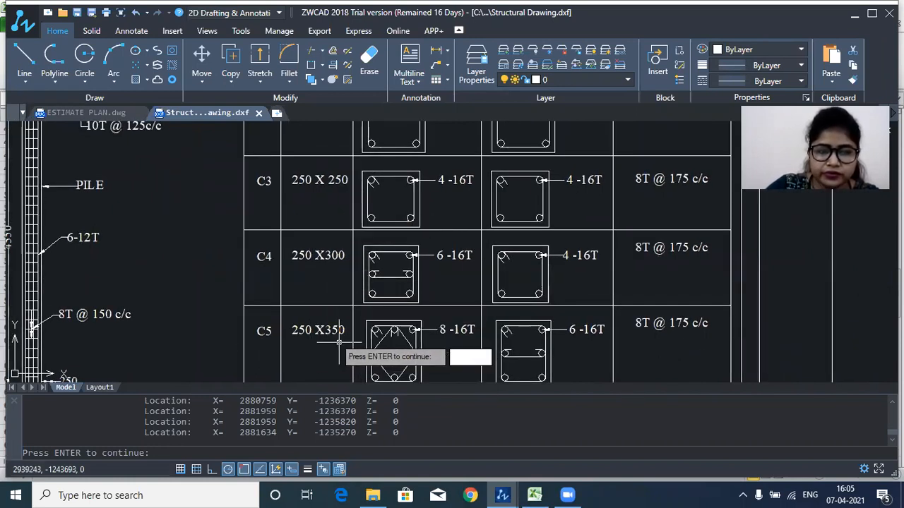
drag(303, 262, 304, 291)
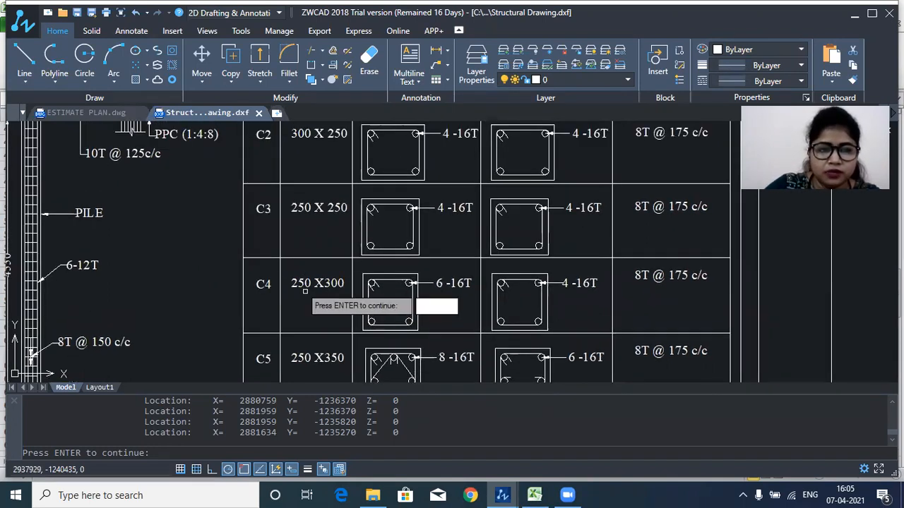
Step: Compare the column size (b x d) entries of C2, C3, C4 and C5 once more in the schedule
scroll(303, 290, down, 1)
scroll(278, 161, up, 3)
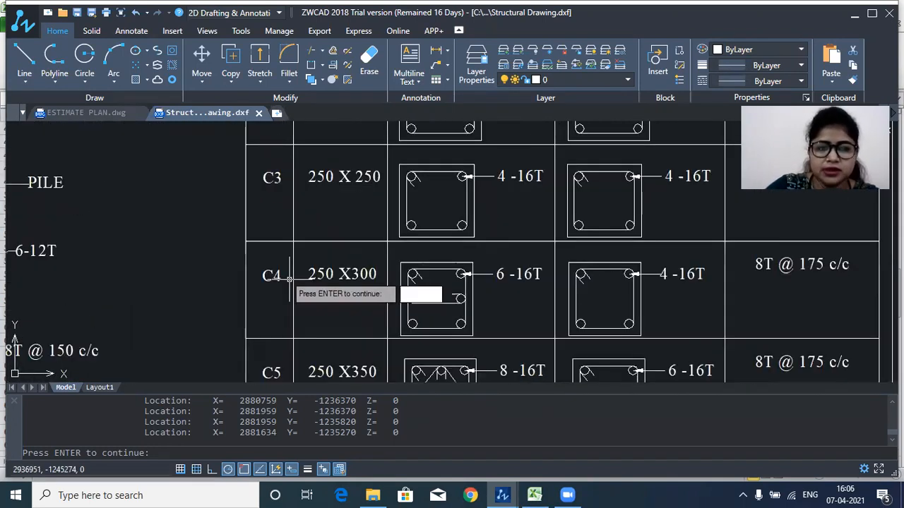
drag(324, 283, 328, 314)
scroll(327, 314, down, 1)
scroll(331, 201, up, 1)
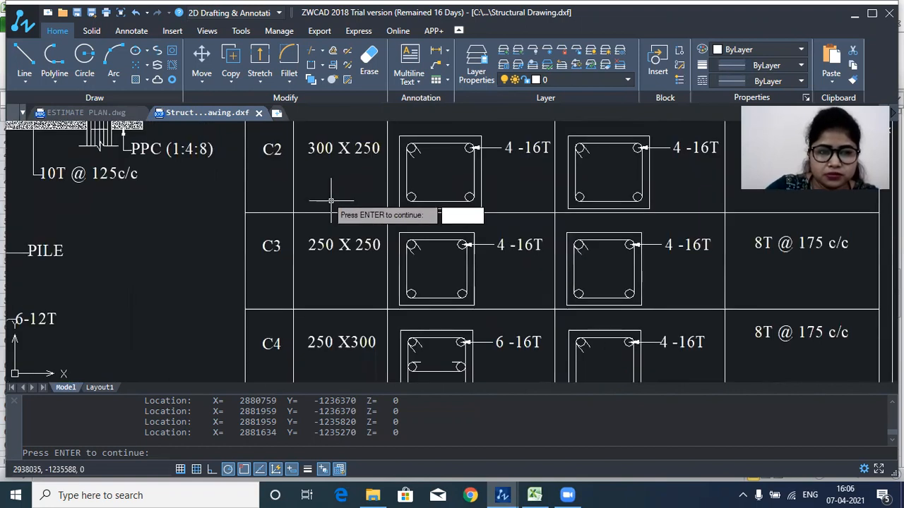
scroll(331, 201, down, 1)
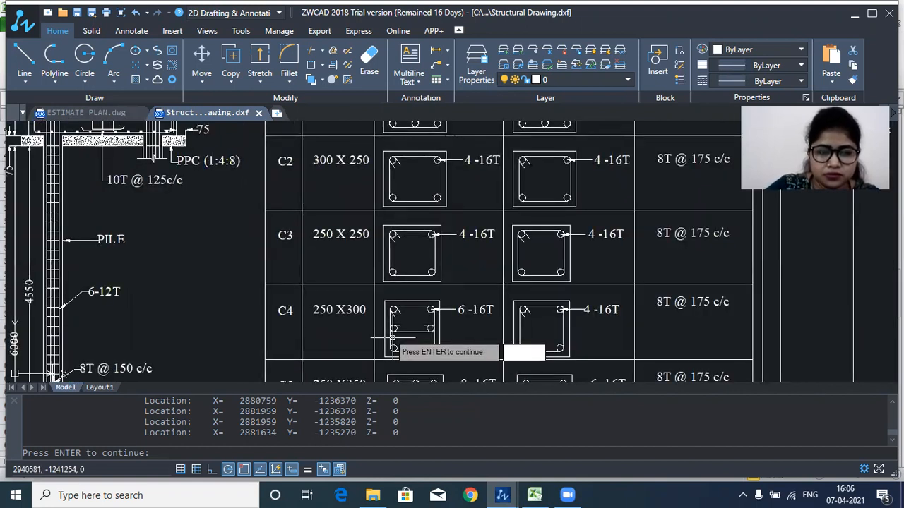
drag(321, 361, 321, 316)
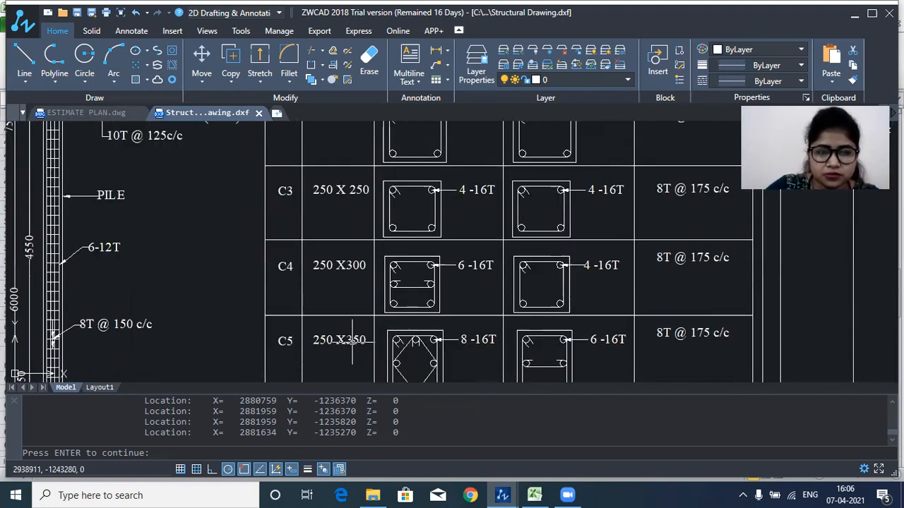
drag(355, 285, 356, 342)
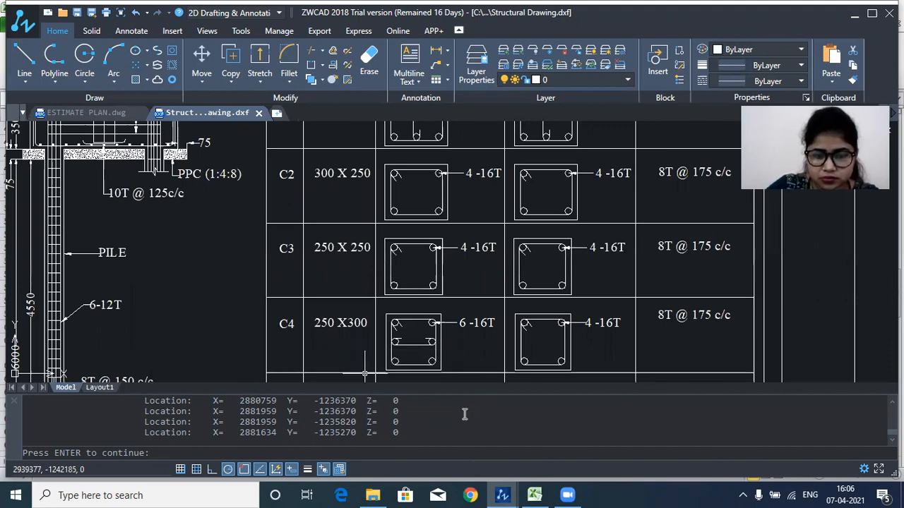
Step: Switch back to the Excel estimate and enter the C2 column size as 0.30 in D55 and 0.25 in E55
key(alt+Tab)
click(217, 264)
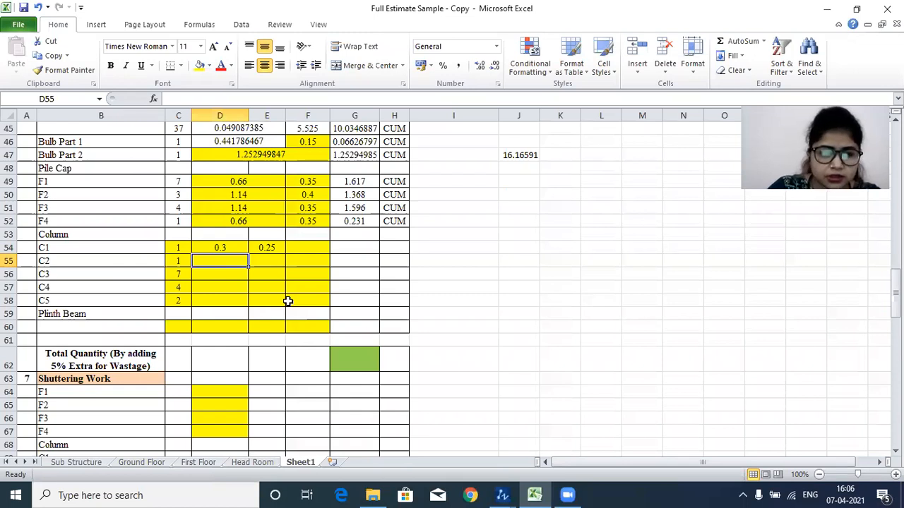
text(0.3)
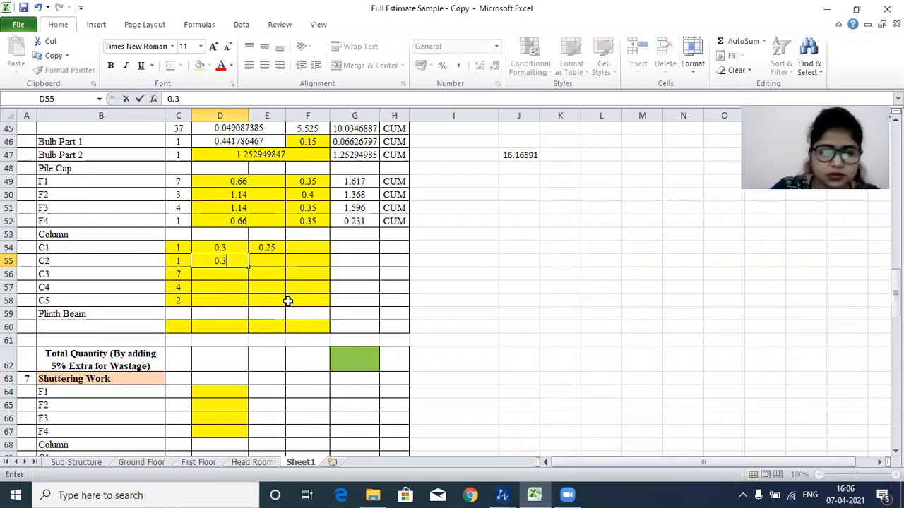
text(0)
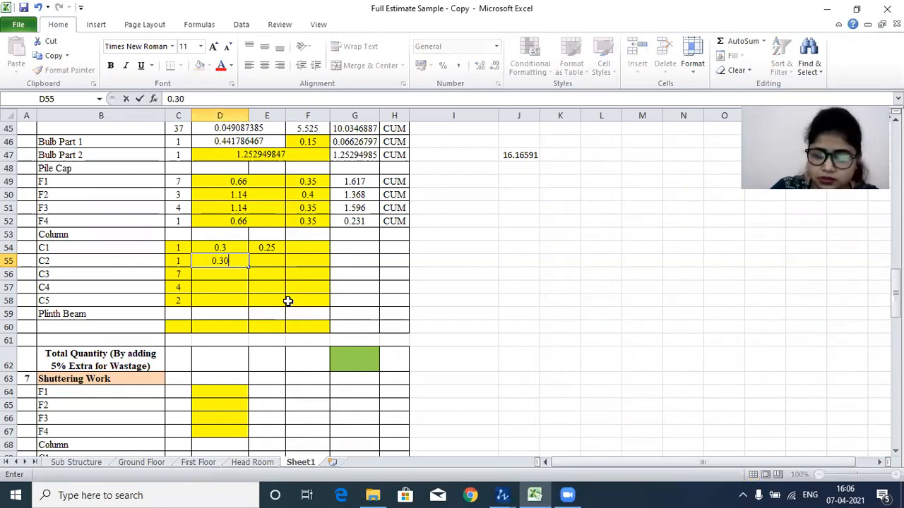
key(Tab)
text(0.25)
key(Return)
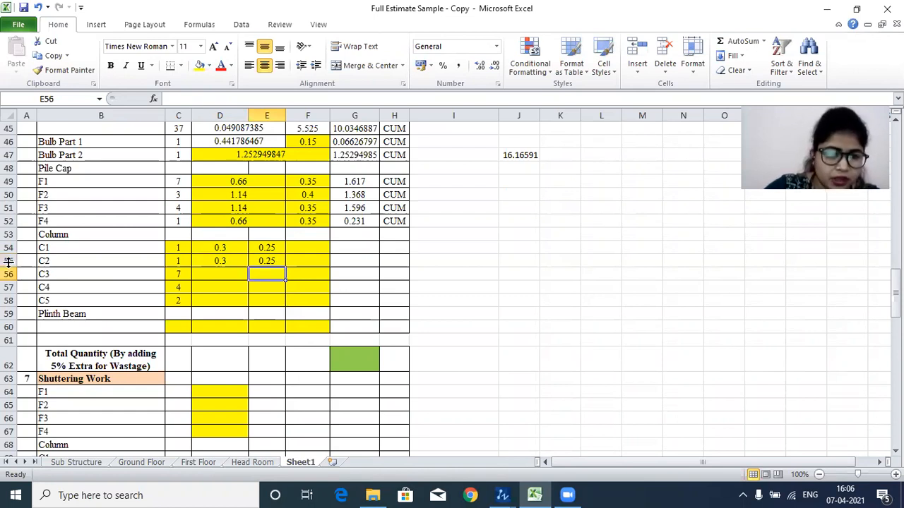
Step: Enter the C4 column size as 0.25 in D57 and 0.30 in E57
click(230, 284)
text(0.25)
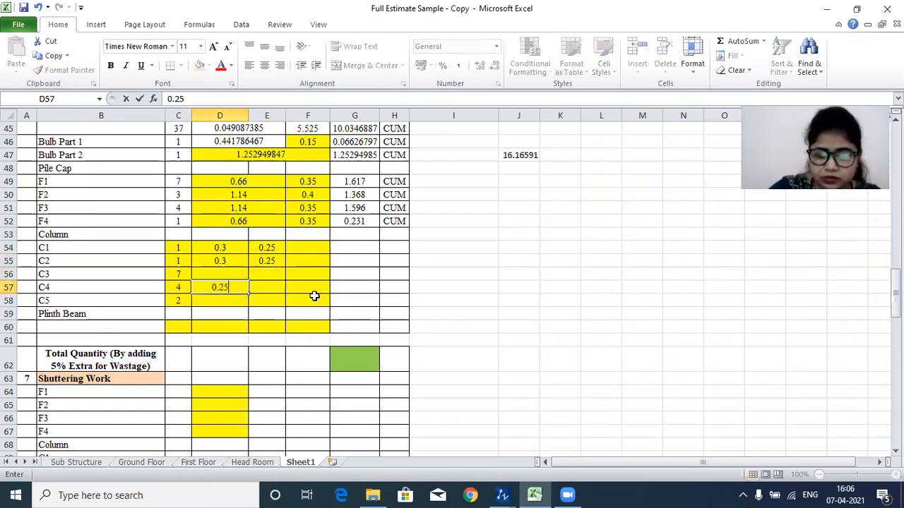
key(Tab)
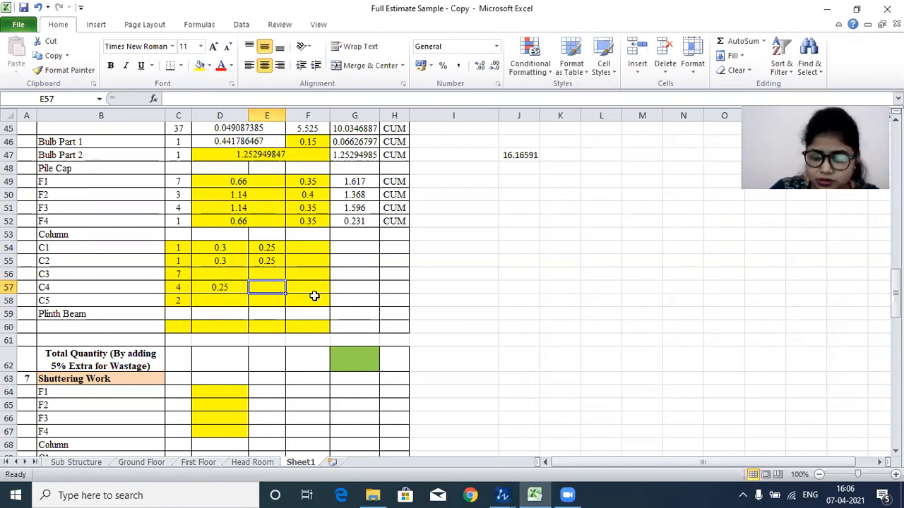
text(0.30)
key(Return)
Step: Switch to Structural Drawing.dxf in ZWCAD and examine the C3, C4 and C5 sizes in the column schedule
click(74, 276)
click(226, 275)
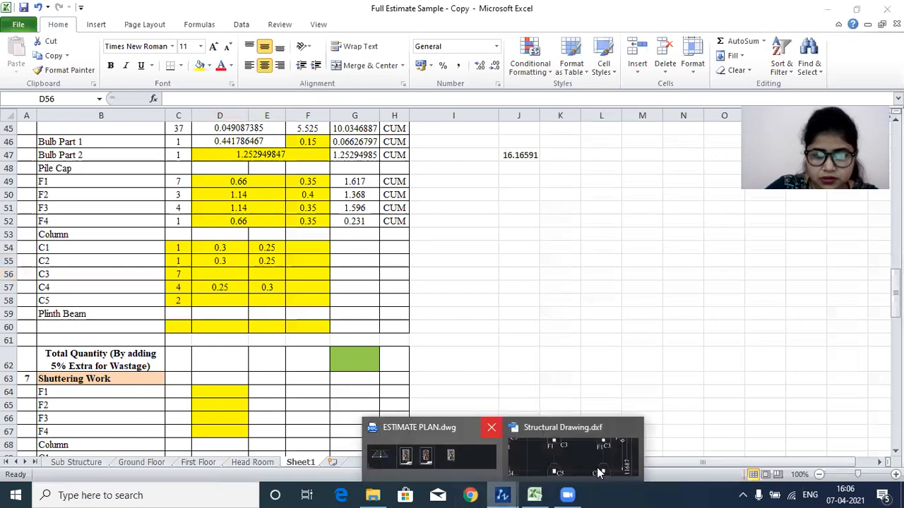
click(574, 423)
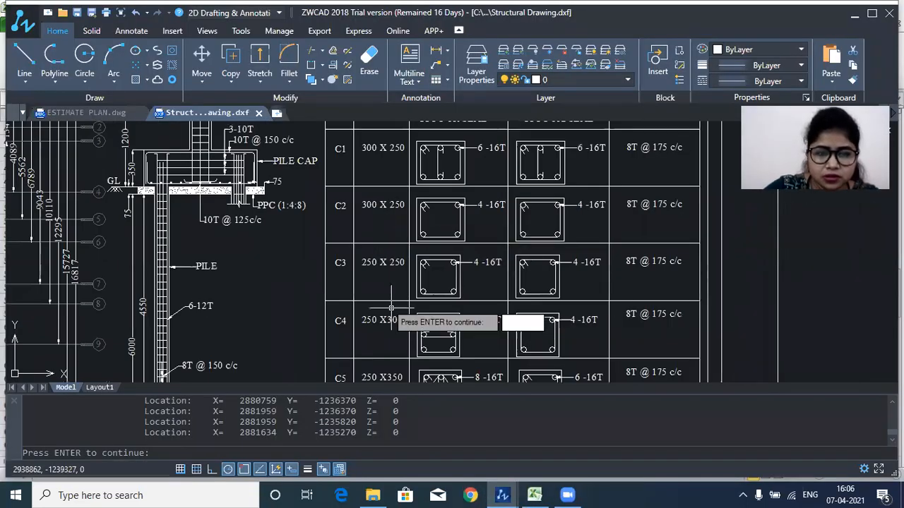
scroll(387, 282, up, 1)
drag(398, 259, 413, 222)
drag(418, 290, 398, 195)
drag(369, 293, 365, 315)
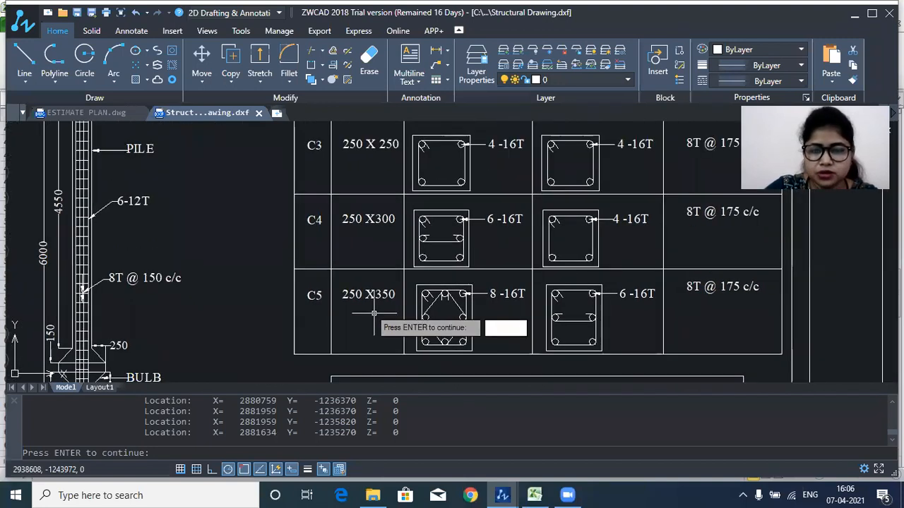
Step: Switch back to the Excel estimate and enter the C3 column size as 0.25 in both D56 and E56
click(535, 494)
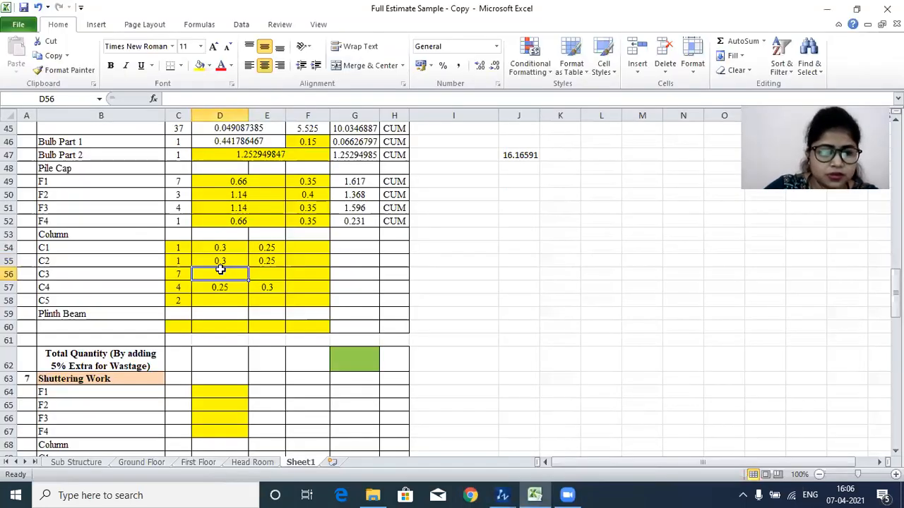
text(0.25)
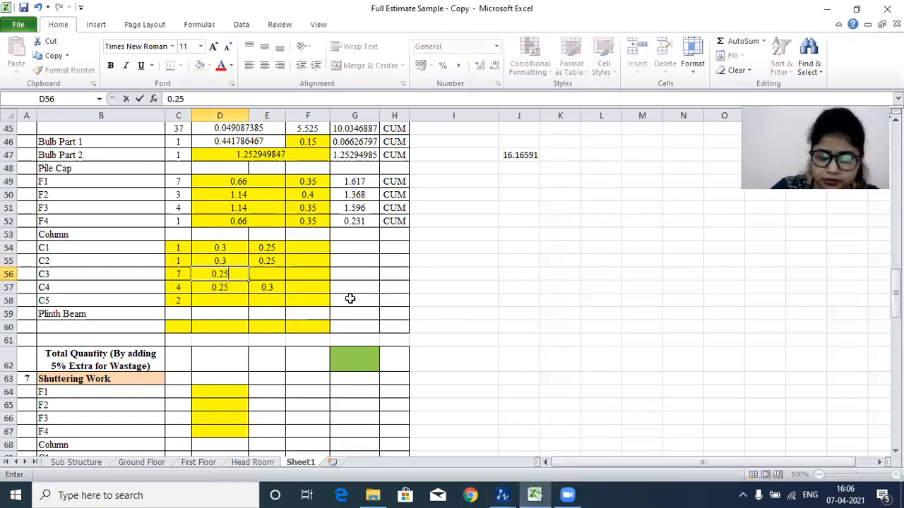
key(Tab)
text(0.)
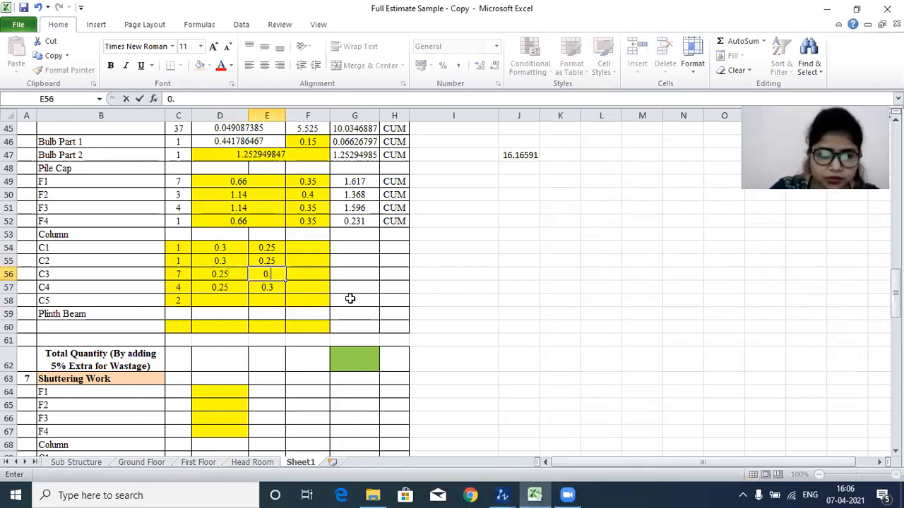
text(25)
key(Return)
Step: Enter the C5 column size as 0.25 in D58 and 0.35 in E58
click(232, 300)
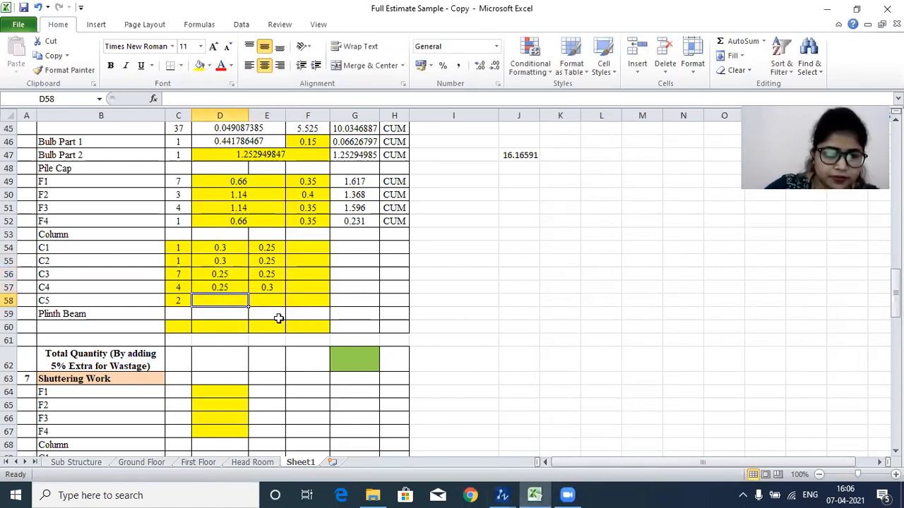
text(0.)
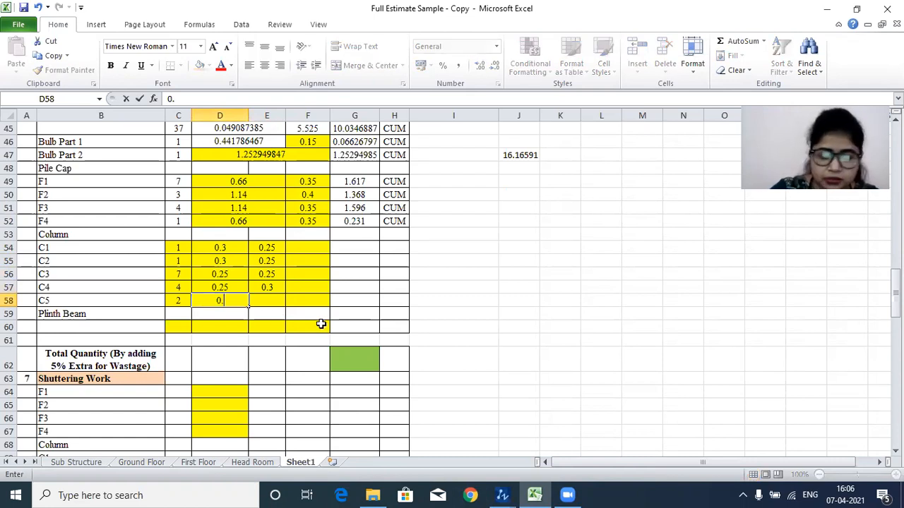
text(25)
key(Tab)
text(0.35)
key(Return)
Step: Recheck the C5 size in Structural Drawing.dxf, then return to the Excel estimate and select the C1 height cell F54
click(503, 494)
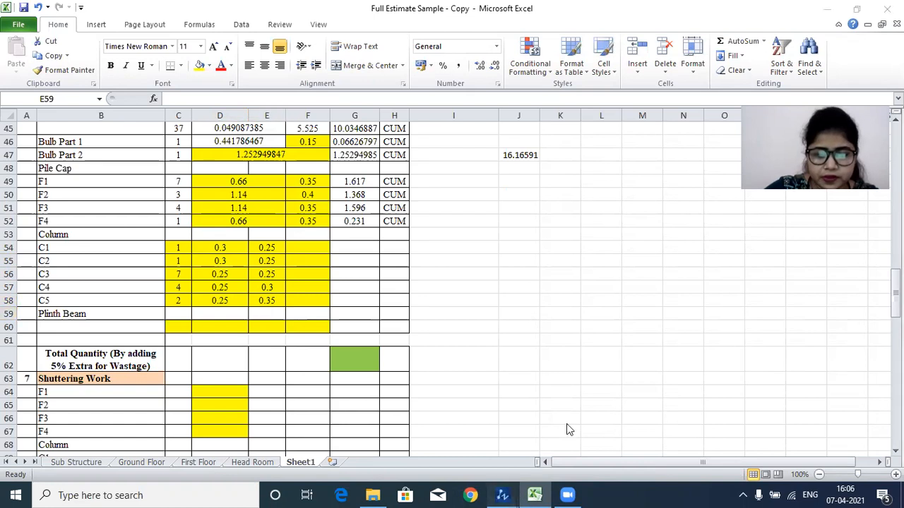
click(537, 454)
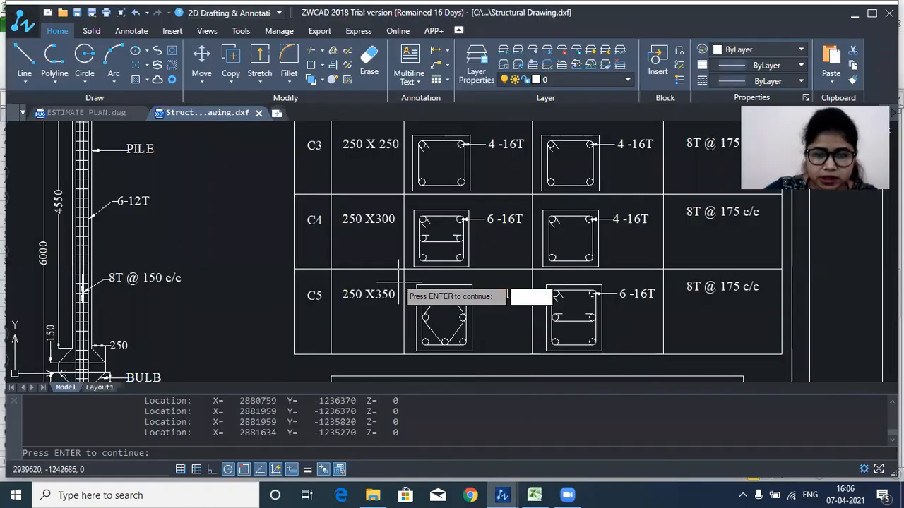
click(534, 495)
click(272, 300)
click(315, 249)
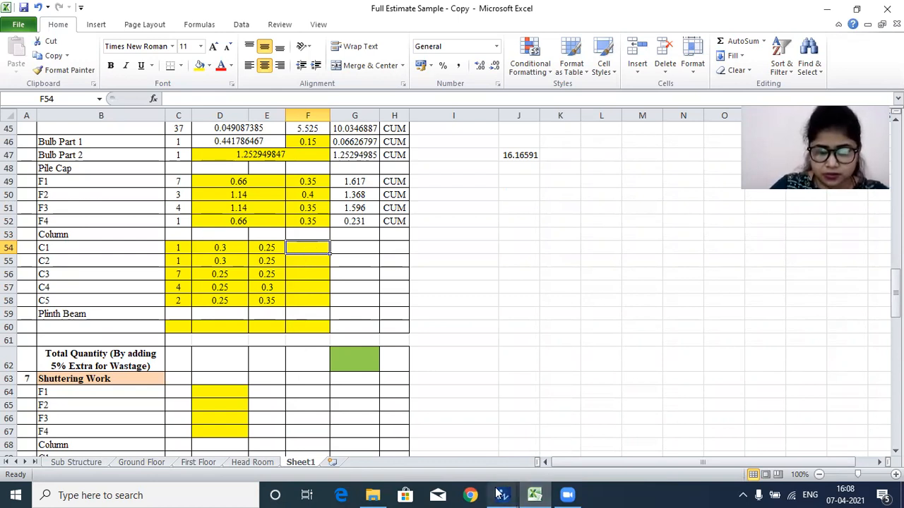
Step: Switch to Structural Drawing.dxf in ZWCAD and examine the height between GL and PL in the pile cap section
mouse_move(499, 493)
click(536, 430)
scroll(427, 228, down, 5)
scroll(372, 210, up, 5)
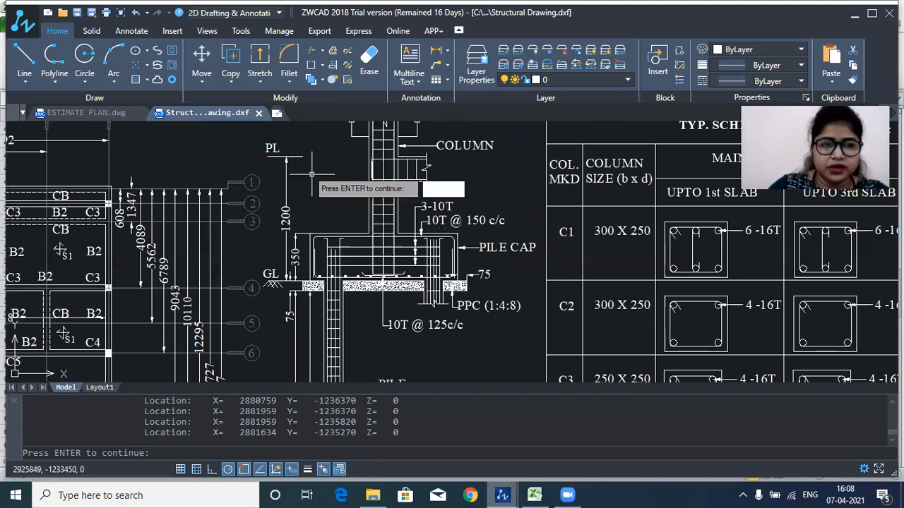
scroll(312, 174, down, 3)
scroll(304, 208, up, 4)
scroll(291, 185, up, 2)
scroll(292, 189, down, 2)
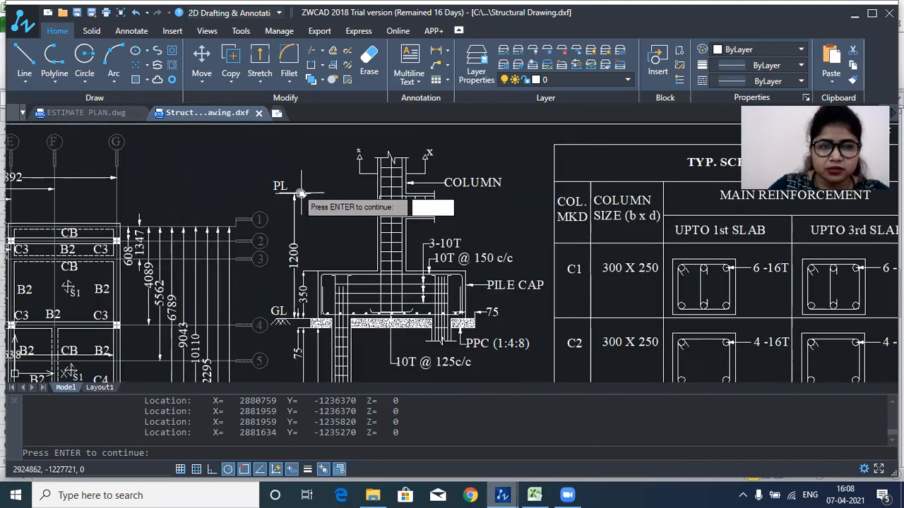
scroll(309, 247, down, 2)
scroll(300, 244, up, 2)
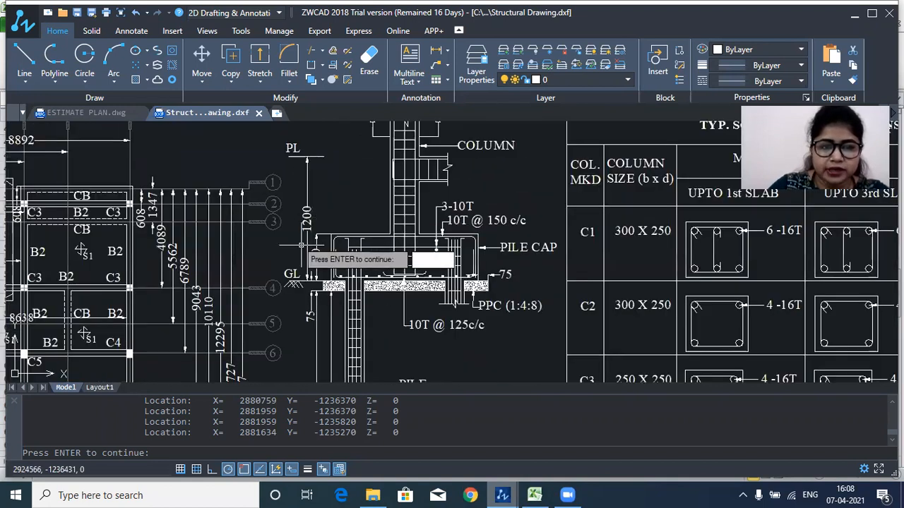
scroll(301, 245, down, 2)
scroll(325, 196, up, 1)
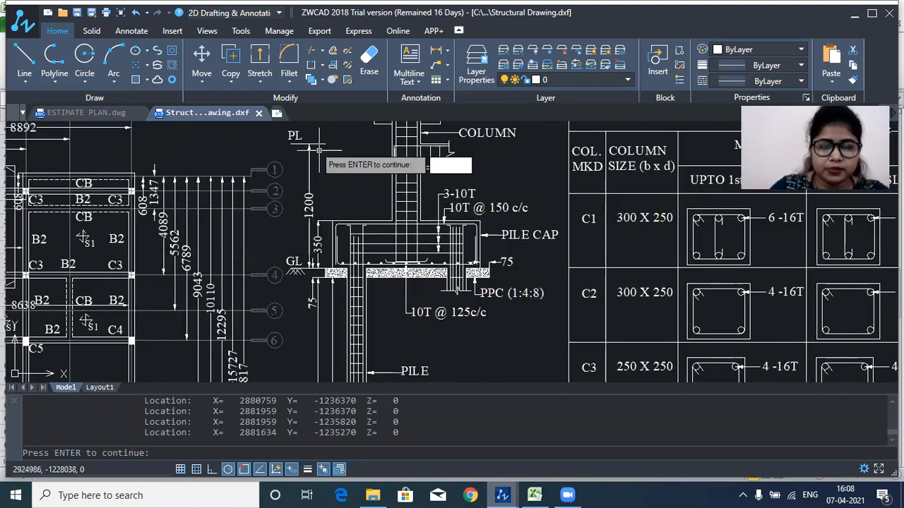
Step: Compare the pile cap depth with the plinth height dimension beside the section
mouse_move(324, 223)
mouse_down()
mouse_move(318, 195)
mouse_move(328, 259)
mouse_up()
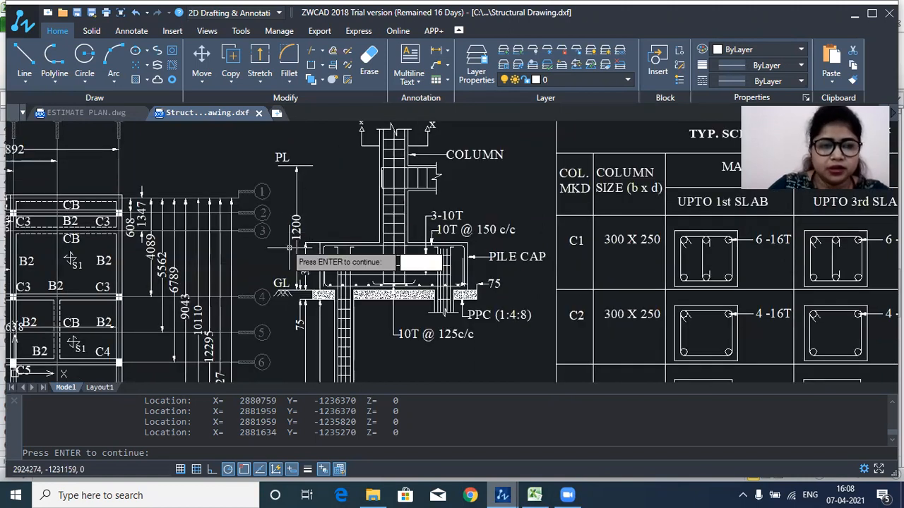
scroll(300, 201, down, 2)
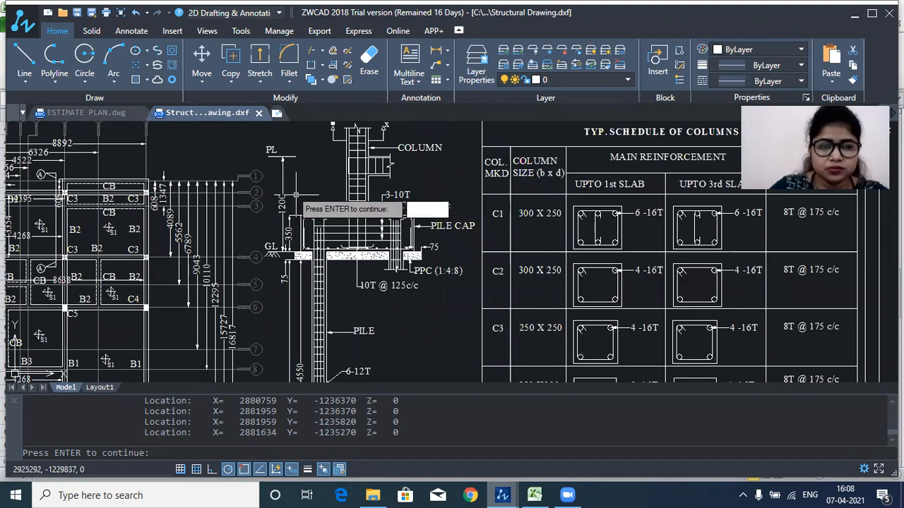
scroll(289, 189, up, 2)
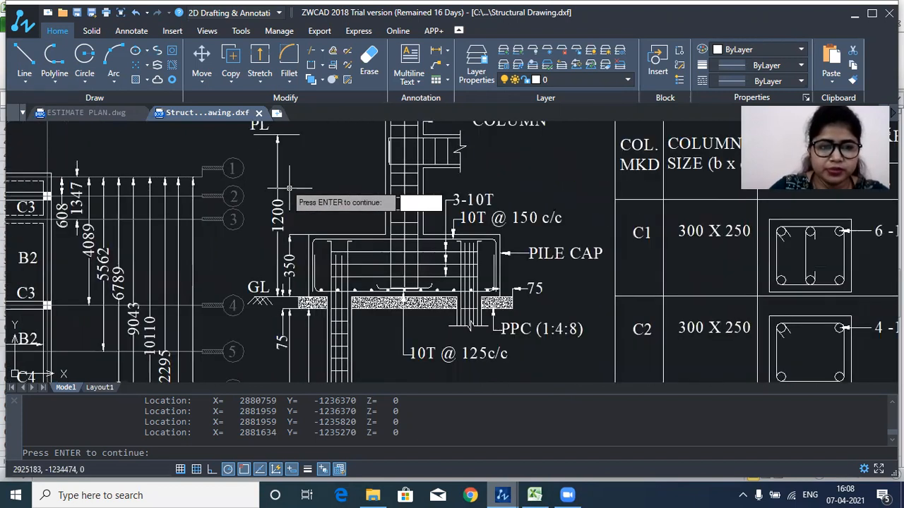
scroll(295, 198, down, 2)
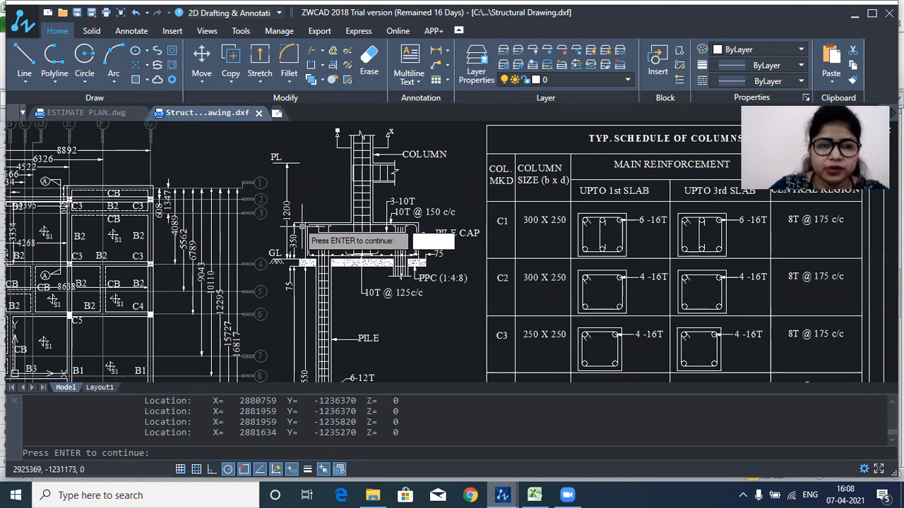
scroll(310, 219, up, 1)
scroll(331, 208, down, 2)
scroll(294, 209, up, 2)
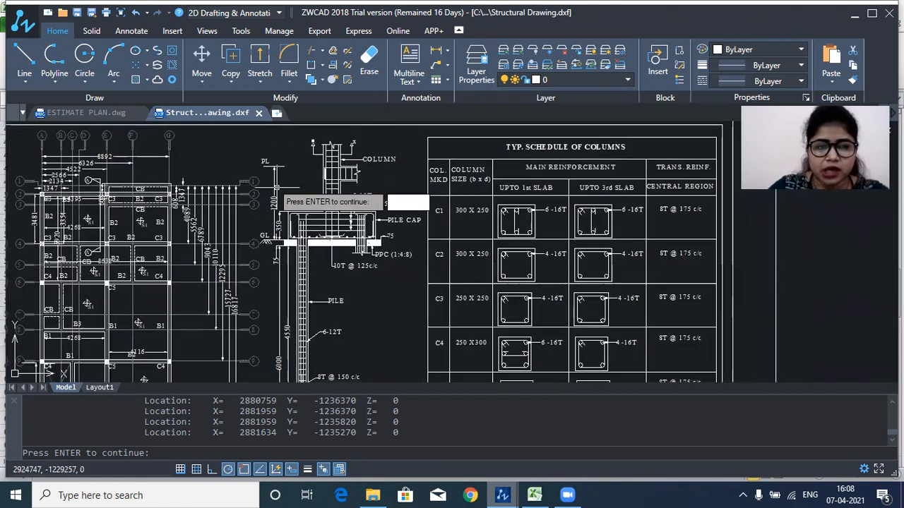
scroll(289, 201, up, 2)
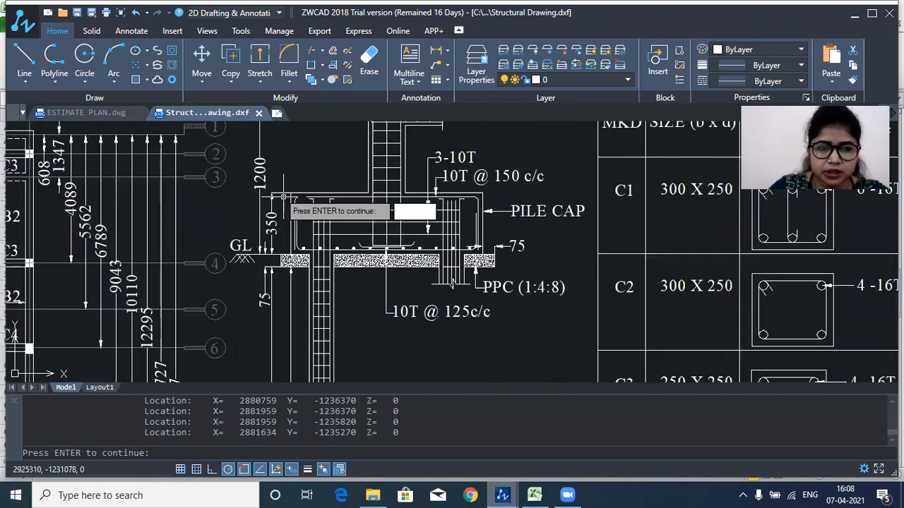
scroll(428, 178, down, 2)
Step: Examine how the column runs from inside the pile cap up past the plinth beam in the section
drag(436, 207, 438, 226)
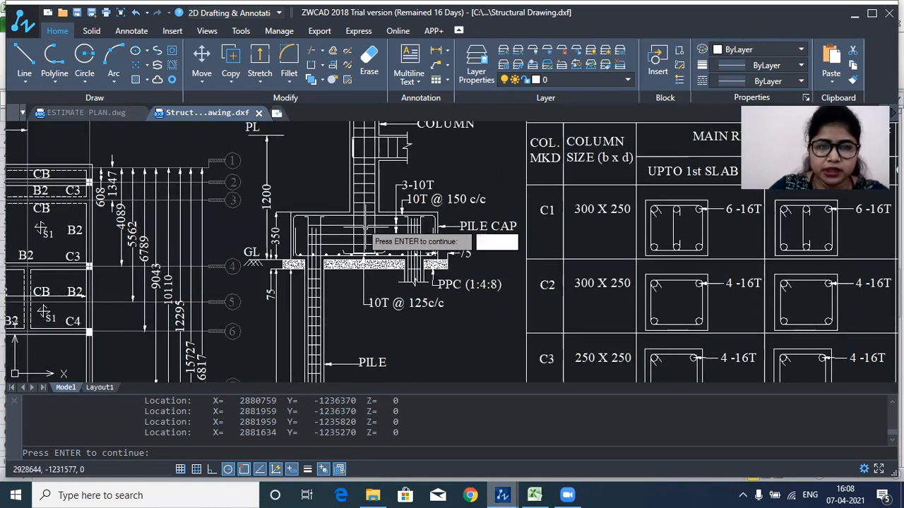
drag(364, 234, 363, 237)
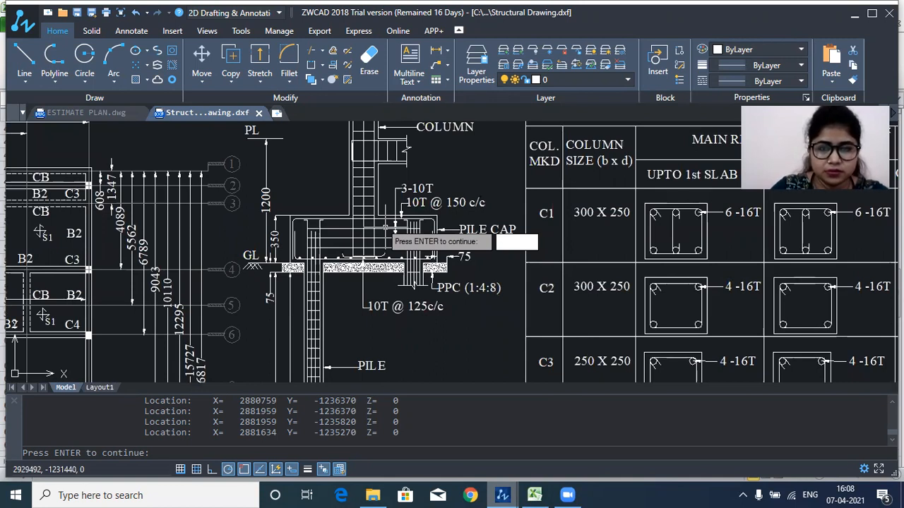
scroll(406, 236, down, 2)
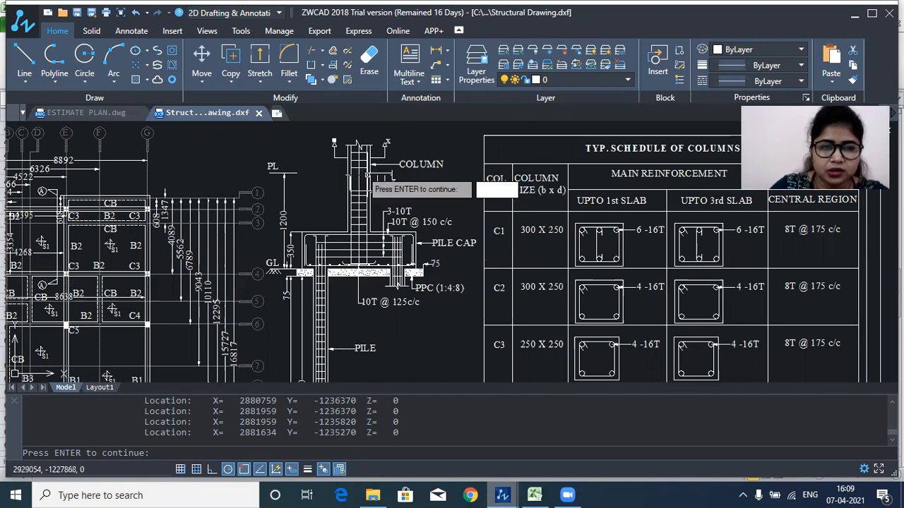
scroll(381, 182, up, 4)
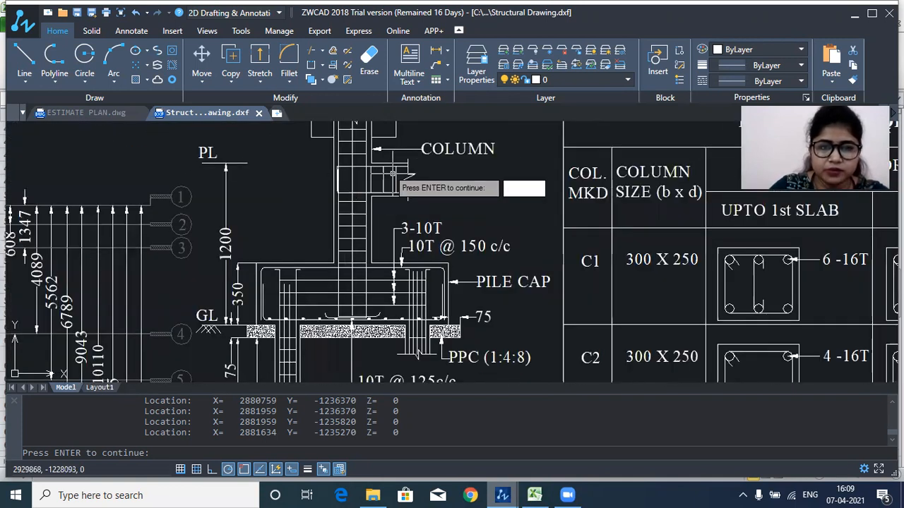
scroll(374, 177, down, 3)
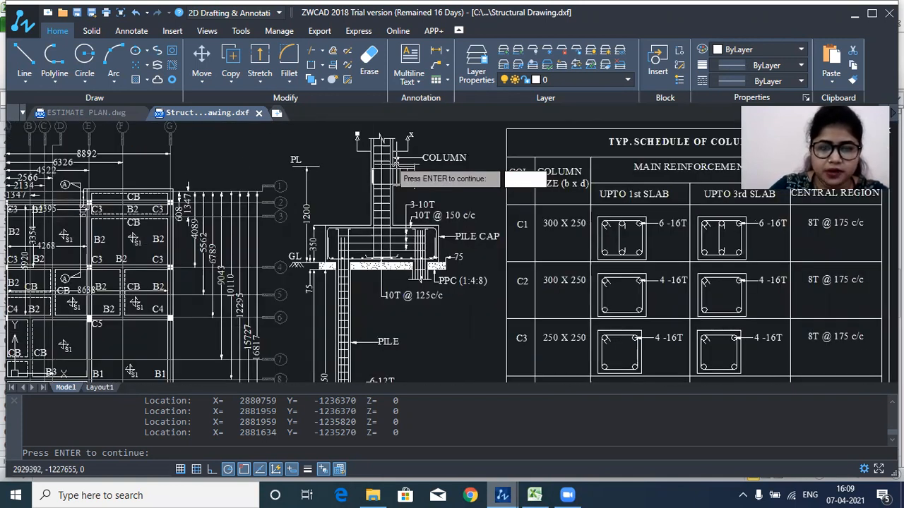
Step: Switch back to the Excel estimate and start the C1 column height formula in F54 with =3.2
mouse_move(534, 493)
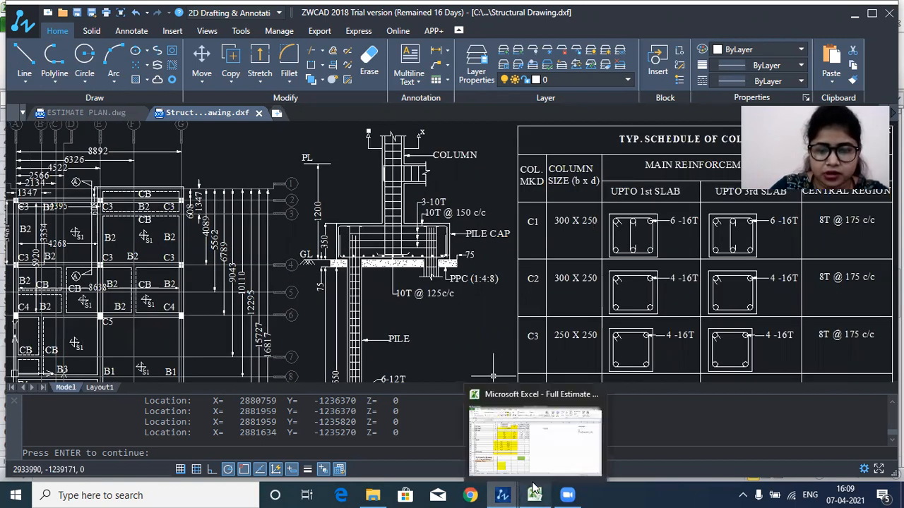
click(493, 430)
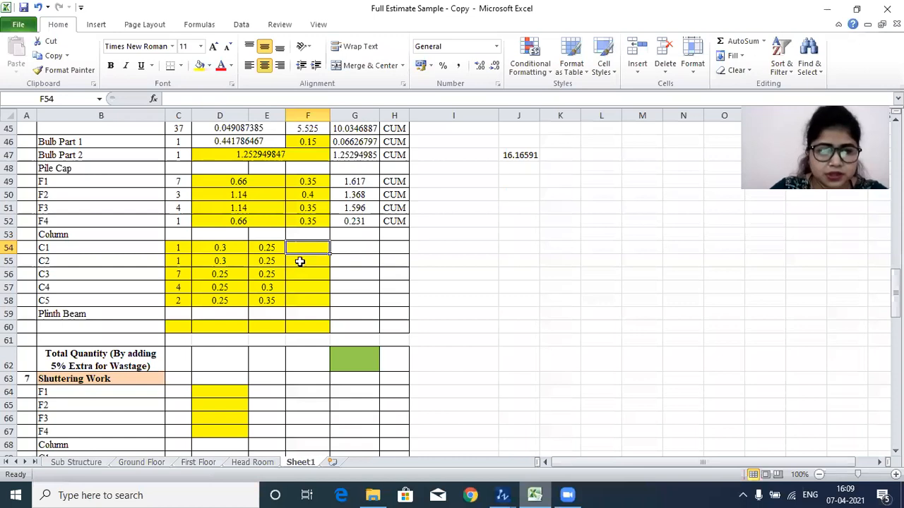
text(=)
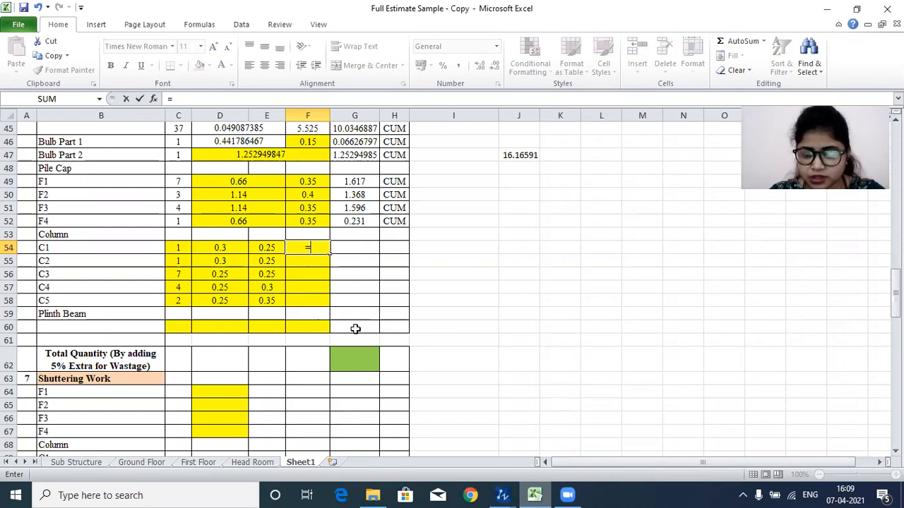
text(3.2)
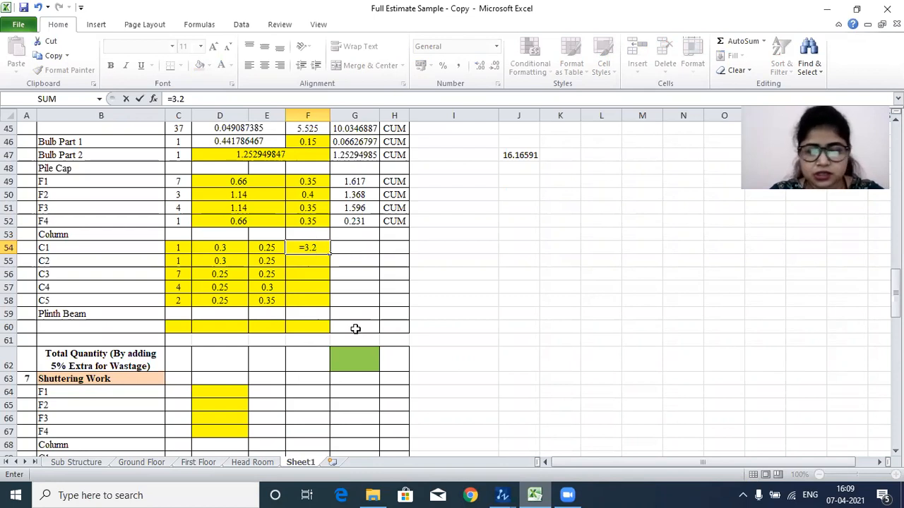
Step: Switch to Structural Drawing.dxf in ZWCAD and check the GL to PL height dimension beside the pile cap section
mouse_move(505, 492)
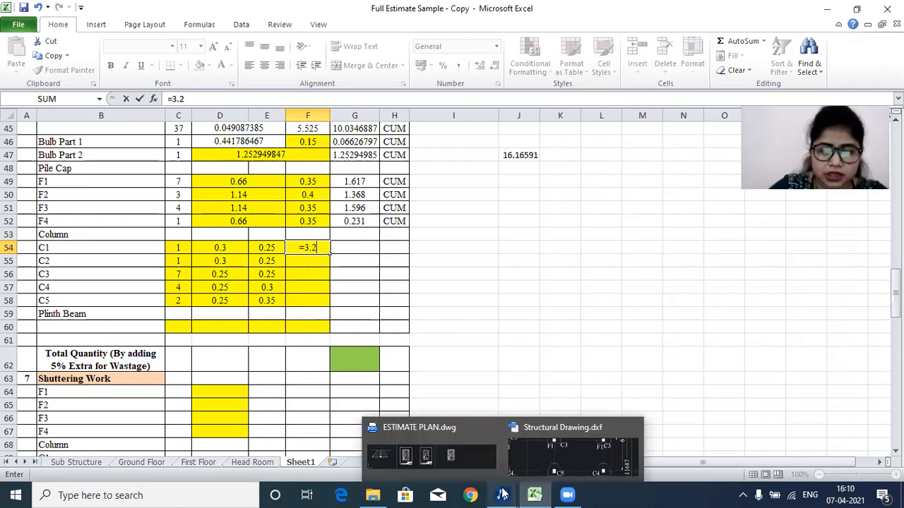
click(577, 450)
scroll(296, 185, up, 3)
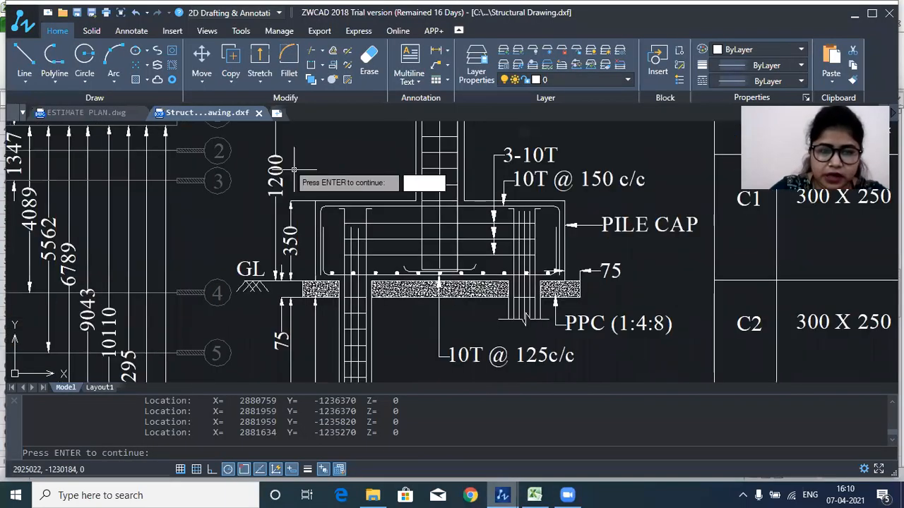
scroll(296, 191, up, 2)
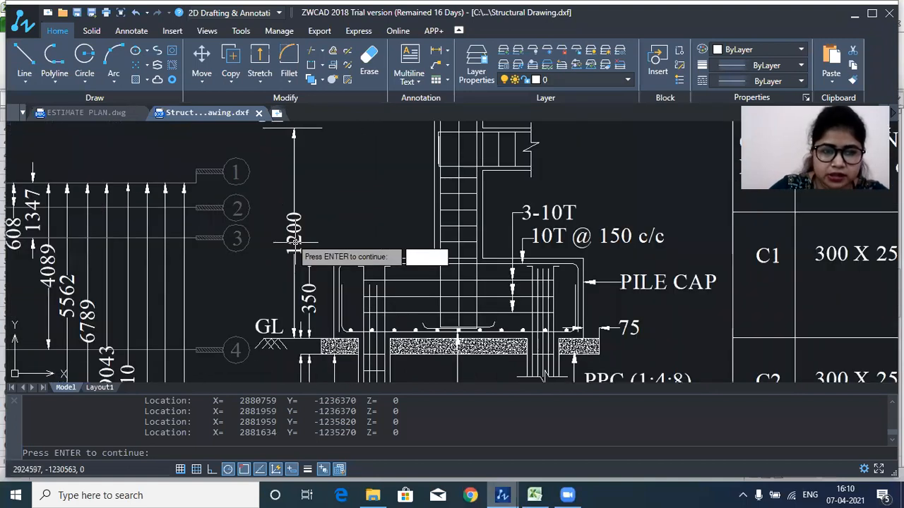
scroll(302, 247, down, 3)
mouse_move(537, 495)
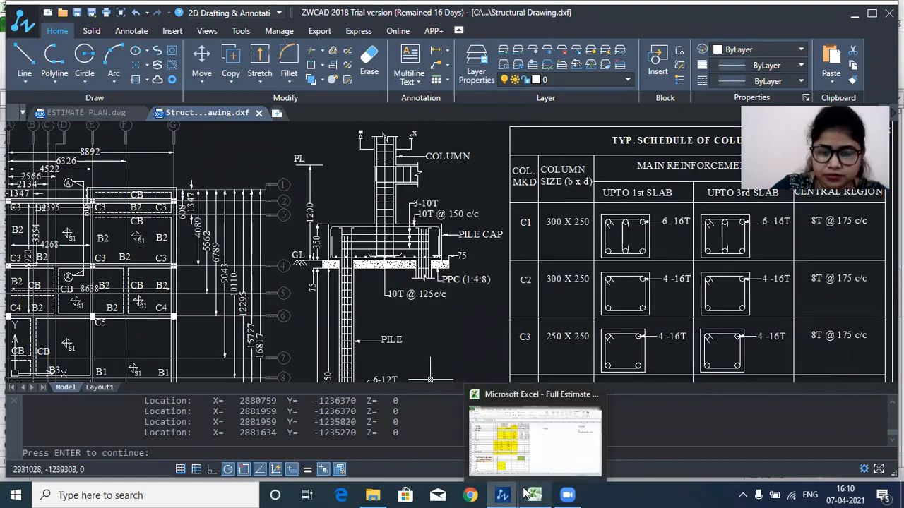
Step: Switch back to the Excel estimate and complete the C1 column height formula in F54 as =3.2+1.2
click(535, 494)
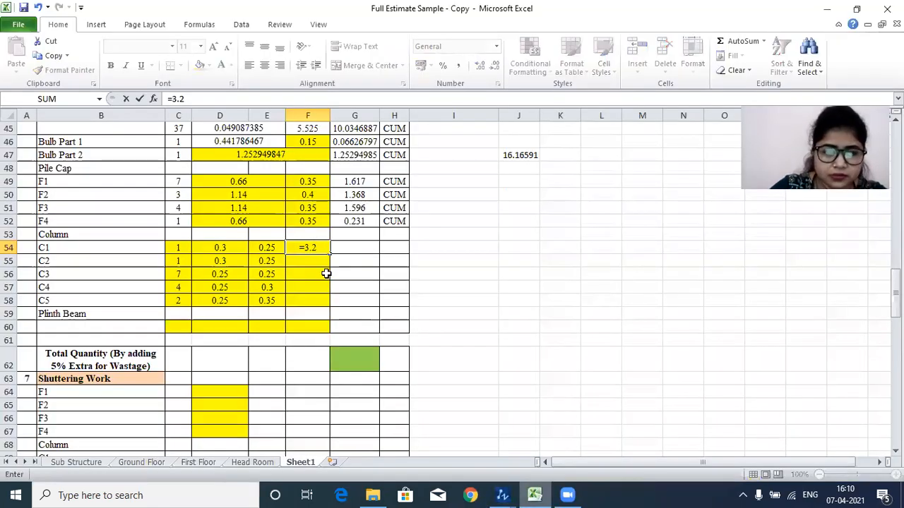
text(=3.2+1.2)
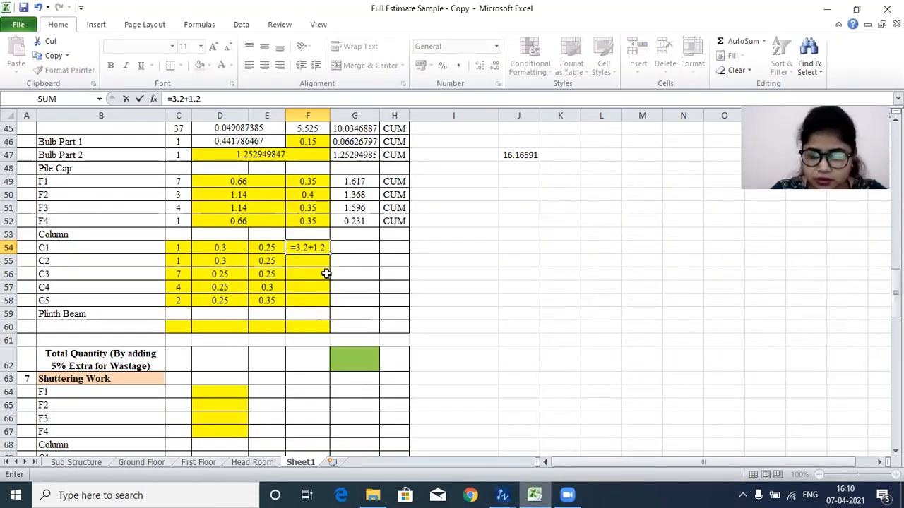
key(Return)
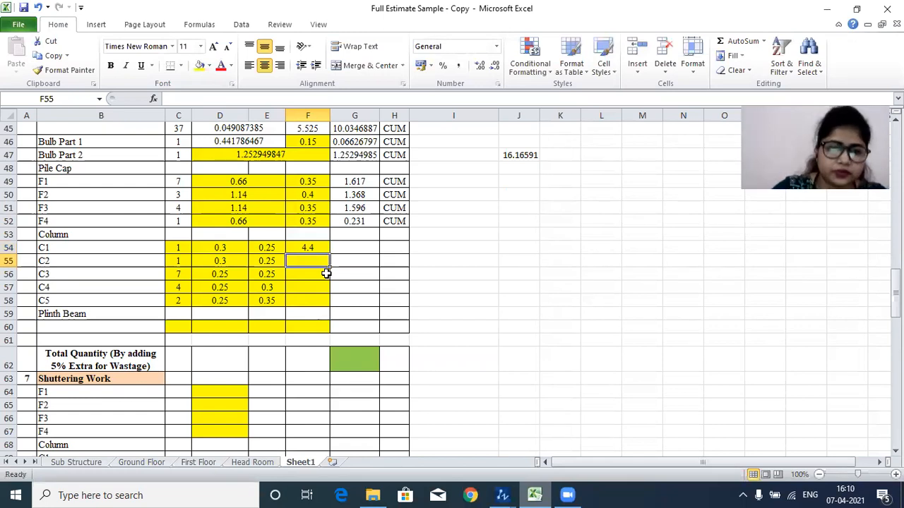
click(302, 246)
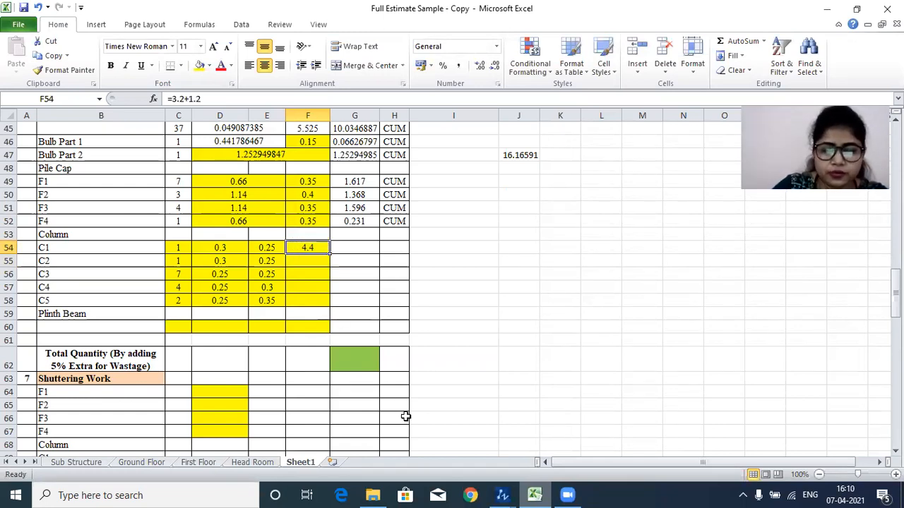
Step: Switch to Structural Drawing.dxf in ZWCAD and examine the pile cap depth and the beam joining the column in the section
click(502, 495)
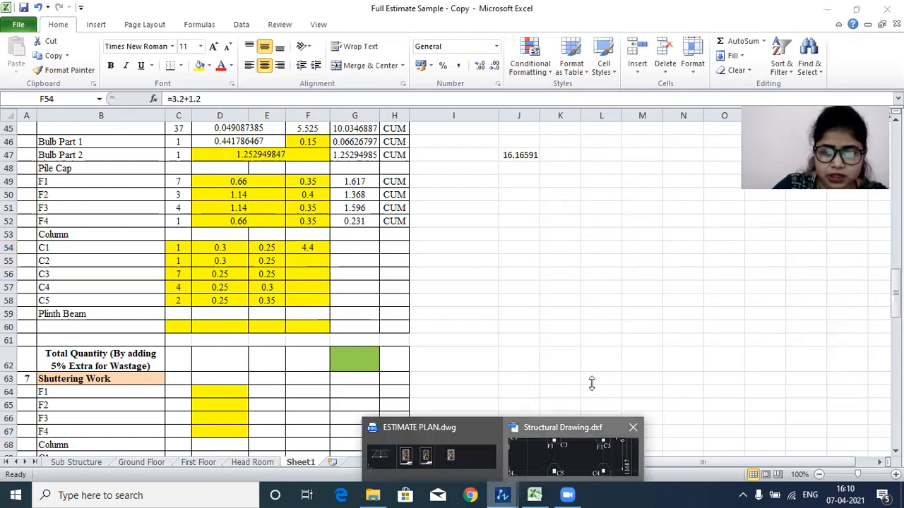
click(562, 449)
scroll(364, 263, up, 5)
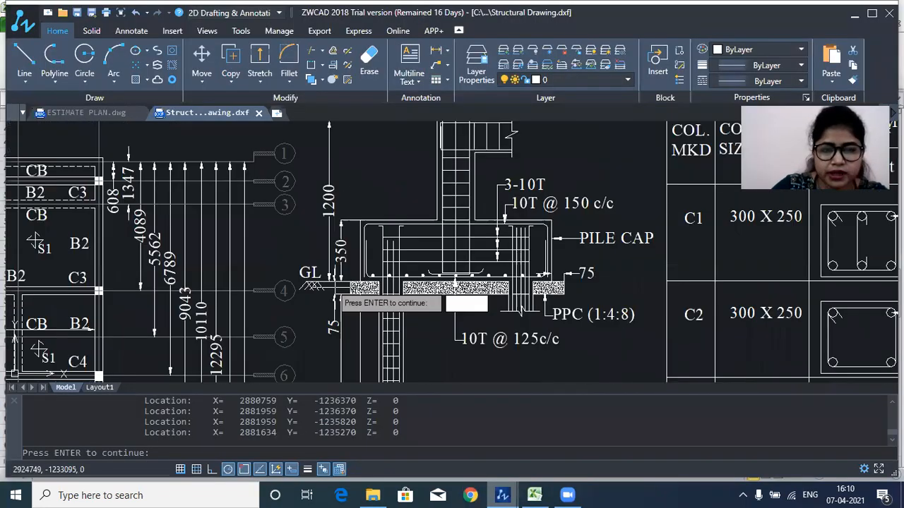
scroll(363, 263, down, 2)
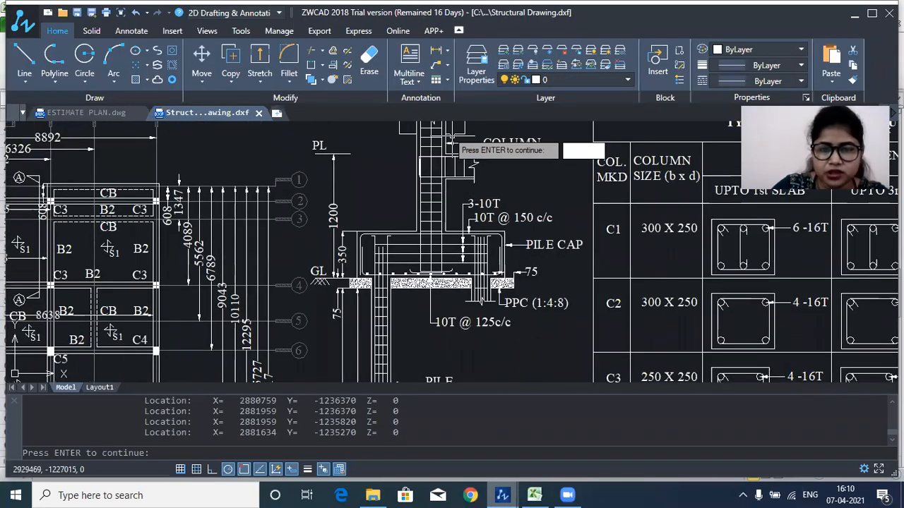
scroll(296, 150, down, 3)
Step: Find the Schedule of Plinth Beam in the drawing and examine the sizes of beams PB1 to PB3
drag(428, 249, 428, 228)
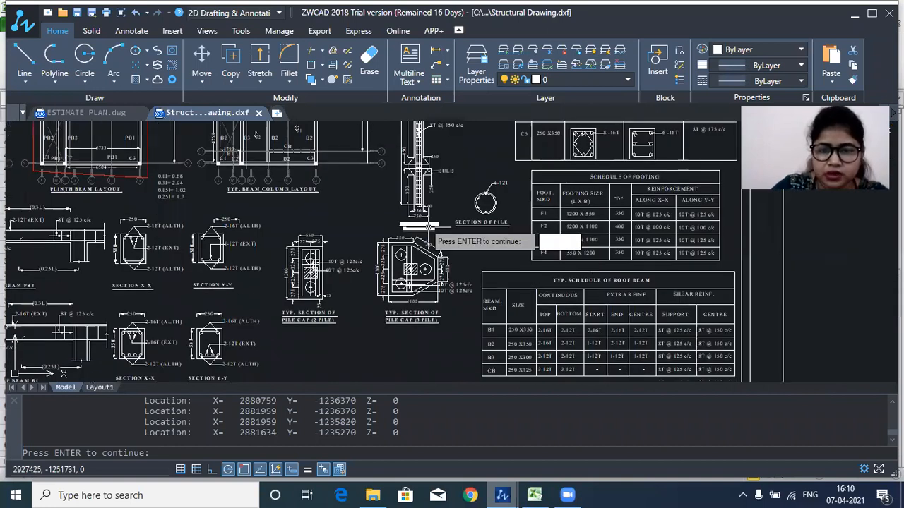
scroll(359, 297, down, 2)
scroll(494, 285, down, 1)
drag(480, 305, 496, 245)
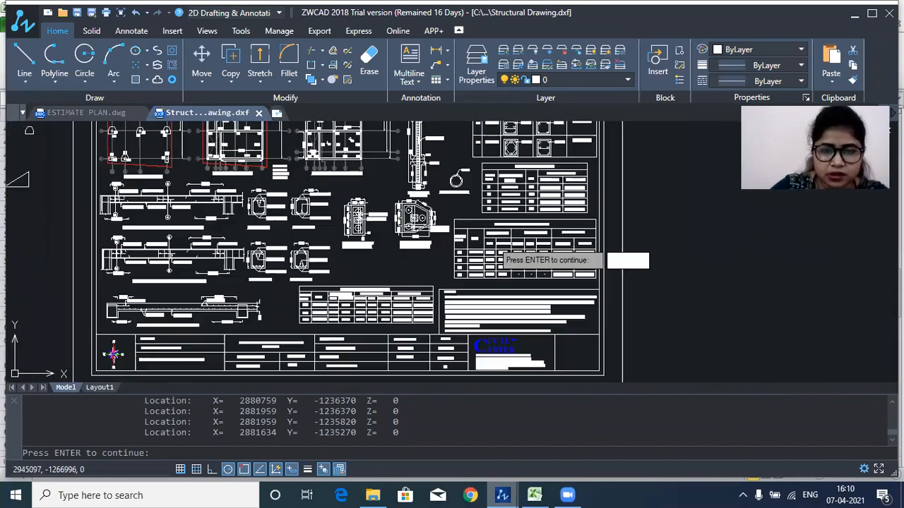
scroll(497, 247, up, 4)
scroll(392, 266, up, 1)
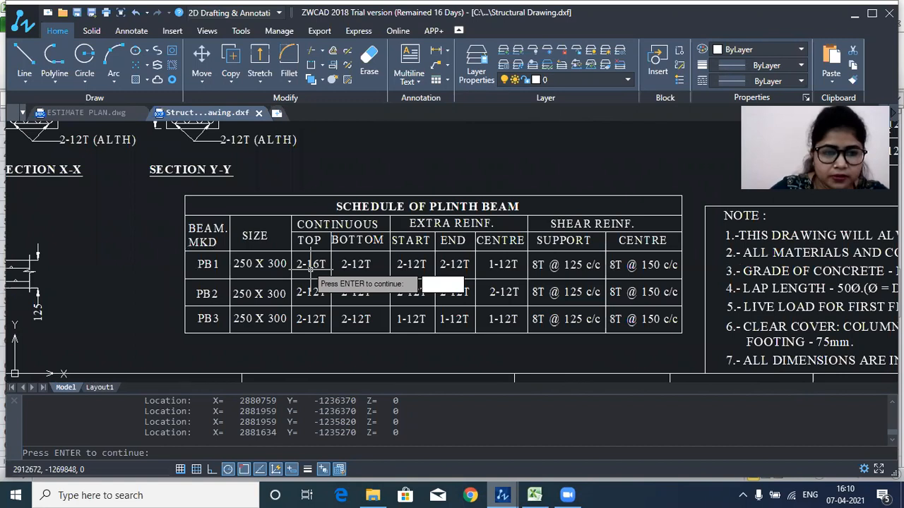
scroll(315, 271, up, 1)
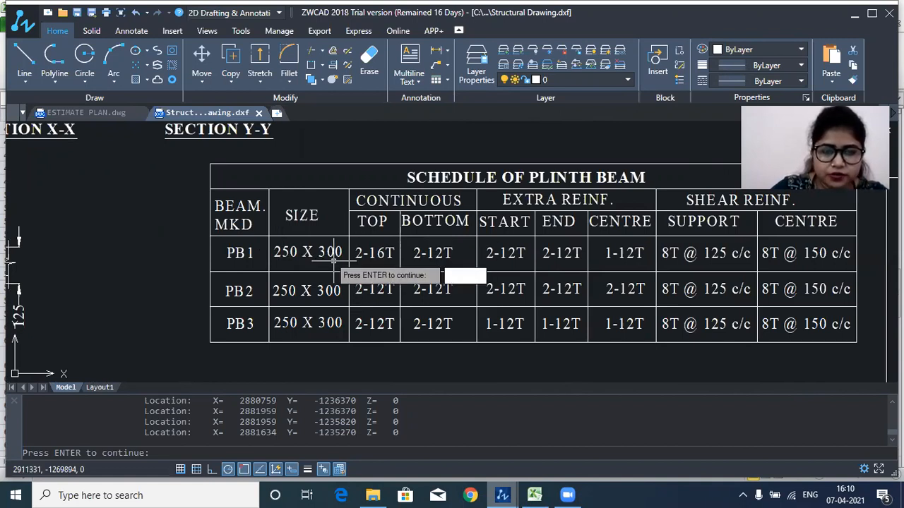
scroll(334, 261, down, 2)
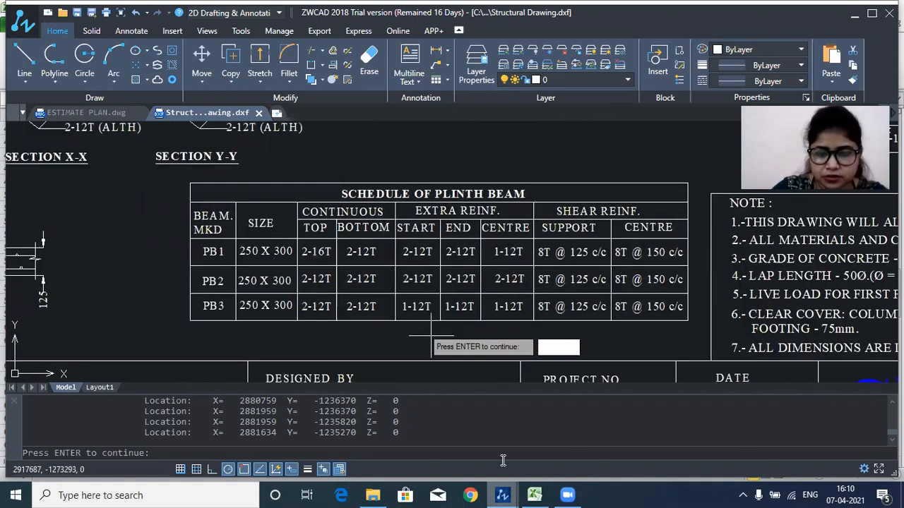
Step: Switch back to the Excel estimate, set the C1 column height in F54 to =4.4-(0.35+0.30) and copy it down to C5 in F58
mouse_move(543, 494)
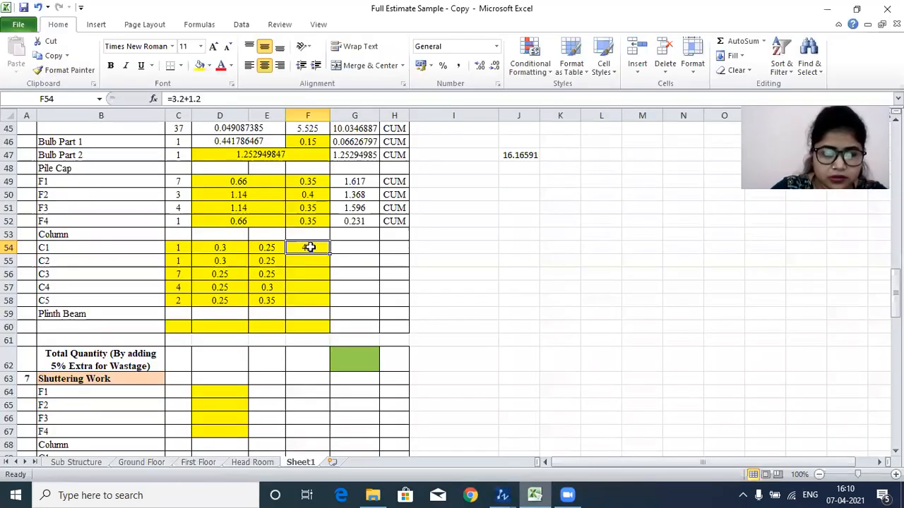
click(531, 452)
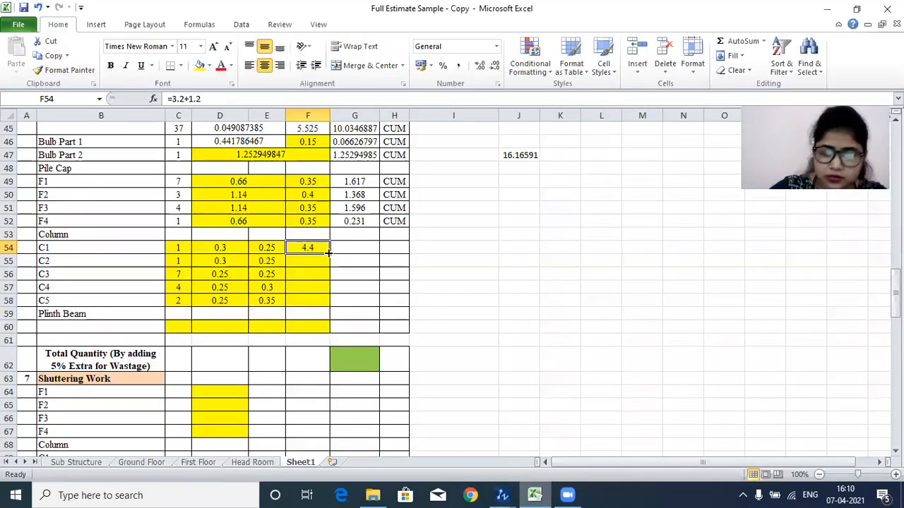
text(=4)
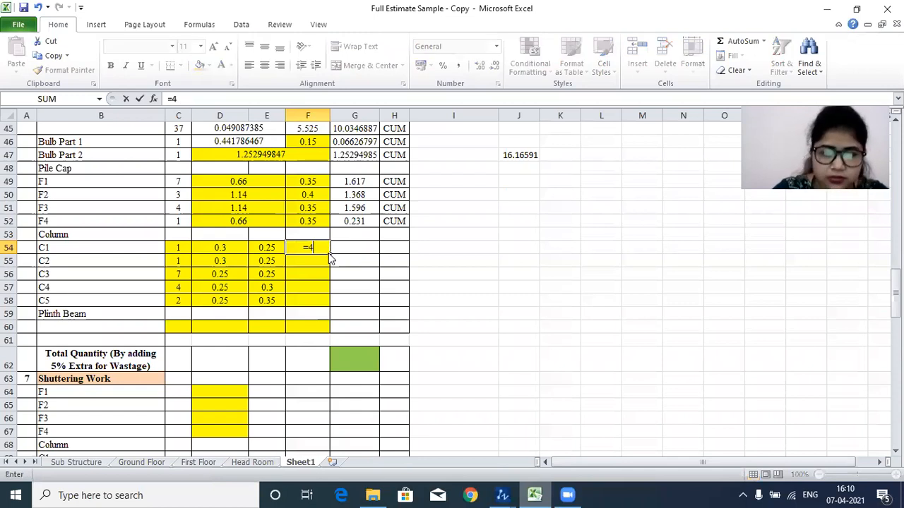
text(.4-0.35)
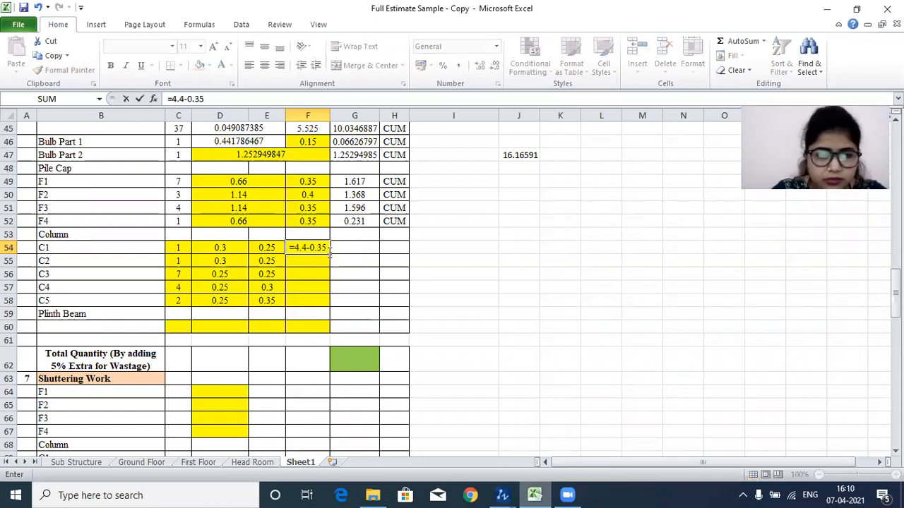
text(+0.)
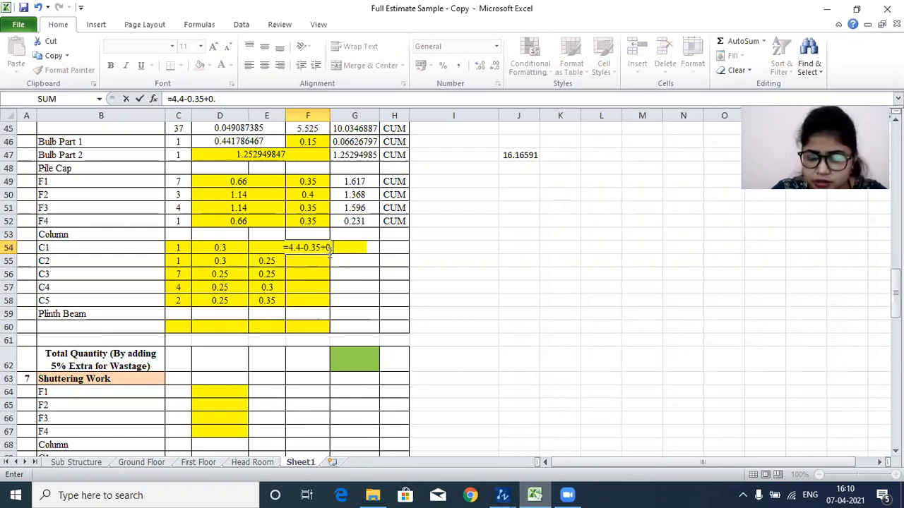
text(30))
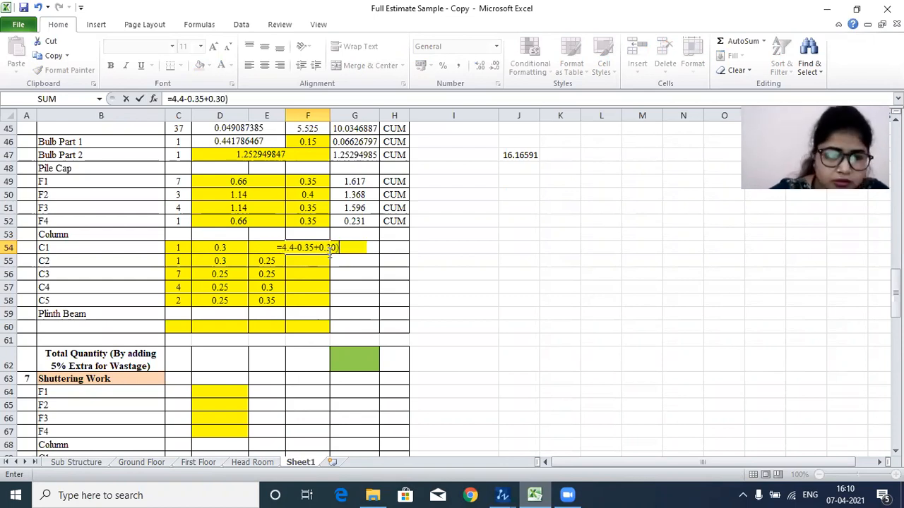
click(298, 248)
text(()
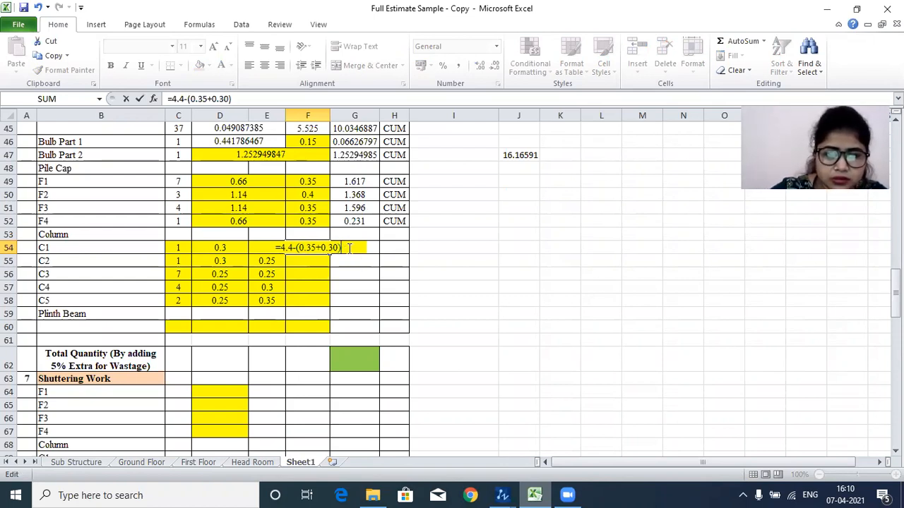
key(Return)
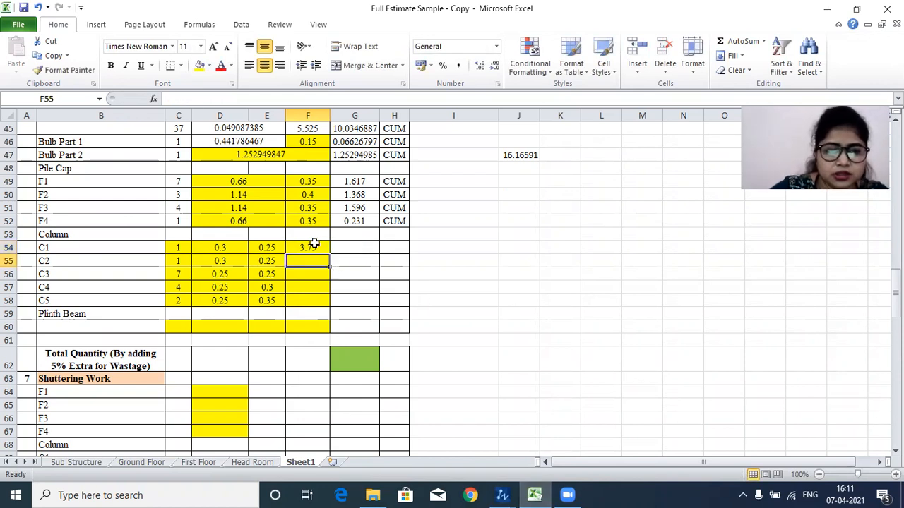
click(315, 249)
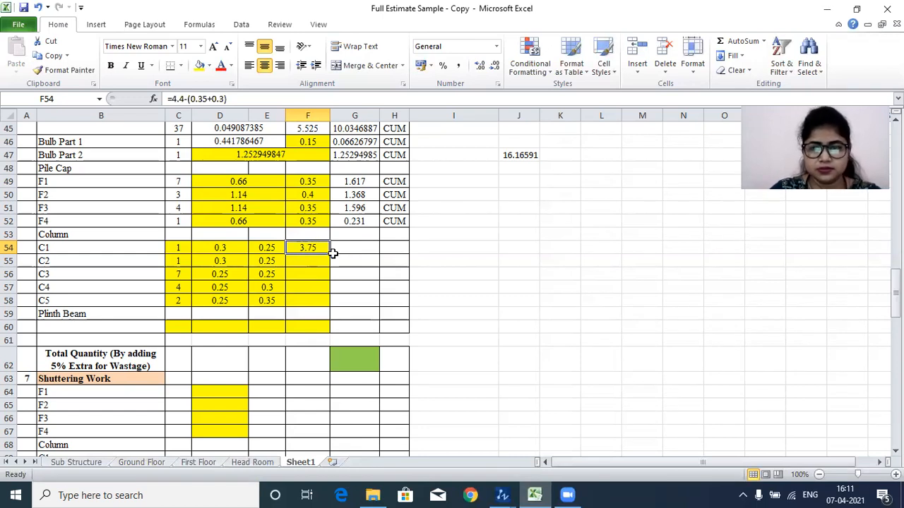
drag(330, 254, 323, 305)
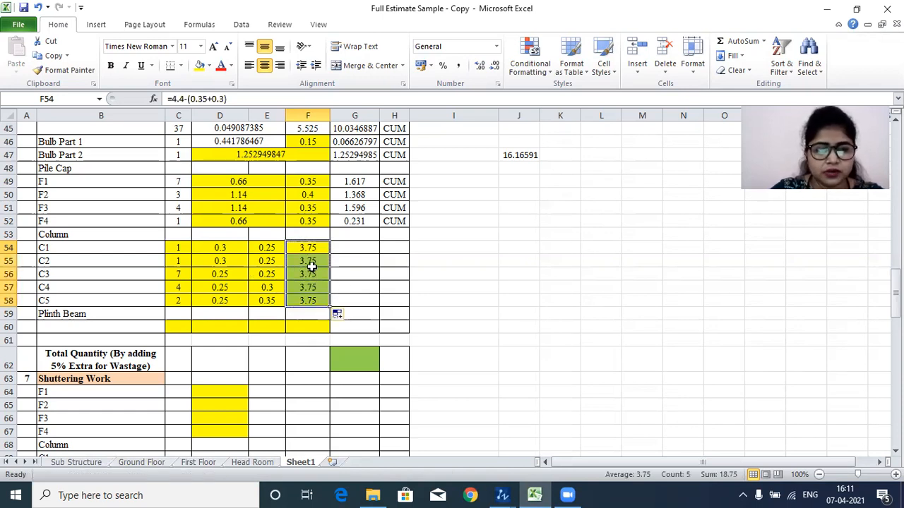
Step: Calculate the C1 concrete volume in G54 with =C54*D54*E54*F54 and copy the formula down to C5 in G58
click(347, 247)
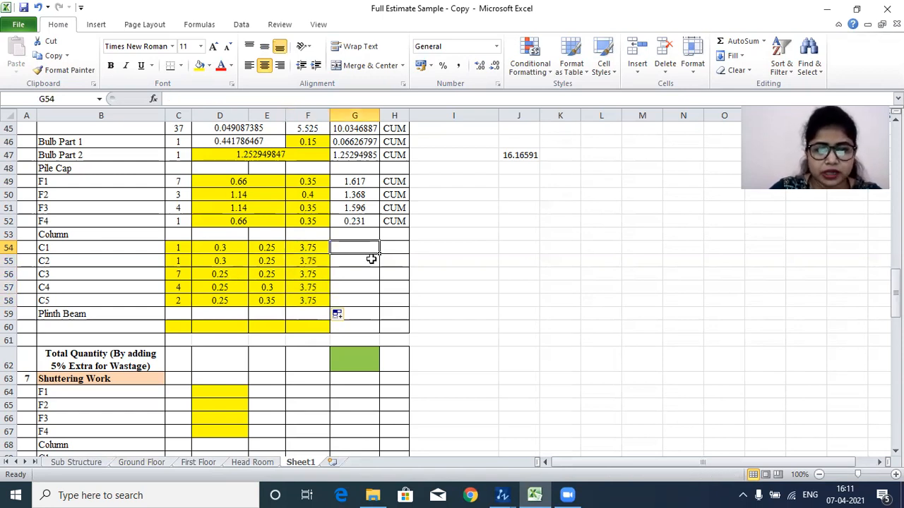
text(])
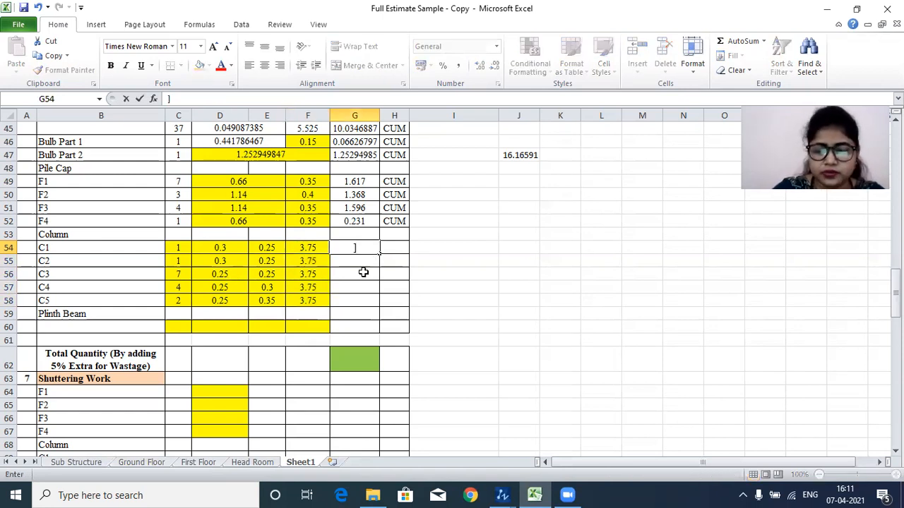
text(=)
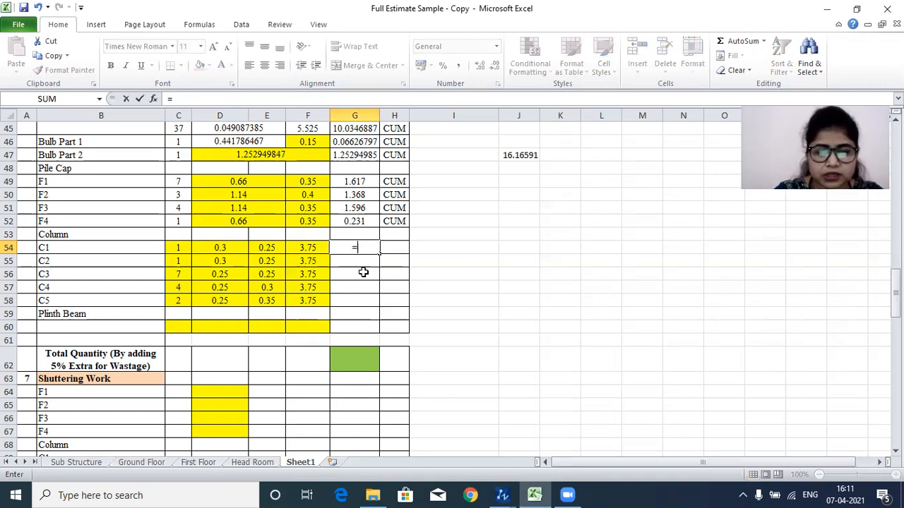
click(177, 253)
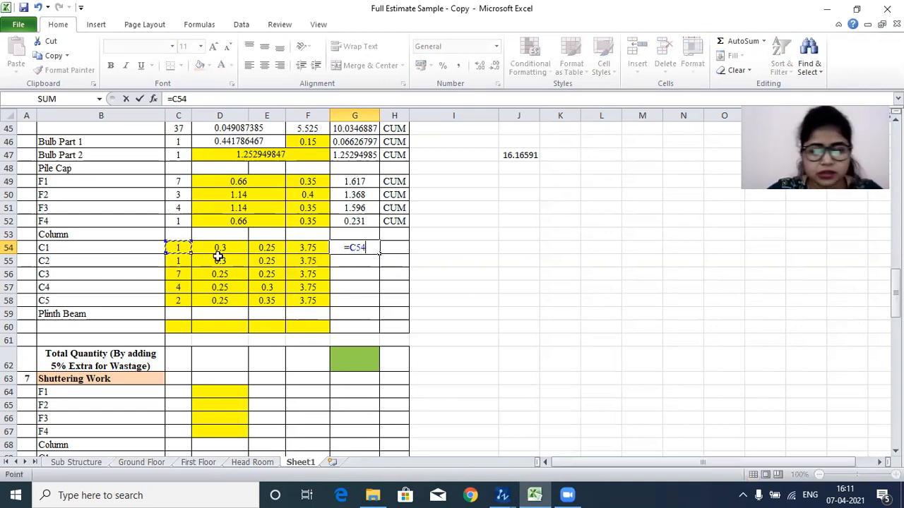
text(*)
click(221, 249)
text(*)
click(264, 250)
text(*)
click(305, 249)
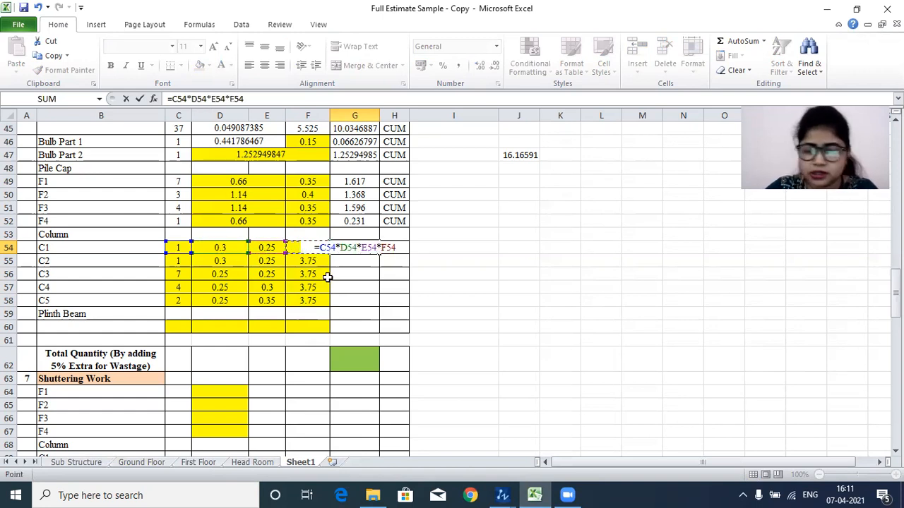
key(Return)
click(366, 247)
drag(379, 254, 378, 307)
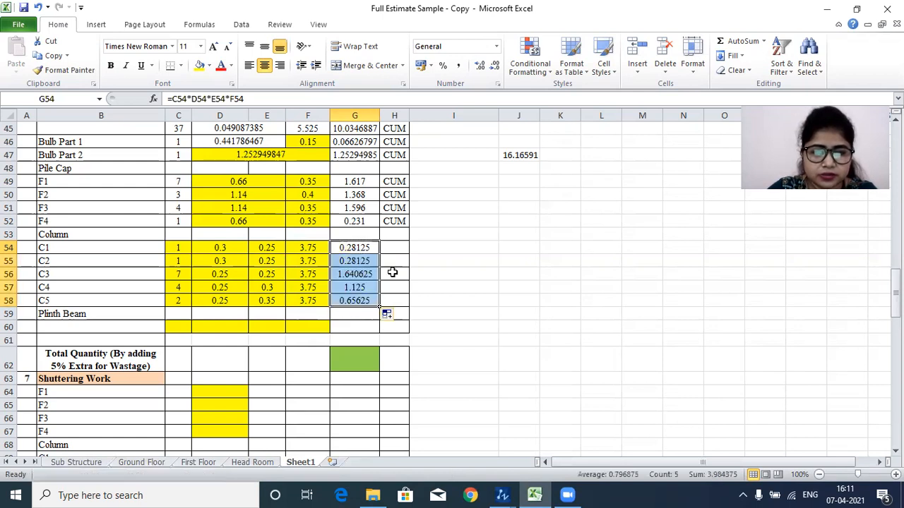
Step: Check the cell references in the copied volume formulas for columns C2, C3 and C4
double_click(357, 262)
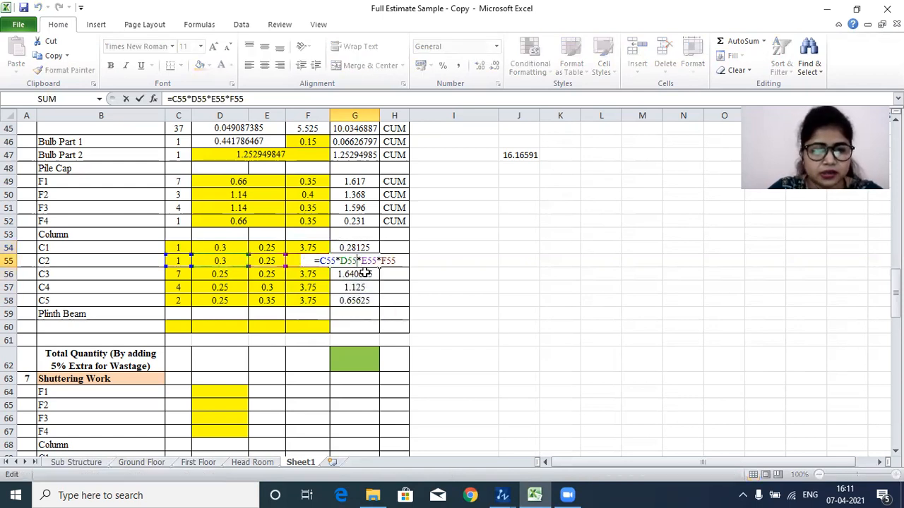
key(Escape)
double_click(362, 275)
key(Escape)
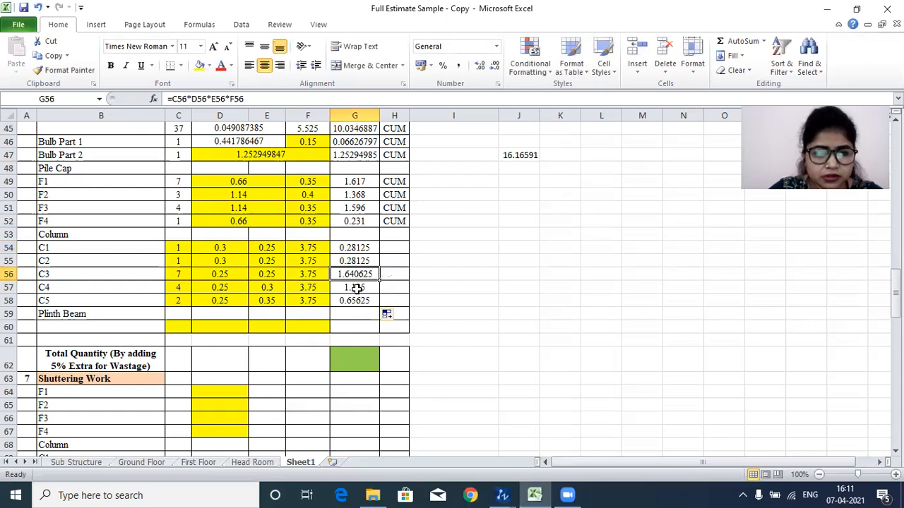
double_click(357, 287)
key(Escape)
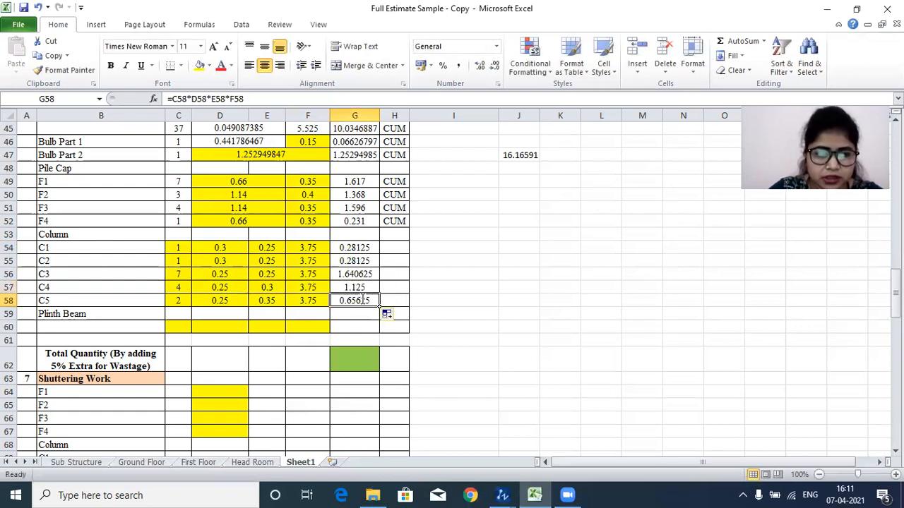
Step: Check the C5 volume formula in G58, then set the C1 unit in H54 to =H52 and copy it down to C5 in H58
double_click(379, 301)
key(Escape)
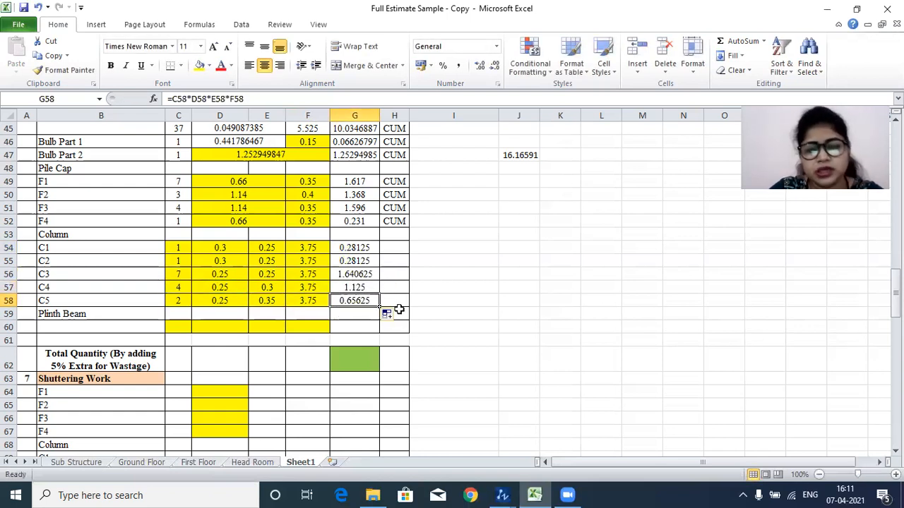
click(385, 247)
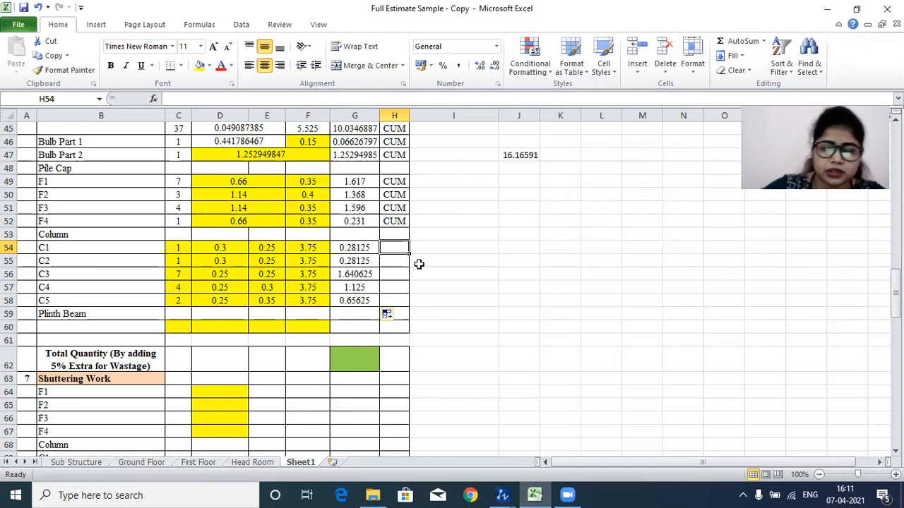
text(=)
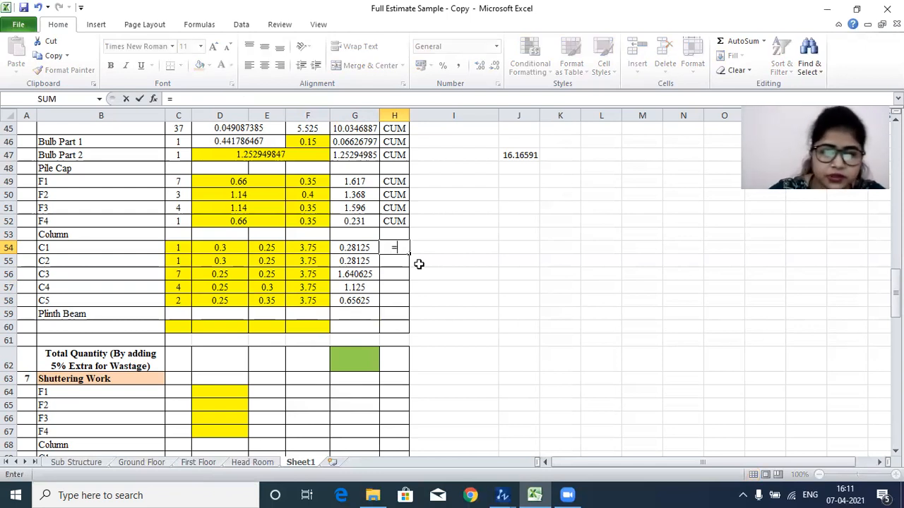
click(397, 221)
key(Return)
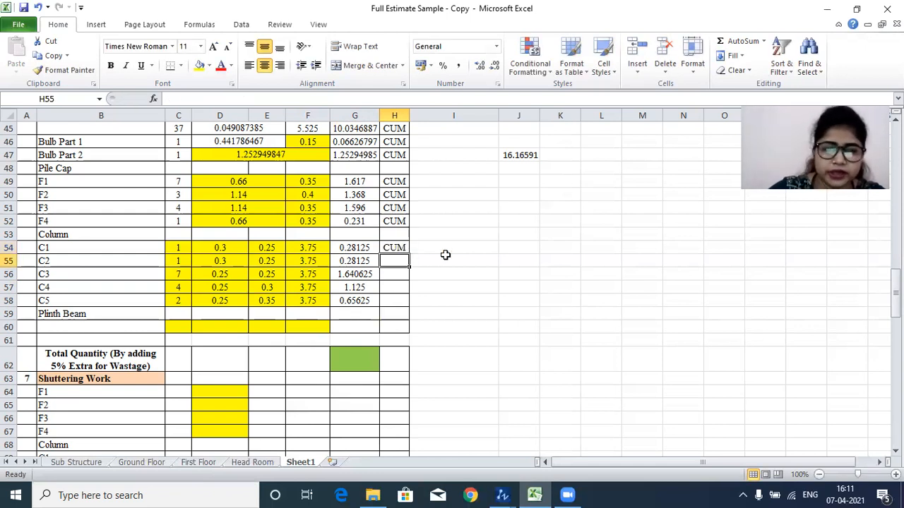
click(407, 248)
drag(409, 253, 432, 300)
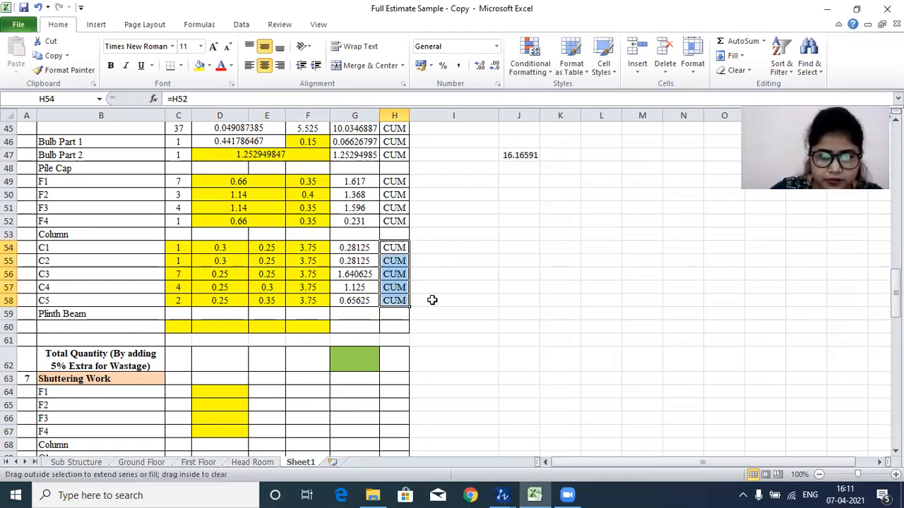
Step: Change the C2 unit formula in H55 so that it references H54
double_click(400, 262)
drag(396, 241, 402, 248)
key(Return)
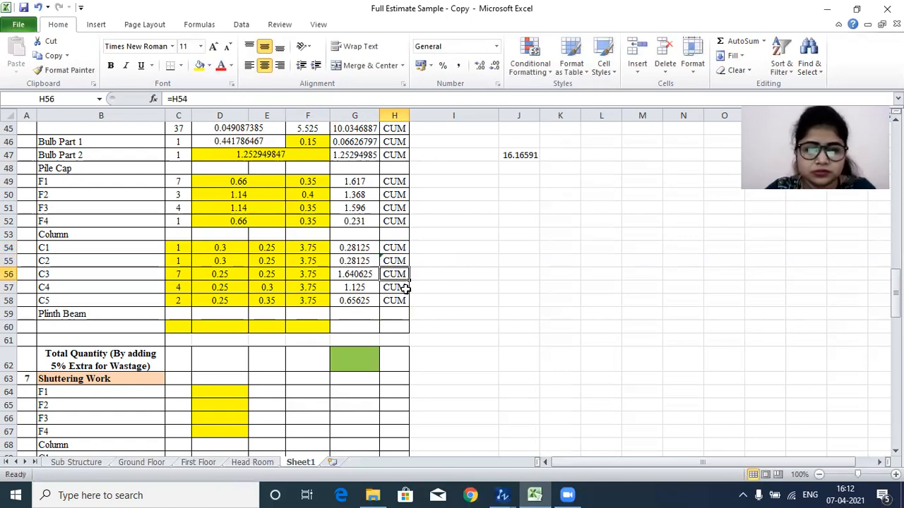
Step: Enter 1 as the number in C60 of the blank row under the Plinth Beam heading
scroll(138, 280, down, 1)
scroll(91, 301, up, 1)
click(124, 318)
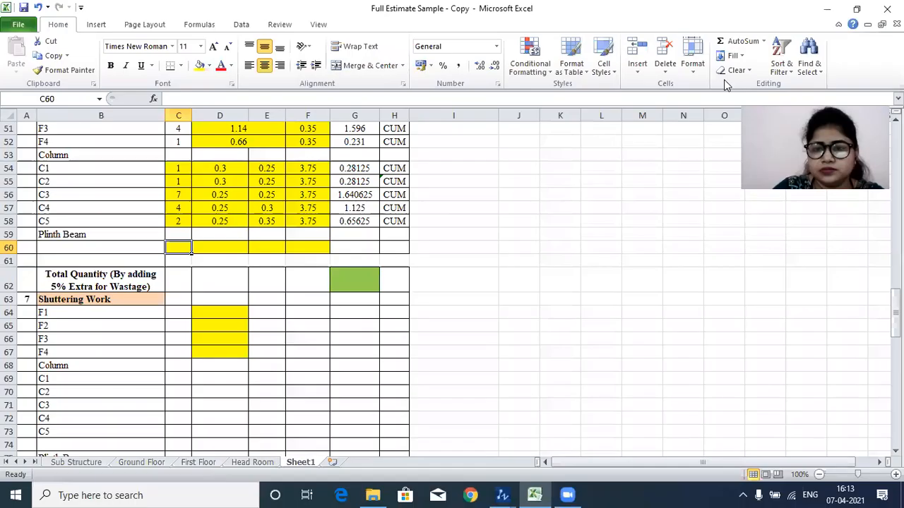
click(76, 236)
click(177, 247)
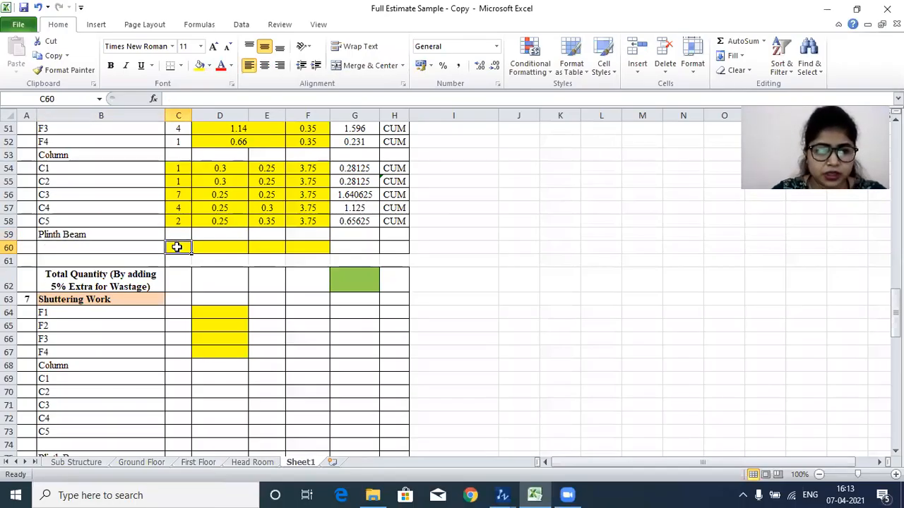
text(1)
click(228, 247)
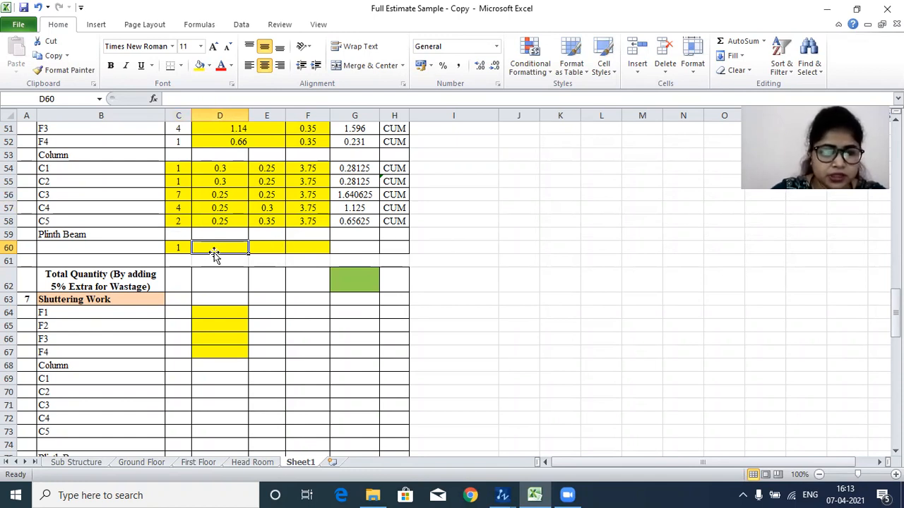
Step: Find the Beam deduction in the sand filling item and rename its label in B26 to Plinth Beam
scroll(235, 195, up, 8)
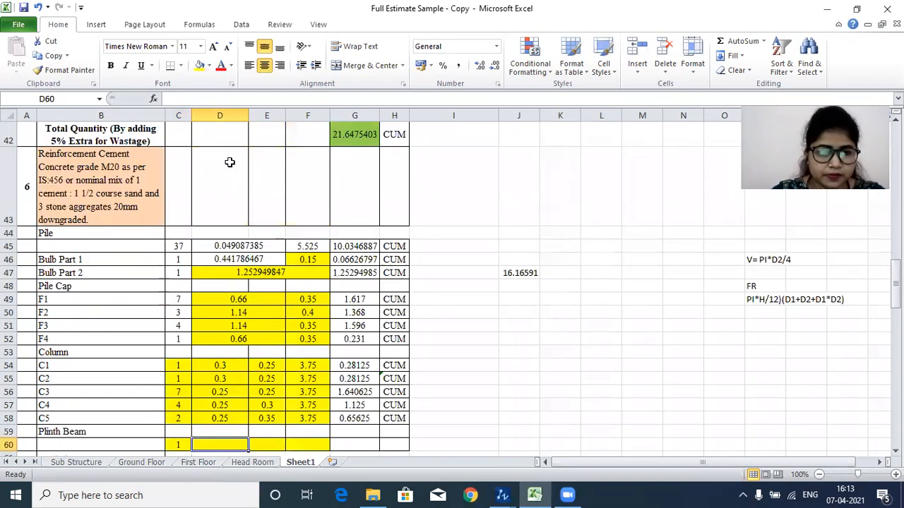
scroll(237, 220, up, 3)
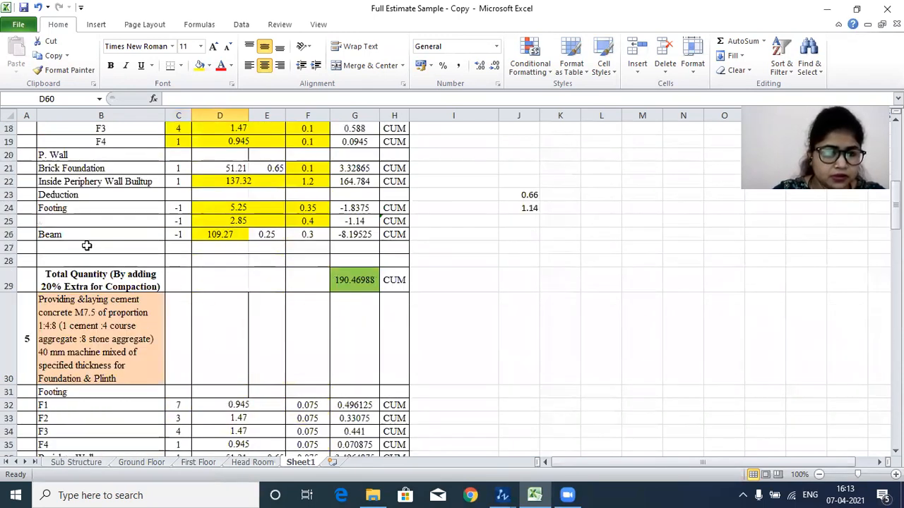
scroll(87, 246, up, 3)
scroll(93, 264, down, 4)
scroll(113, 238, up, 3)
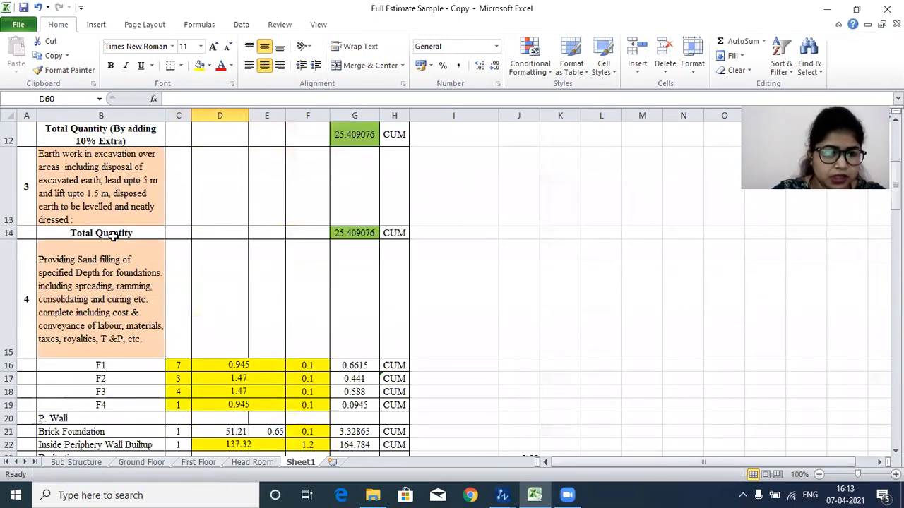
scroll(120, 272, down, 2)
click(43, 233)
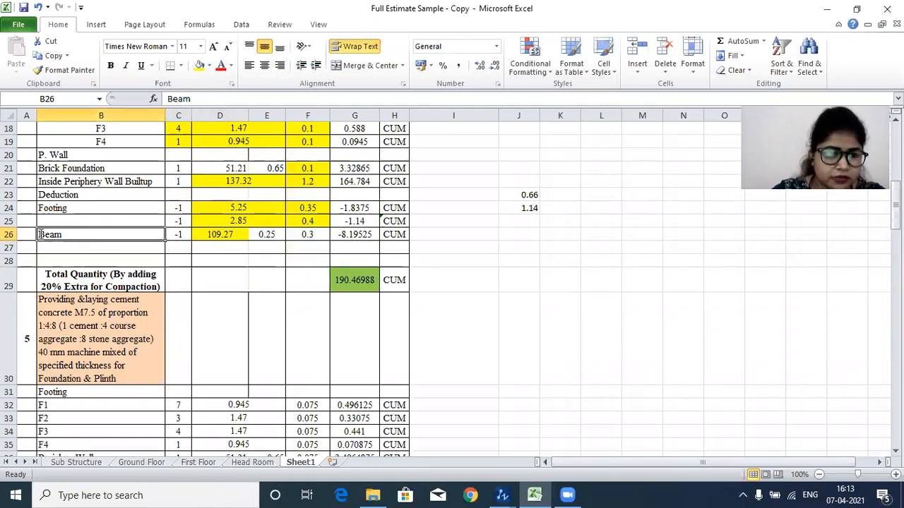
double_click(63, 238)
key(Home)
text(PLINTH)
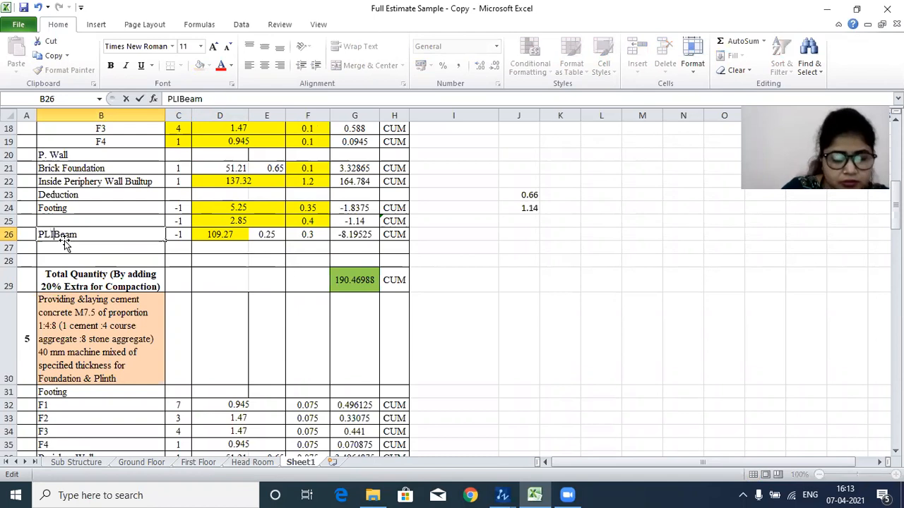
key(BackSpace)
key(BackSpace)
key(BackSpace)
key(BackSpace)
key(BackSpace)
key(BackSpace)
text(linth)
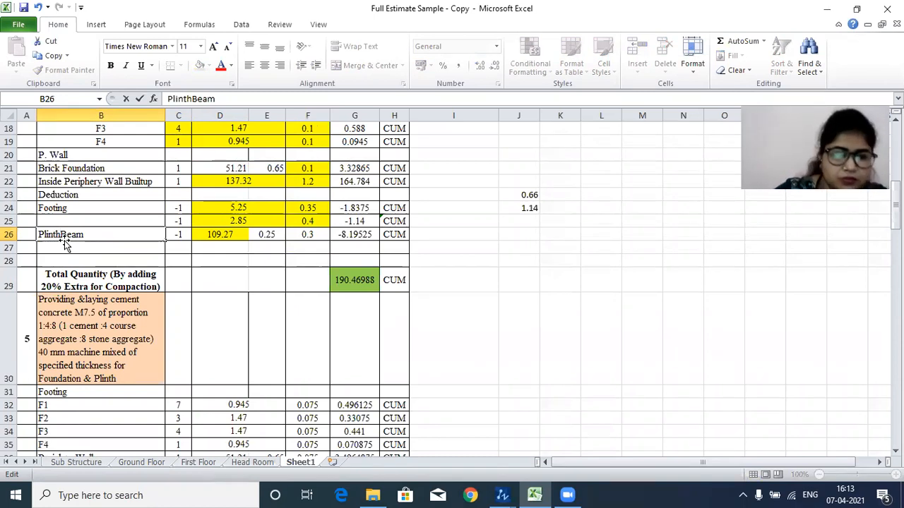
click(216, 247)
Step: Set the plinth beam length in D60 to =D26, linking it to the Plinth Beam deduction length
click(226, 235)
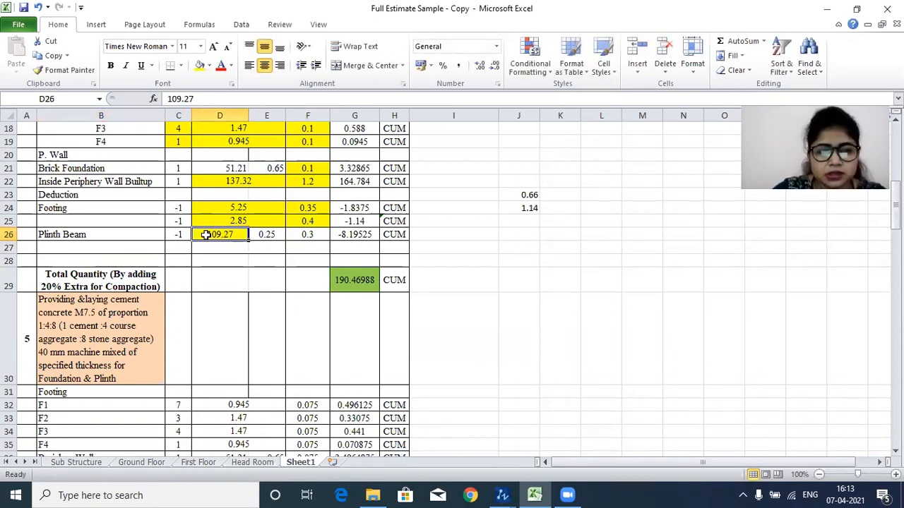
scroll(254, 247, down, 11)
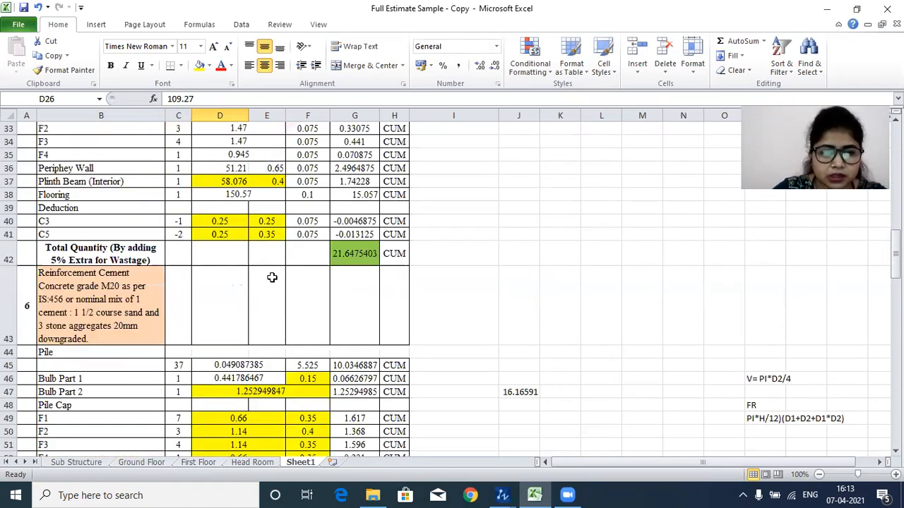
click(205, 250)
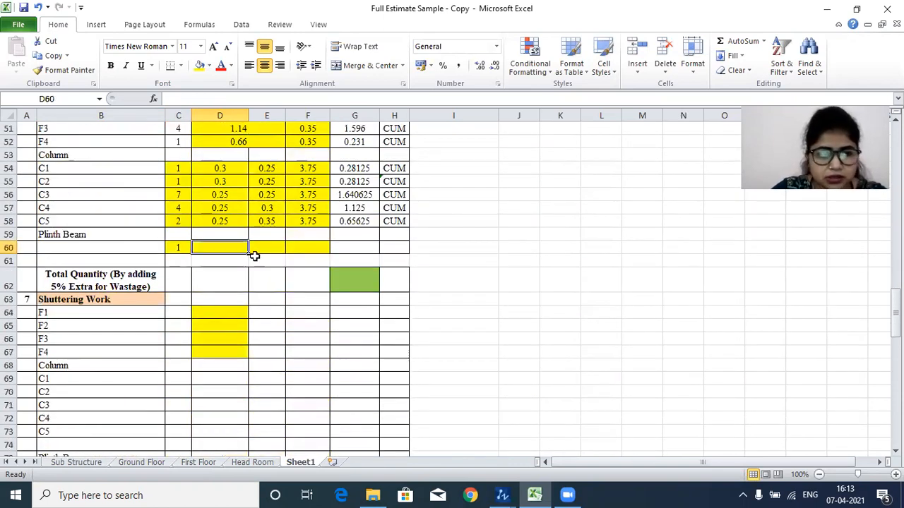
text(=)
scroll(252, 254, up, 11)
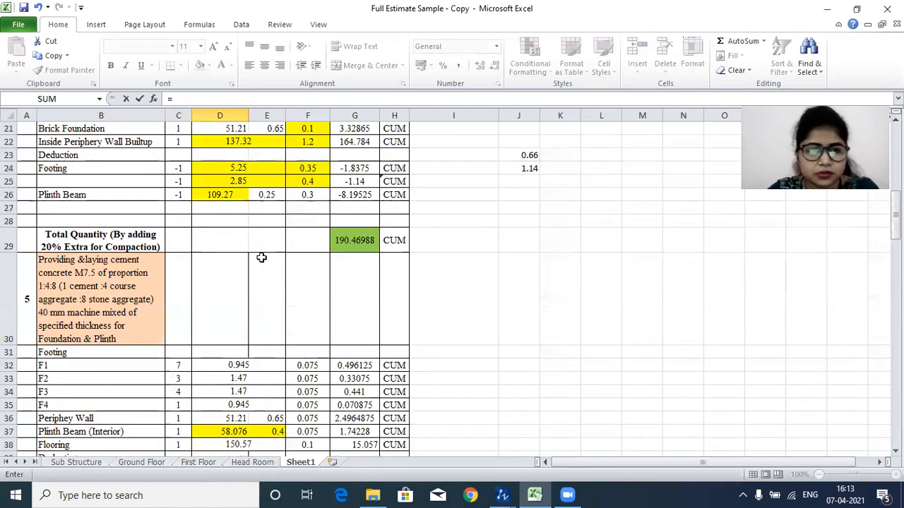
scroll(228, 252, up, 1)
scroll(268, 345, down, 1)
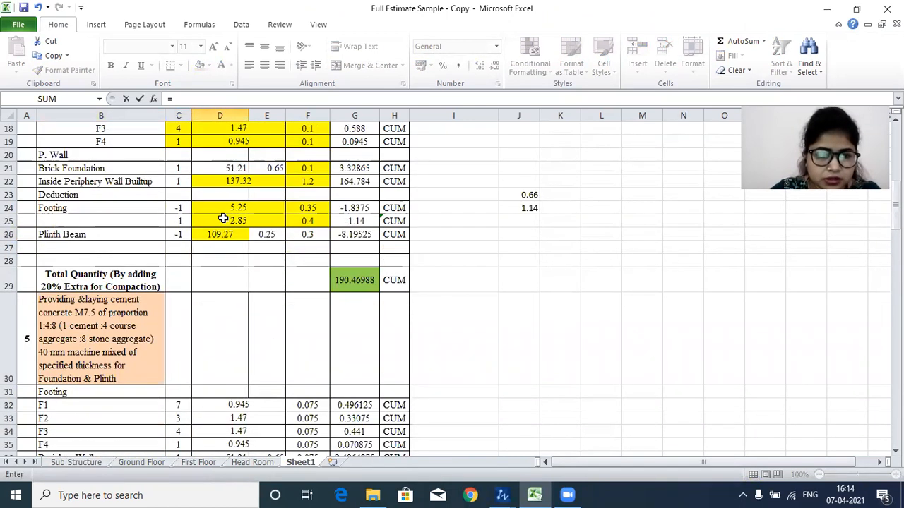
click(216, 236)
key(Return)
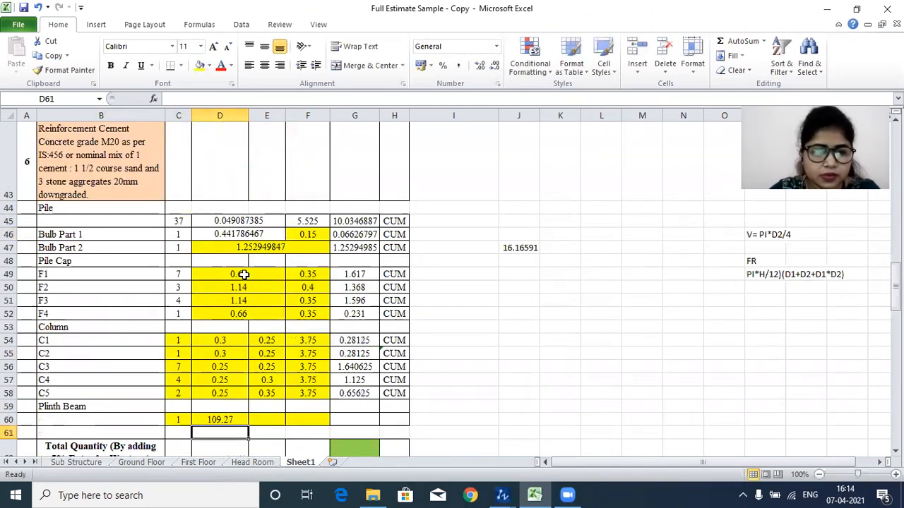
Step: Switch to Structural Drawing.dxf in ZWCAD and find the plinth beam layout with beams PB1 to PB3
scroll(242, 272, down, 1)
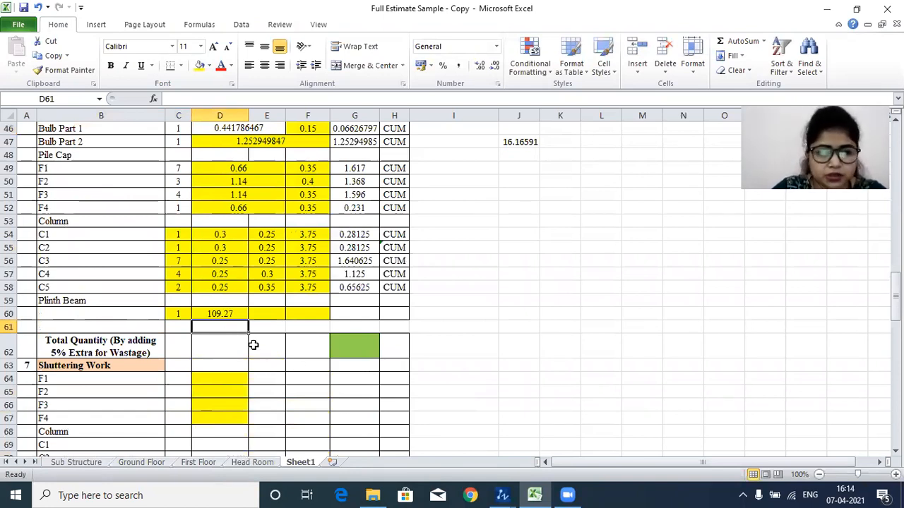
mouse_move(515, 494)
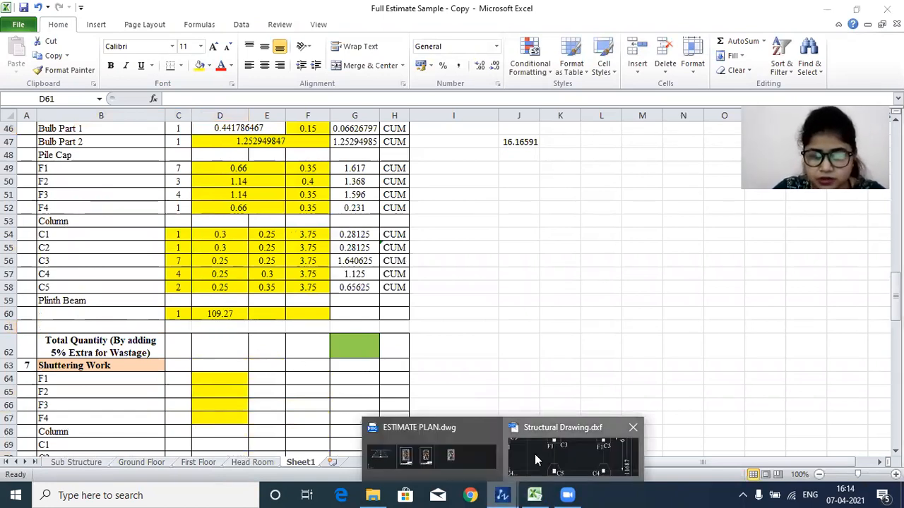
click(534, 459)
scroll(447, 242, down, 5)
scroll(413, 144, up, 3)
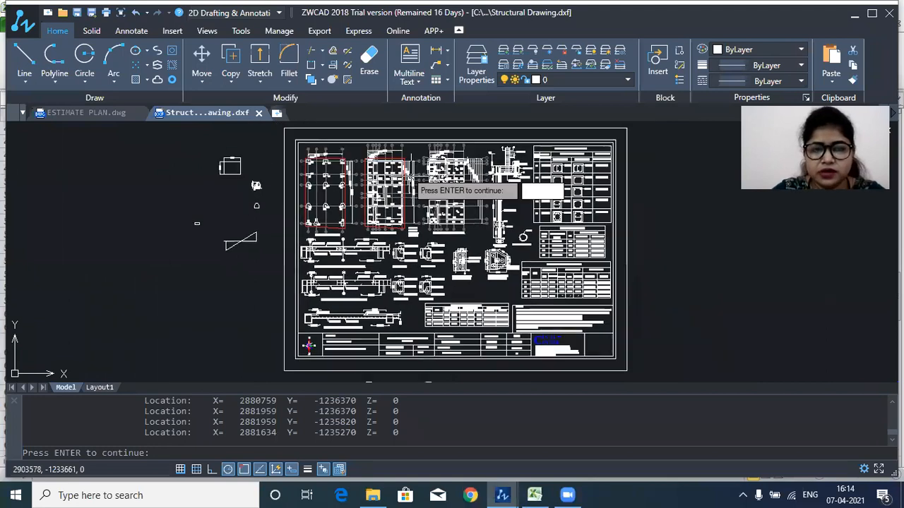
scroll(276, 172, up, 4)
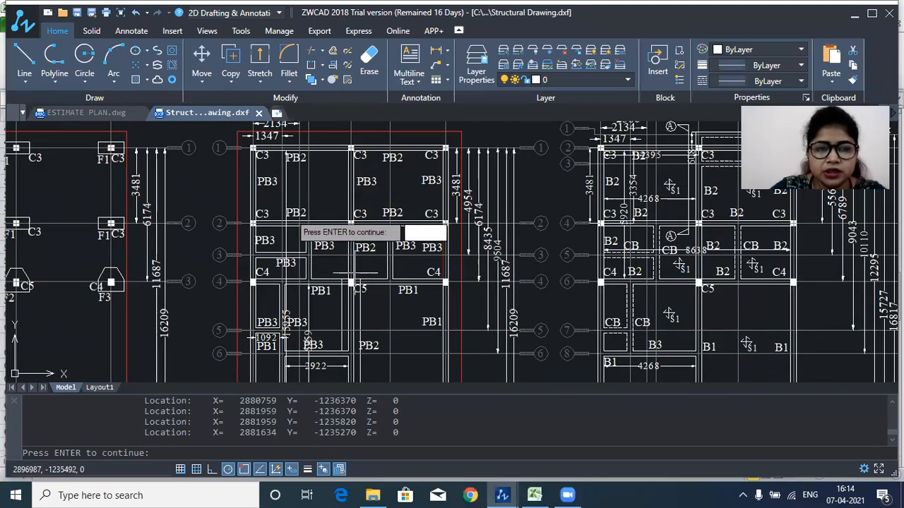
scroll(244, 227, up, 2)
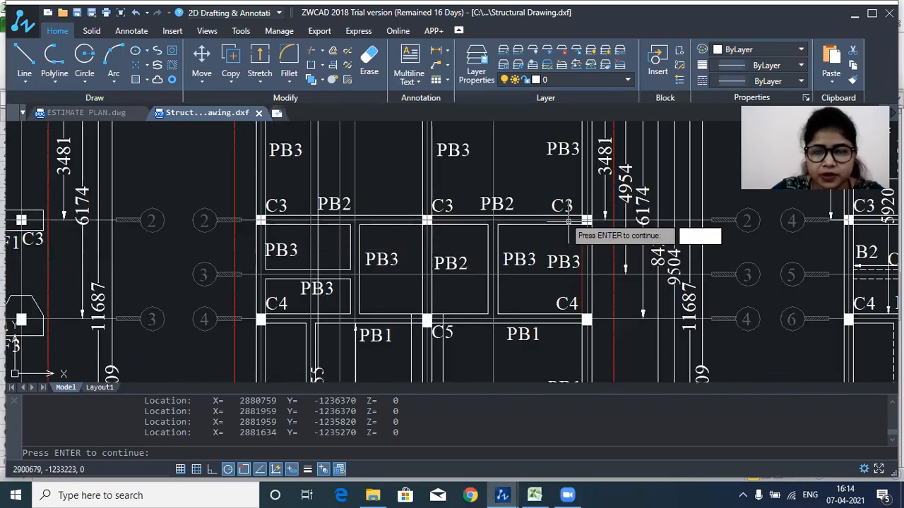
Step: Examine the plinth beam layout between grid lines 1 and 4, following the PB2 and PB3 beams between the C3 and C4 columns
drag(576, 229, 493, 239)
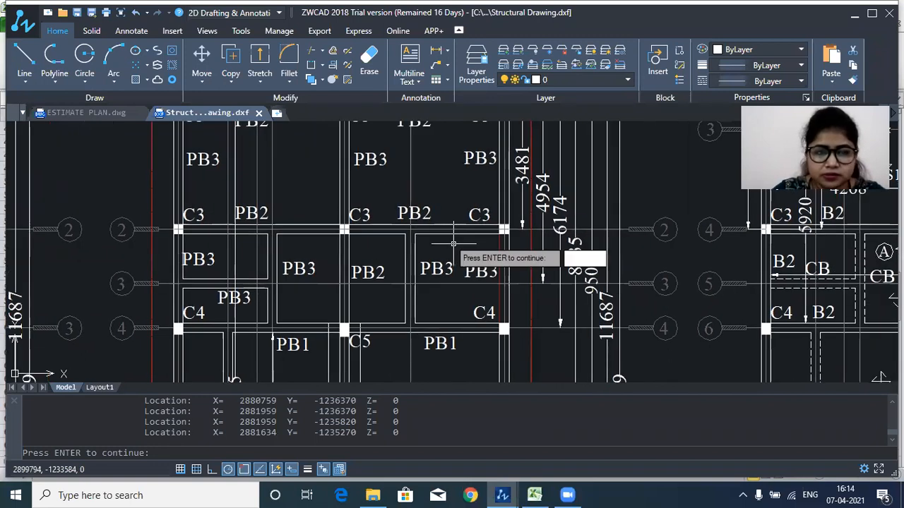
scroll(177, 230, up, 3)
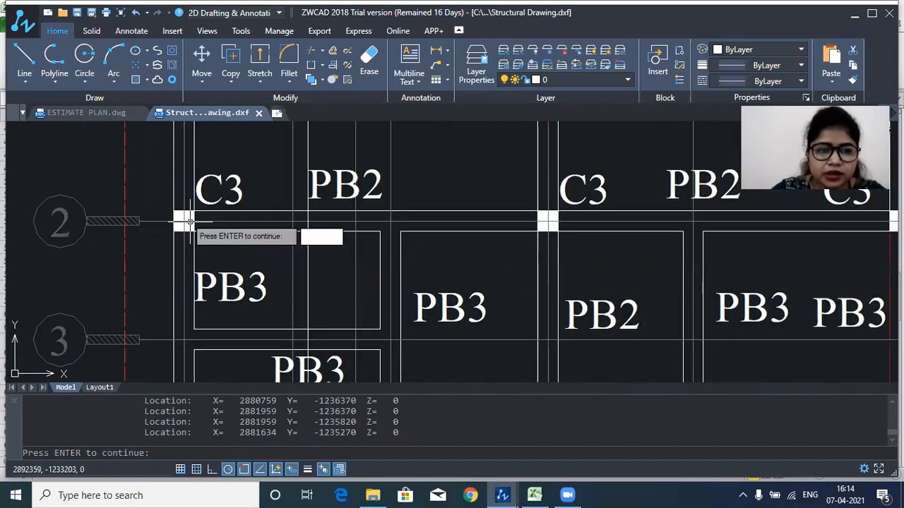
scroll(187, 222, down, 3)
scroll(540, 226, up, 4)
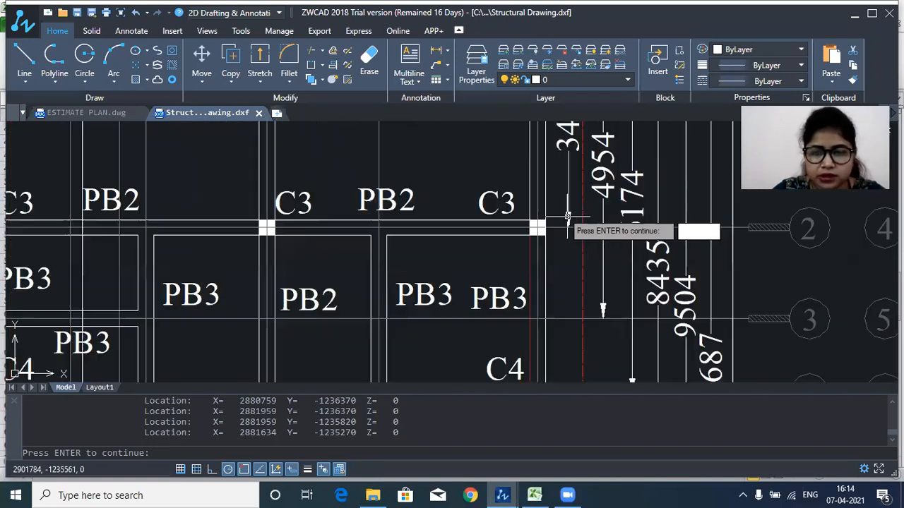
scroll(544, 227, down, 3)
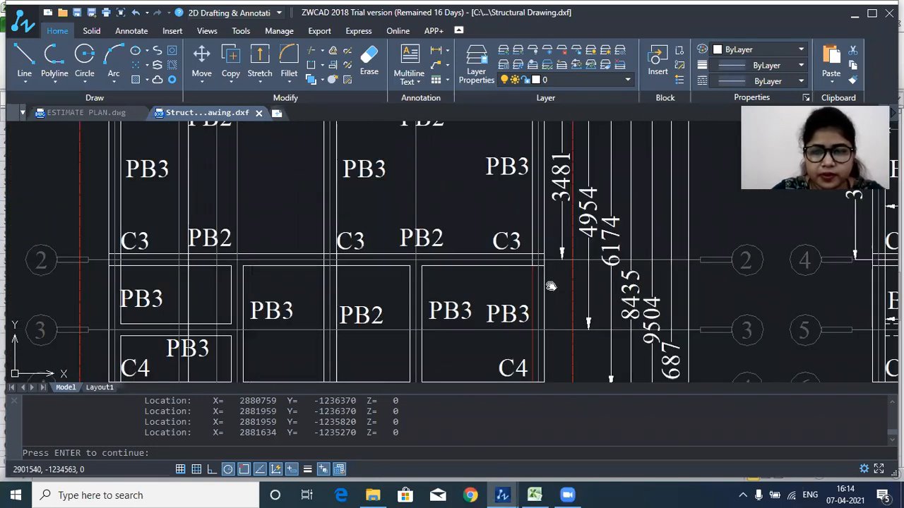
drag(555, 325, 554, 415)
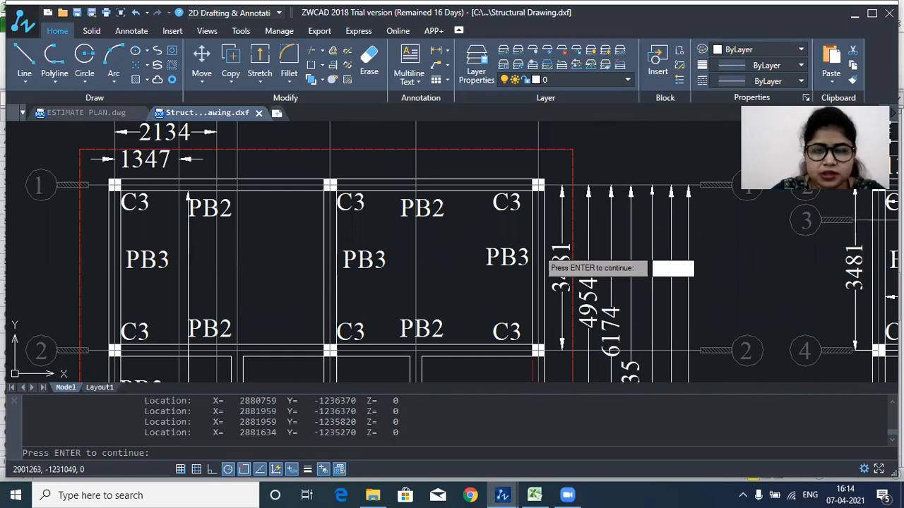
drag(542, 253, 548, 204)
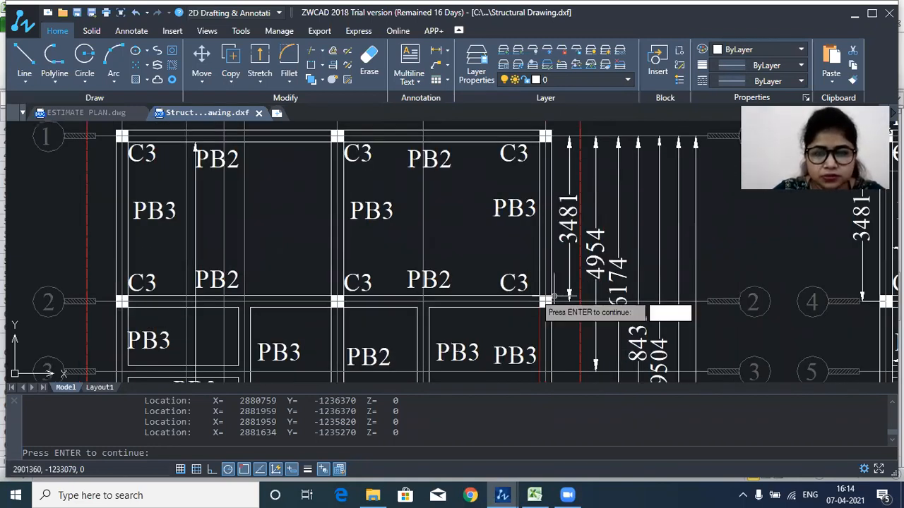
scroll(553, 297, up, 1)
scroll(538, 298, down, 1)
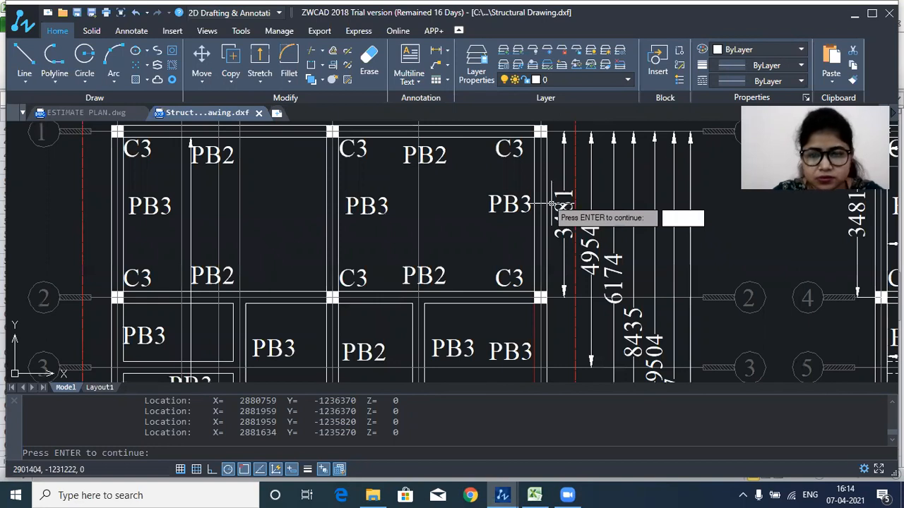
mouse_move(531, 311)
mouse_down()
mouse_move(600, 246)
mouse_move(612, 261)
mouse_move(604, 168)
mouse_up()
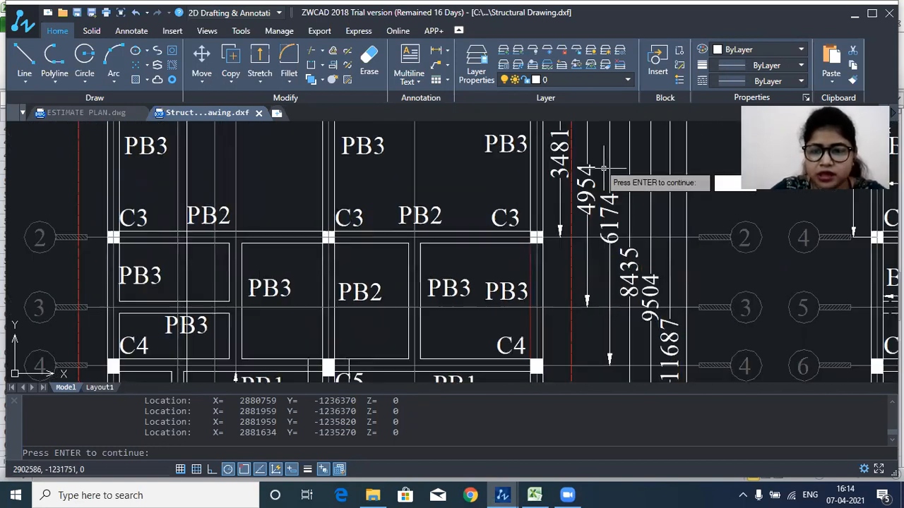
drag(621, 333, 625, 311)
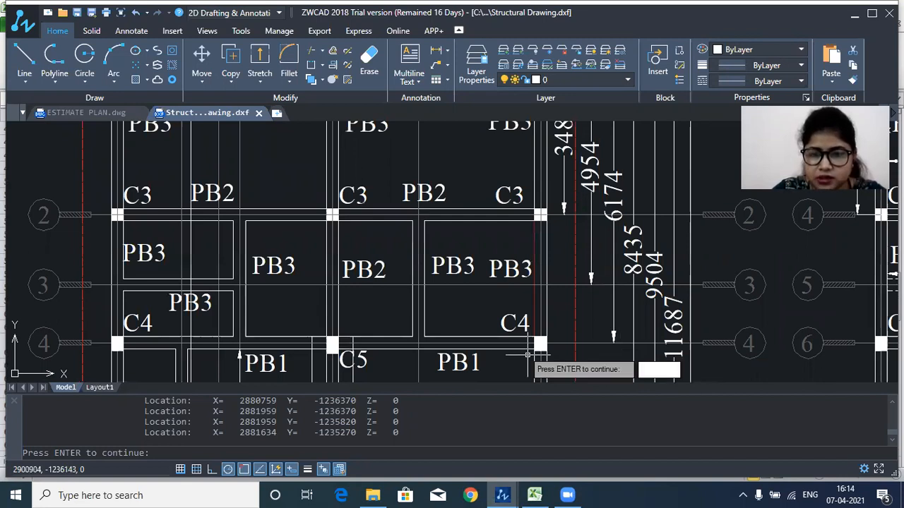
scroll(540, 346, up, 1)
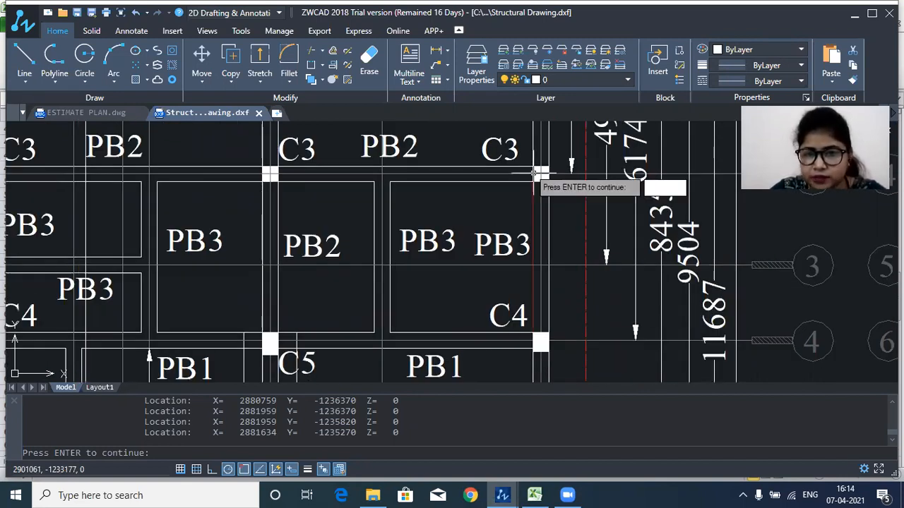
Step: Examine the outer PB3 beam between the C3 columns on grid lines 1 and 2 and read its grid spacing dimension
drag(531, 164, 528, 201)
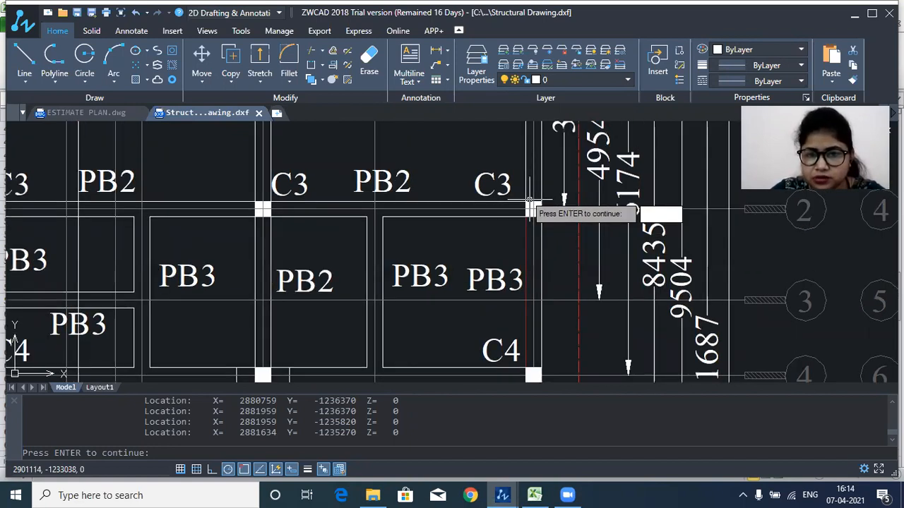
drag(533, 156, 519, 285)
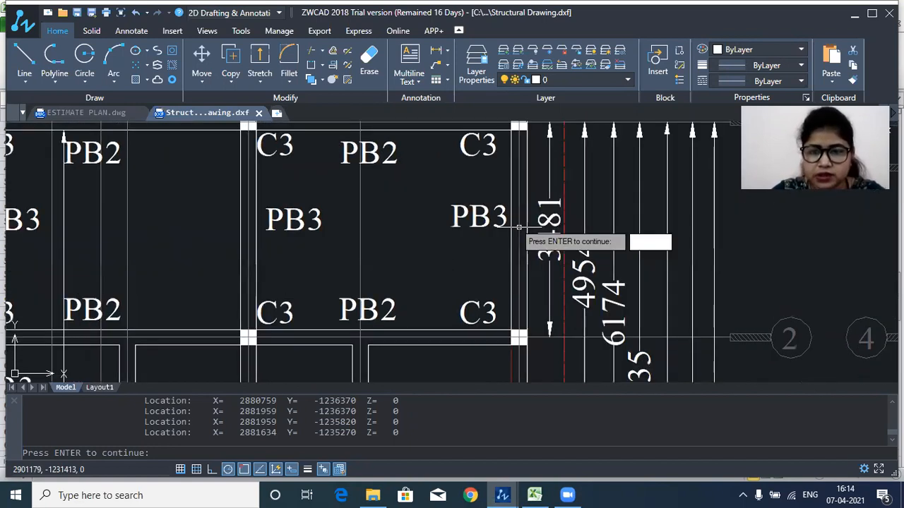
drag(518, 168, 512, 206)
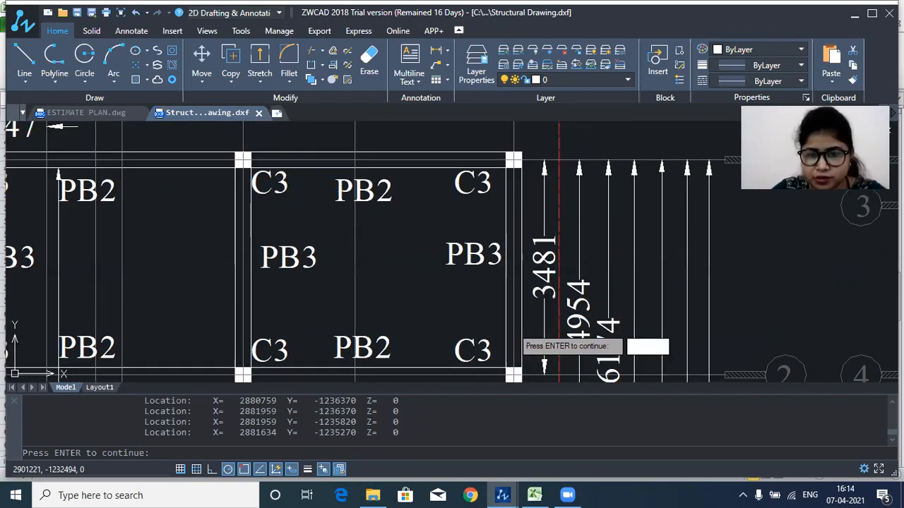
drag(549, 228, 550, 215)
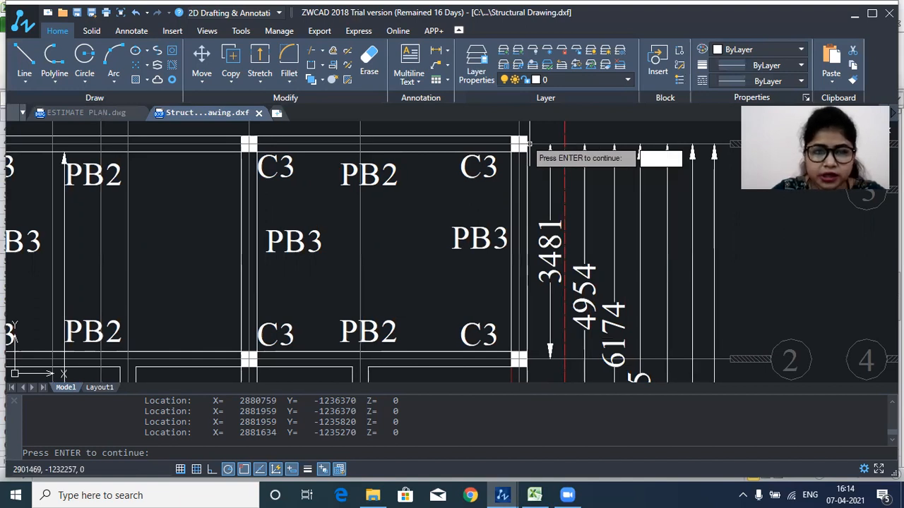
scroll(530, 144, down, 1)
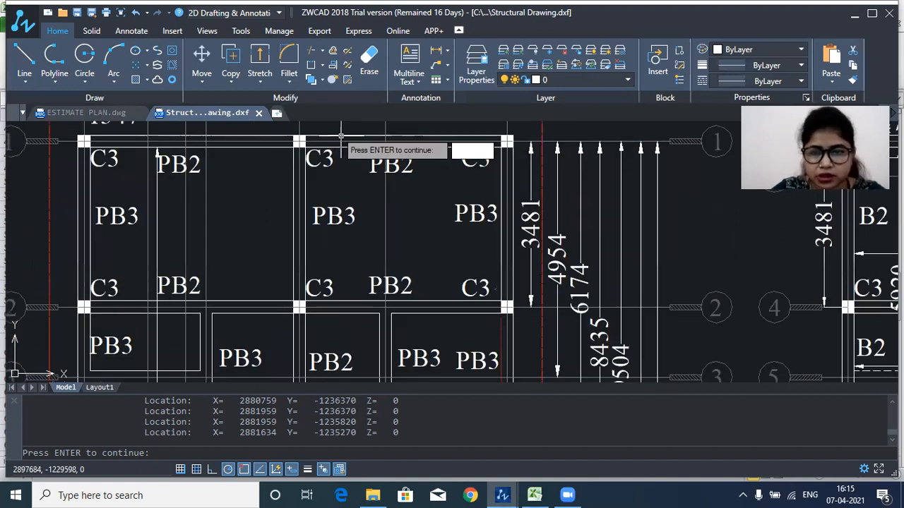
scroll(506, 137, up, 1)
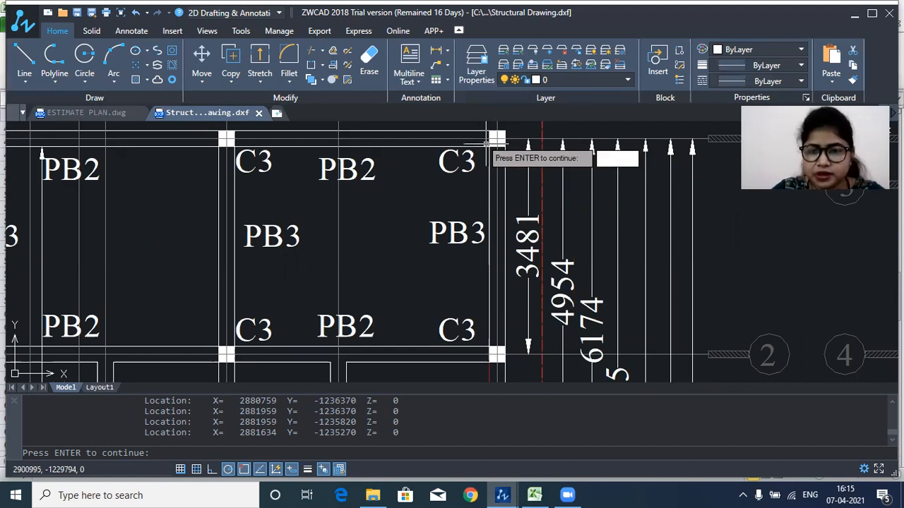
scroll(531, 235, down, 1)
scroll(533, 222, up, 1)
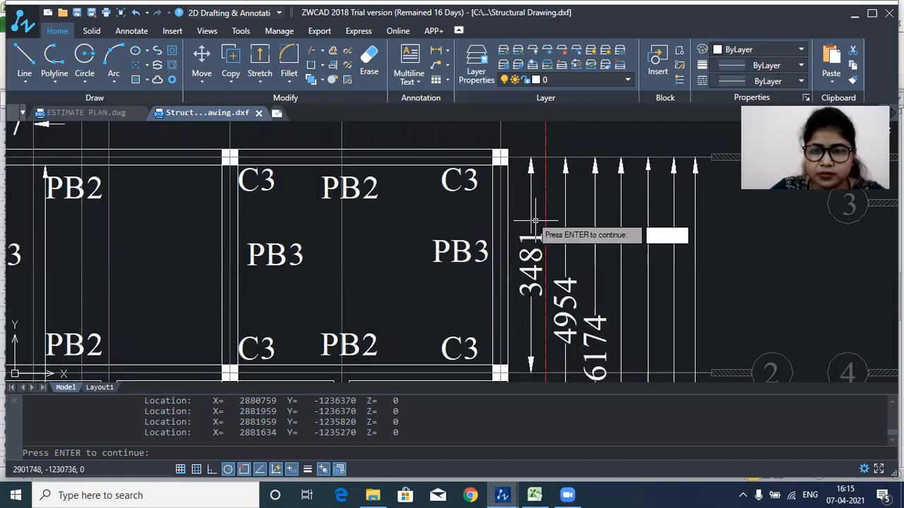
drag(523, 172, 521, 152)
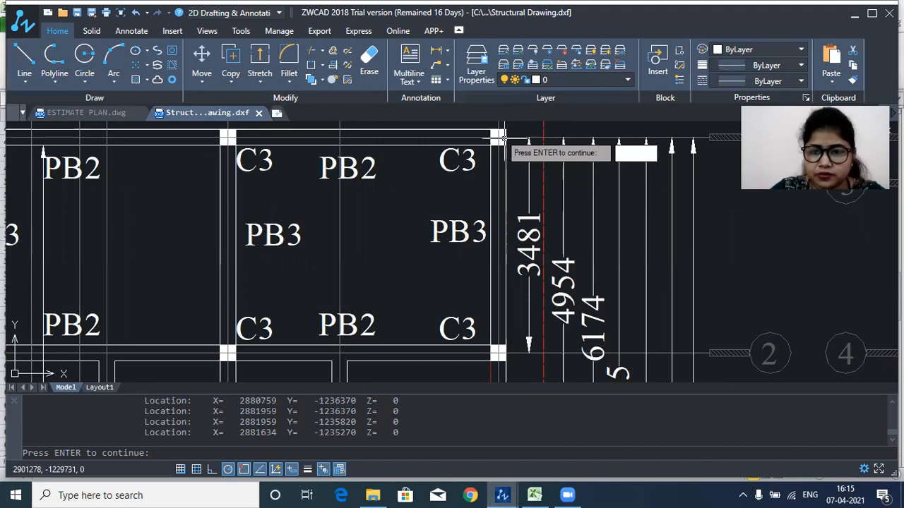
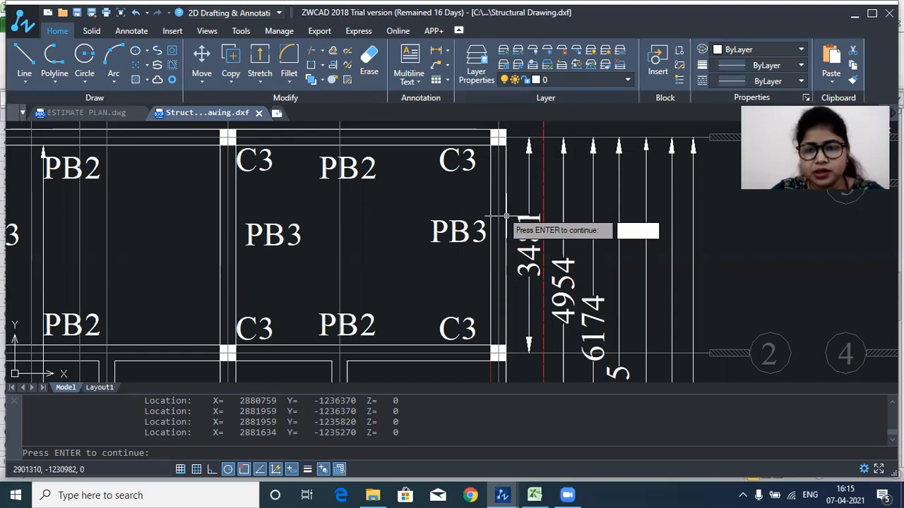
scroll(501, 170, down, 3)
mouse_move(498, 127)
mouse_down()
mouse_move(490, 216)
mouse_move(492, 128)
mouse_up()
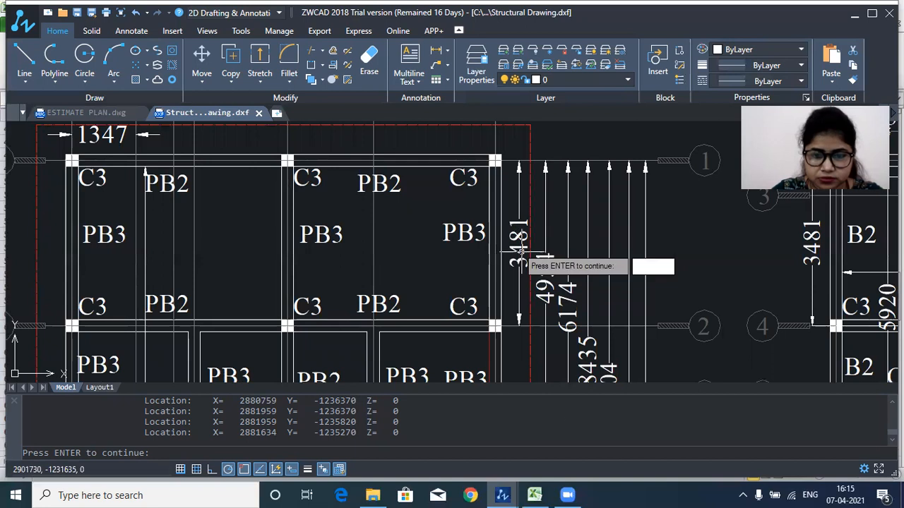
Step: Switch to the Excel estimate and enter the PB3 grid spacing as =3481 in J56 and in metres as 3.481 in J57
mouse_move(533, 494)
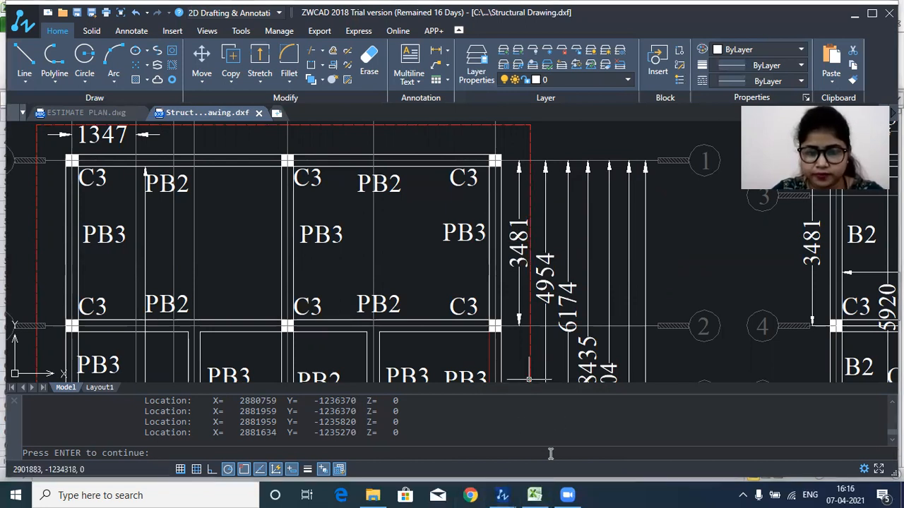
click(535, 495)
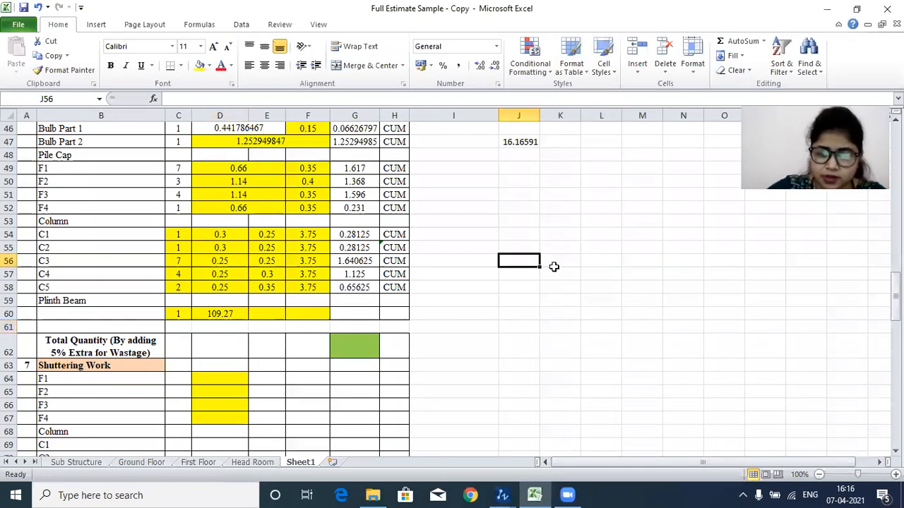
text(=3481)
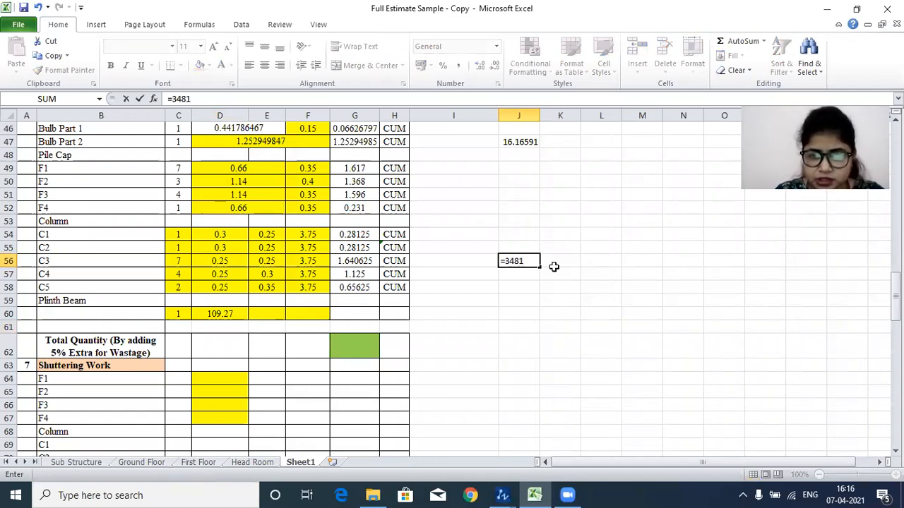
key(Return)
text(3.481)
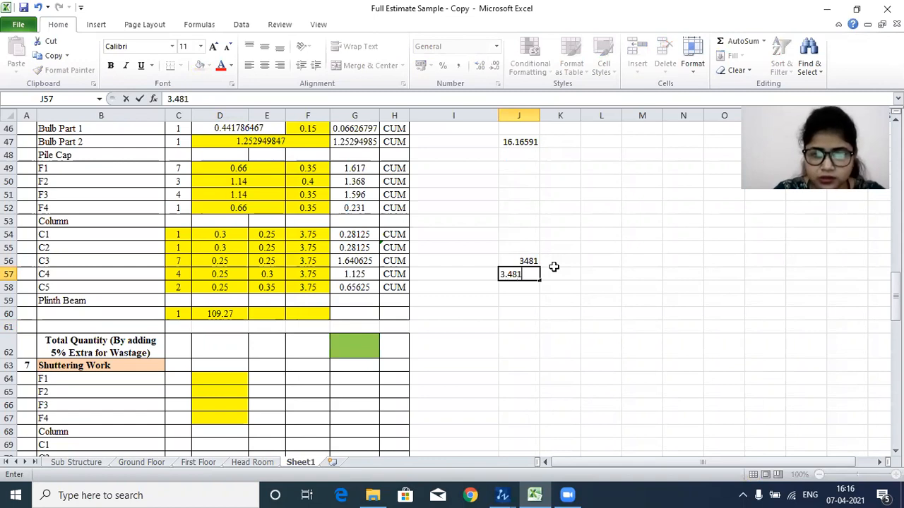
key(Return)
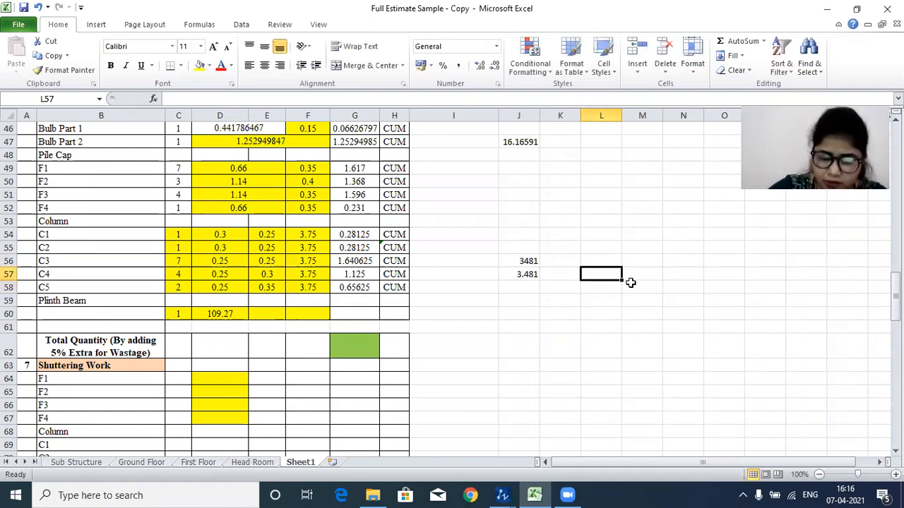
Step: Calculate half the column width in L57 with =0.25/2, and clear that cell
text(=0.25/2)
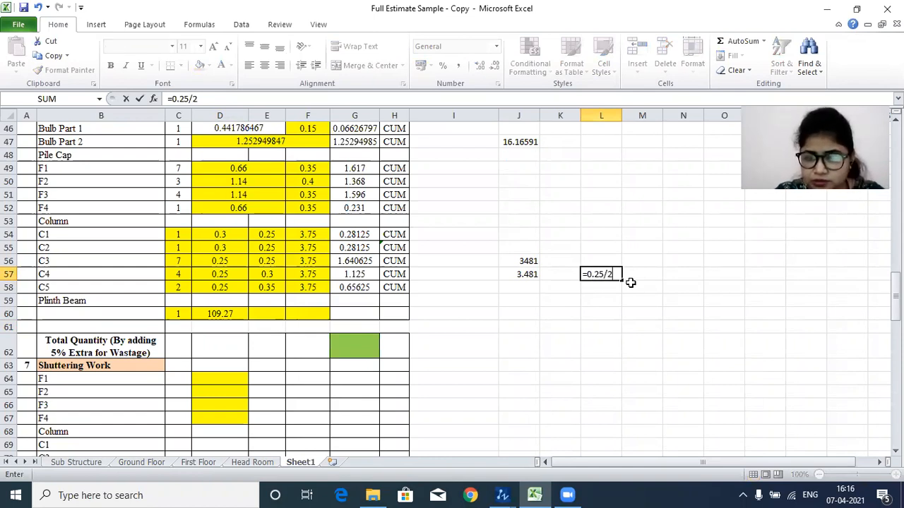
key(Return)
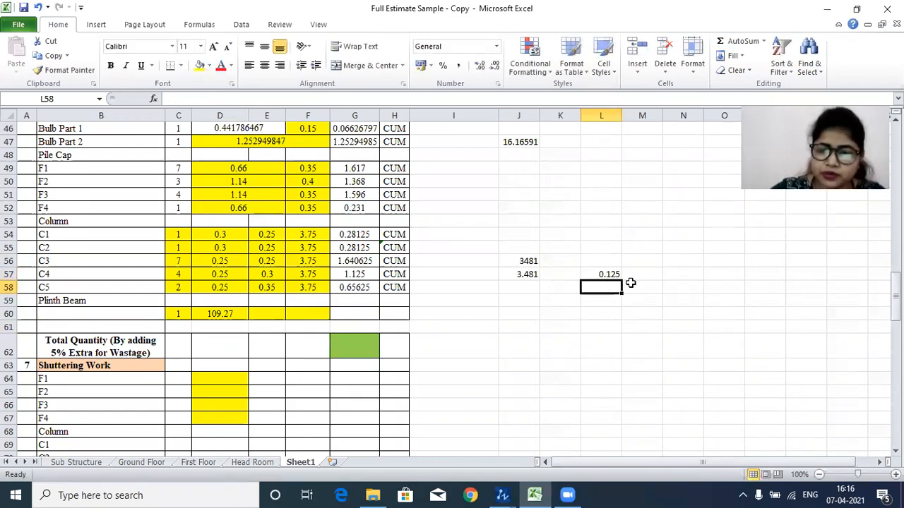
click(593, 261)
click(602, 275)
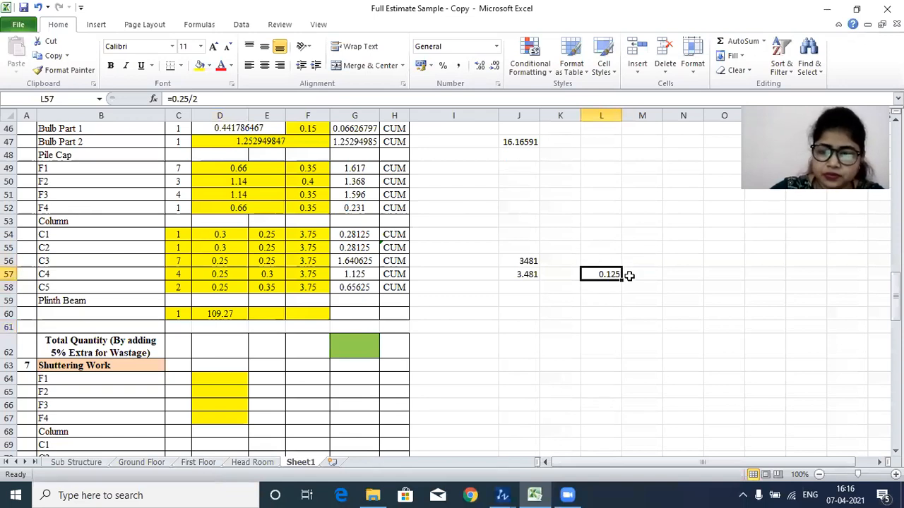
key(Delete)
Step: Calculate the clear PB3 length in J58 with =J57-0.25, deducting the column width from the grid spacing
click(523, 284)
text(=)
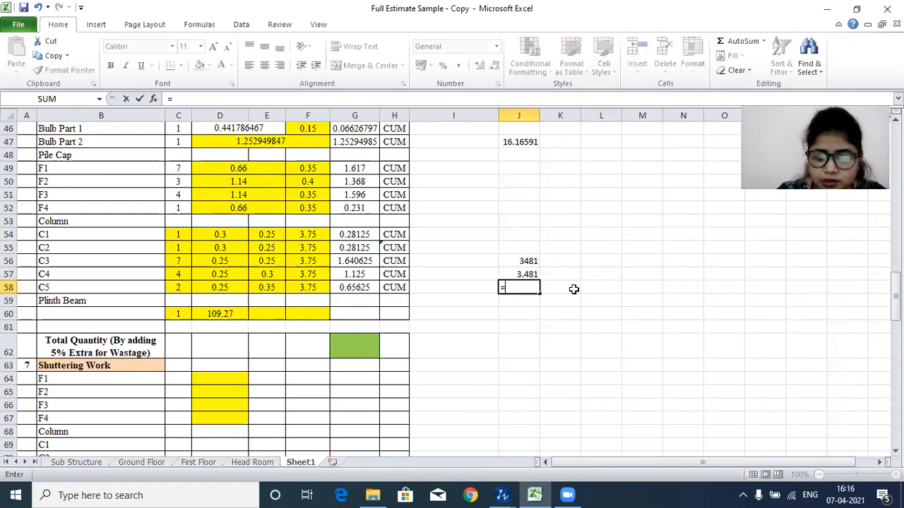
key(Escape)
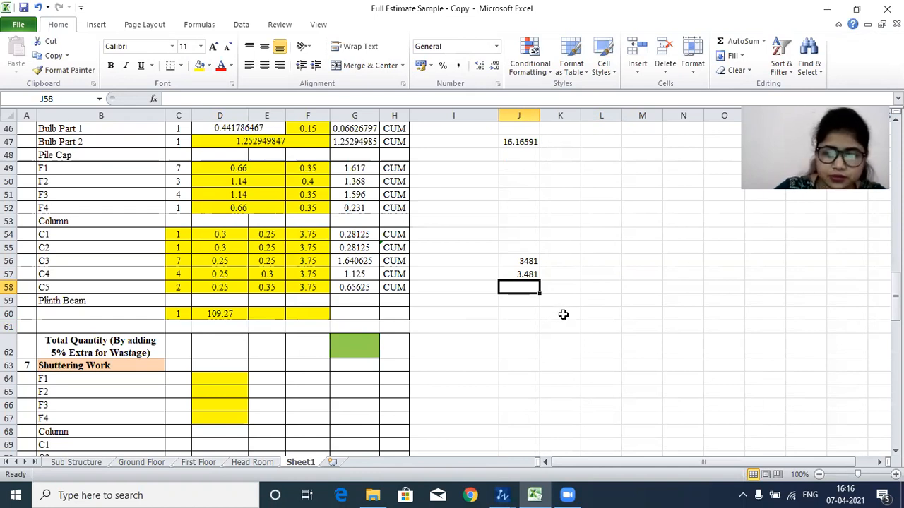
text(=)
key(Up)
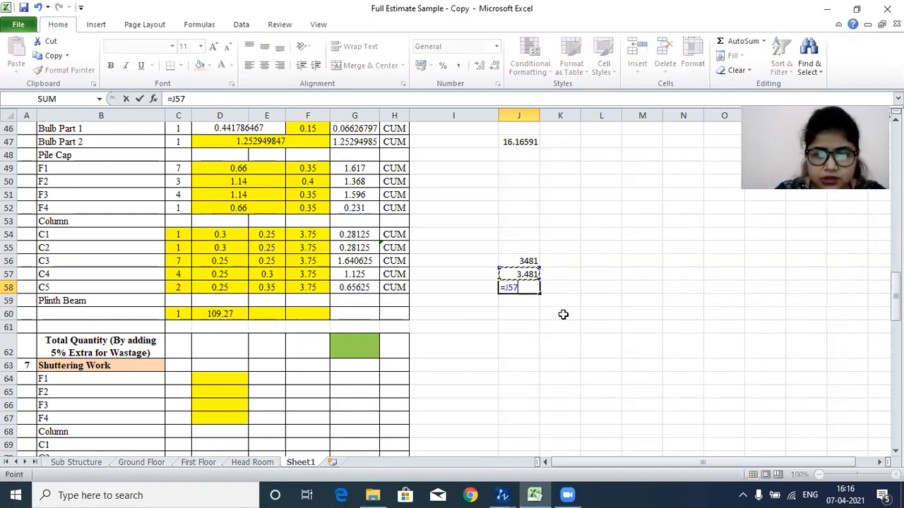
text(-0.25)
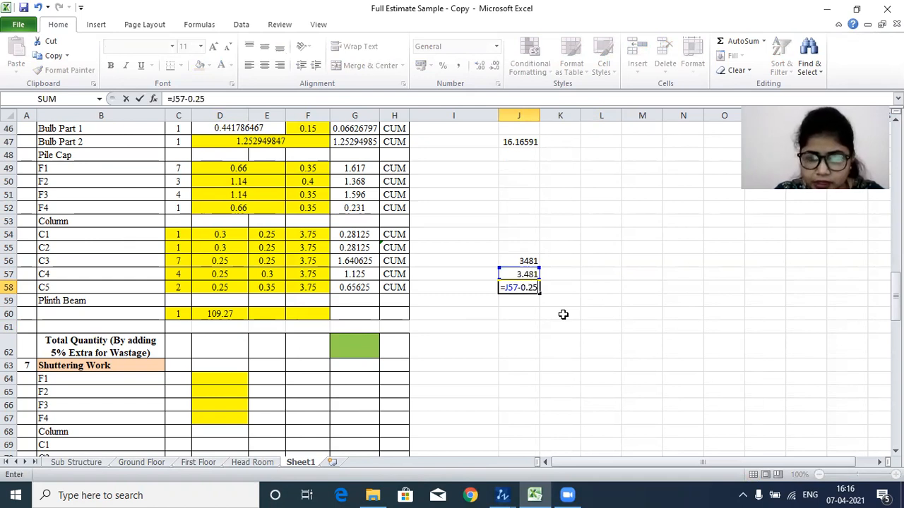
key(Return)
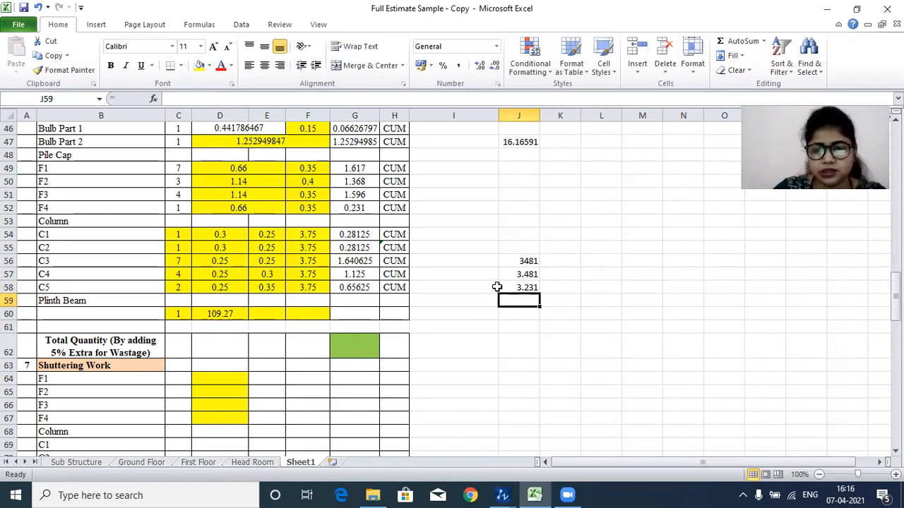
click(529, 289)
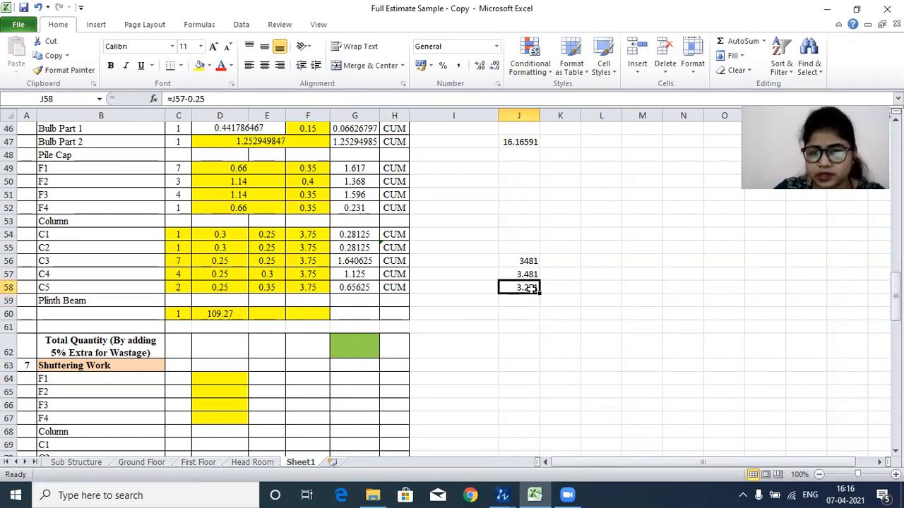
mouse_move(502, 495)
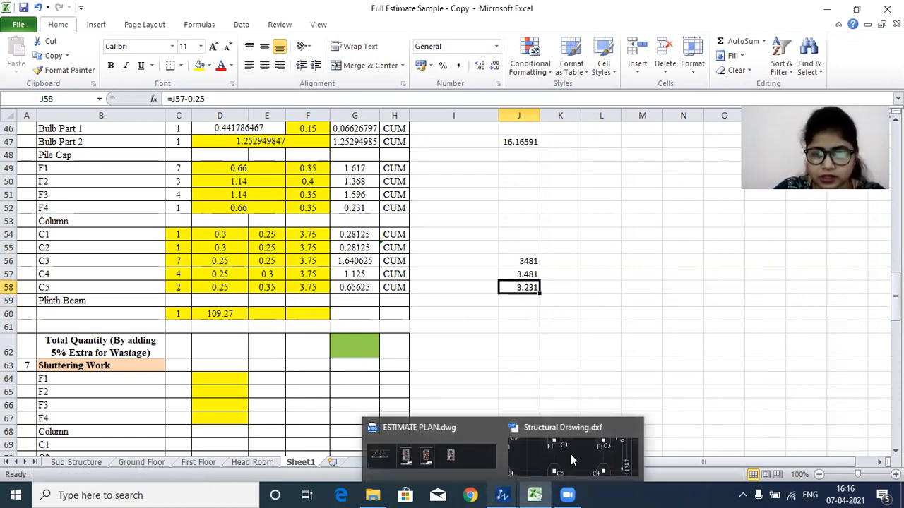
Step: Switch to the structural drawing in ZWCAD and examine the PB1, PB2 and PB3 beams across the plinth beam layout
click(572, 460)
scroll(460, 212, down, 2)
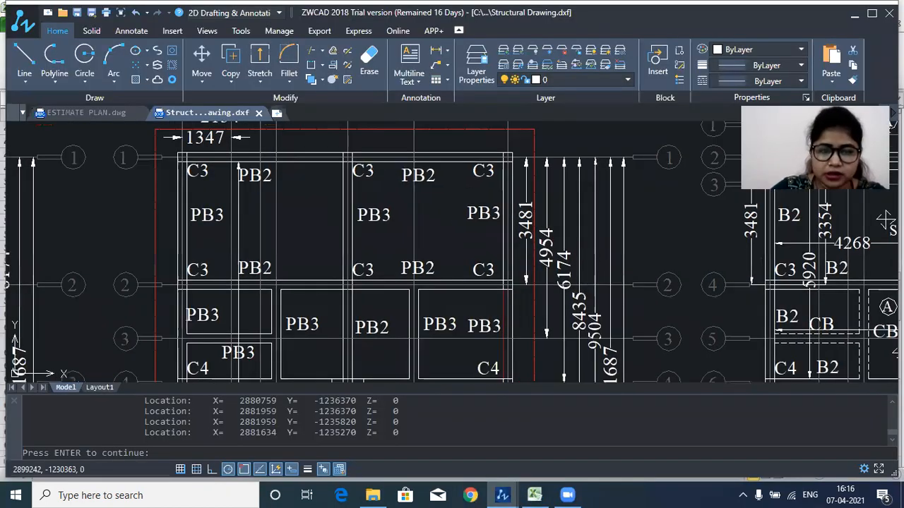
drag(365, 313, 380, 218)
drag(366, 336, 388, 205)
scroll(396, 315, down, 1)
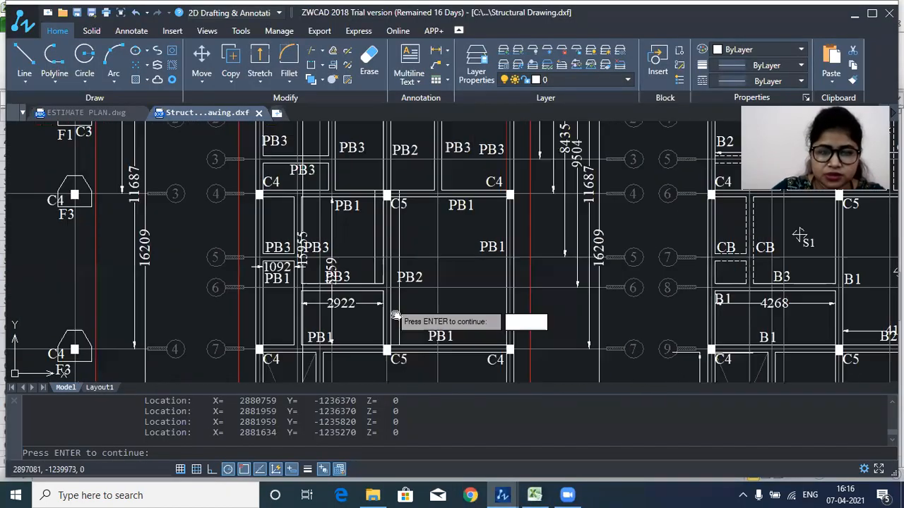
drag(396, 316, 404, 238)
drag(410, 286, 413, 264)
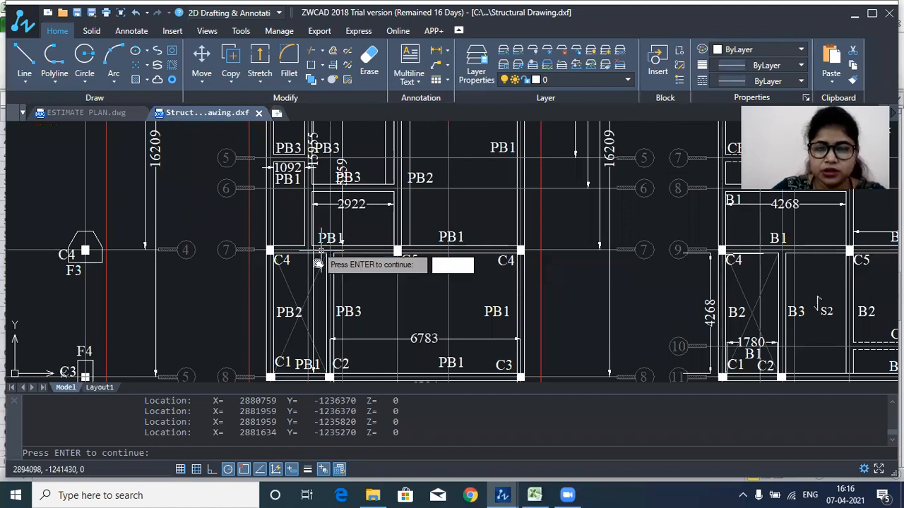
scroll(317, 264, down, 1)
drag(317, 264, 312, 290)
drag(309, 170, 289, 249)
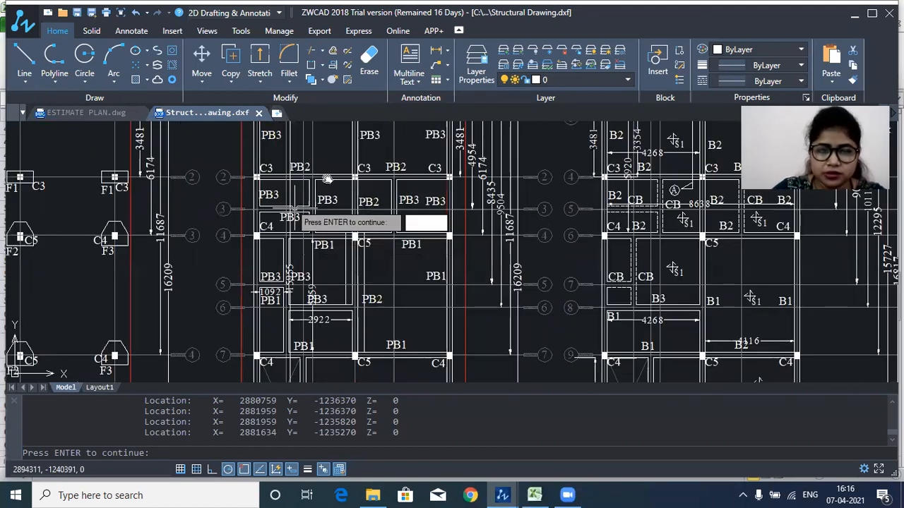
scroll(293, 205, down, 1)
scroll(373, 204, up, 1)
scroll(375, 262, down, 1)
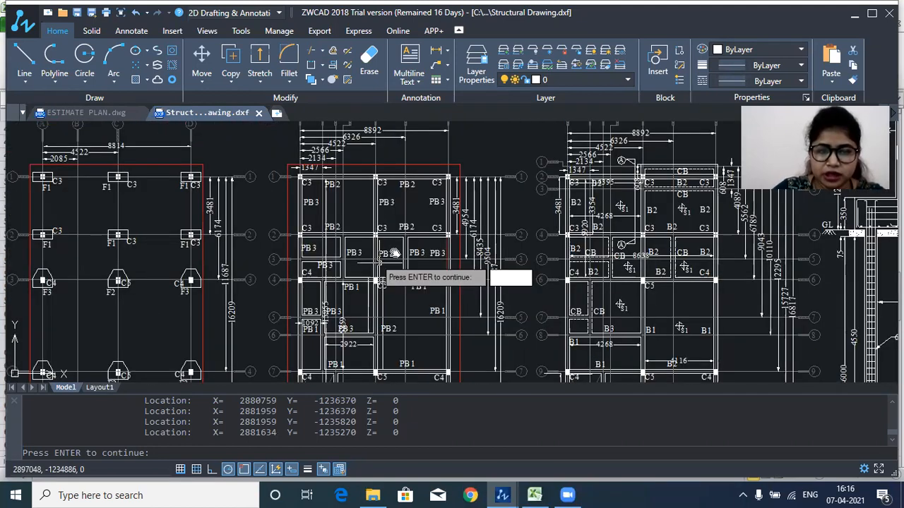
scroll(394, 254, up, 2)
Step: Switch back to the Excel estimate and clear the PB3 length workings in J56:J58
mouse_move(534, 494)
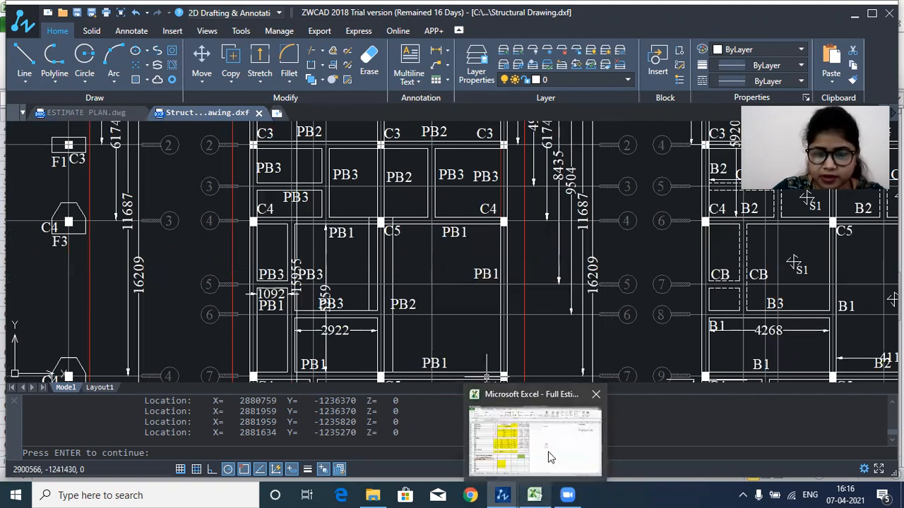
click(551, 458)
drag(526, 261, 526, 283)
key(Delete)
click(529, 323)
Step: Check the empty plinth beam cells in row 60, then read the beam sizes in the structural drawing's Schedule of Plinth Beam
click(236, 313)
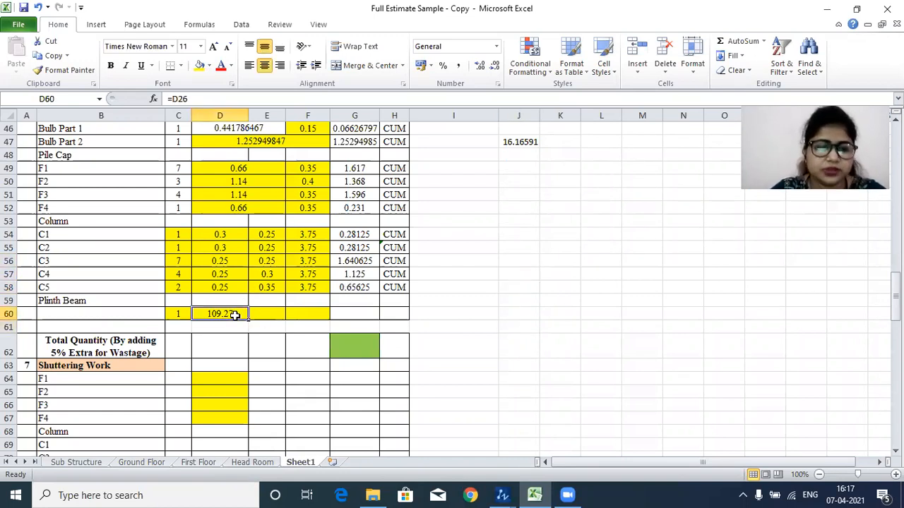
click(272, 318)
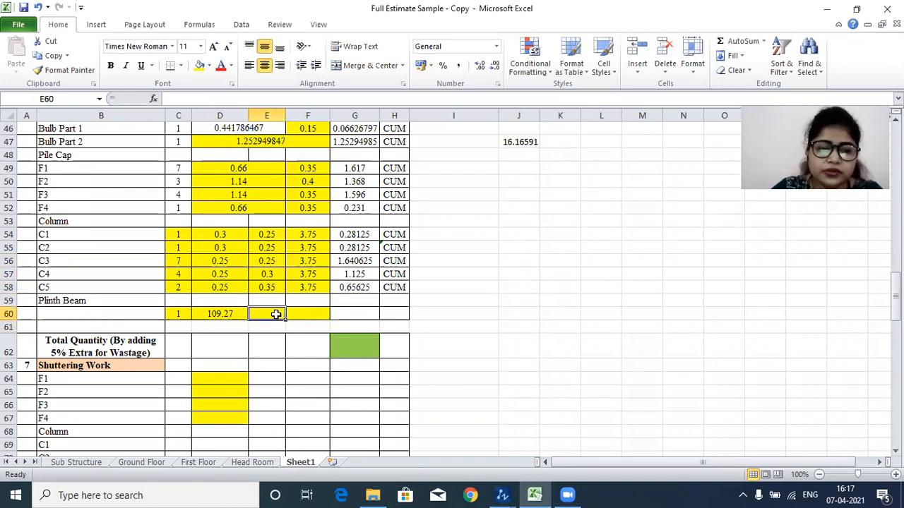
click(303, 314)
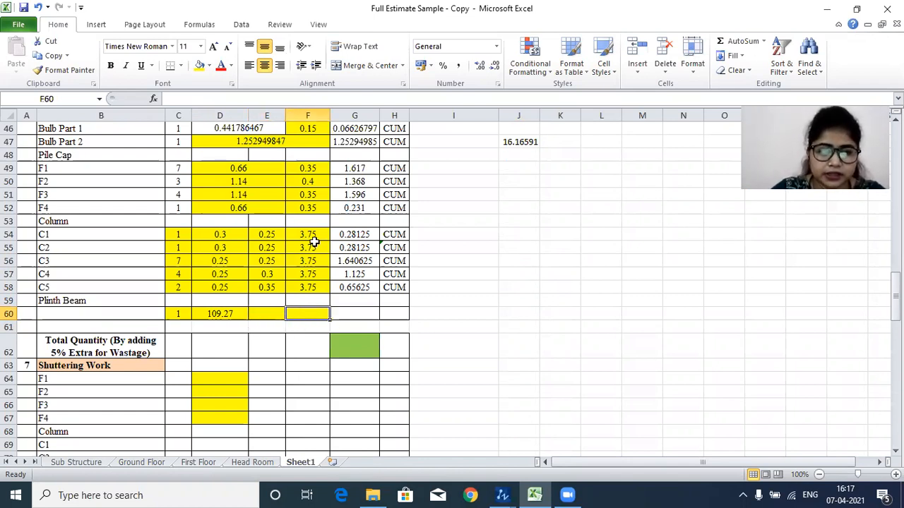
key(Left)
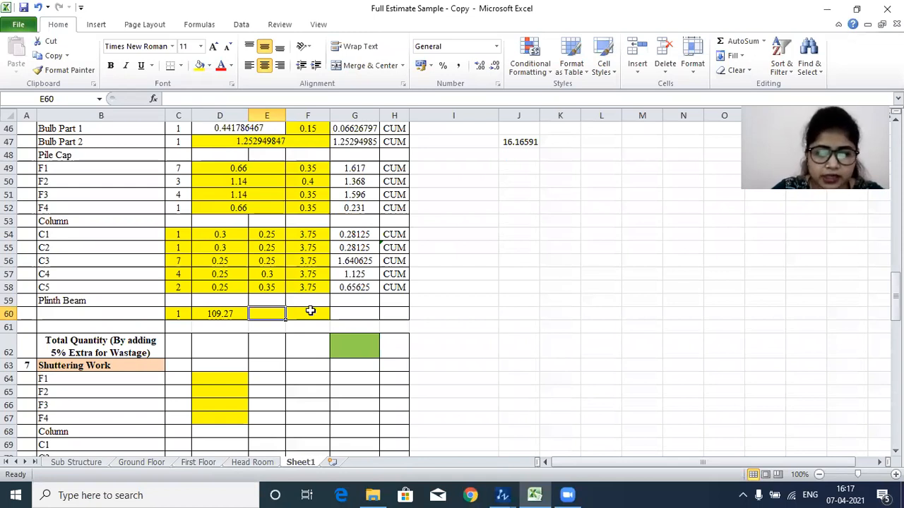
mouse_move(503, 495)
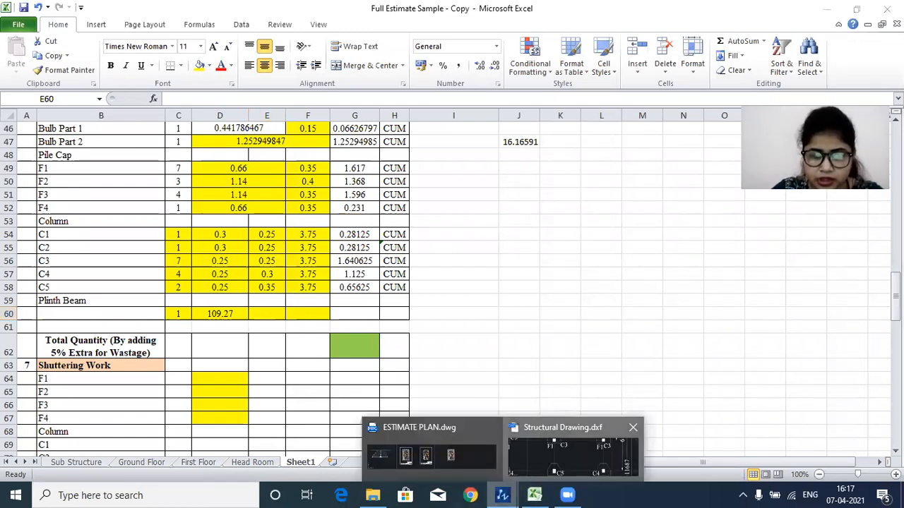
click(565, 434)
scroll(486, 376, down, 5)
scroll(465, 343, up, 4)
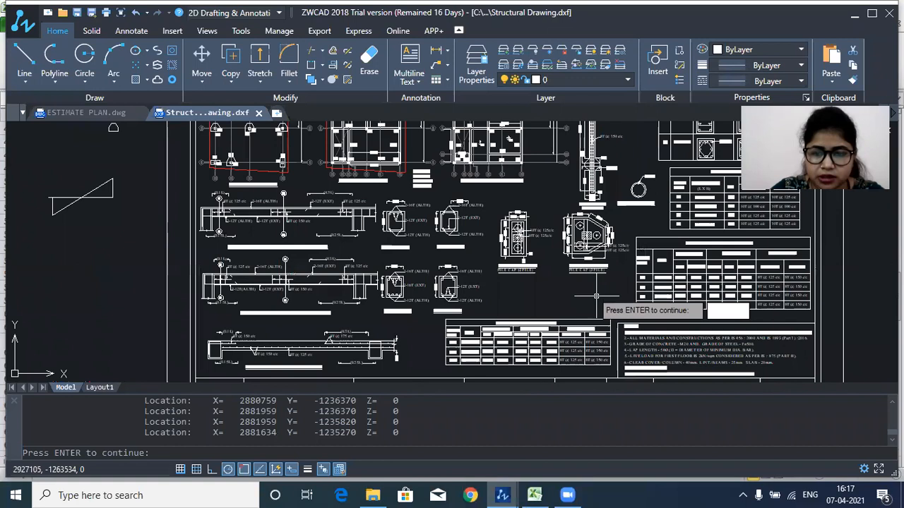
scroll(466, 343, up, 3)
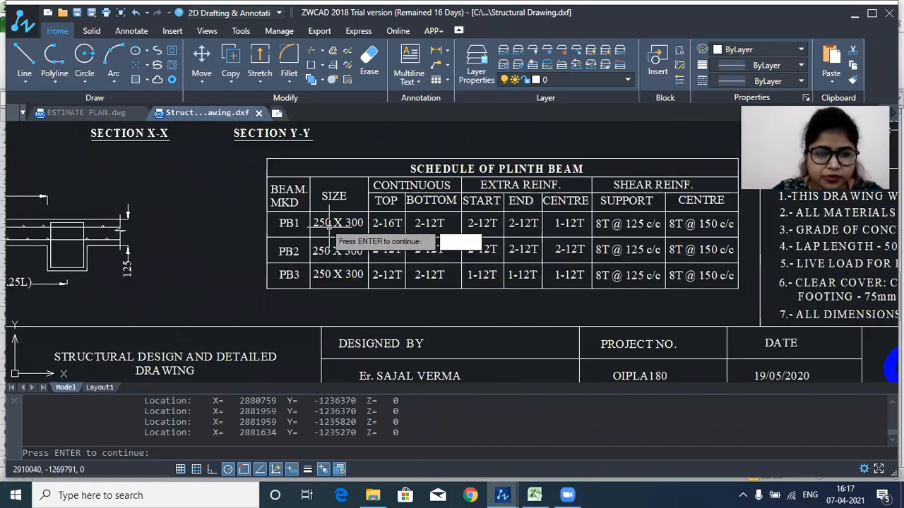
scroll(358, 222, up, 1)
scroll(359, 238, down, 3)
scroll(372, 262, up, 1)
scroll(360, 237, up, 3)
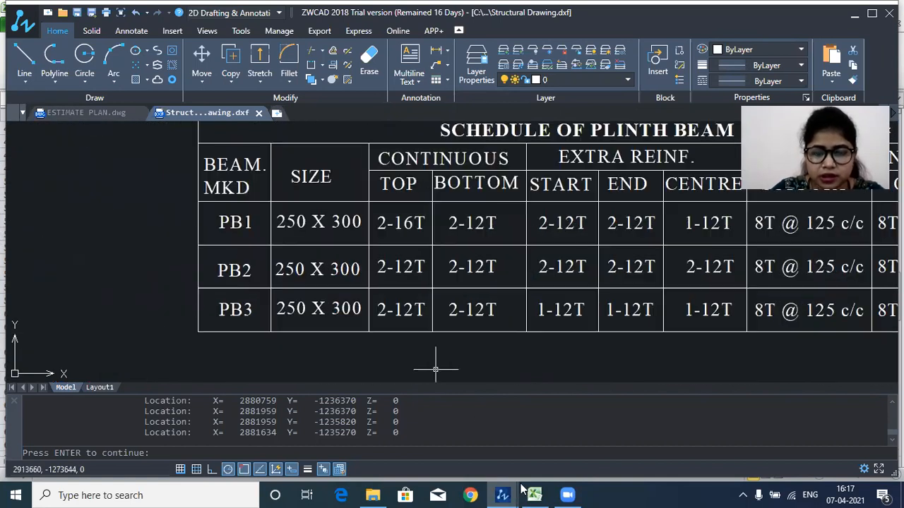
Step: Return to the Excel estimate and enter the plinth beam width 0.25 in E60 and depth 0.30 in F60
key(alt+Tab)
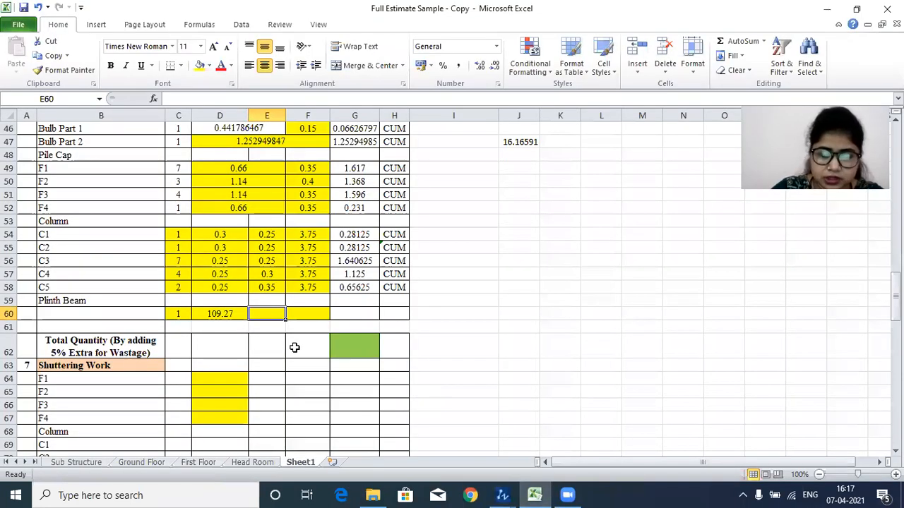
text(0.25)
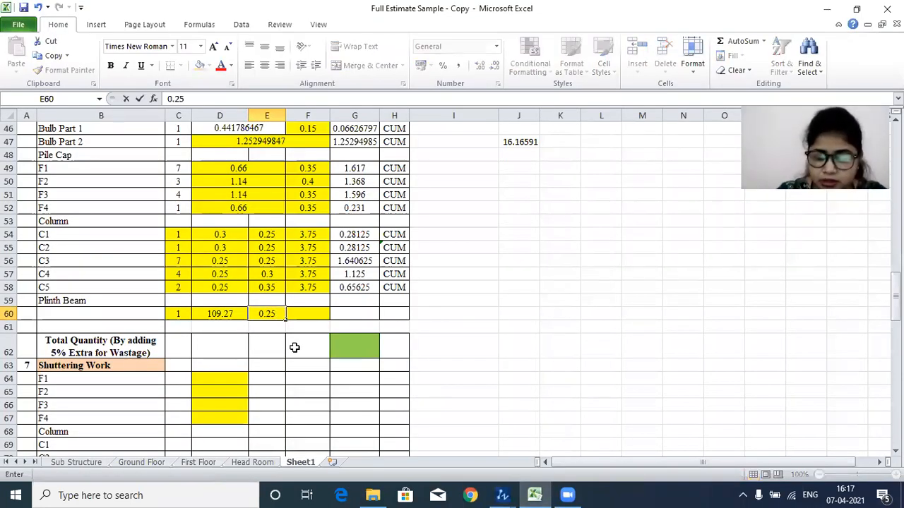
key(Tab)
text(0.)
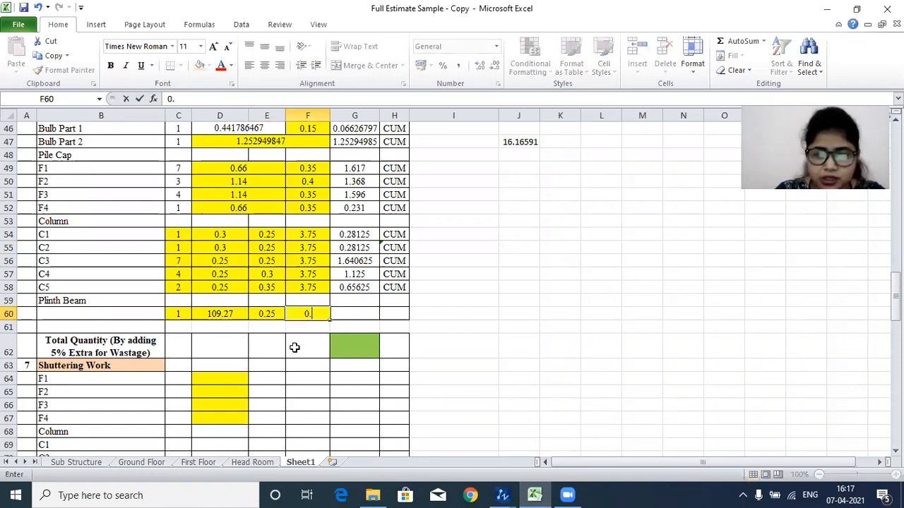
text(30)
key(Return)
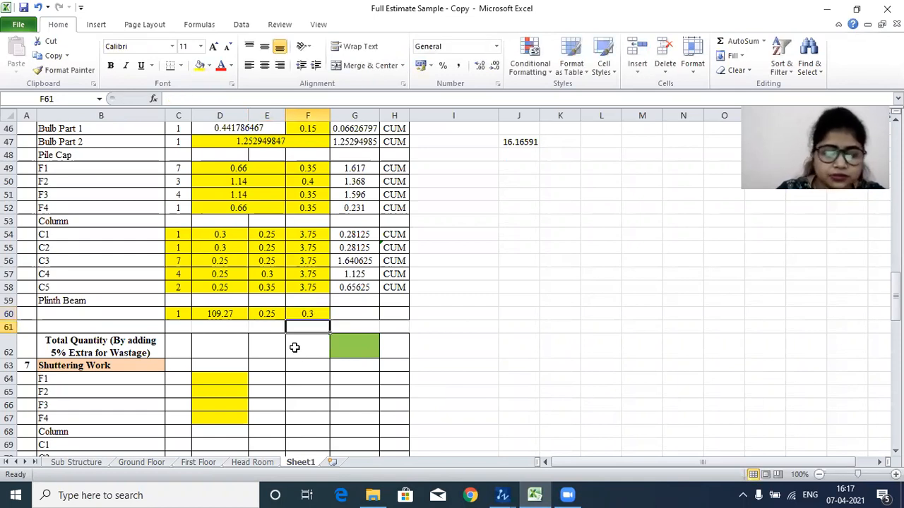
Step: Calculate the plinth beam quantity in G60 with =C60*D60*E60*F60
click(367, 314)
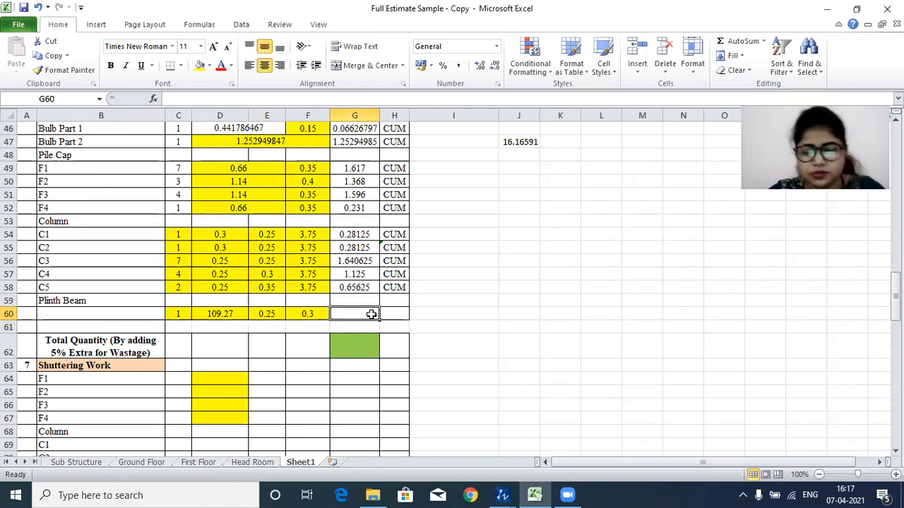
text(=)
click(177, 314)
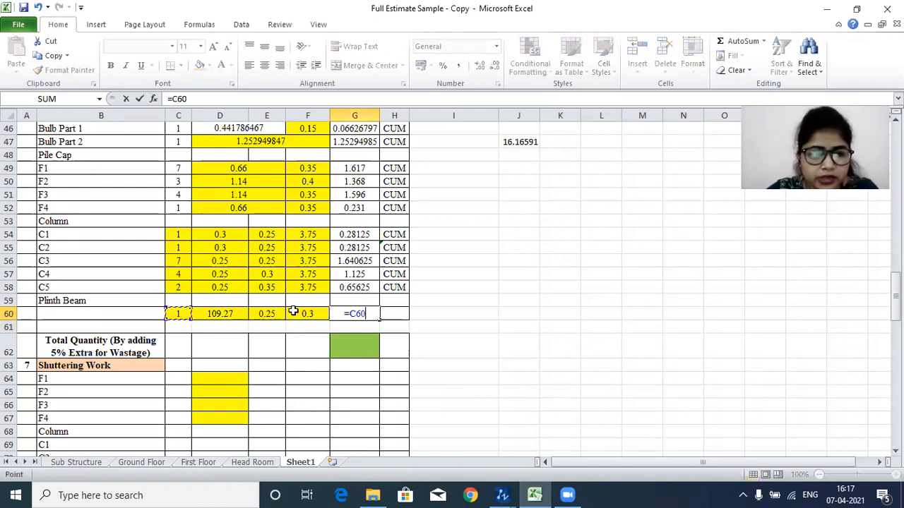
text(*)
click(219, 313)
text(*)
click(279, 314)
text(*)
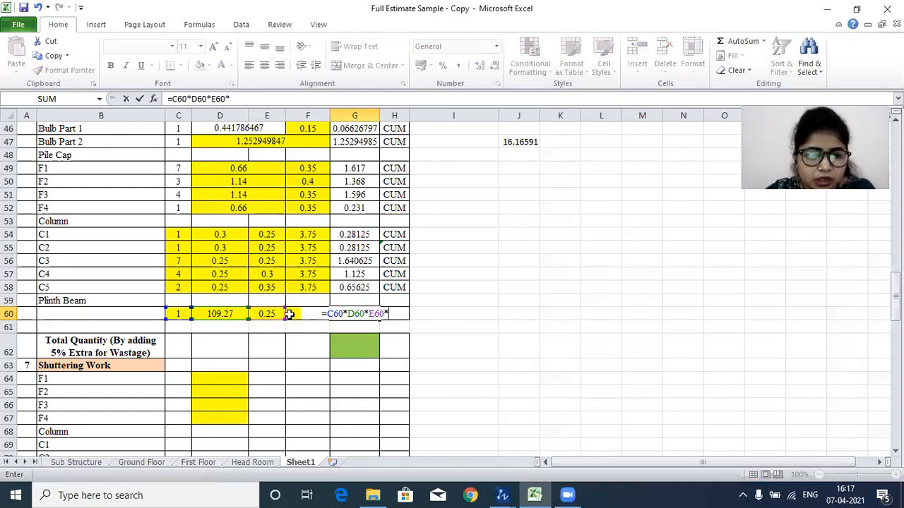
key(Left)
key(Return)
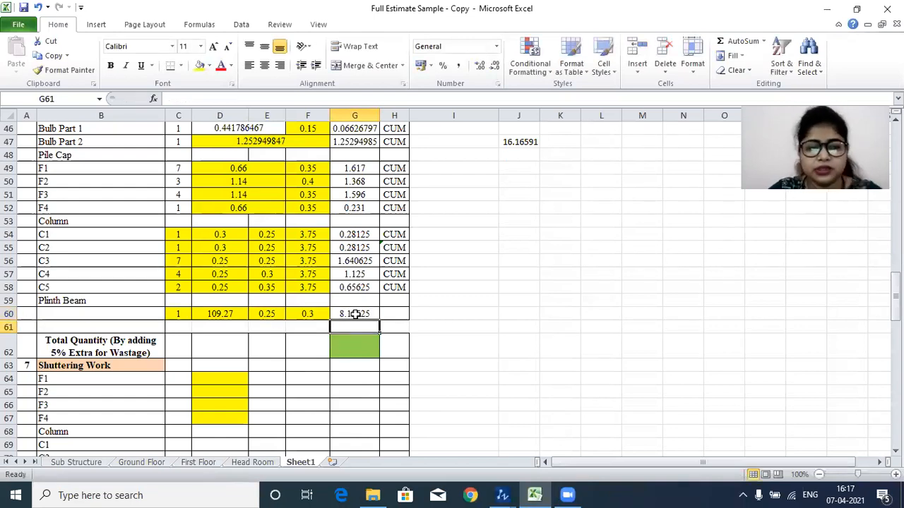
click(355, 315)
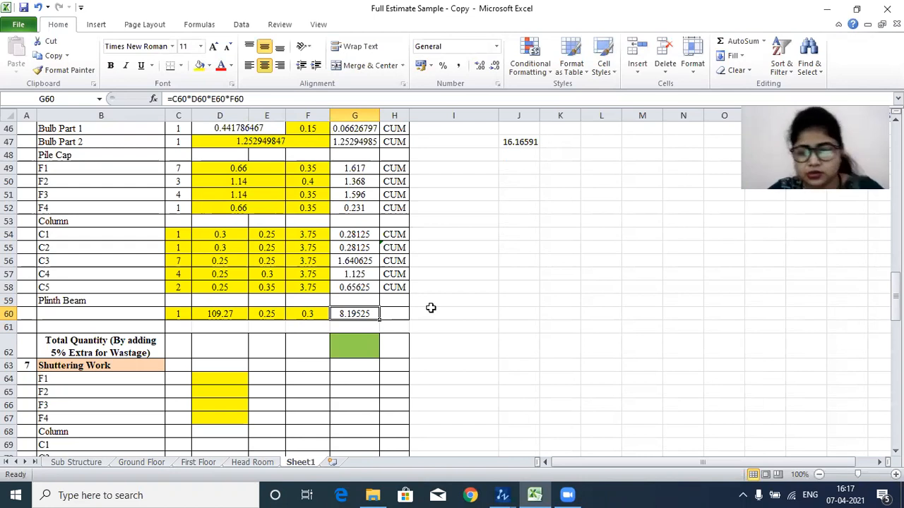
Step: Set the plinth beam unit in H60 to CUM by referencing the C5 unit cell H58
click(395, 313)
text(=)
key(Up)
key(Up)
key(Return)
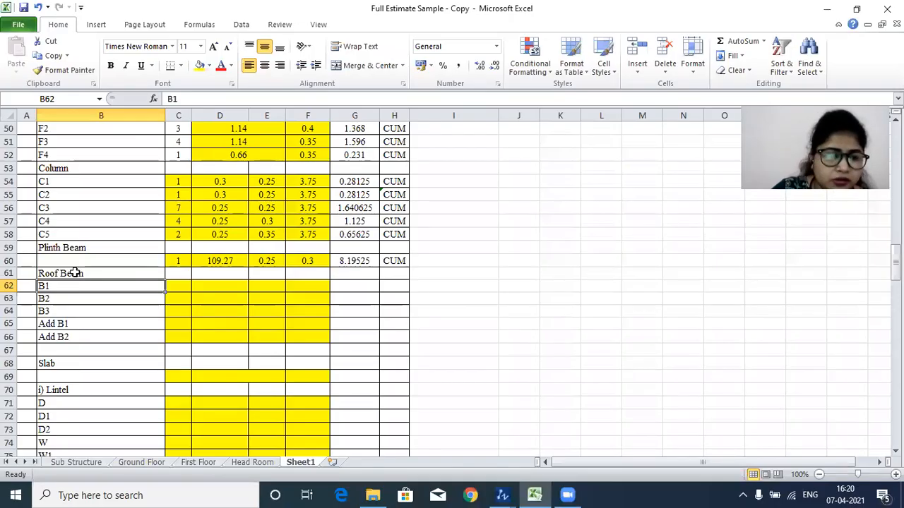
Step: Review the Roof Beam rows B1 to B3, then read the beam sizes in the structural drawing's Typ. Schedule of Roof Beam
click(55, 273)
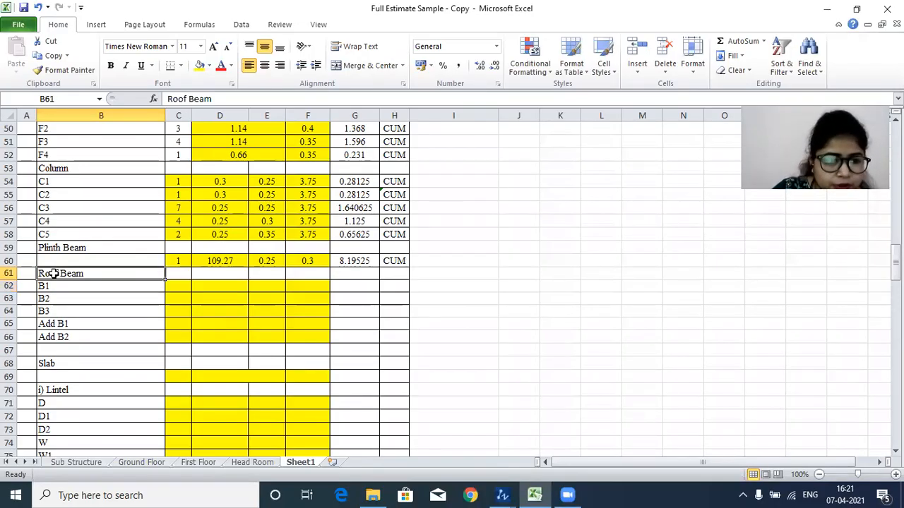
click(53, 286)
click(54, 314)
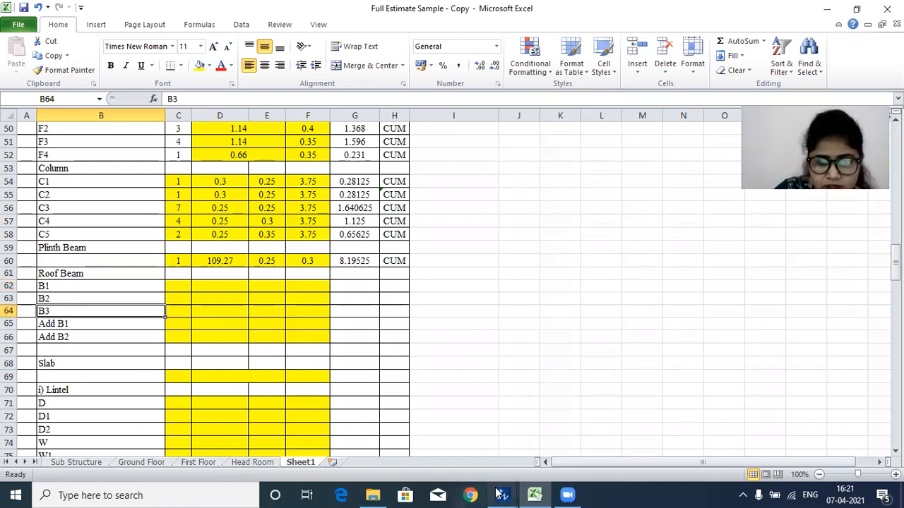
mouse_move(501, 494)
click(540, 462)
scroll(478, 262, down, 5)
scroll(478, 273, up, 4)
scroll(478, 272, up, 2)
scroll(477, 273, down, 5)
scroll(473, 343, up, 3)
scroll(496, 339, up, 1)
drag(367, 262, 378, 178)
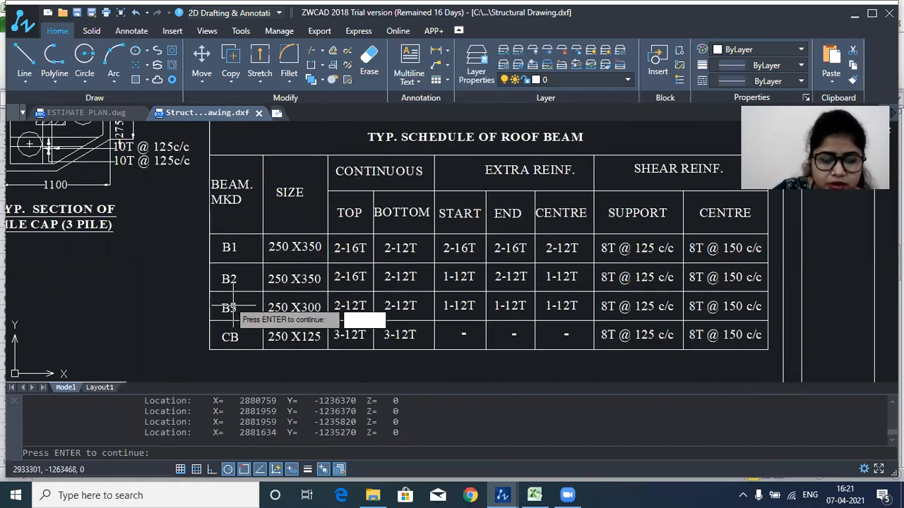
scroll(247, 331, down, 1)
scroll(374, 360, down, 1)
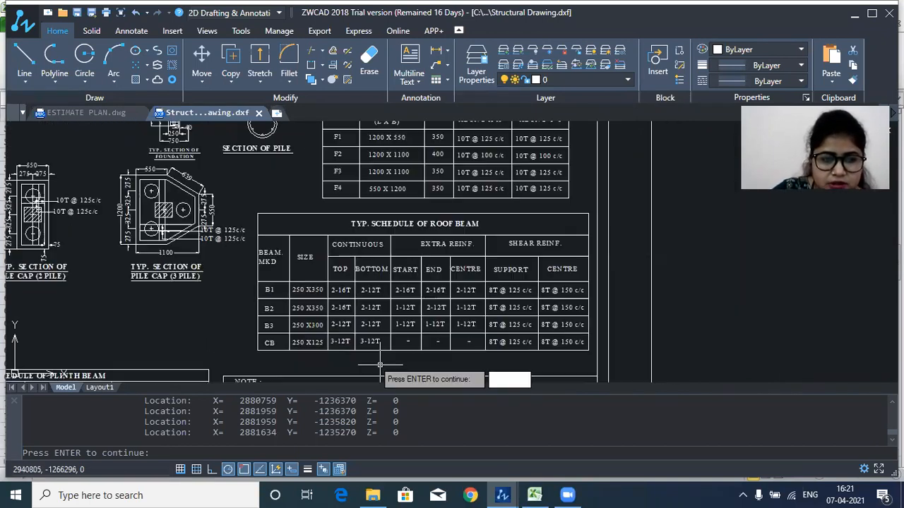
Step: Examine the roof beam layout, identifying the B2 and CB beams between the columns and the dimensions around grid lines 1 to 6
scroll(293, 219, down, 8)
scroll(215, 184, up, 6)
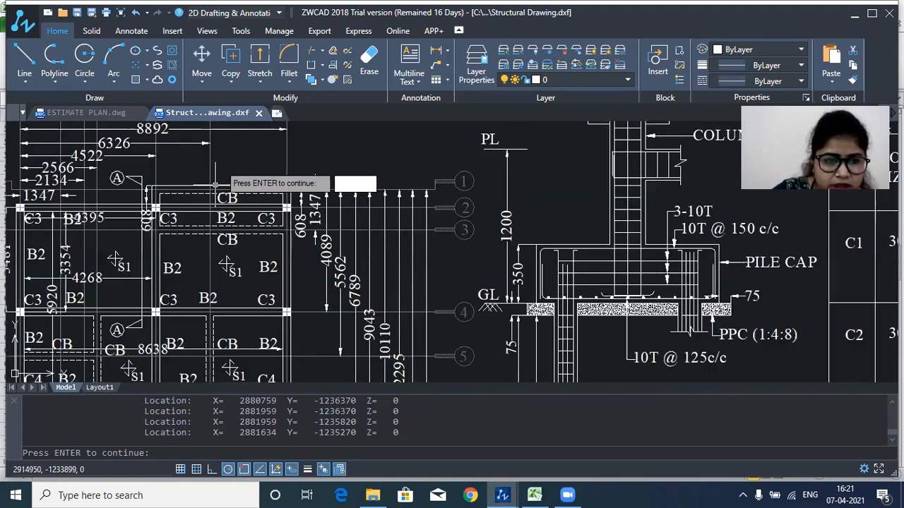
scroll(215, 183, up, 3)
scroll(113, 226, down, 1)
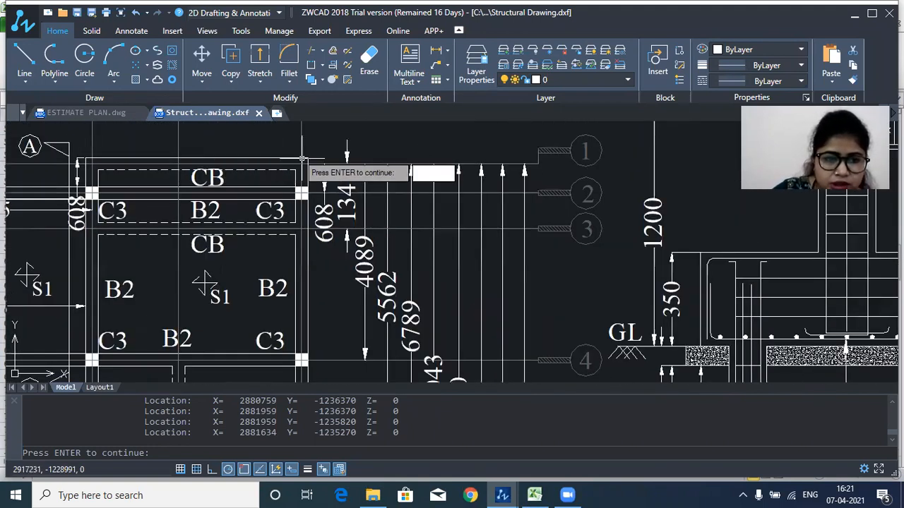
scroll(261, 150, down, 4)
scroll(182, 178, up, 2)
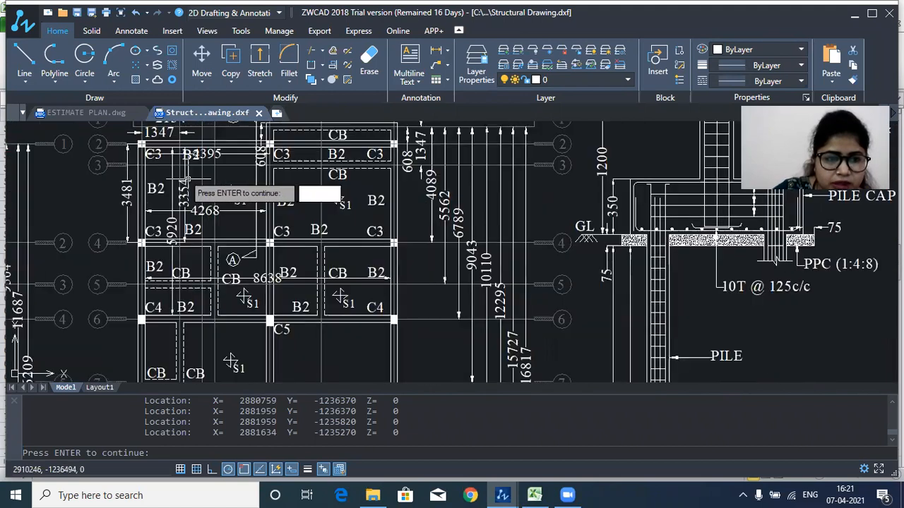
scroll(233, 159, down, 1)
scroll(342, 192, down, 1)
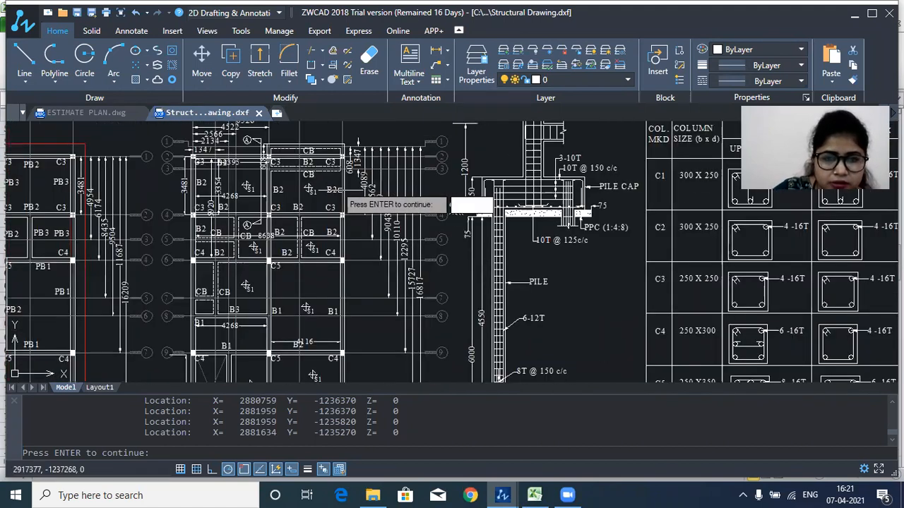
scroll(342, 214, up, 1)
scroll(258, 185, up, 1)
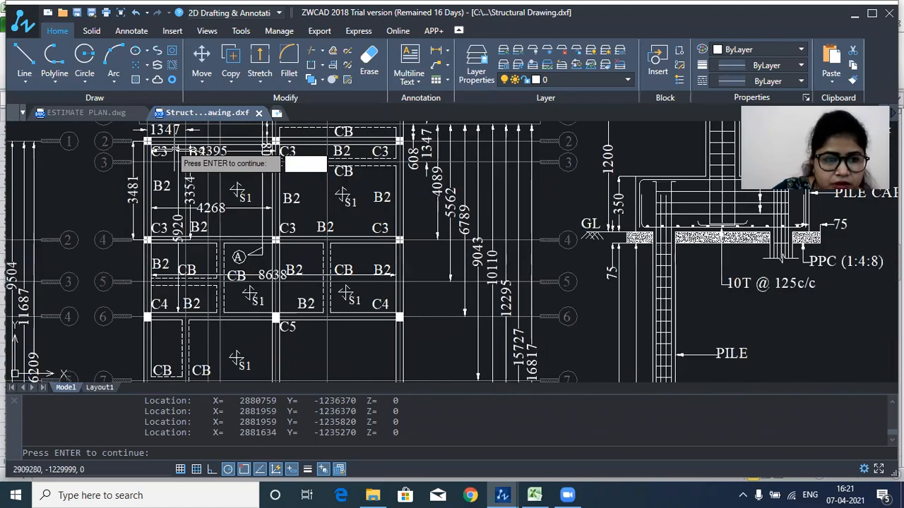
scroll(347, 278, down, 1)
scroll(347, 278, down, 1)
scroll(290, 128, up, 3)
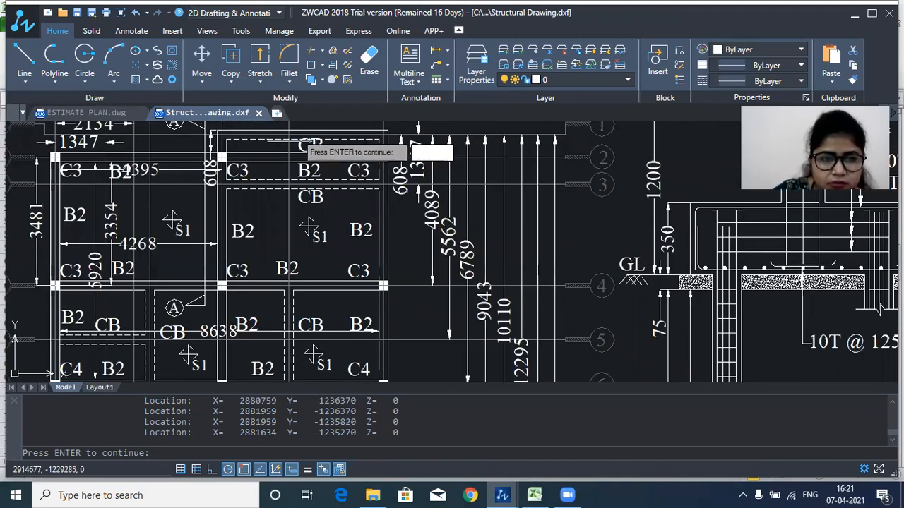
Step: Return to the roof beam schedule and check the sizes listed for B1, B2, B3 and CB
scroll(276, 134, down, 5)
scroll(444, 358, up, 3)
scroll(444, 357, up, 1)
drag(420, 310, 403, 192)
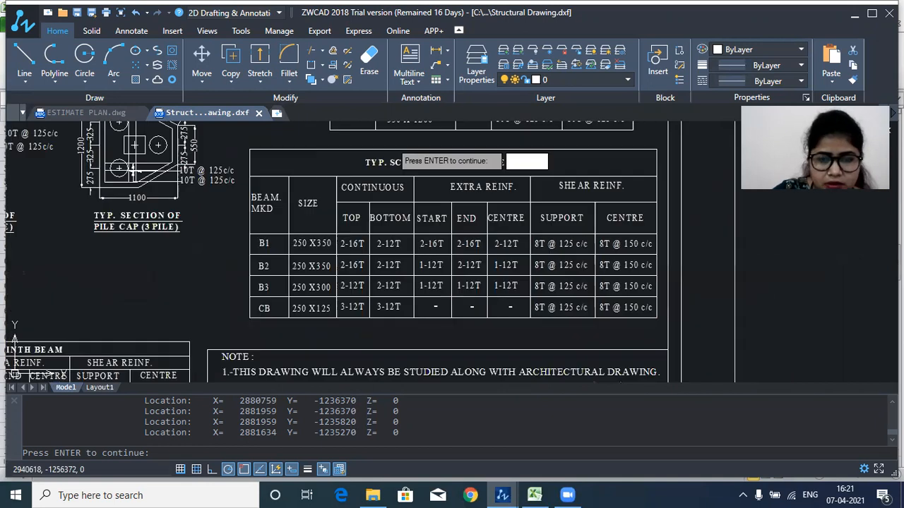
Step: Check the estimate sheet's Roof Beam rows B1 to B3 against the beams and sizes in the structural drawing's roof beam schedule
scroll(358, 264, up, 1)
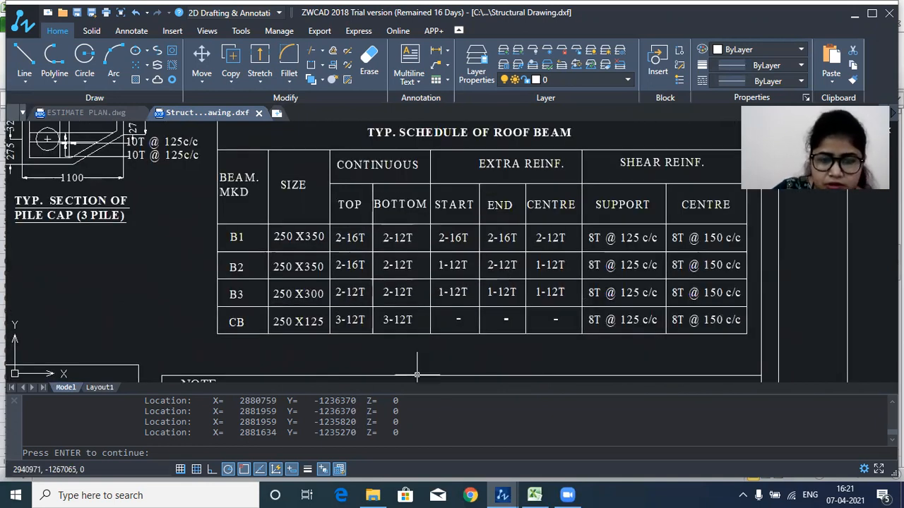
scroll(413, 275, down, 3)
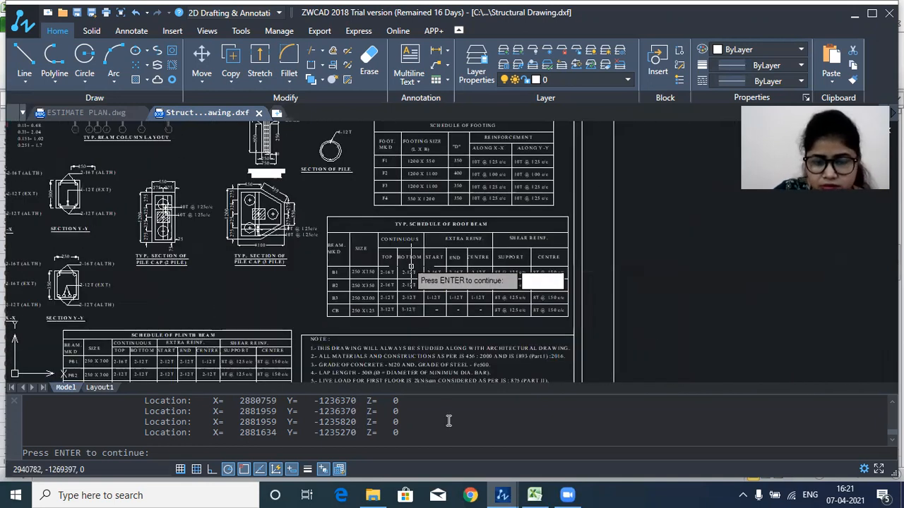
click(531, 494)
click(76, 284)
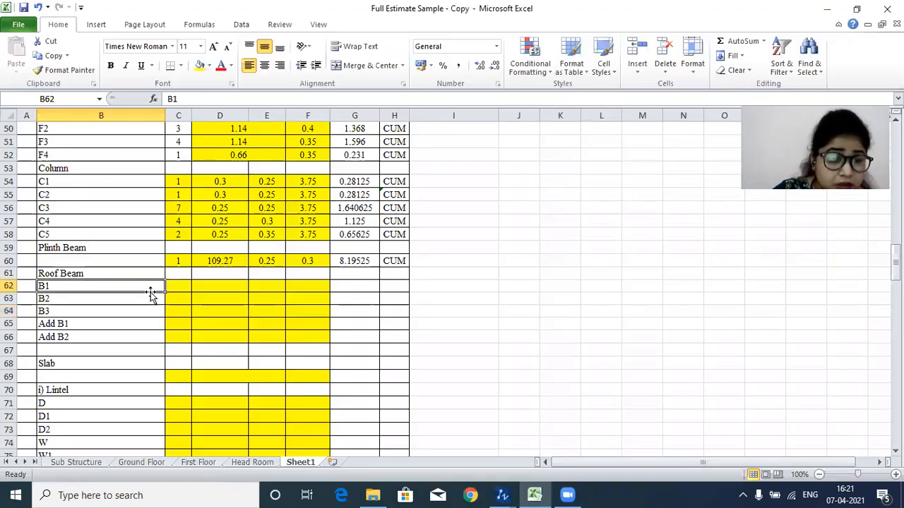
click(54, 311)
click(54, 299)
click(54, 310)
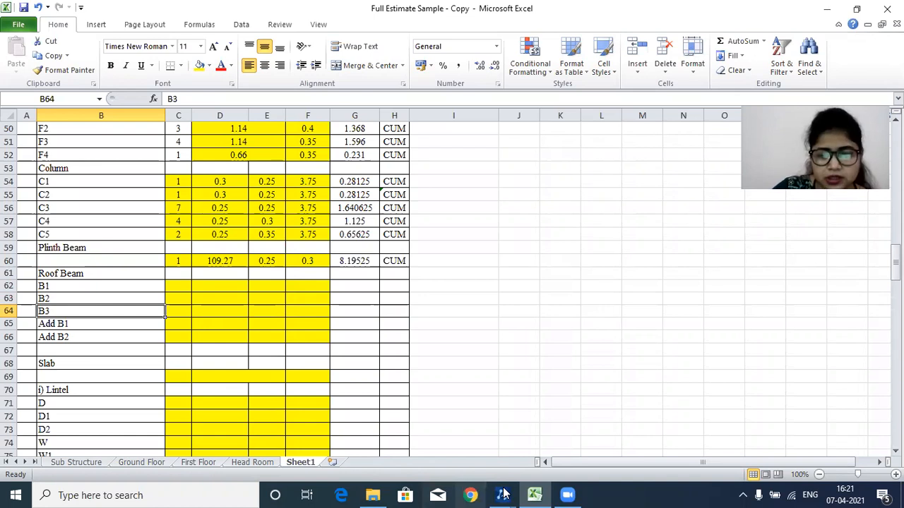
mouse_move(502, 494)
click(539, 440)
scroll(380, 286, up, 5)
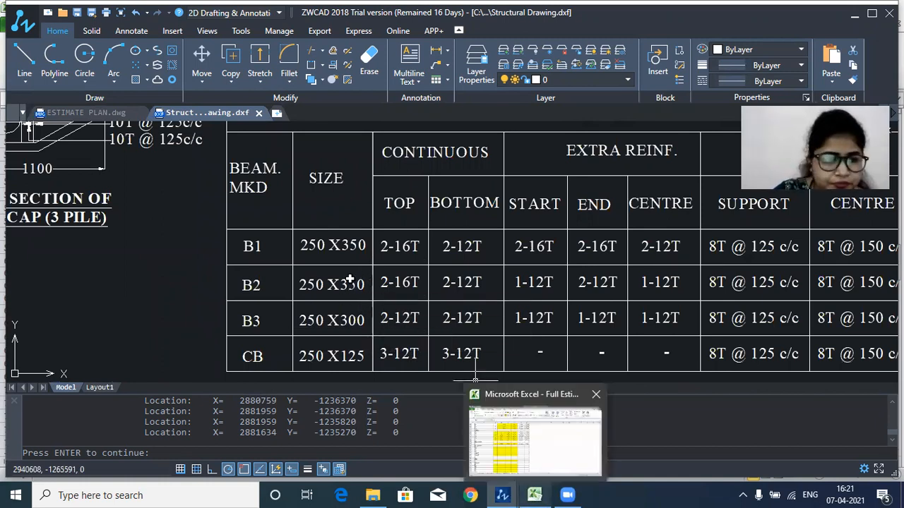
Step: Switch to the estimate sheet, enter 1 as the number for roof beam B1 in C62, and select its length cell
click(535, 495)
click(53, 286)
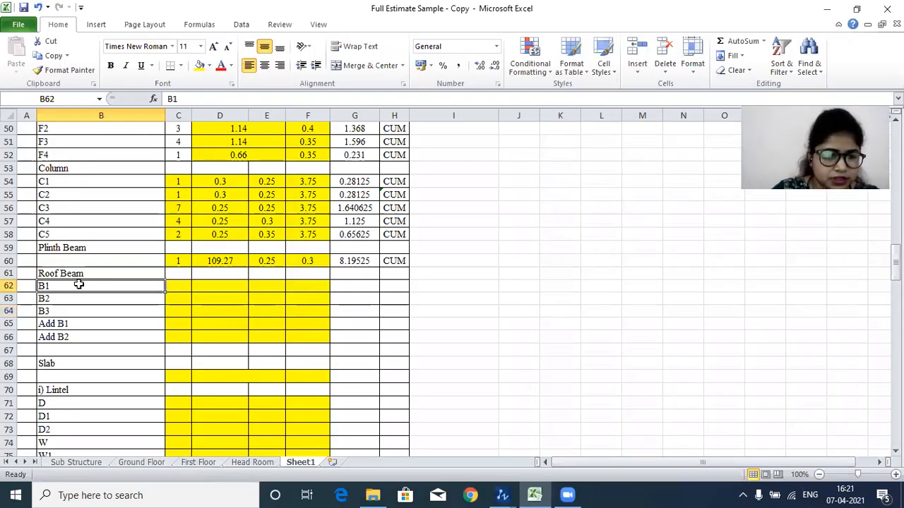
key(Tab)
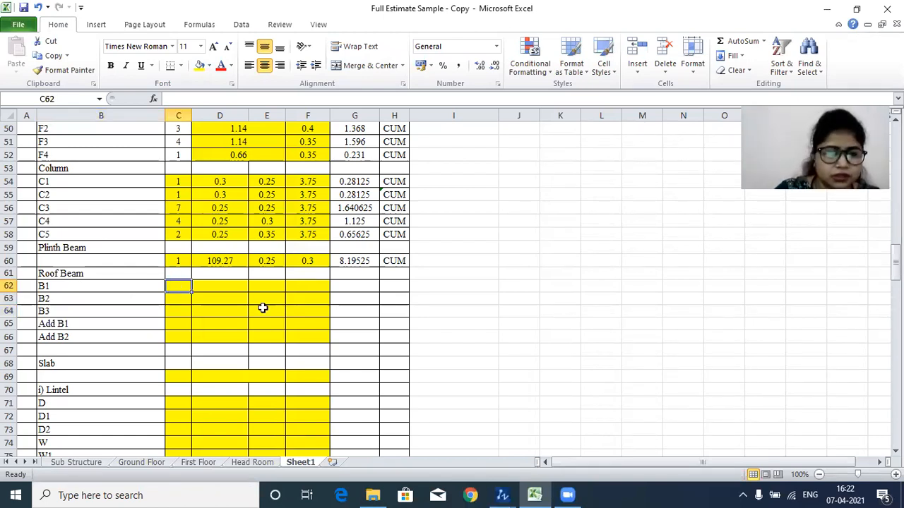
text(1)
key(Return)
click(217, 287)
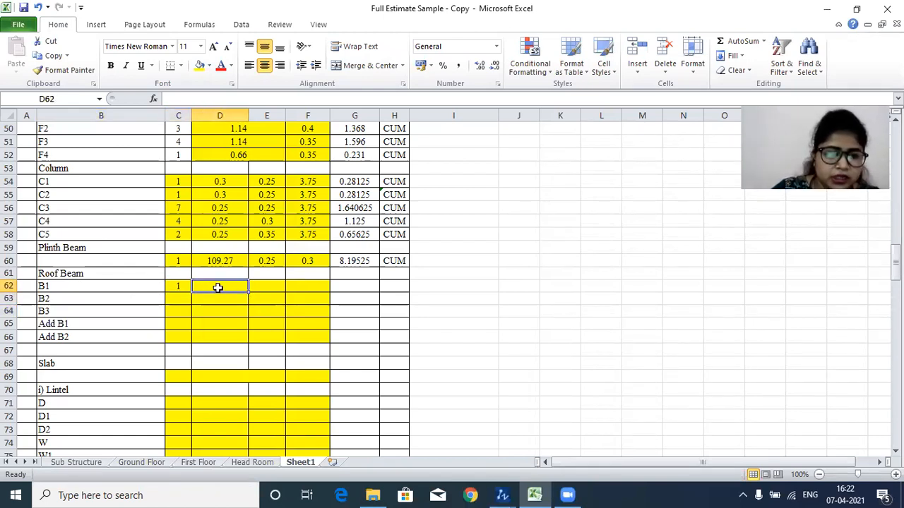
Step: Switch to the structural drawing and examine the roof beam layout alongside the plinth beam layout
mouse_move(508, 493)
click(550, 458)
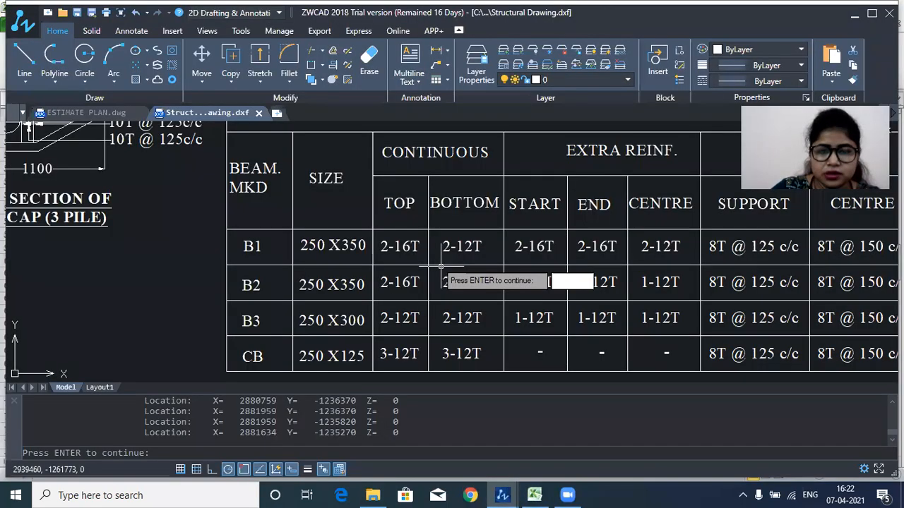
scroll(441, 267, down, 5)
scroll(290, 205, up, 4)
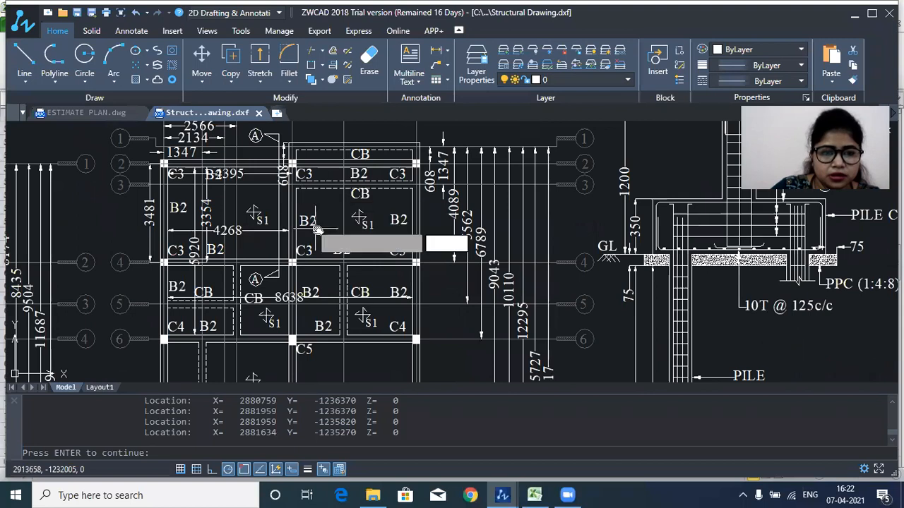
scroll(504, 202, down, 3)
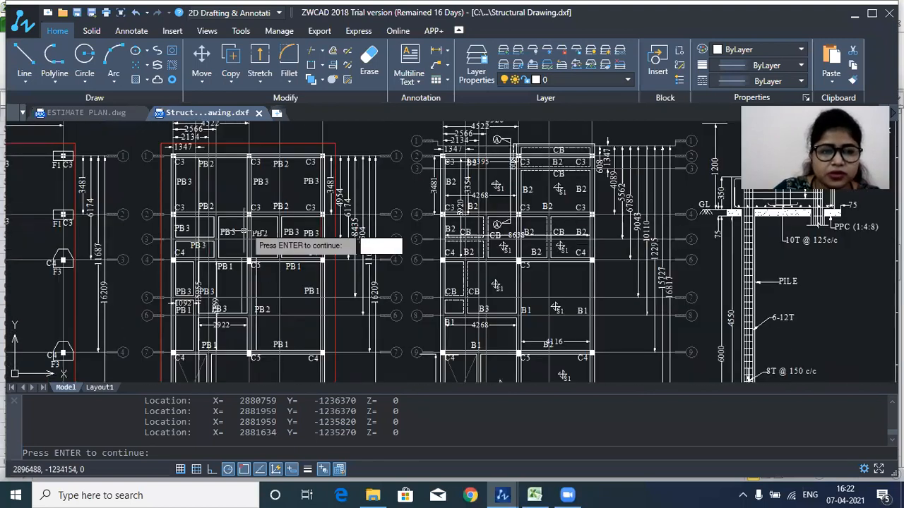
scroll(313, 195, up, 3)
scroll(313, 194, down, 3)
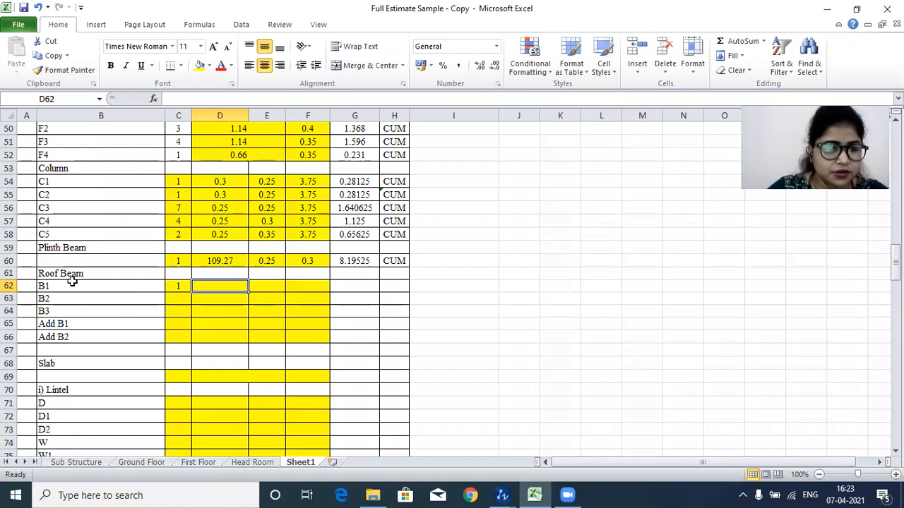
Step: Recheck the B1 row in the estimate, then trace the B1, B2 and B3 beams through the drawing's beam column layout down to grid line 11
click(137, 278)
click(176, 288)
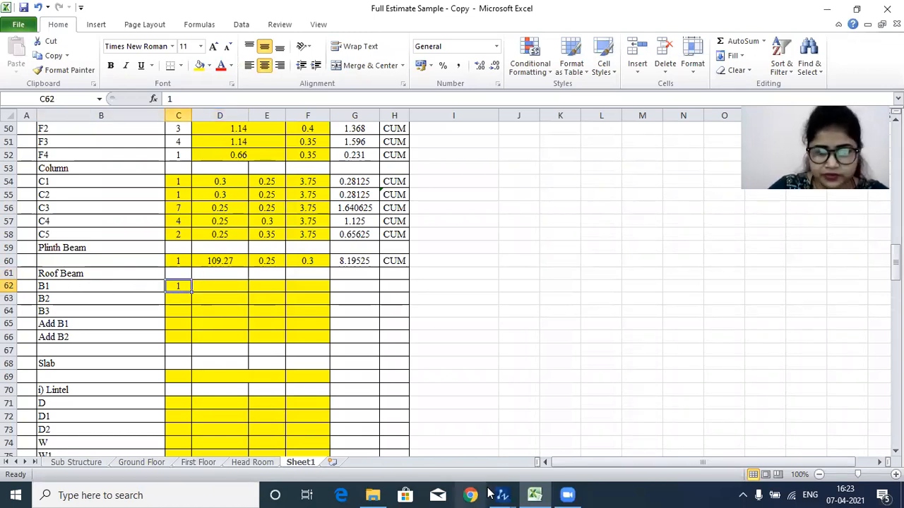
mouse_move(512, 493)
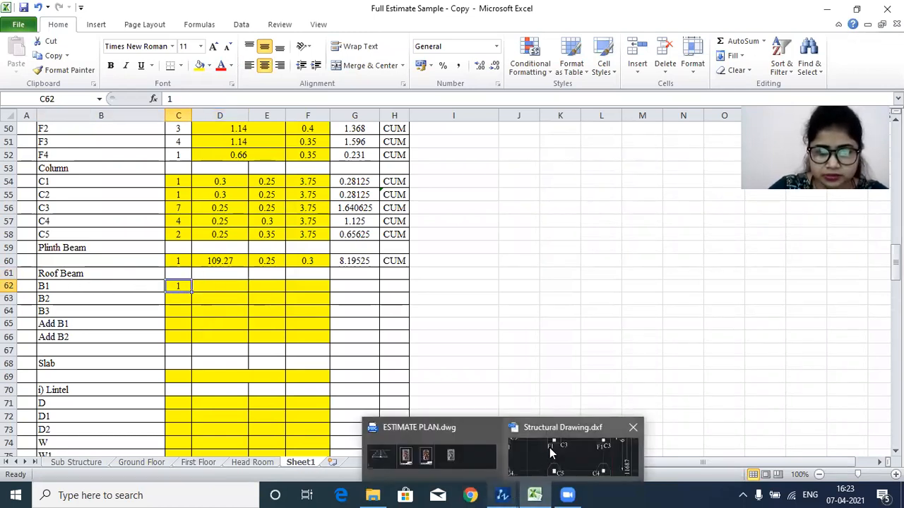
click(550, 448)
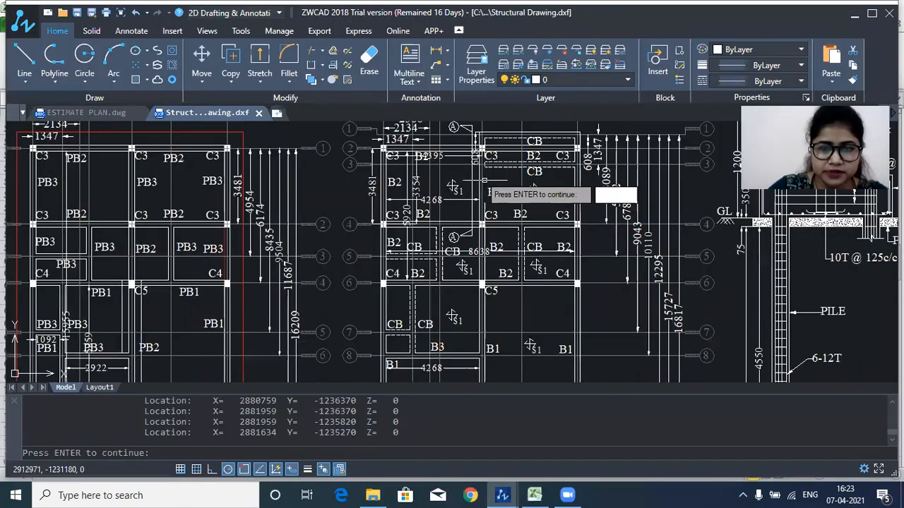
scroll(489, 187, up, 3)
scroll(549, 185, down, 3)
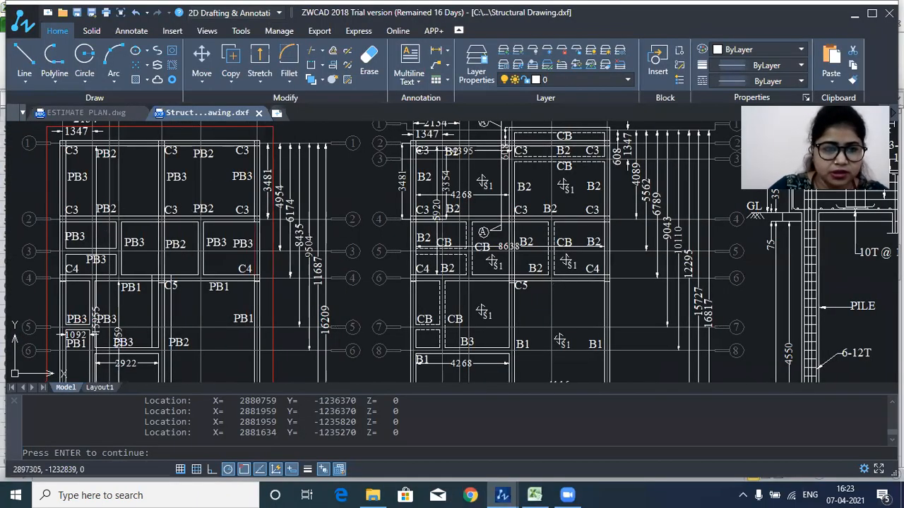
scroll(609, 246, up, 2)
scroll(292, 282, down, 4)
scroll(215, 323, up, 3)
scroll(215, 321, down, 1)
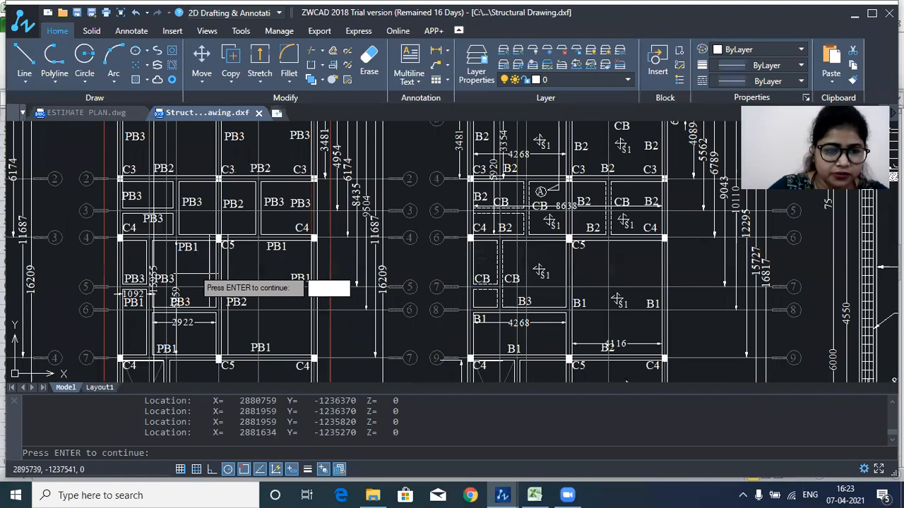
scroll(205, 290, down, 1)
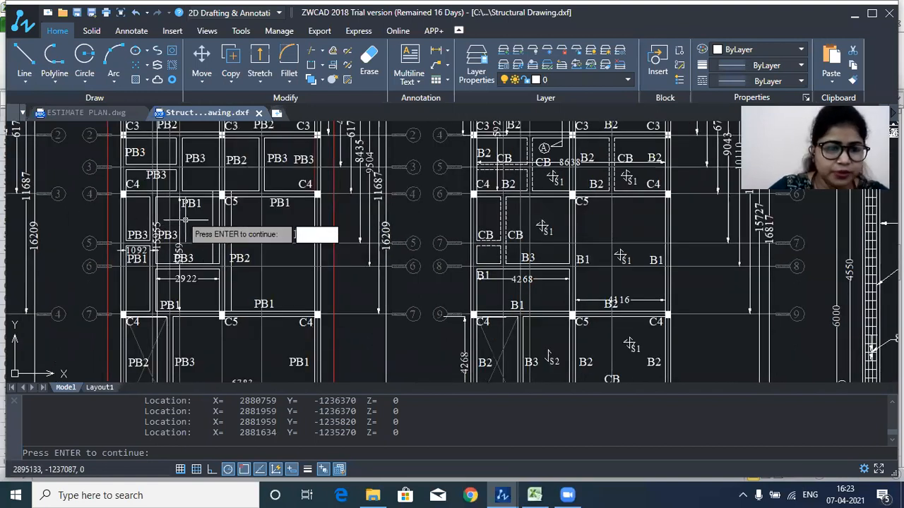
scroll(185, 220, down, 1)
scroll(553, 275, up, 1)
drag(550, 266, 550, 257)
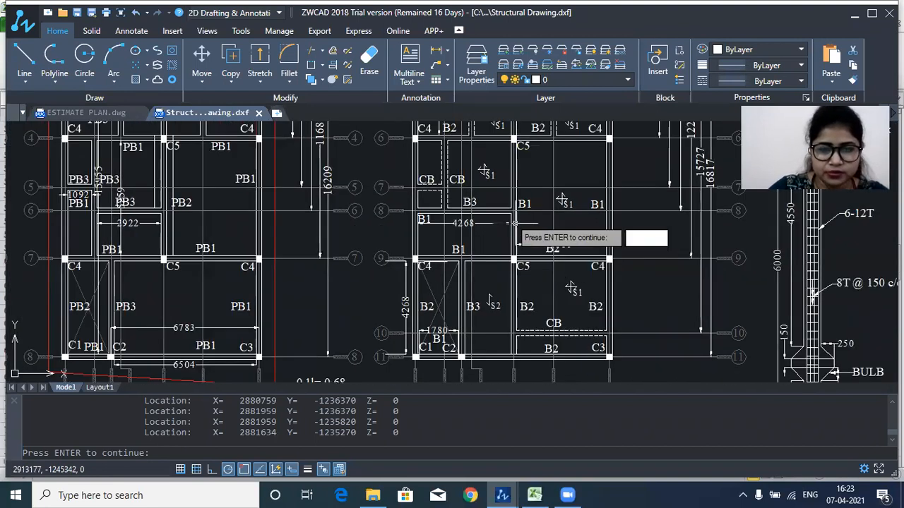
scroll(516, 221, down, 1)
drag(507, 223, 504, 249)
scroll(524, 204, down, 1)
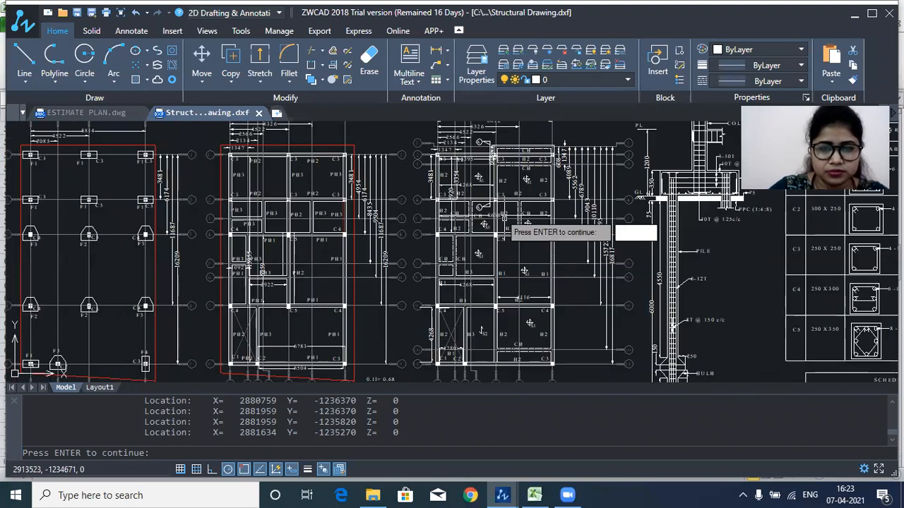
Step: Inspect the B2 and CB beams and their dimensions between grid lines 1 and 6 of the beam column layout
scroll(504, 219, up, 3)
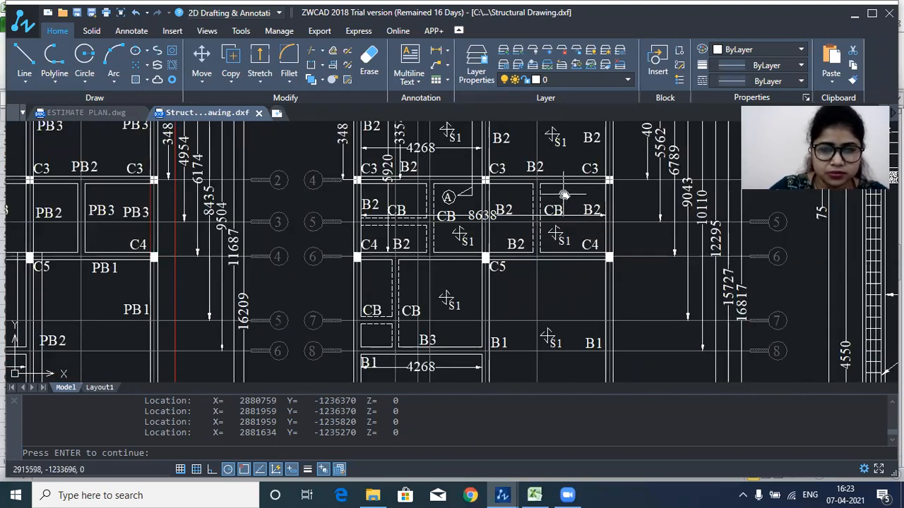
drag(504, 219, 524, 205)
scroll(522, 217, down, 3)
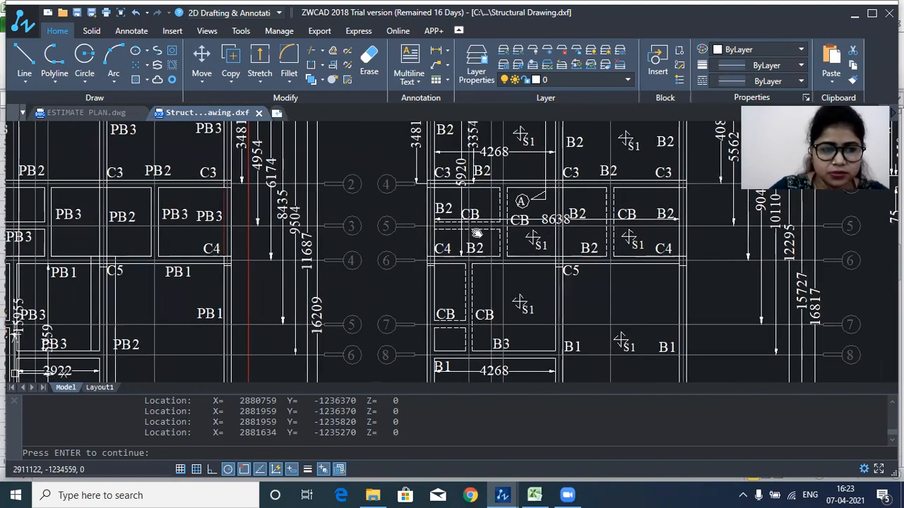
scroll(548, 210, up, 3)
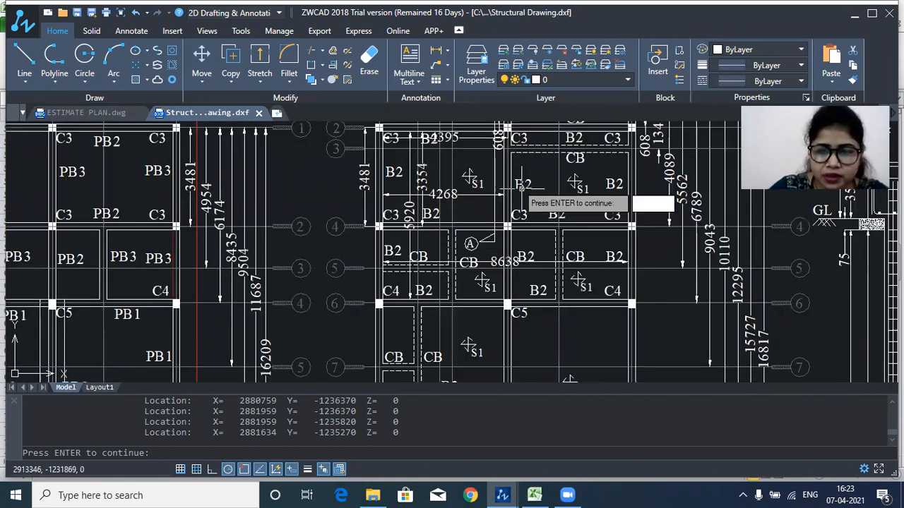
scroll(557, 268, up, 2)
scroll(523, 185, down, 2)
mouse_move(343, 243)
mouse_down()
mouse_move(514, 204)
mouse_move(597, 207)
mouse_up()
scroll(514, 203, down, 1)
drag(703, 210, 515, 209)
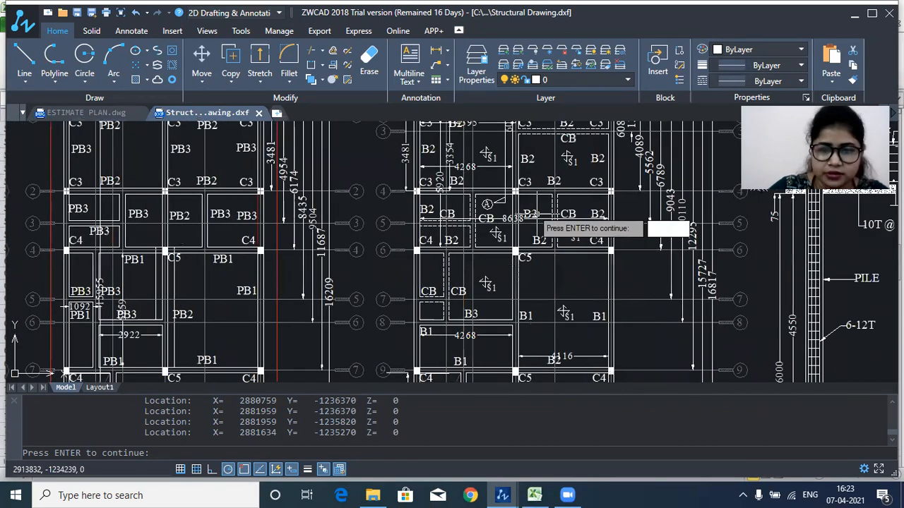
drag(520, 164, 516, 210)
scroll(513, 166, up, 1)
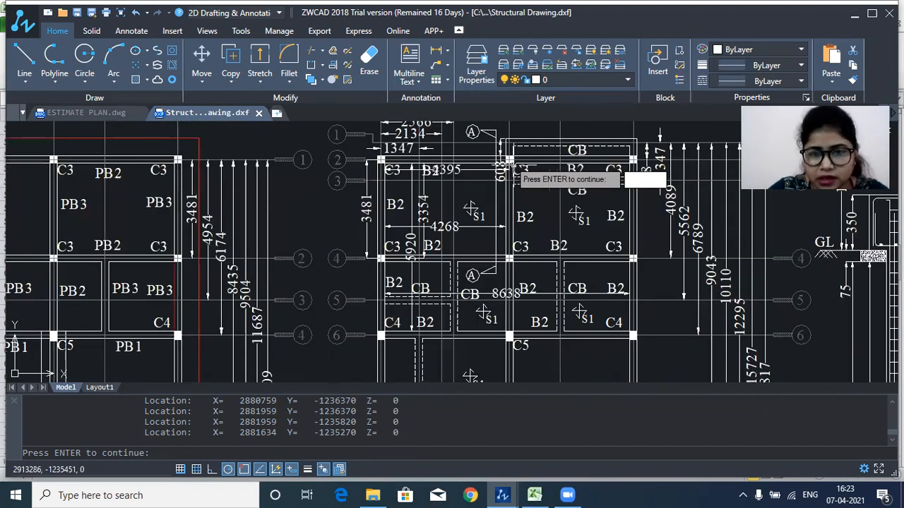
scroll(557, 192, up, 1)
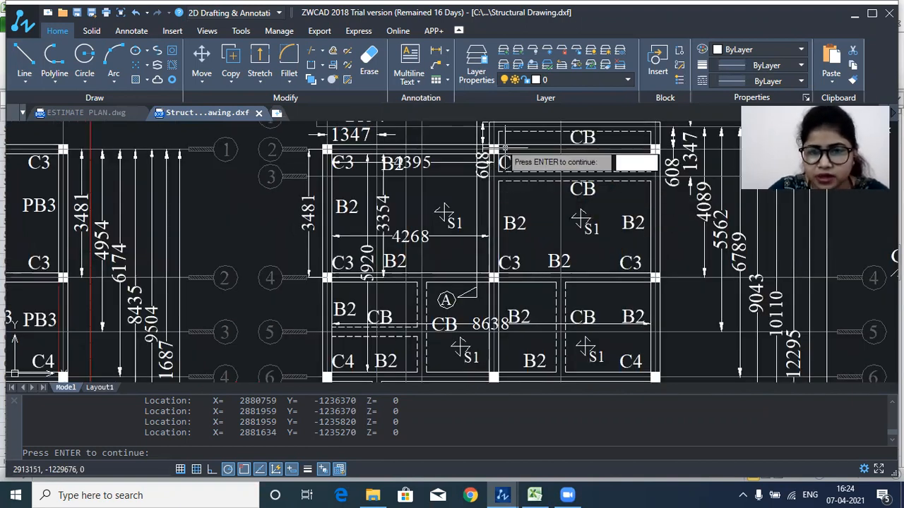
scroll(483, 150, up, 2)
scroll(482, 161, down, 2)
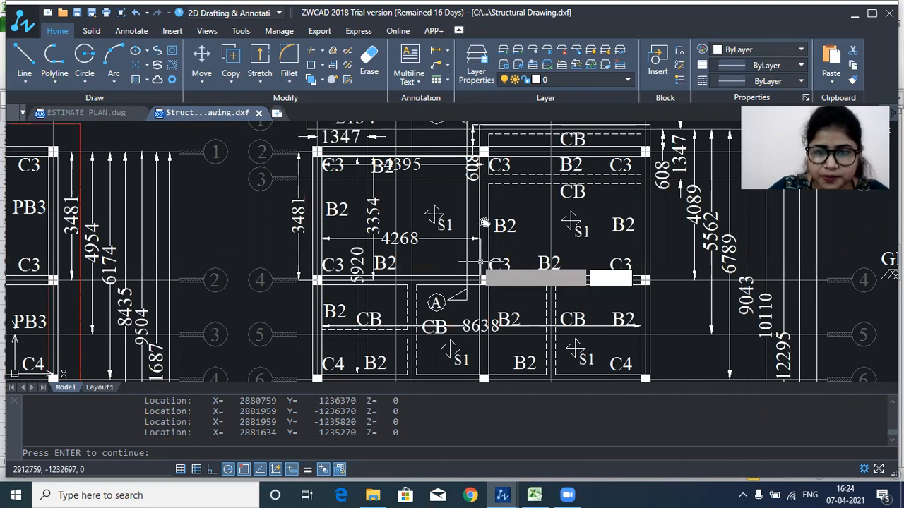
scroll(487, 212, down, 1)
scroll(489, 268, down, 3)
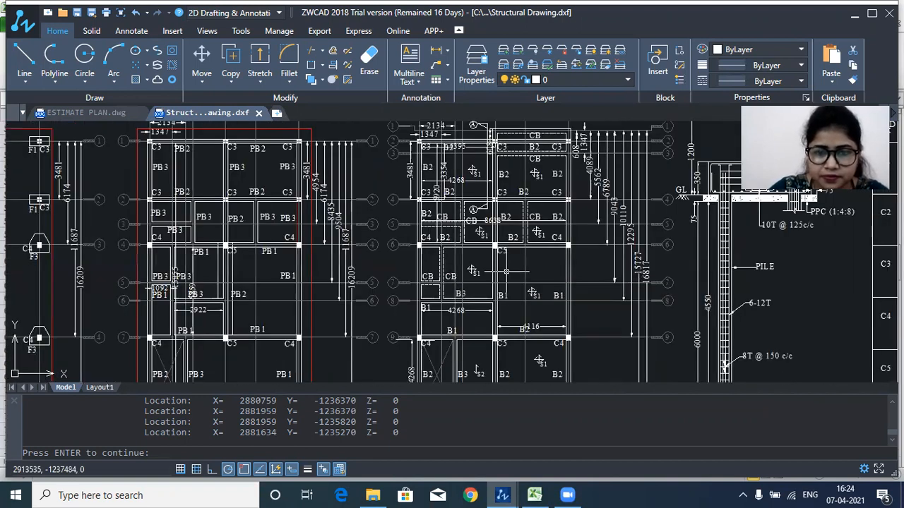
Step: Compare the plinth beam layout with the typical beam column layout, checking how the PB beams correspond to the roof beams
drag(469, 182, 465, 183)
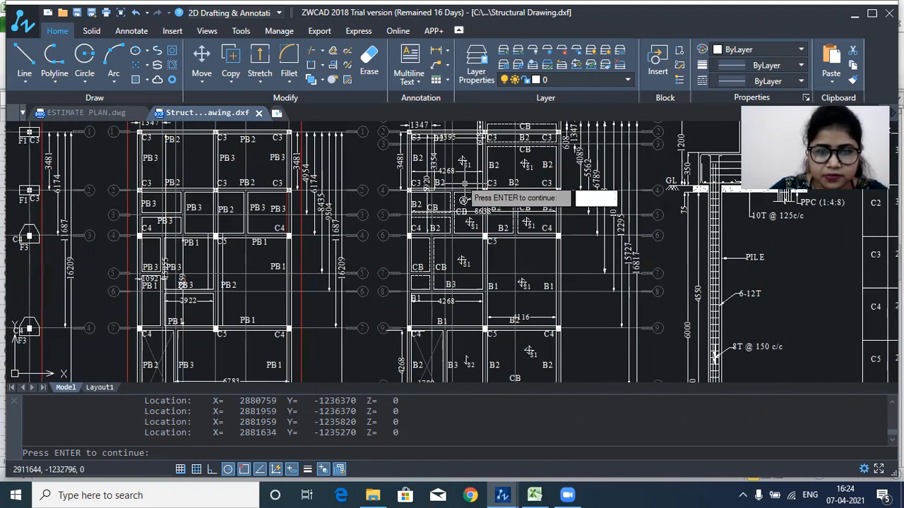
scroll(445, 168, up, 1)
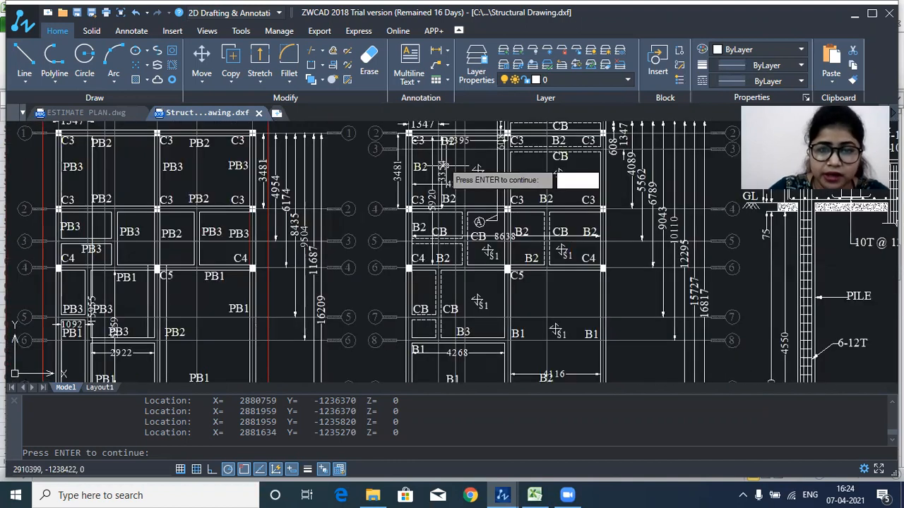
scroll(478, 169, down, 1)
scroll(182, 156, up, 1)
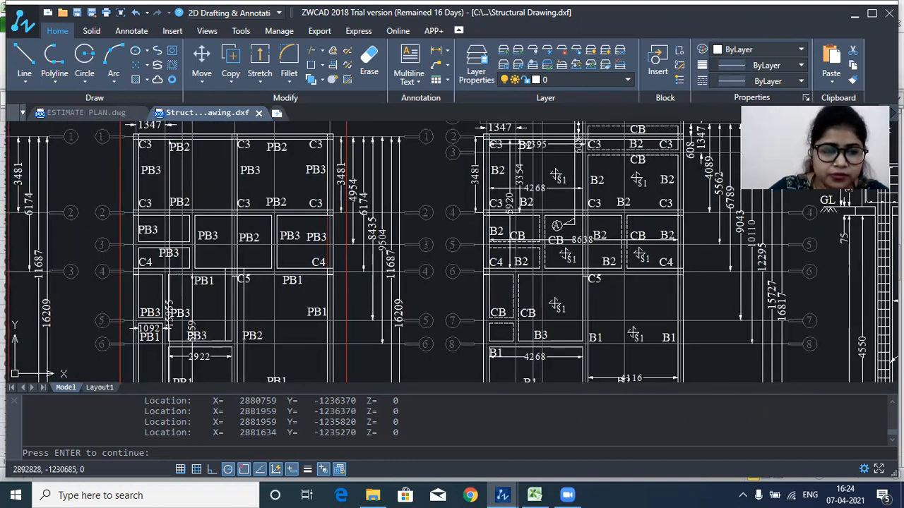
drag(146, 158, 183, 156)
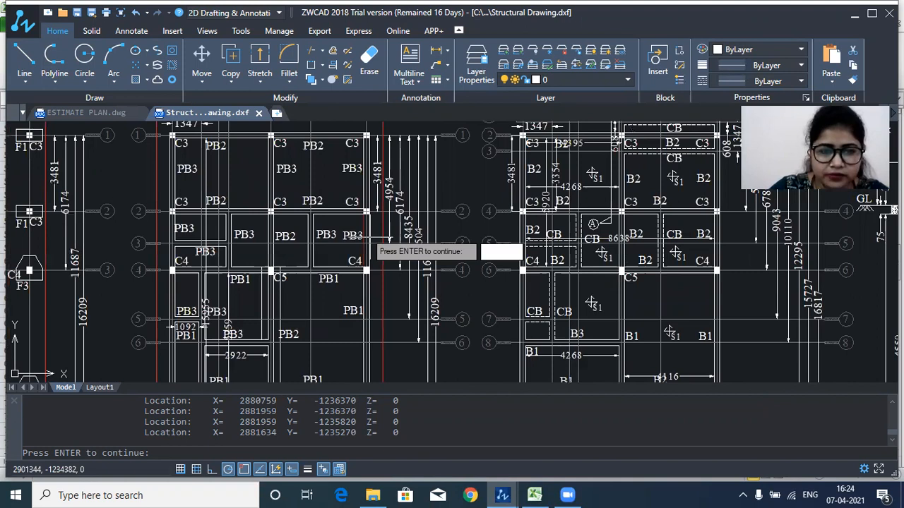
scroll(370, 238, down, 1)
drag(370, 237, 379, 160)
scroll(379, 353, up, 1)
drag(380, 353, 381, 327)
drag(208, 127, 201, 223)
scroll(202, 132, down, 1)
scroll(187, 142, up, 1)
scroll(302, 201, down, 1)
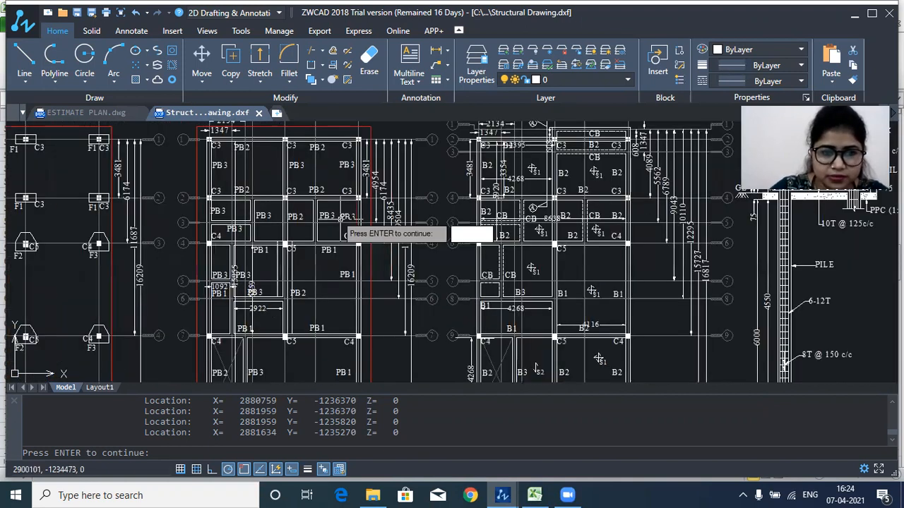
drag(346, 217, 337, 167)
scroll(393, 232, down, 1)
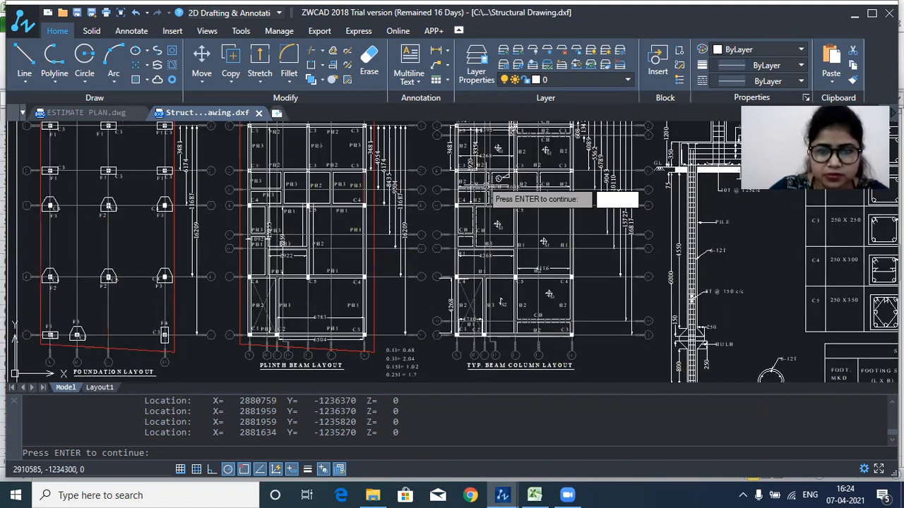
scroll(450, 134, up, 1)
drag(451, 134, 382, 149)
scroll(395, 151, up, 2)
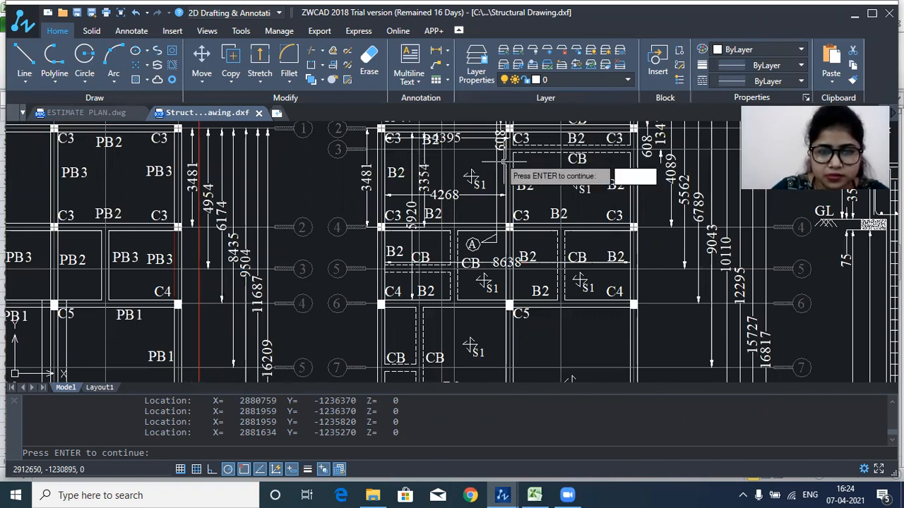
Step: Examine the B2 and CB beams around grid lines 2 to 6 of the beam column layout against the adjacent plinth beam layout
scroll(600, 212, up, 1)
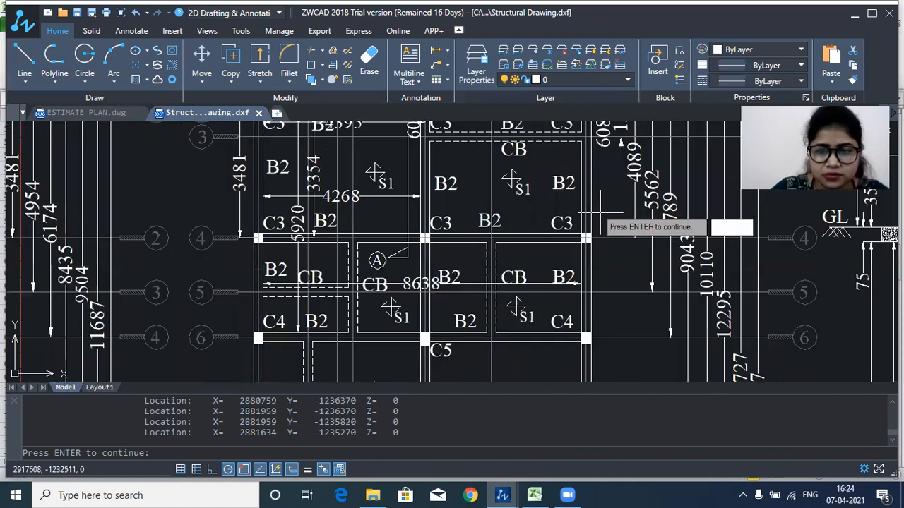
drag(559, 298, 578, 240)
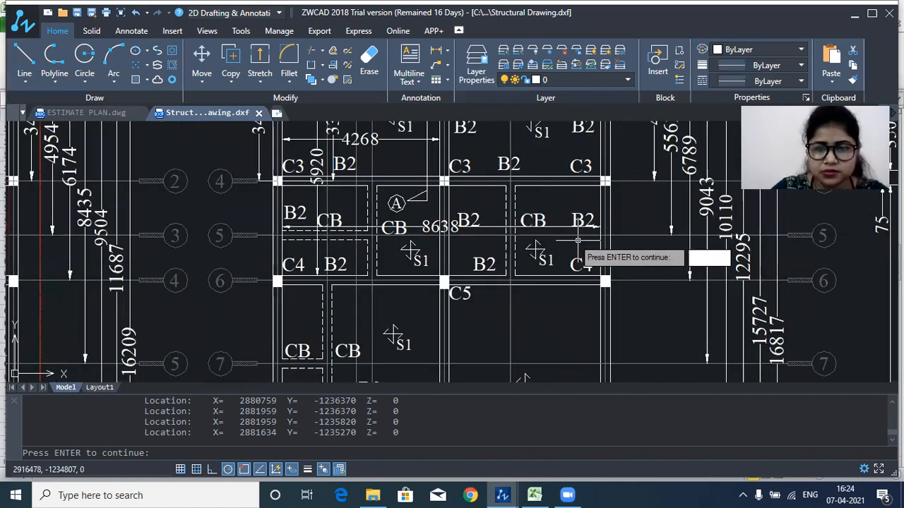
scroll(525, 261, down, 2)
scroll(449, 177, down, 1)
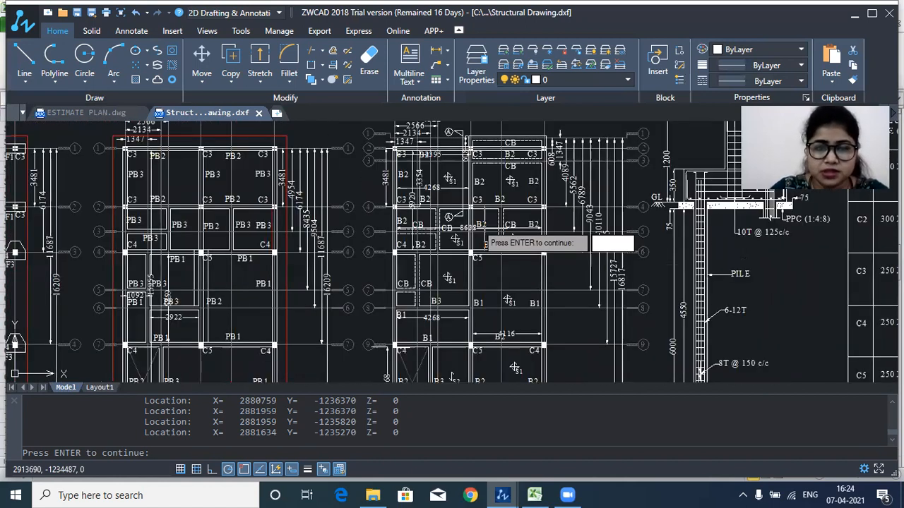
scroll(435, 155, up, 3)
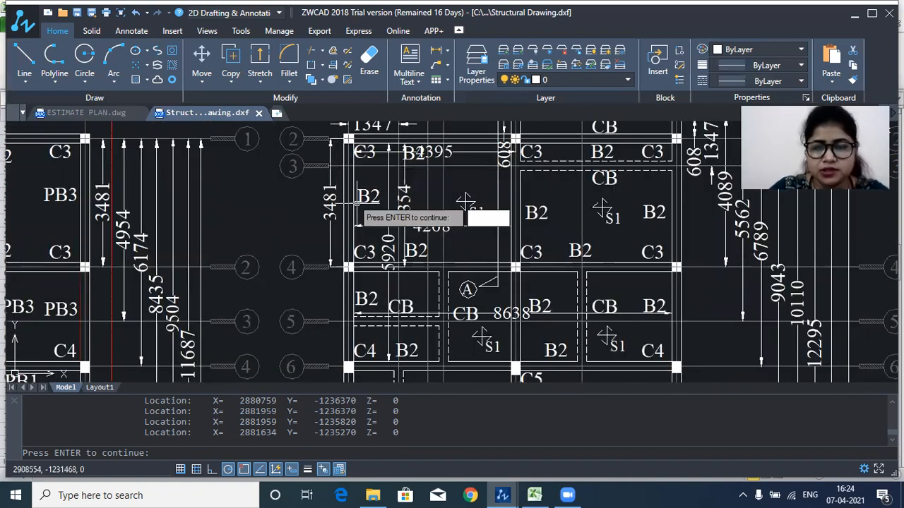
scroll(356, 203, down, 4)
scroll(505, 208, down, 1)
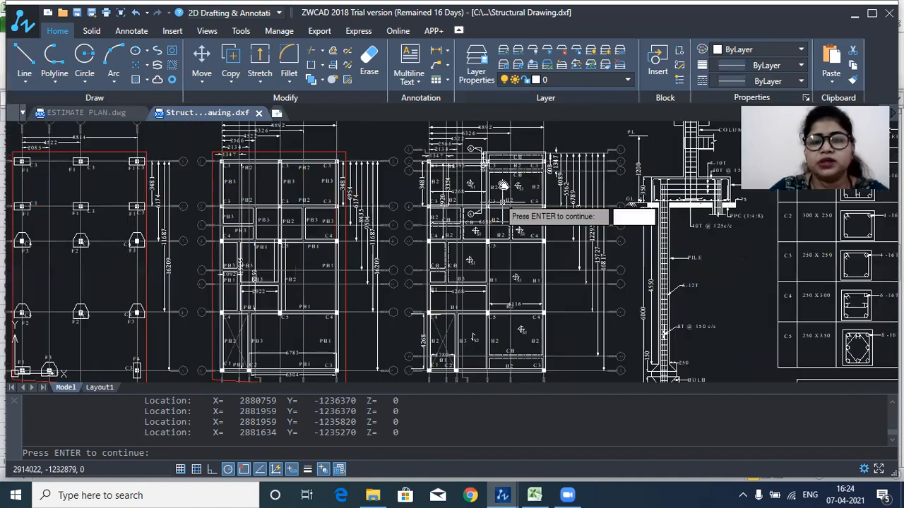
scroll(490, 212, down, 1)
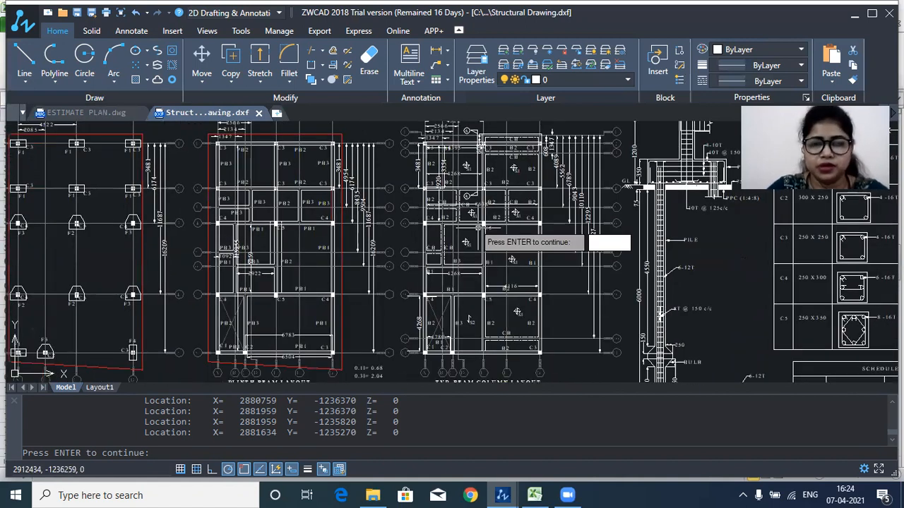
scroll(473, 184, up, 2)
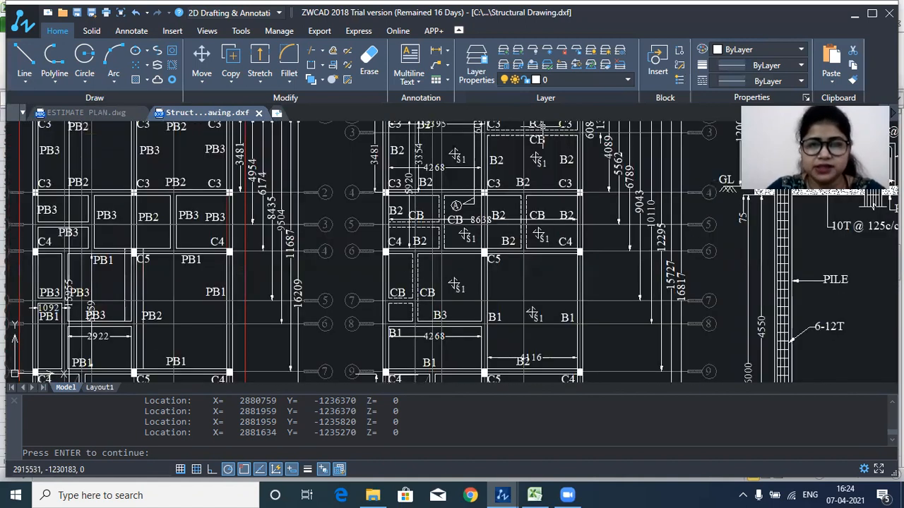